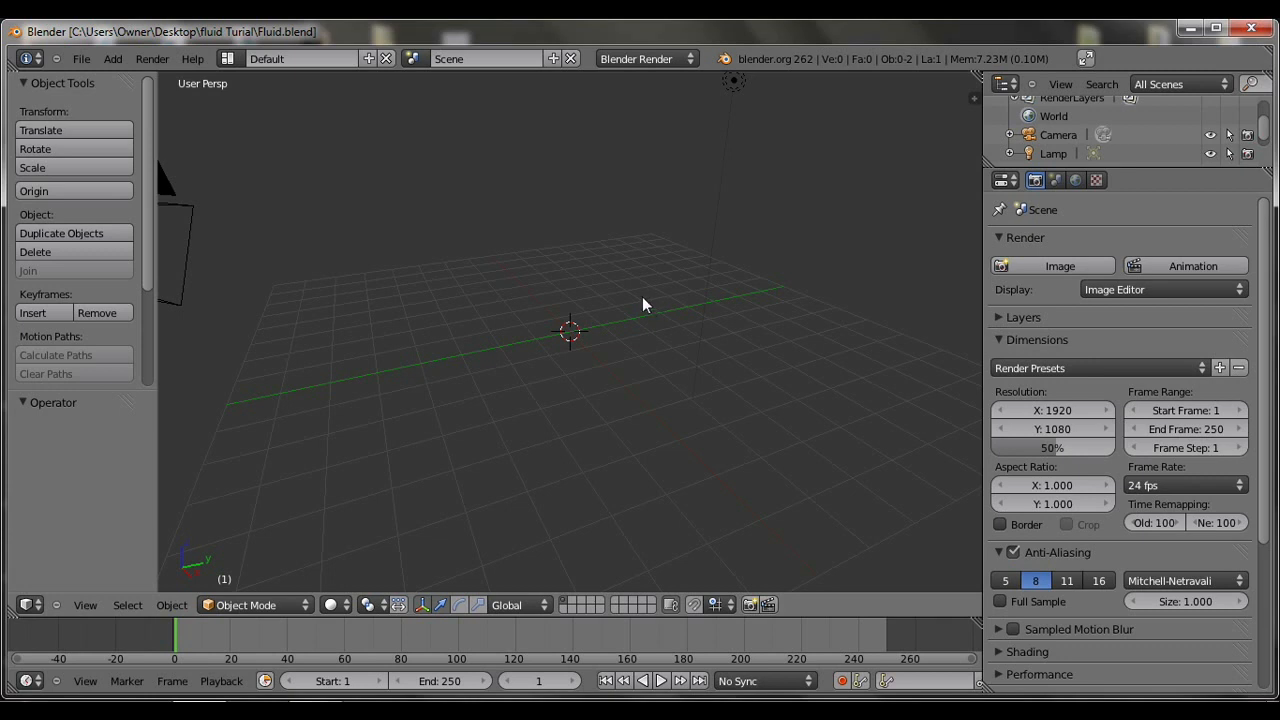
Move the lamp about 3.82 units along the positive Y axis, away from the grid's centre.
middle_drag(827, 378, 730, 390)
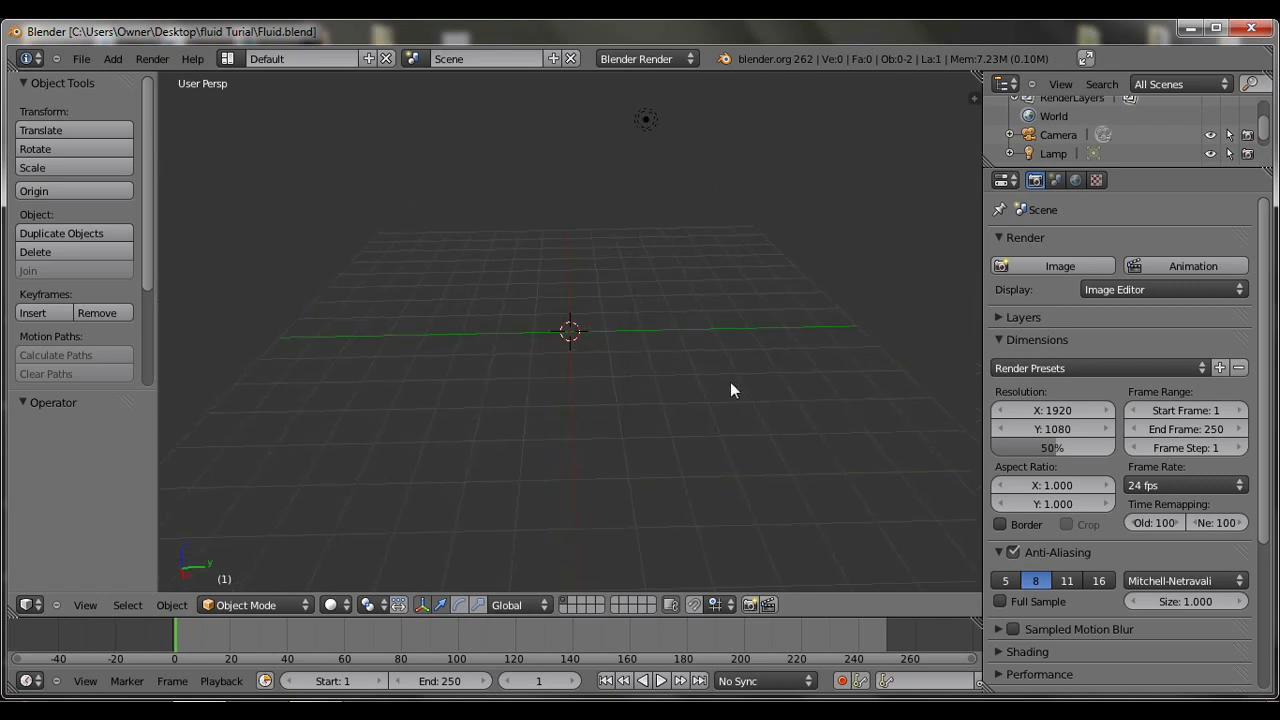
right_click(671, 131)
drag(689, 115, 970, 200)
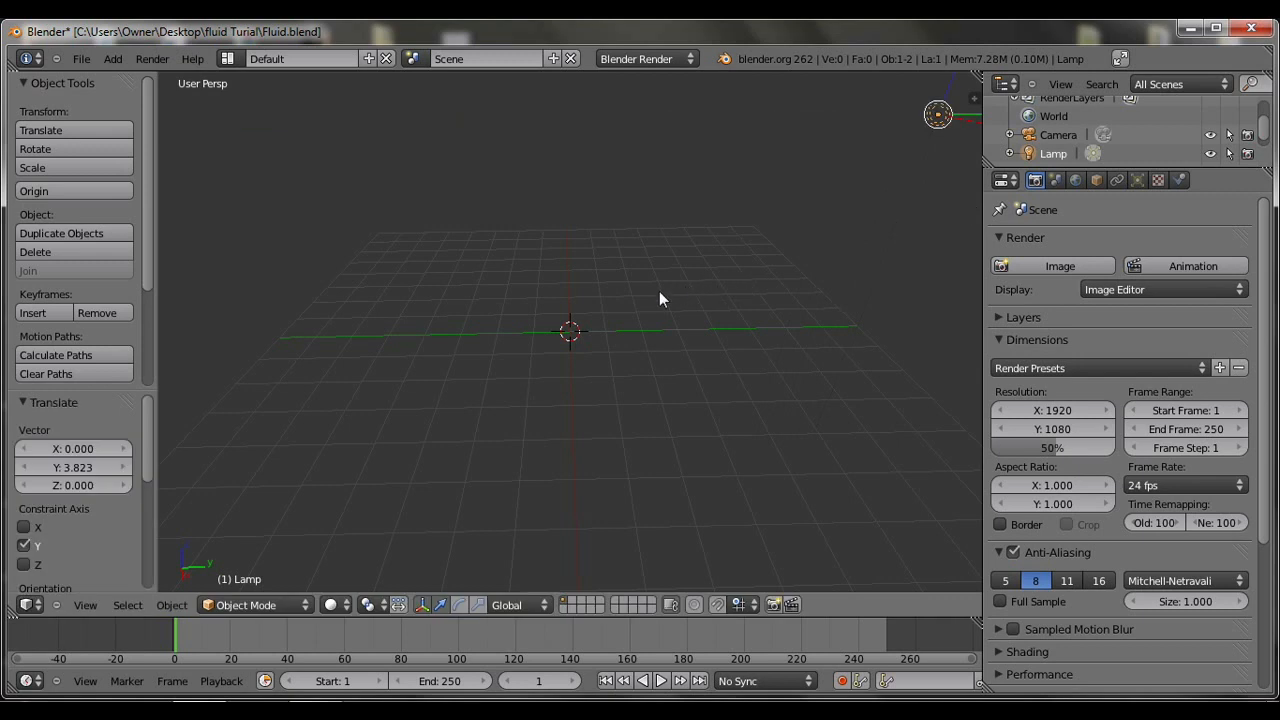
middle_drag(658, 300, 627, 201)
scroll(627, 201, up, 1)
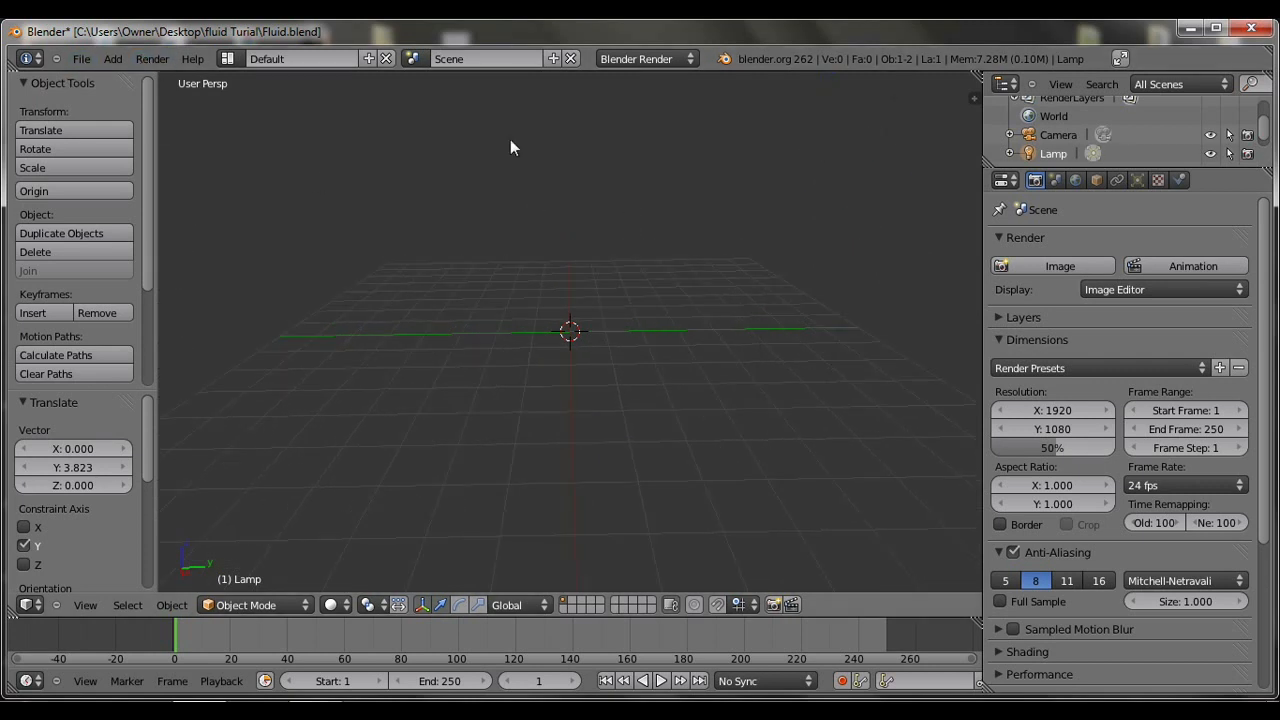
click(106, 57)
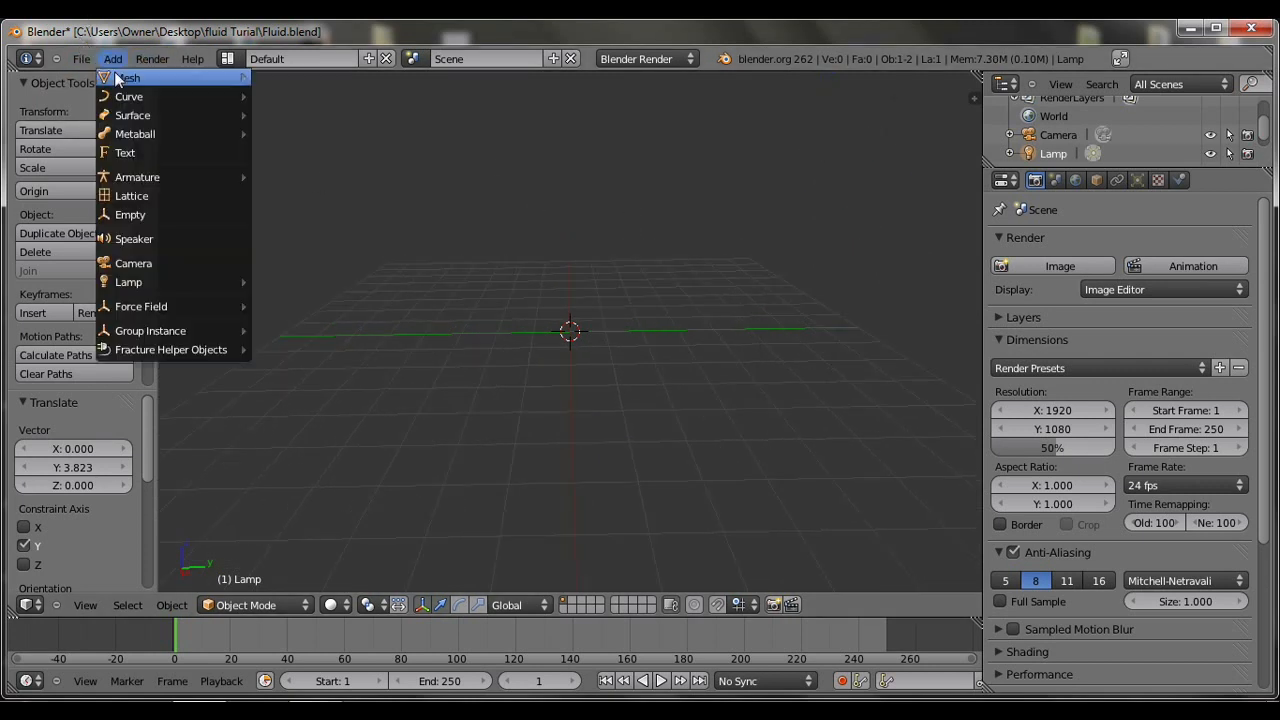
mouse_move(150, 77)
click(295, 115)
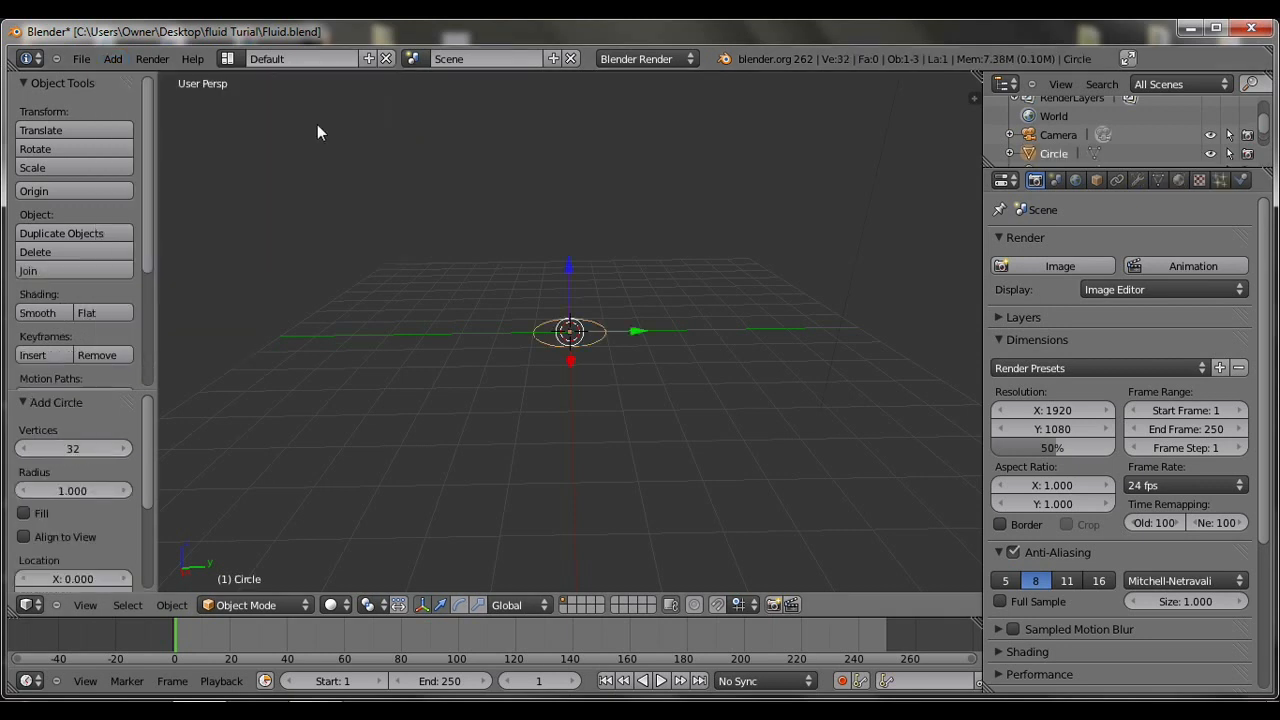
middle_drag(651, 263, 640, 332)
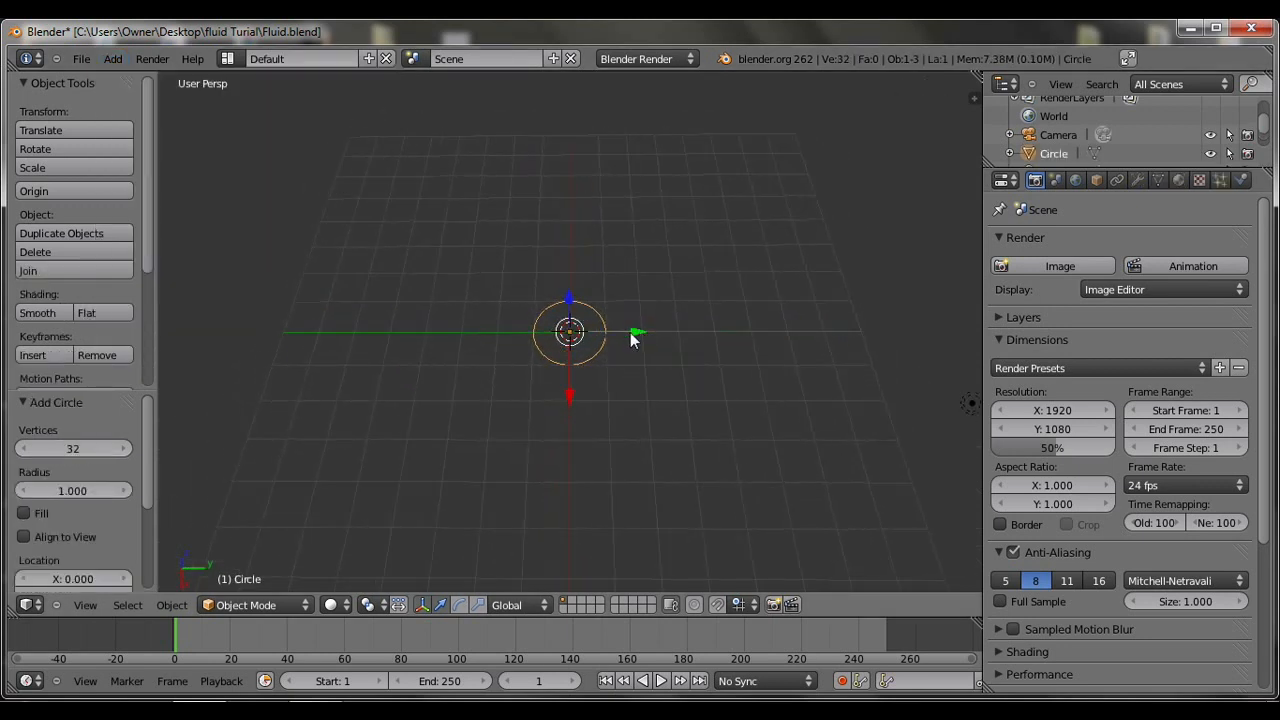
key(Tab)
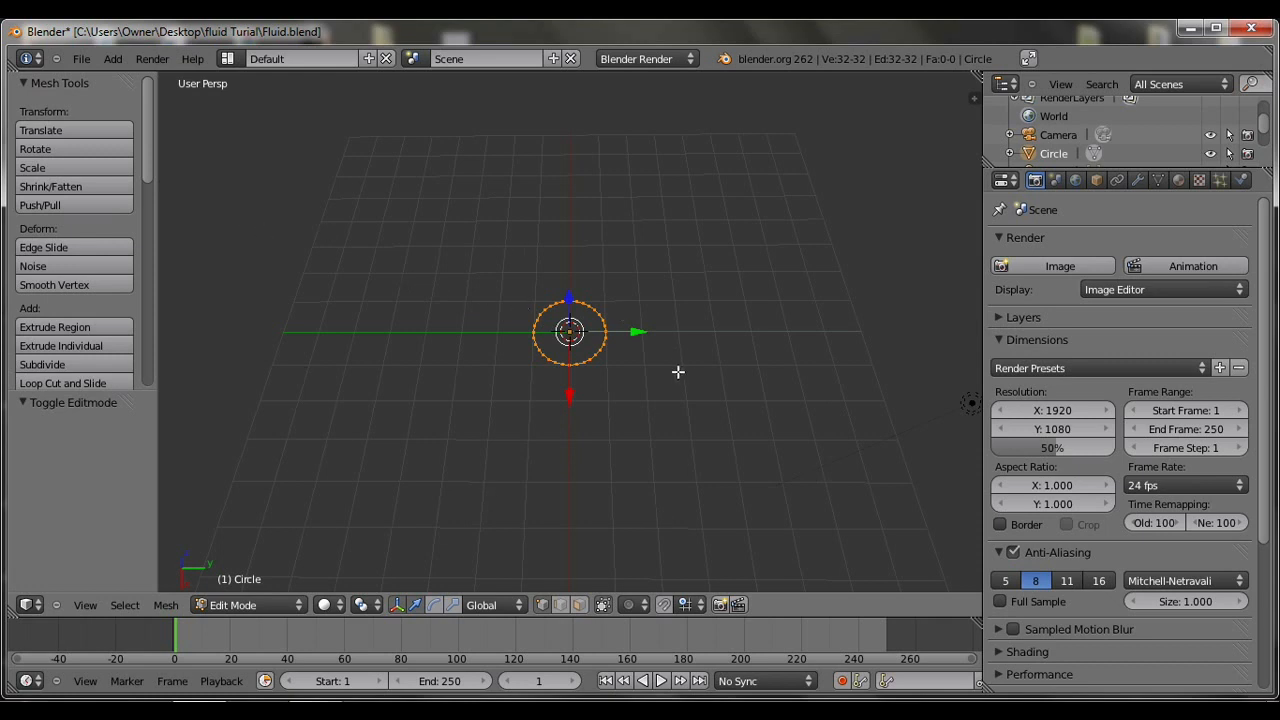
key(Tab)
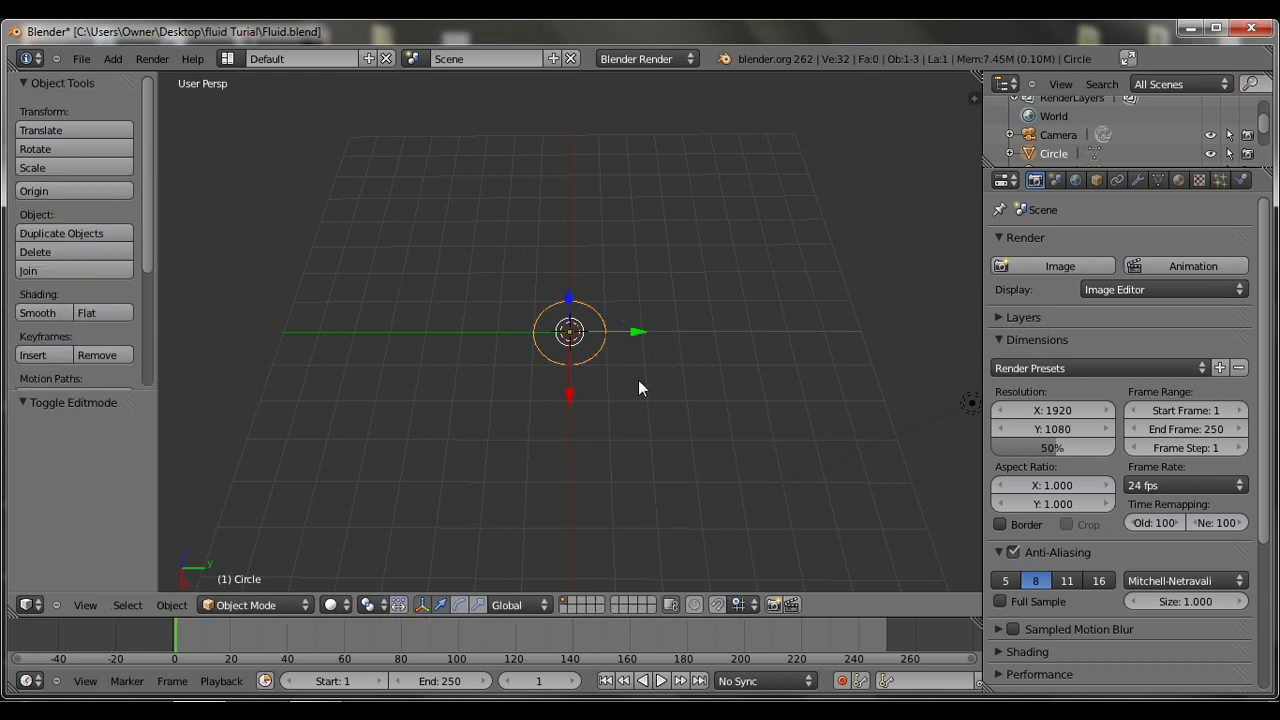
key(x)
click(630, 382)
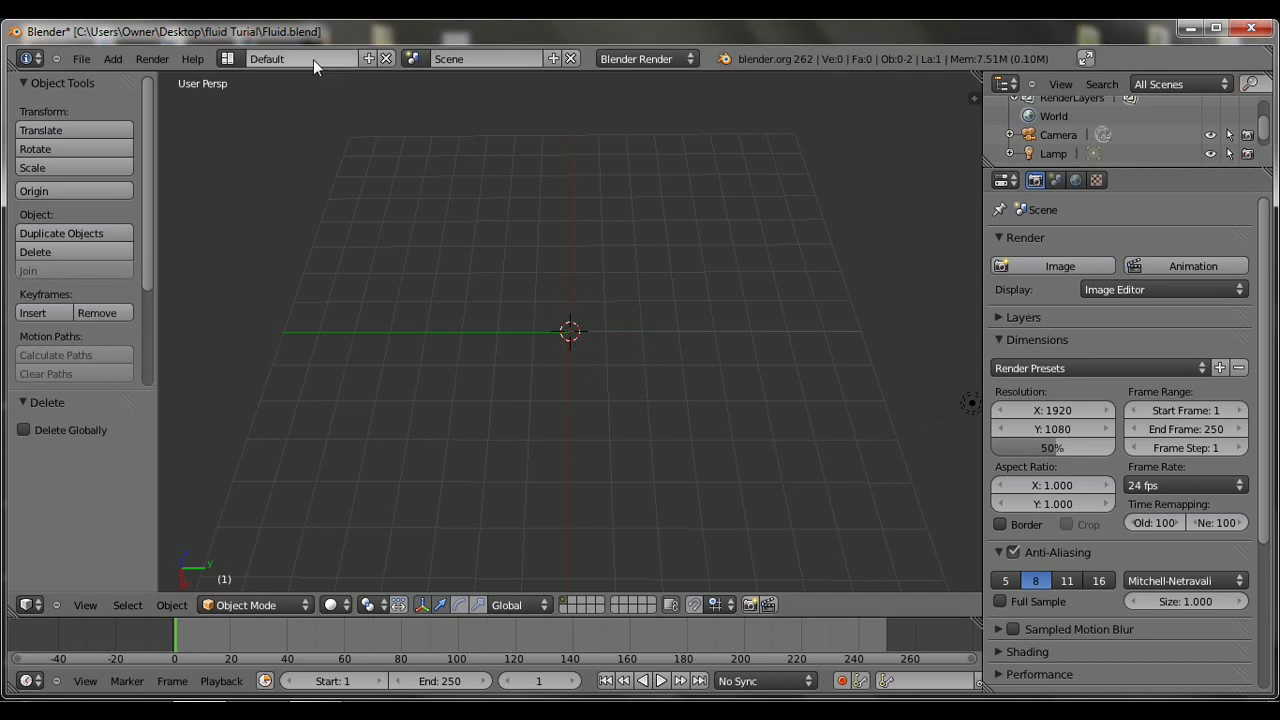
Add a mesh circle at the scene's centre with 16 vertices and fill enabled.
click(110, 59)
mouse_move(131, 76)
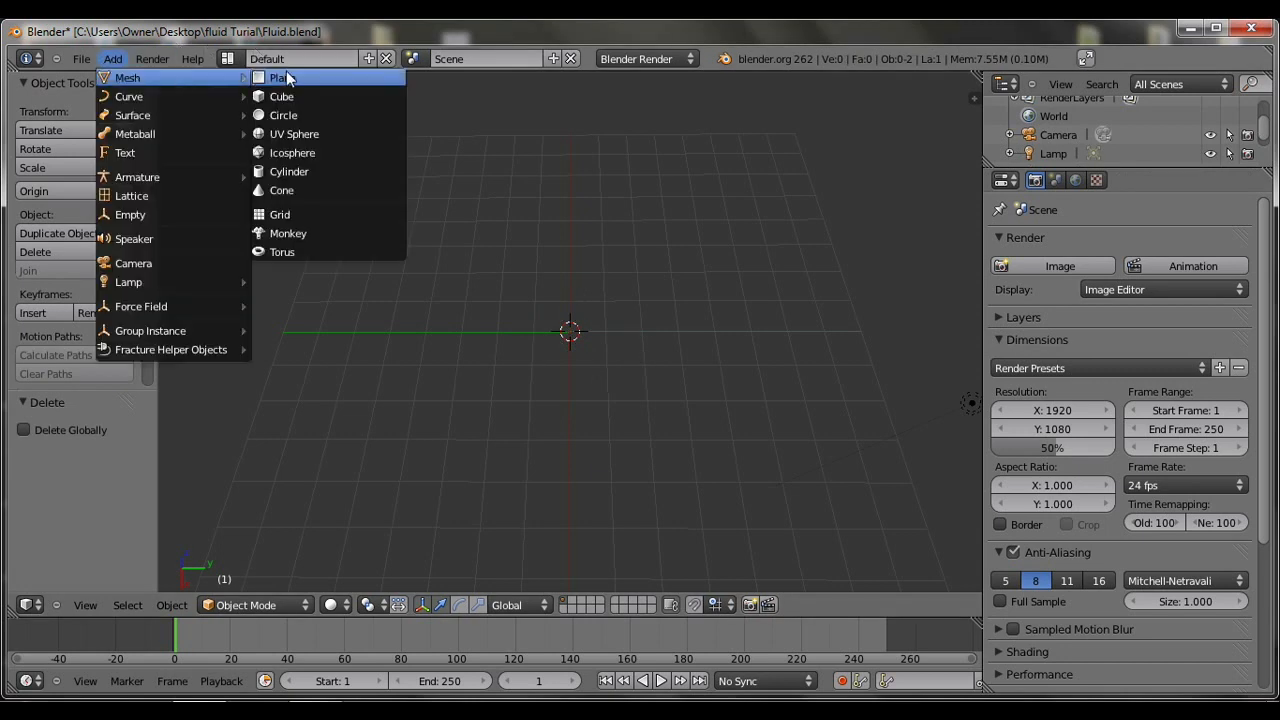
click(300, 116)
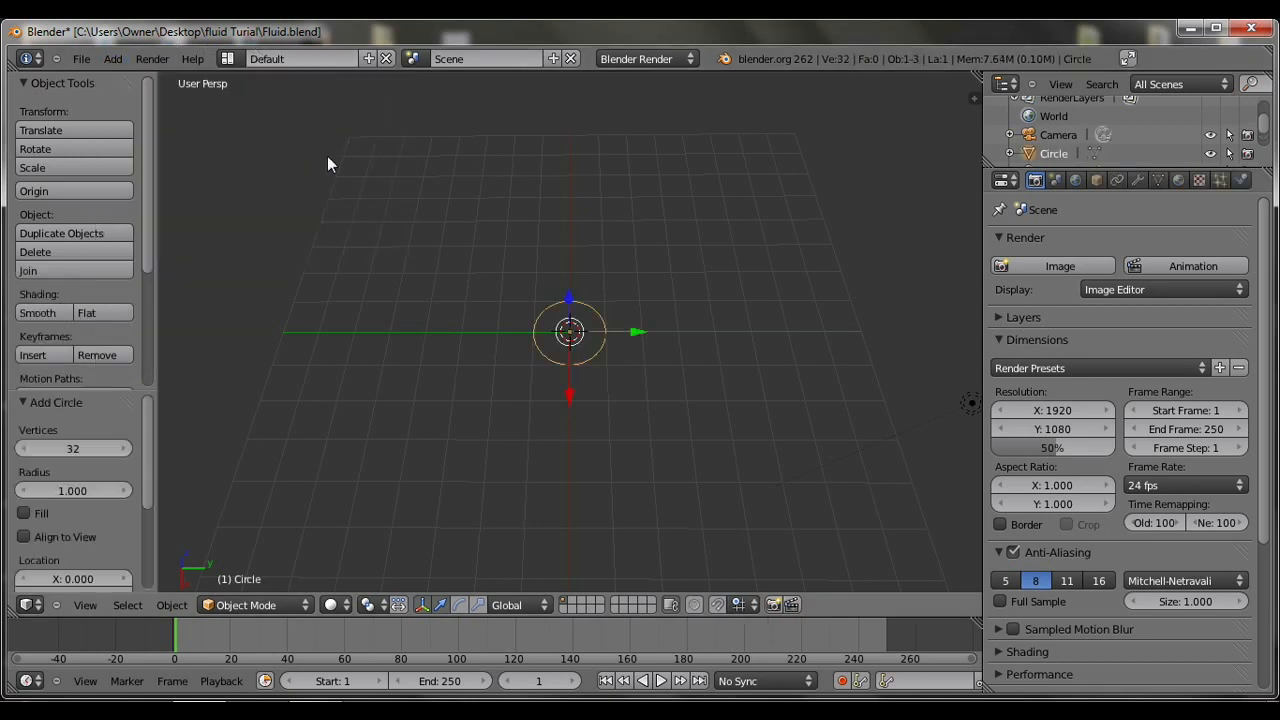
click(26, 449)
click(26, 449)
click(26, 449)
click(26, 449)
click(26, 449)
click(26, 449)
click(26, 449)
click(26, 449)
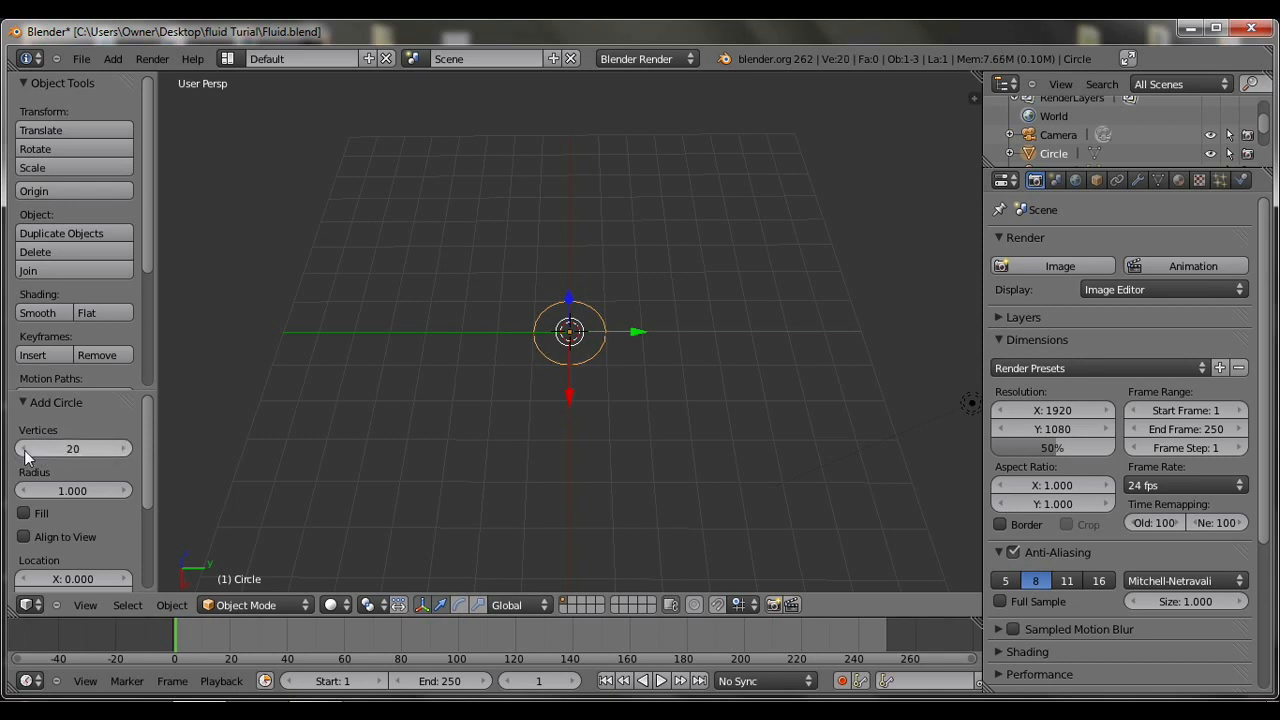
click(26, 449)
click(26, 449)
click(26, 449)
click(26, 449)
click(26, 449)
click(124, 450)
click(124, 450)
click(28, 448)
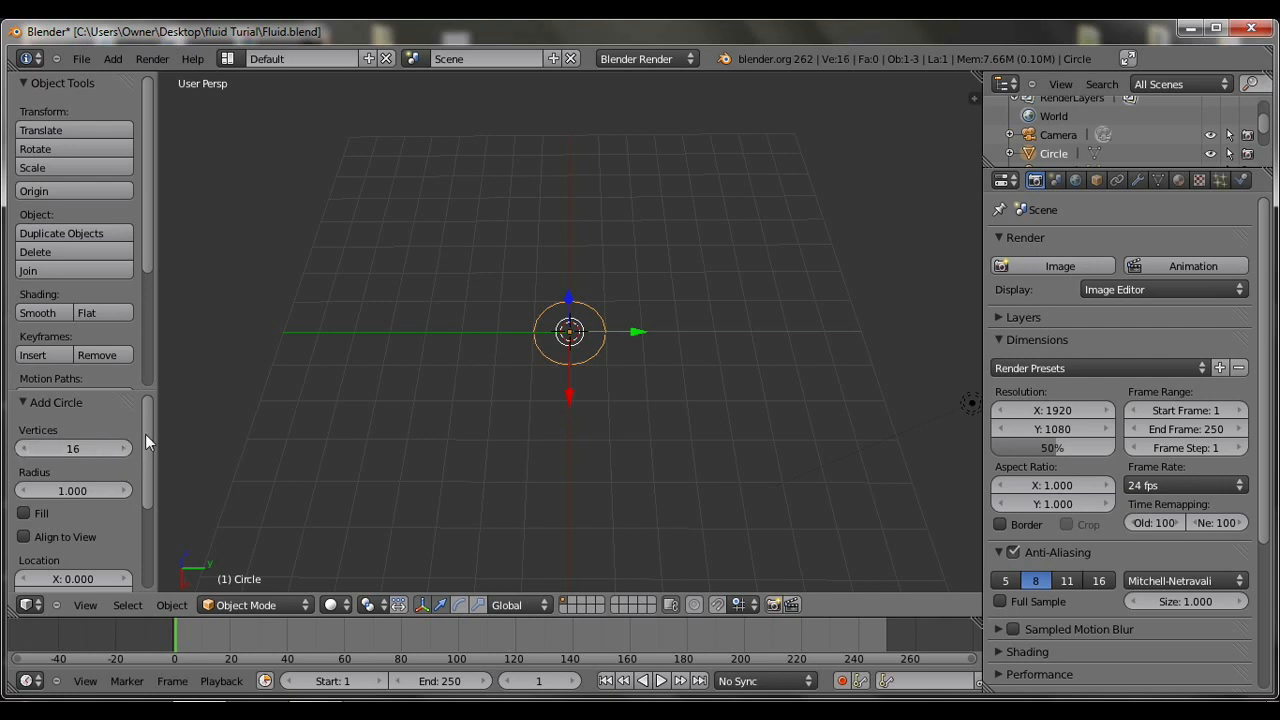
scroll(62, 479, down, 1)
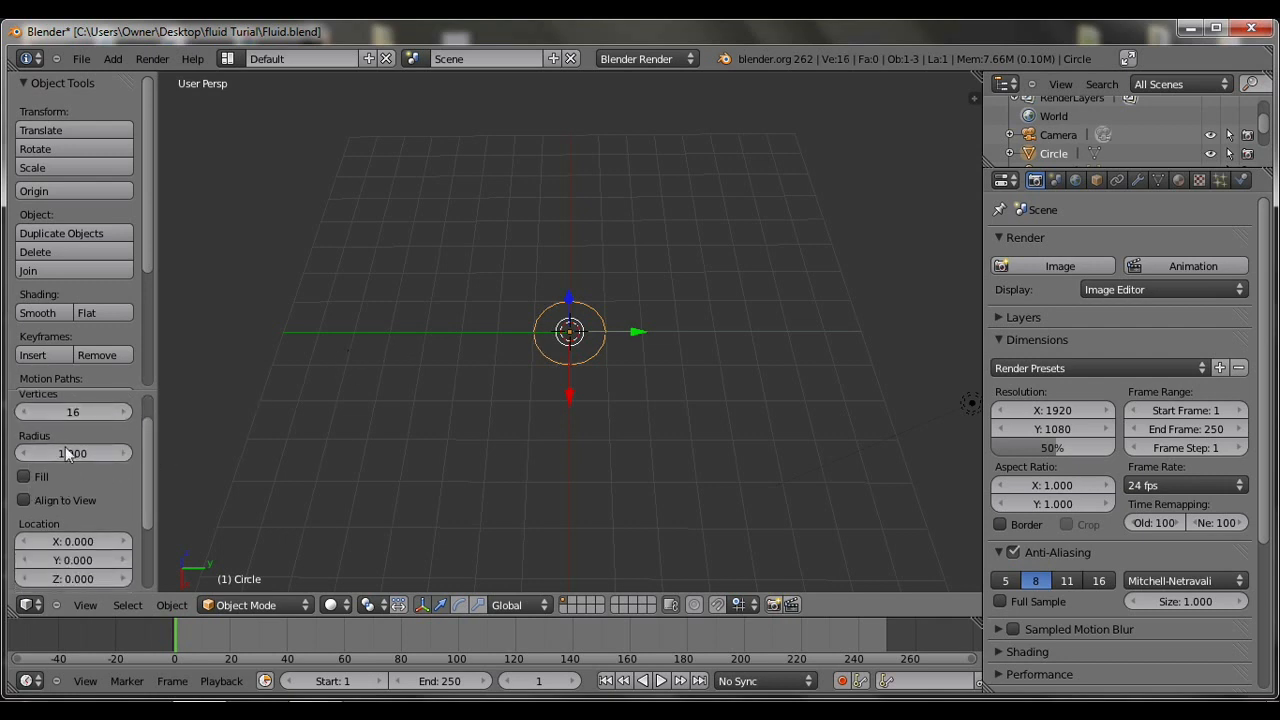
click(26, 479)
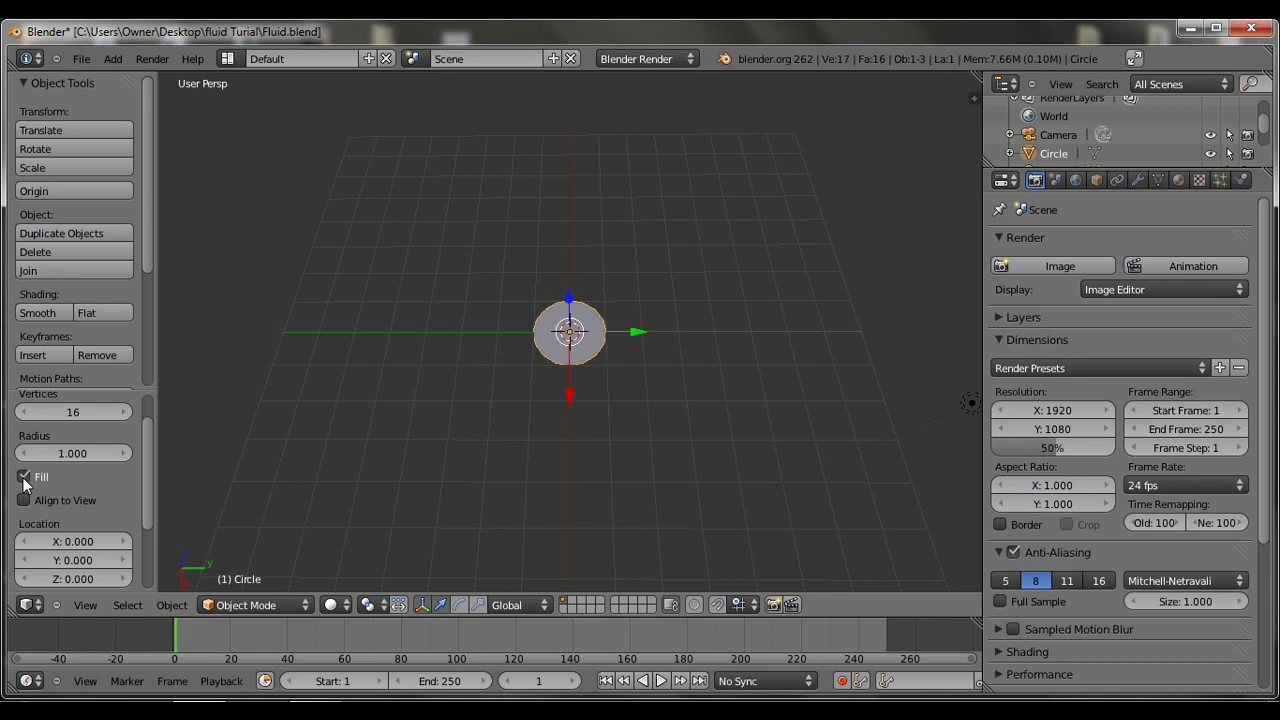
In Edit Mode, select only the filled circle's outer edge loop using edge selection.
key(Tab)
middle_drag(649, 314, 683, 343)
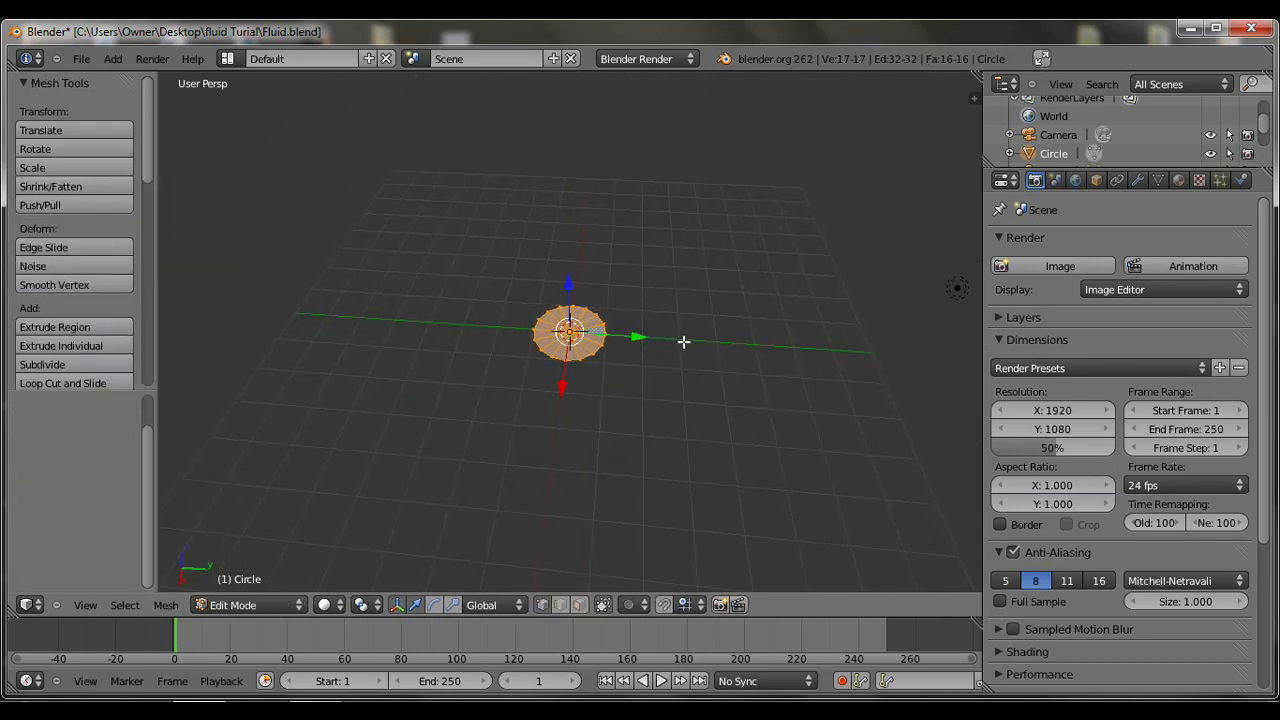
scroll(620, 383, up, 7)
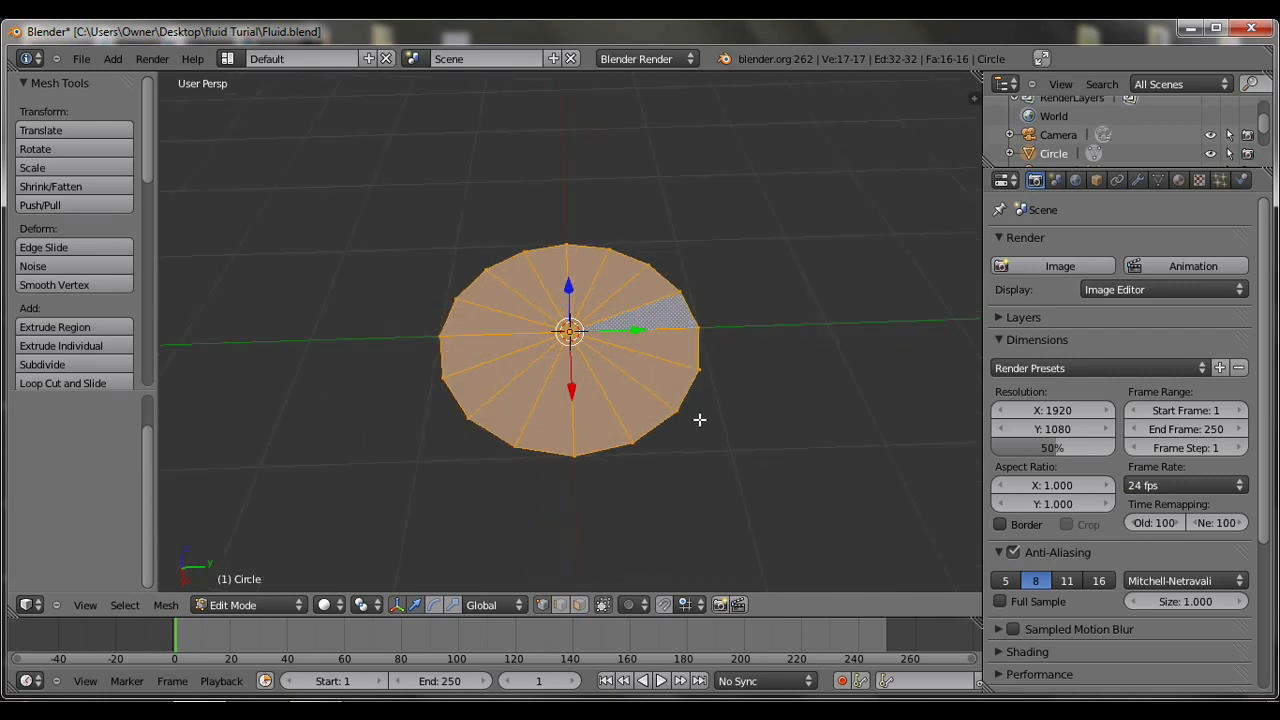
key(a)
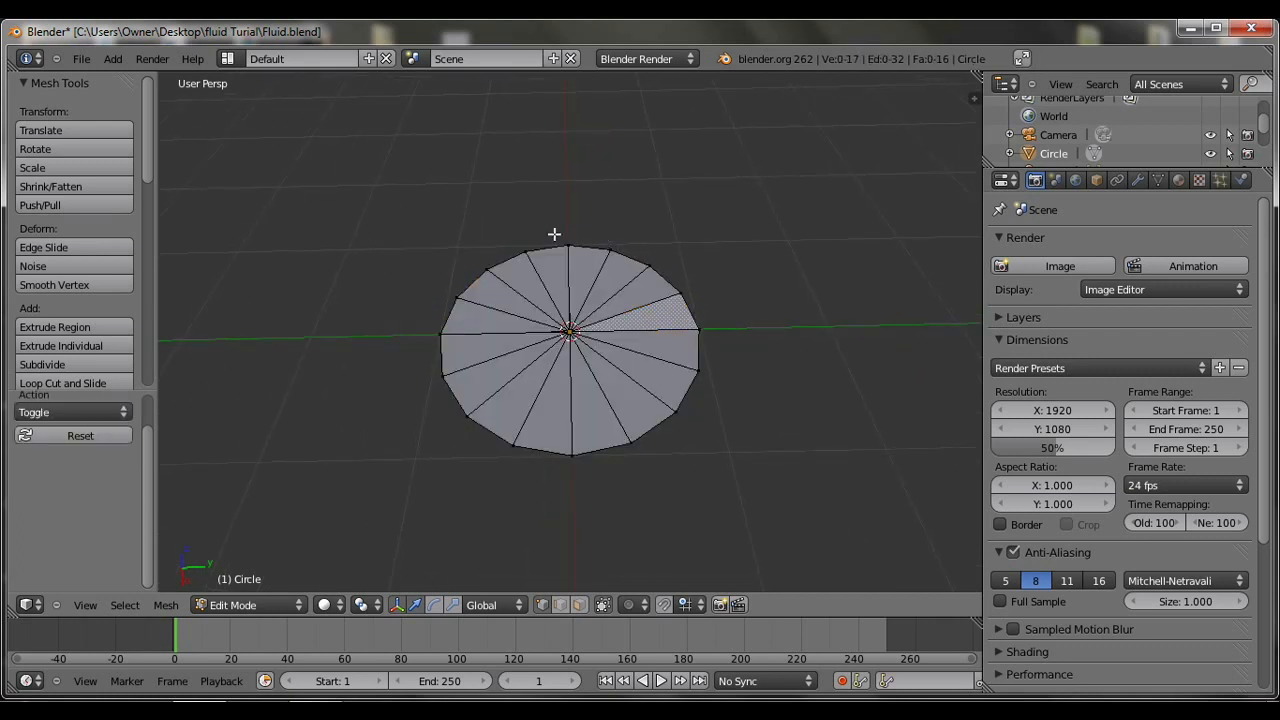
alt+right_click(531, 447)
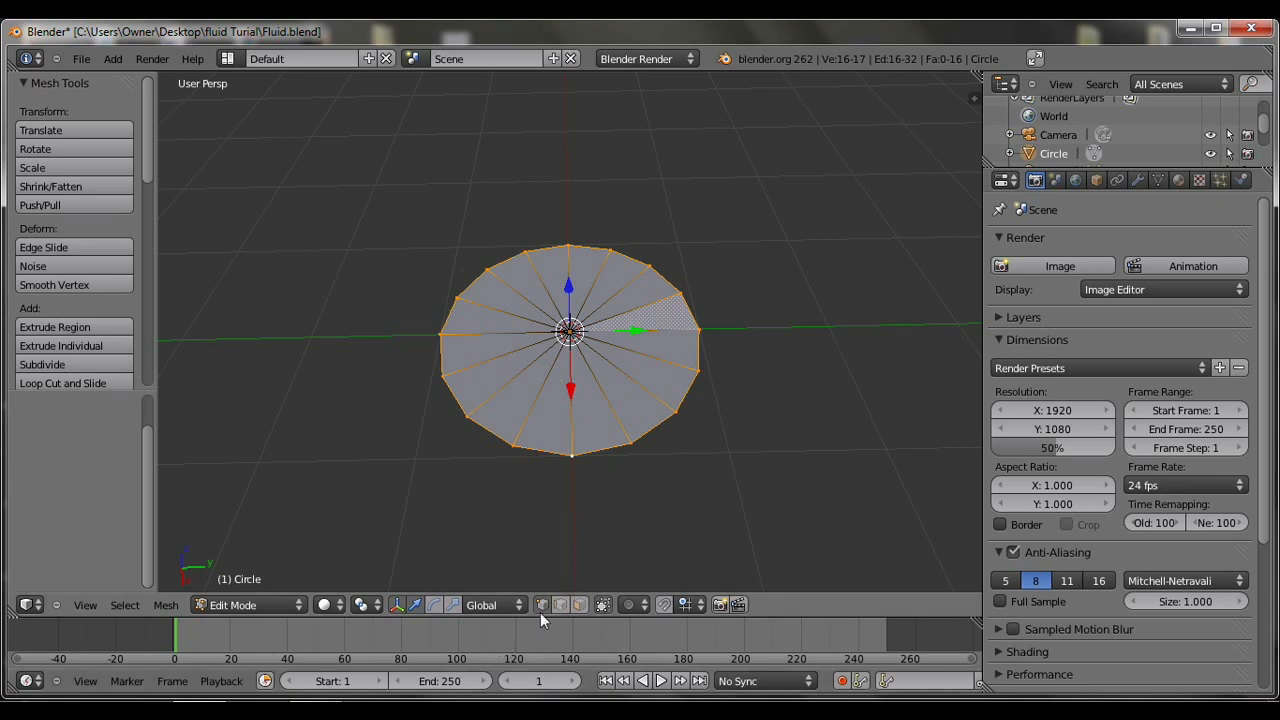
key(a)
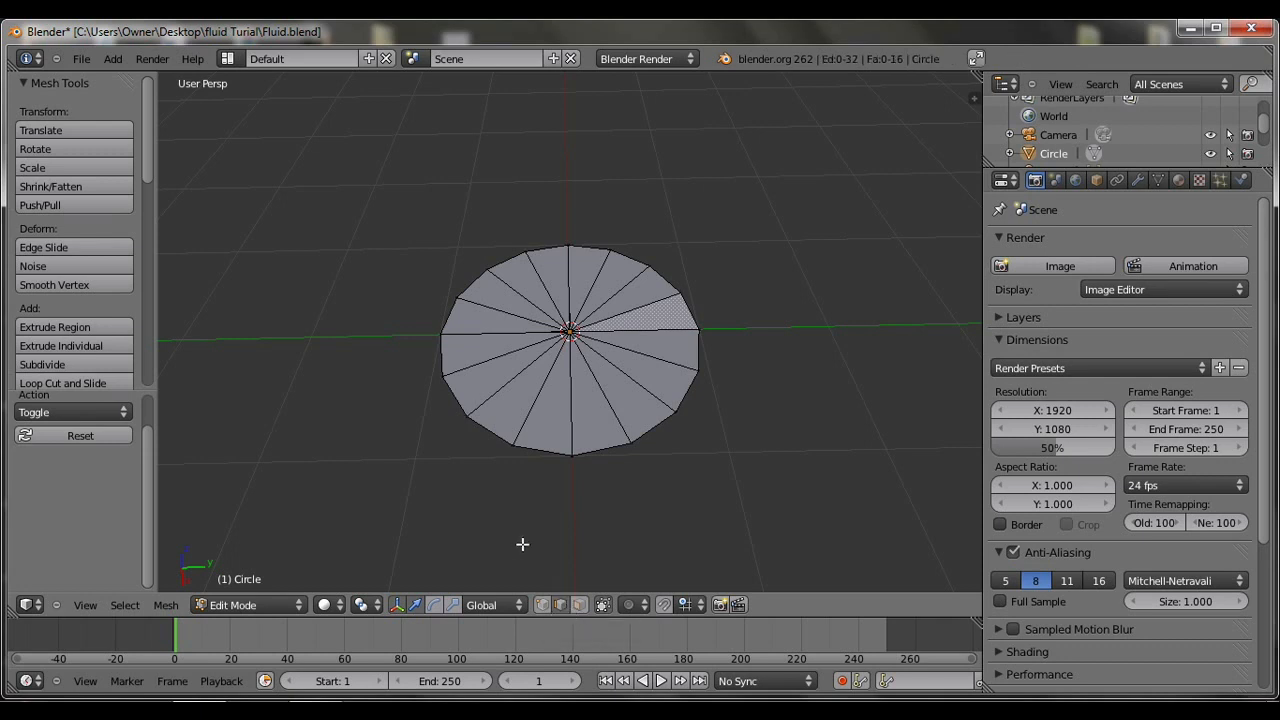
alt+right_click(545, 452)
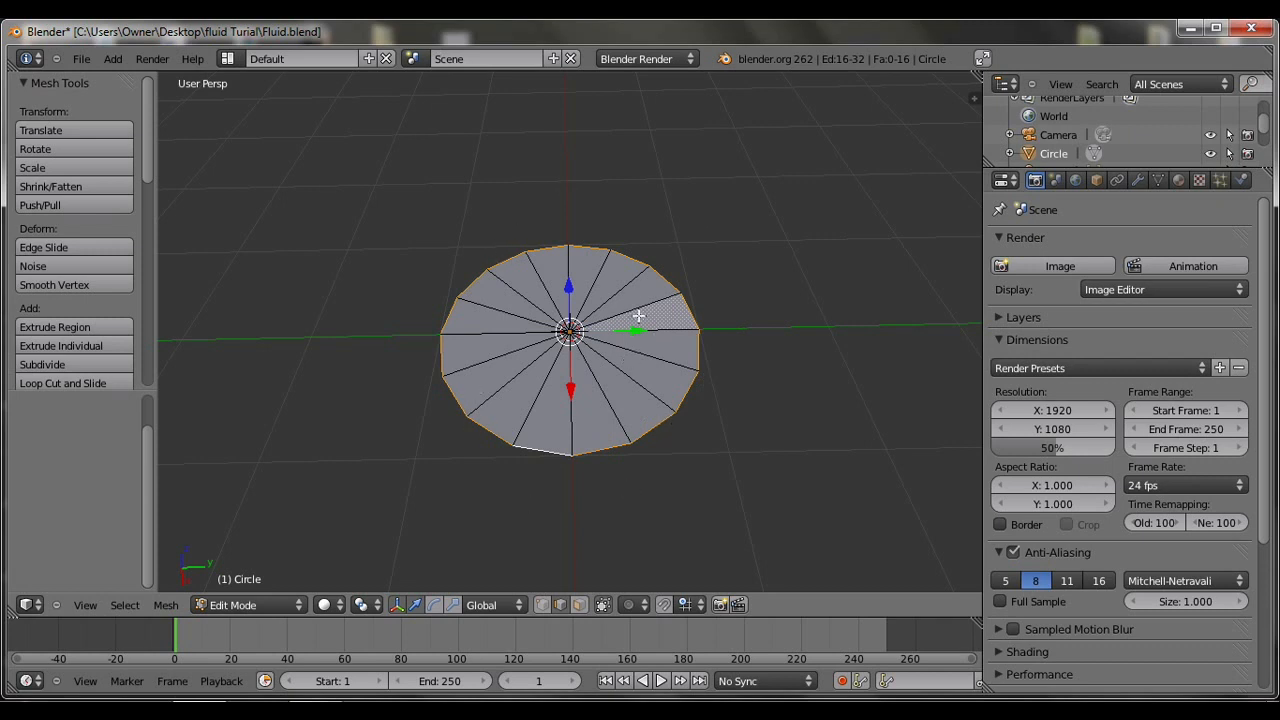
Extrude the selected outer edge loop upward about 3.74 units along the Z axis to form the cup's wall.
scroll(640, 303, down, 5)
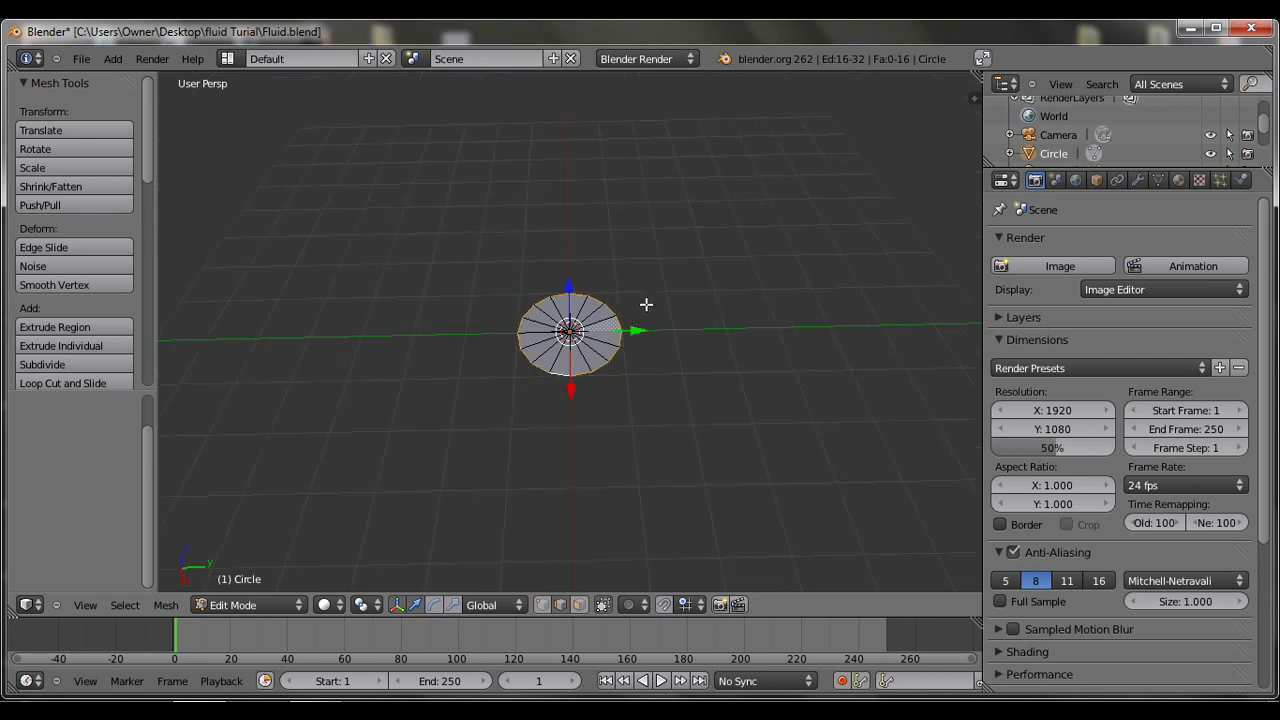
key(e)
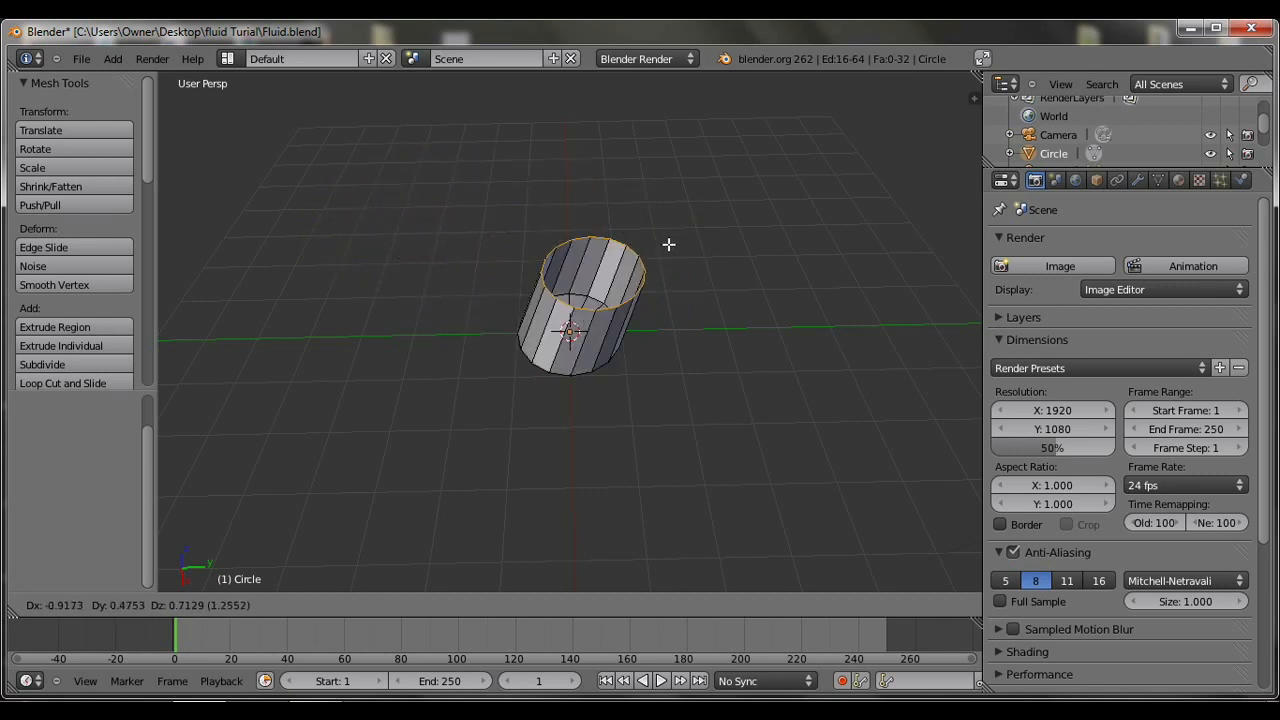
key(z)
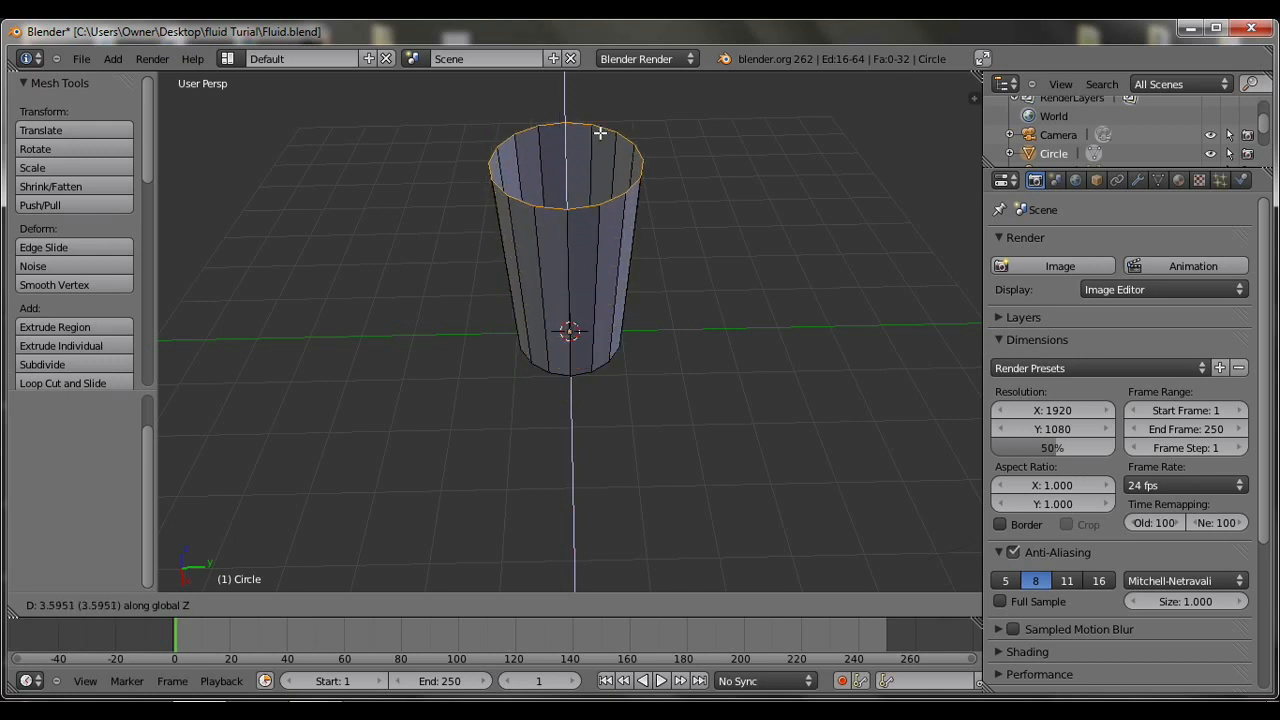
click(598, 125)
Scale the cup's upper rim up by about 1.63 and return to Object Mode.
middle_drag(746, 226, 825, 314)
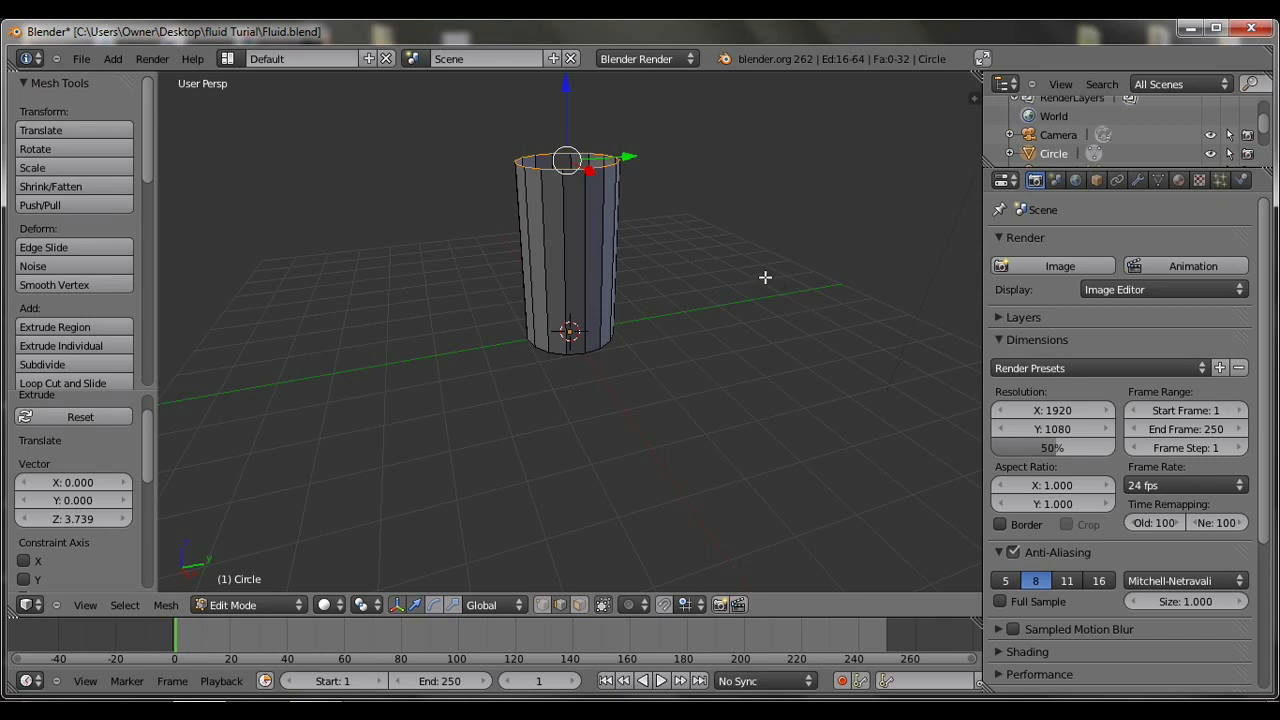
key(s)
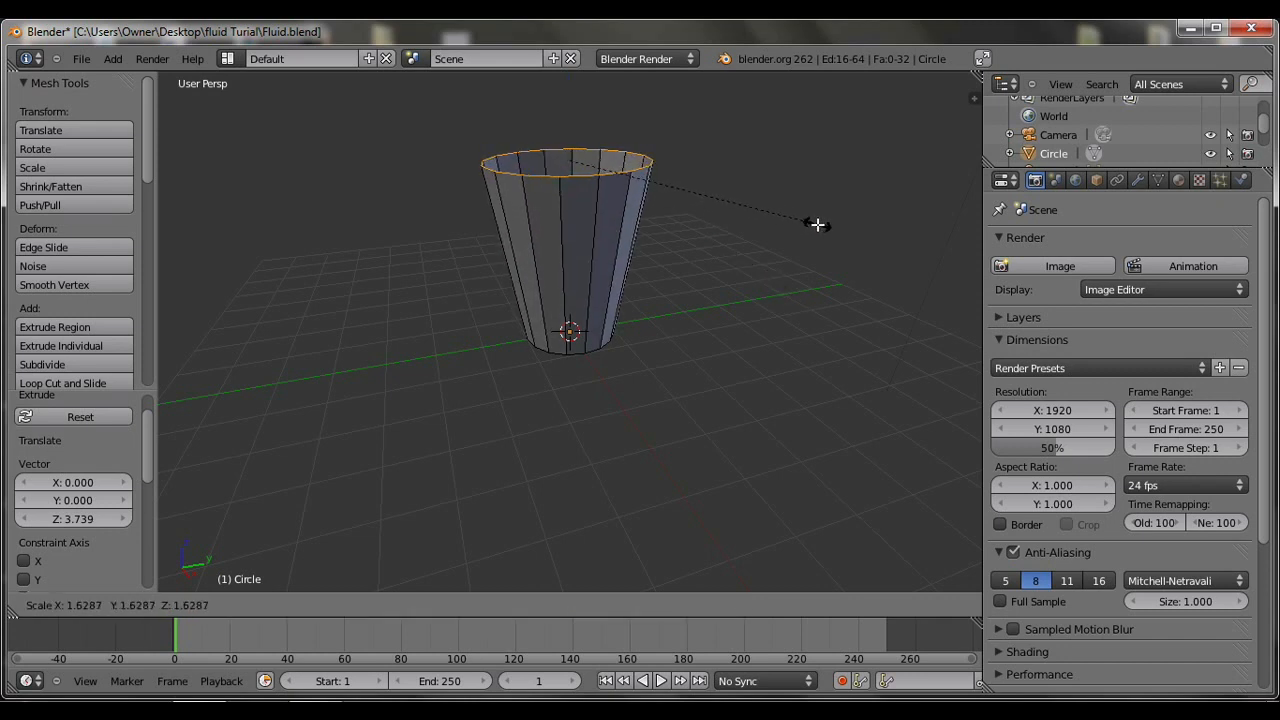
click(817, 225)
middle_drag(809, 226, 802, 267)
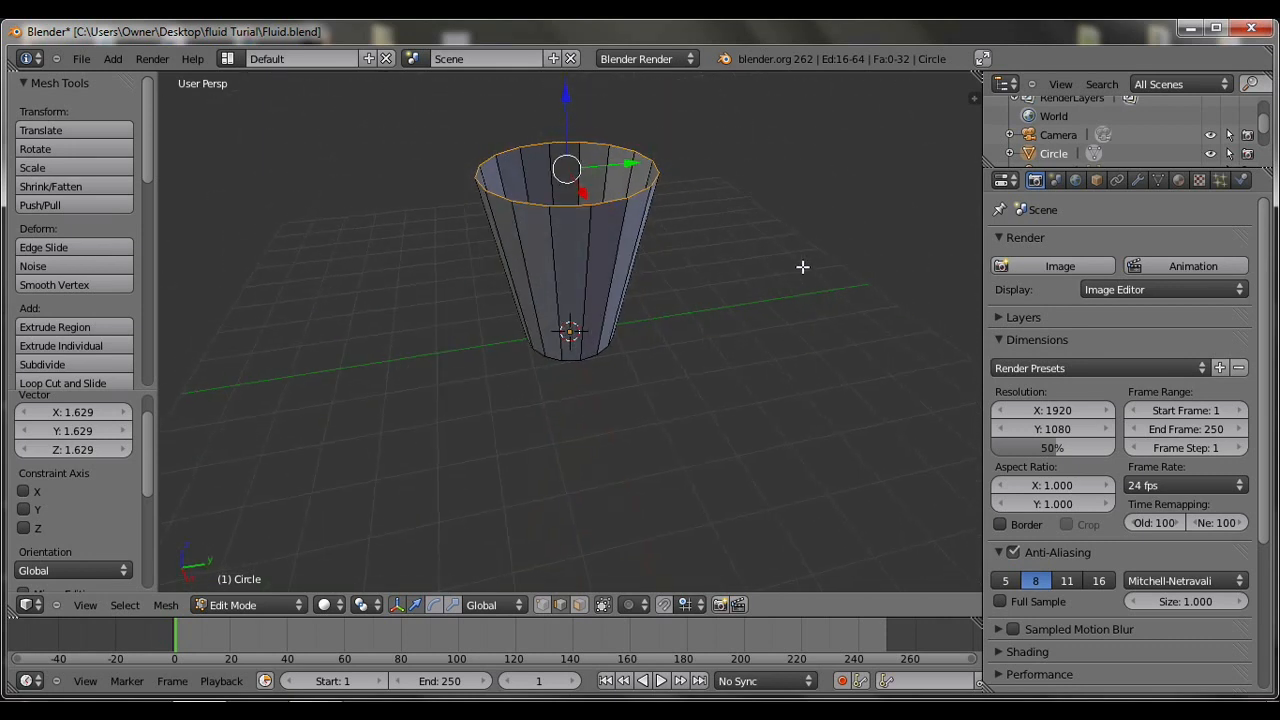
key(Tab)
middle_drag(700, 263, 641, 259)
middle_drag(462, 300, 632, 378)
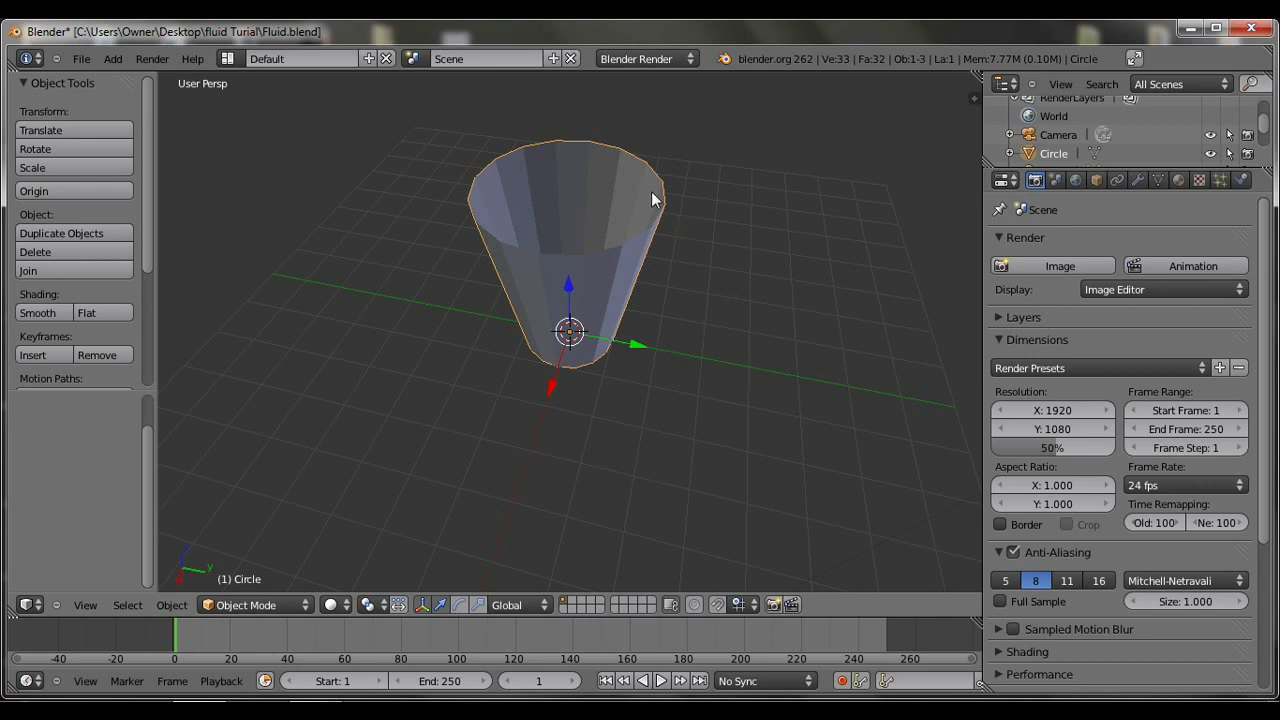
Add a Solidify modifier to the cup and check its wall thickness at the rim.
click(1137, 181)
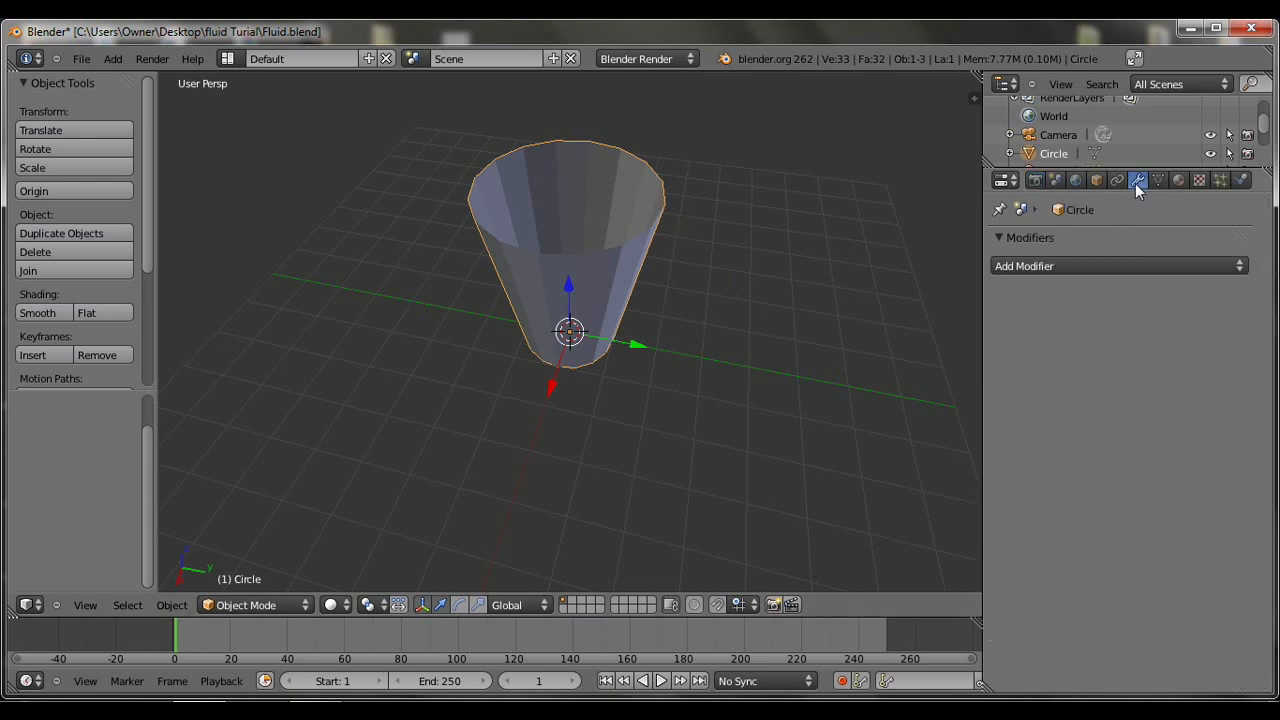
click(1043, 262)
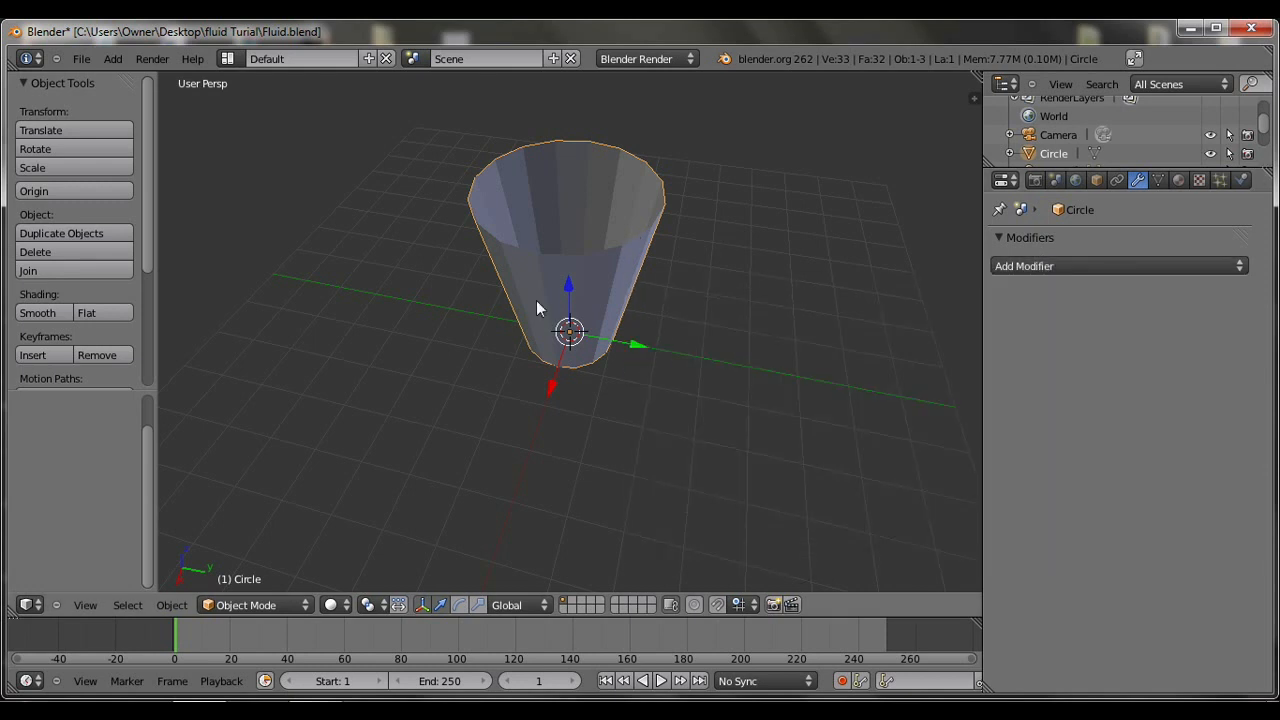
click(1176, 265)
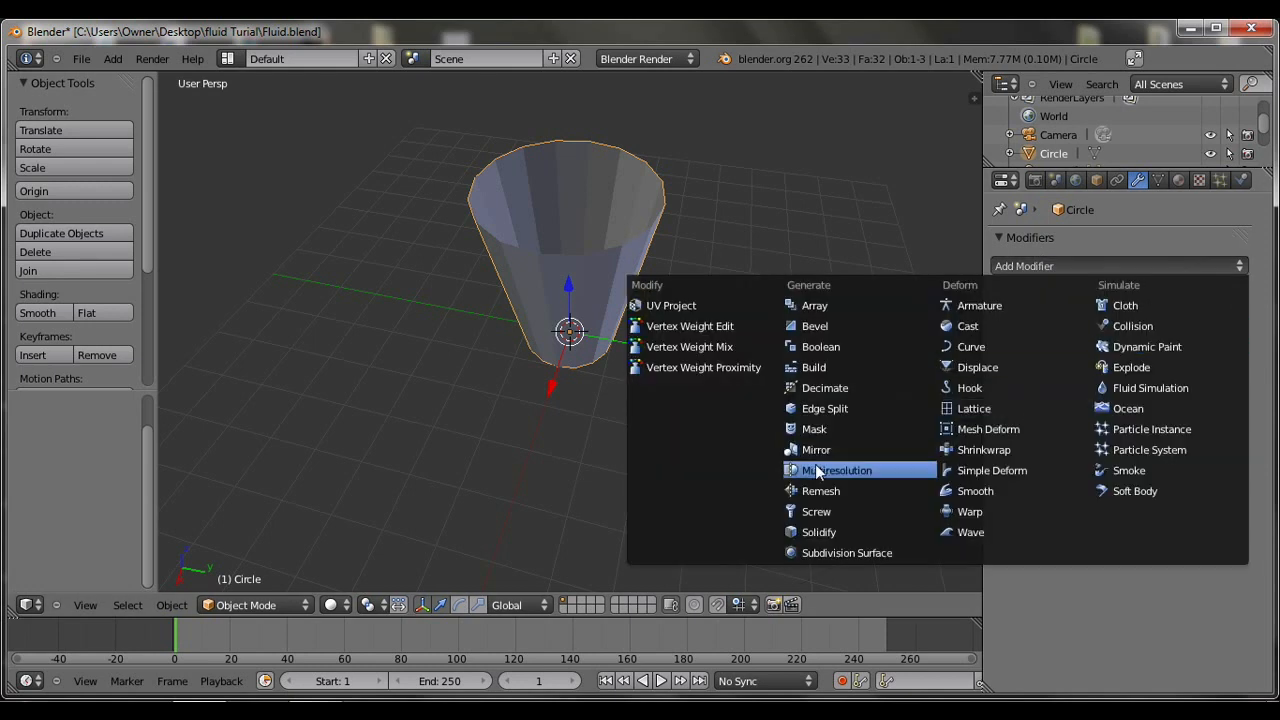
click(890, 533)
middle_drag(384, 273, 483, 294)
scroll(693, 407, up, 5)
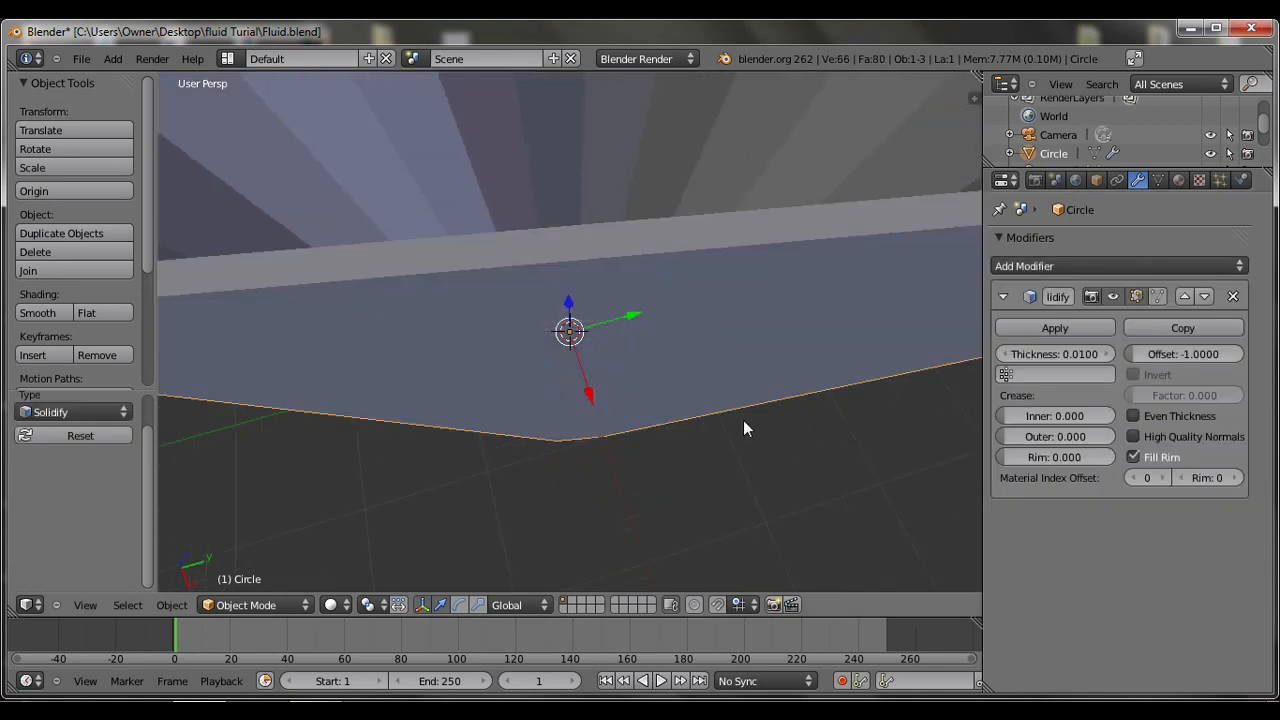
scroll(750, 428, down, 5)
scroll(757, 431, up, 4)
scroll(759, 420, down, 3)
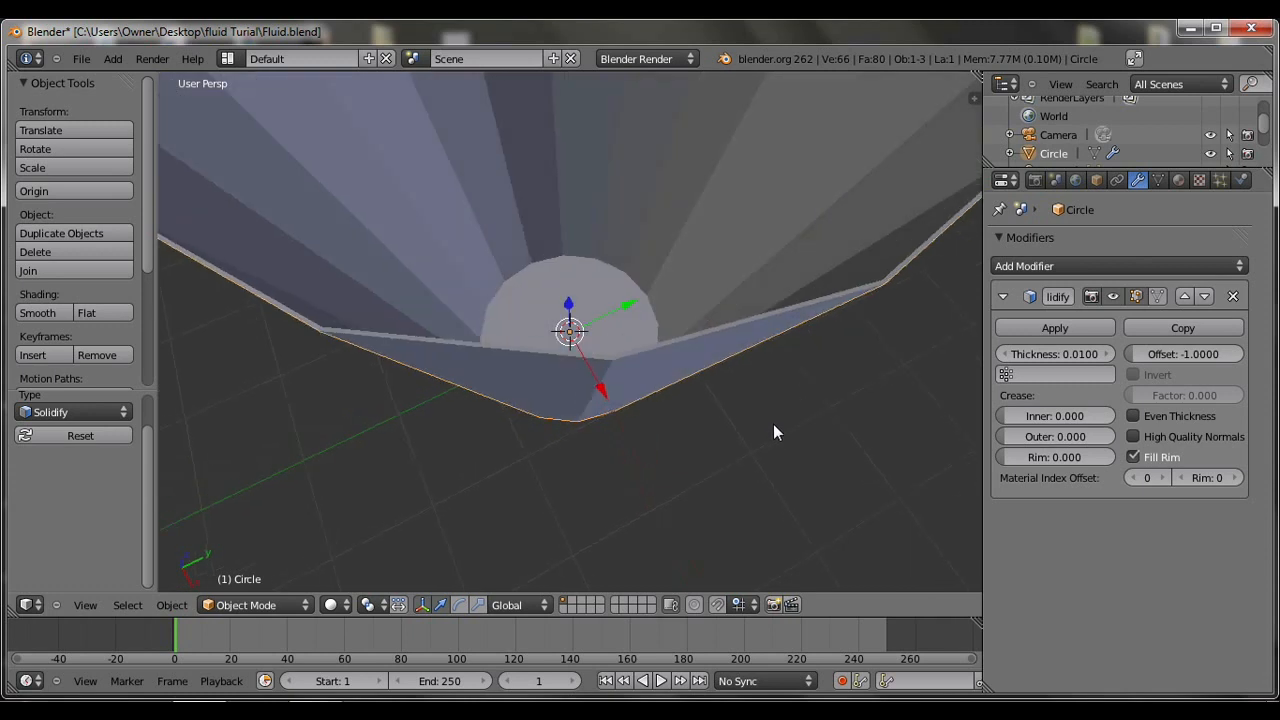
middle_drag(773, 425, 777, 427)
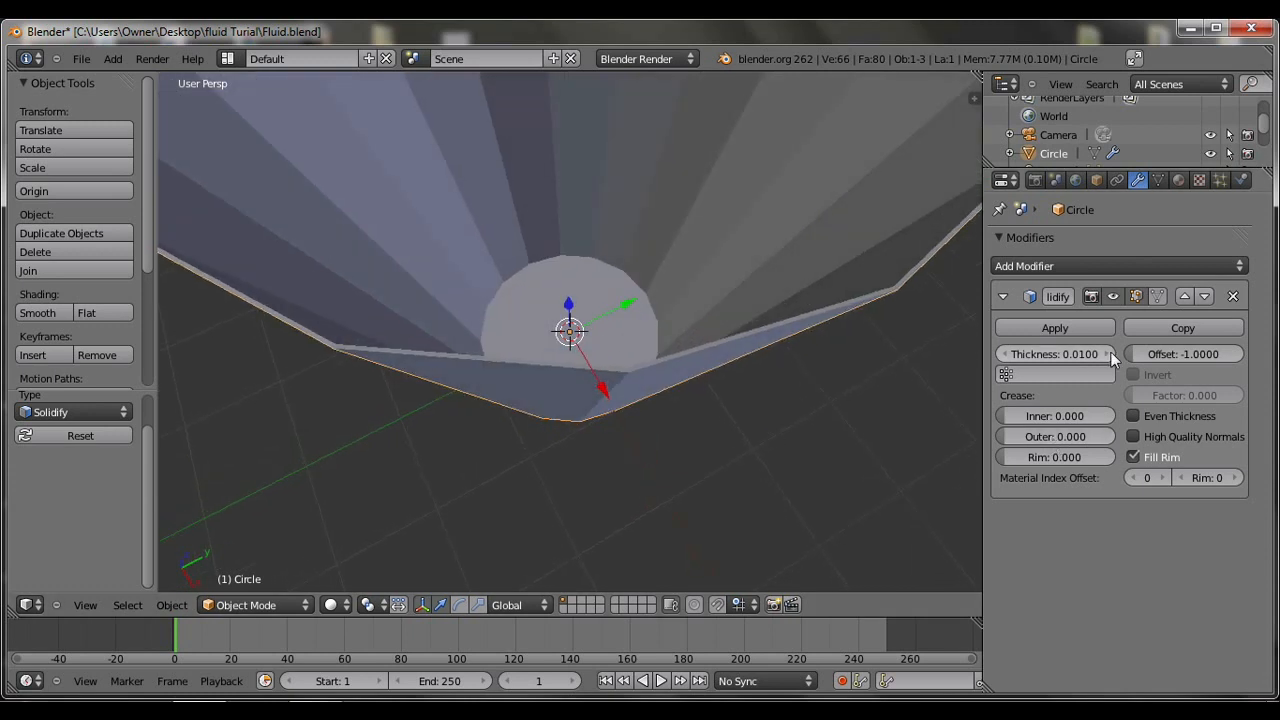
Adjust the Solidify thickness for the cup's wall and apply the modifier.
drag(1106, 356, 1110, 359)
click(1002, 354)
scroll(889, 380, down, 3)
middle_drag(890, 374, 852, 351)
click(1035, 329)
middle_drag(477, 191, 630, 155)
scroll(630, 155, down, 3)
middle_drag(683, 197, 688, 277)
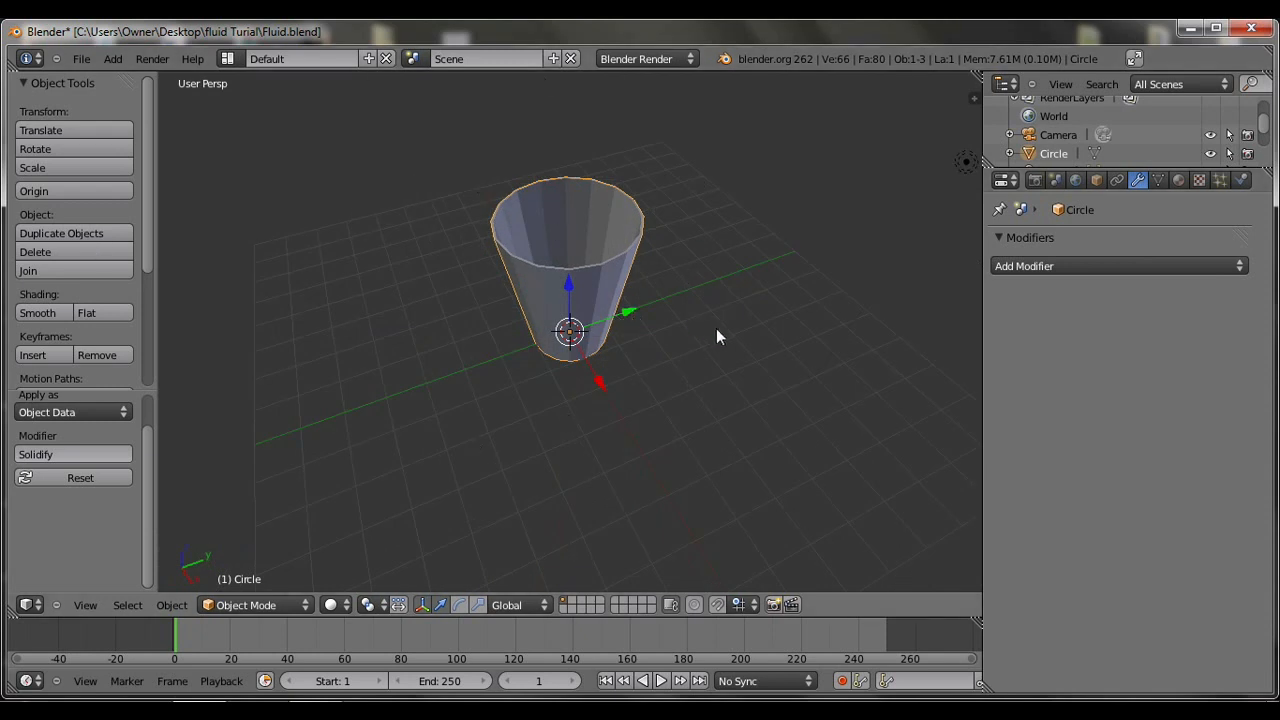
Add a Subdivision Surface modifier to the cup and check its smoothed shape from the side.
middle_drag(783, 326, 570, 253)
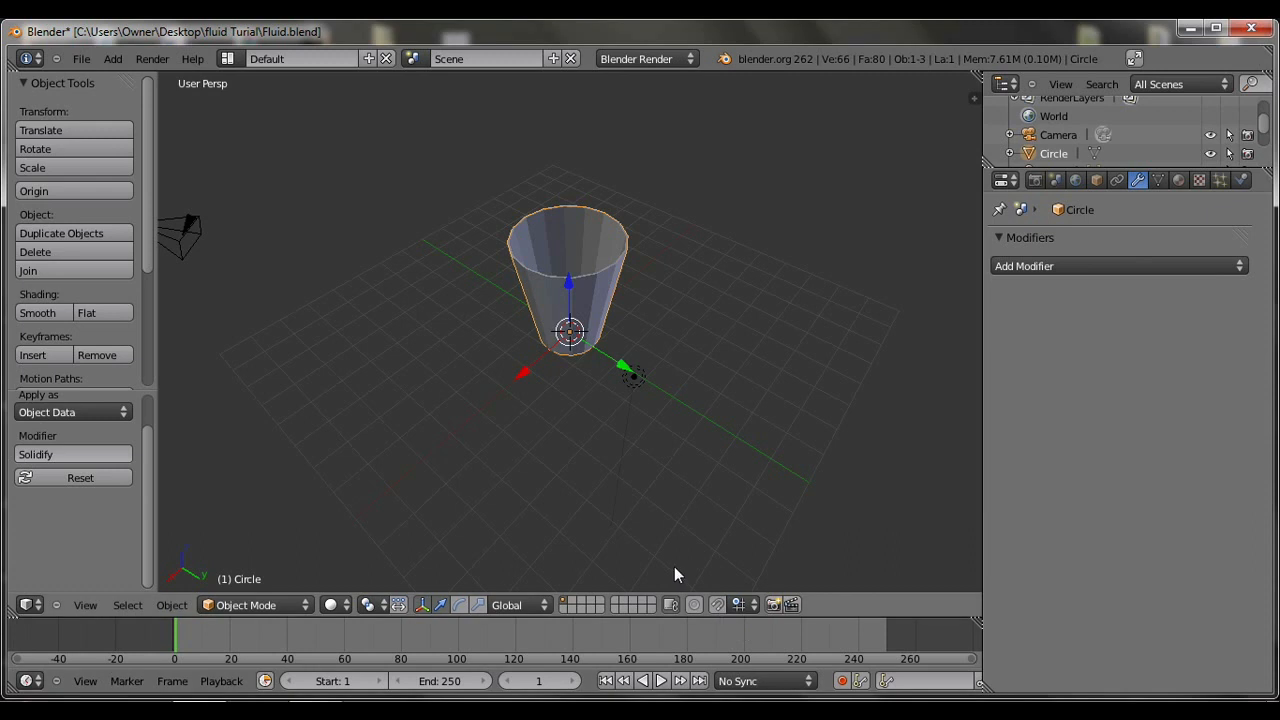
middle_drag(435, 374, 536, 363)
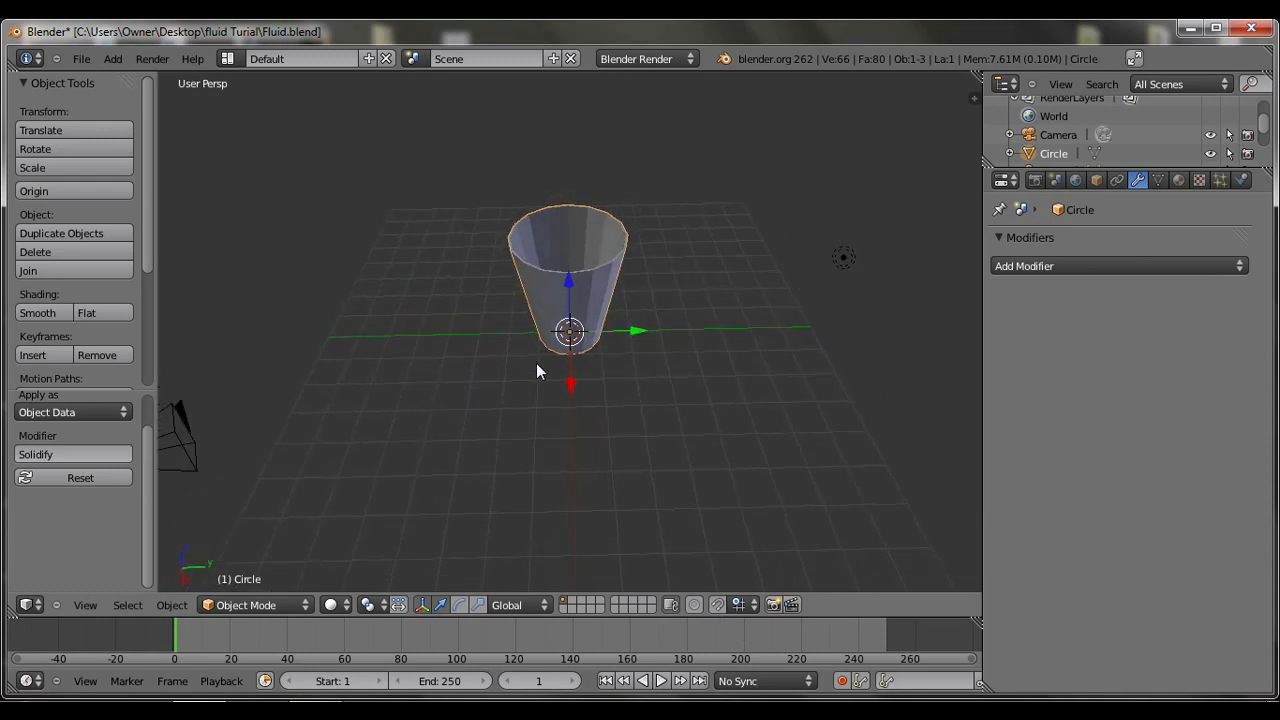
scroll(536, 363, down, 1)
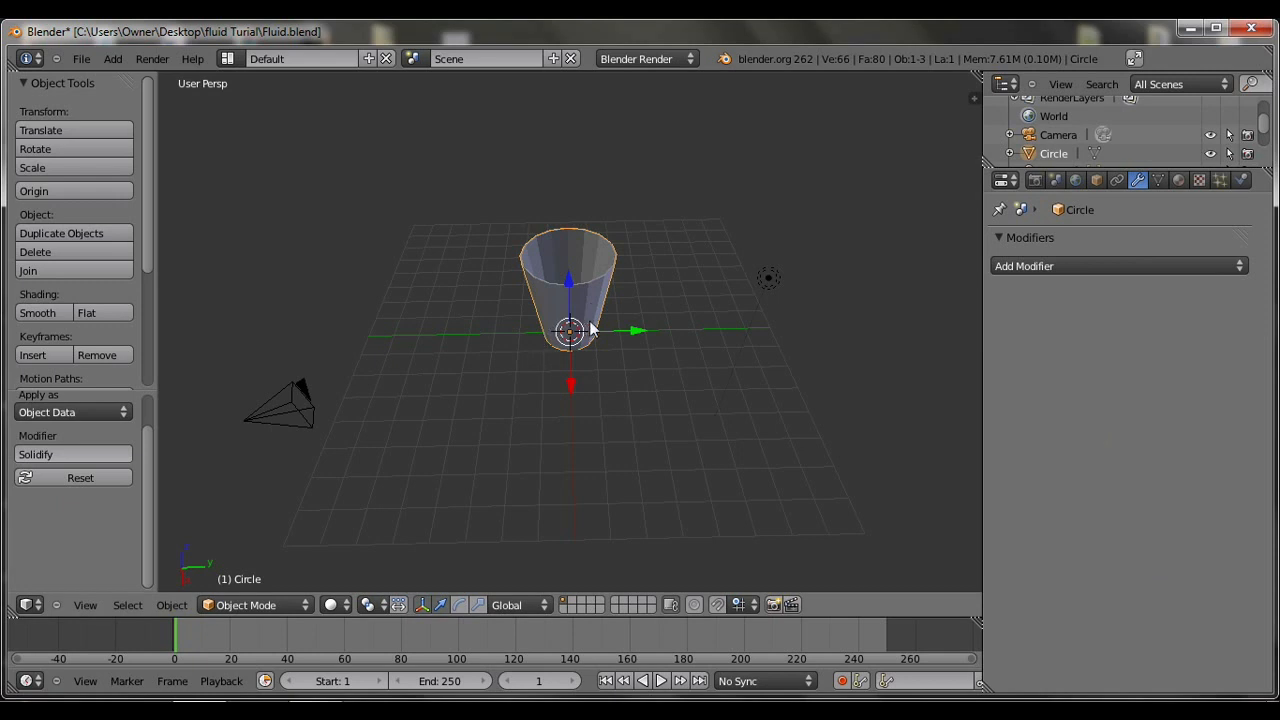
scroll(605, 362, up, 3)
middle_drag(586, 378, 597, 392)
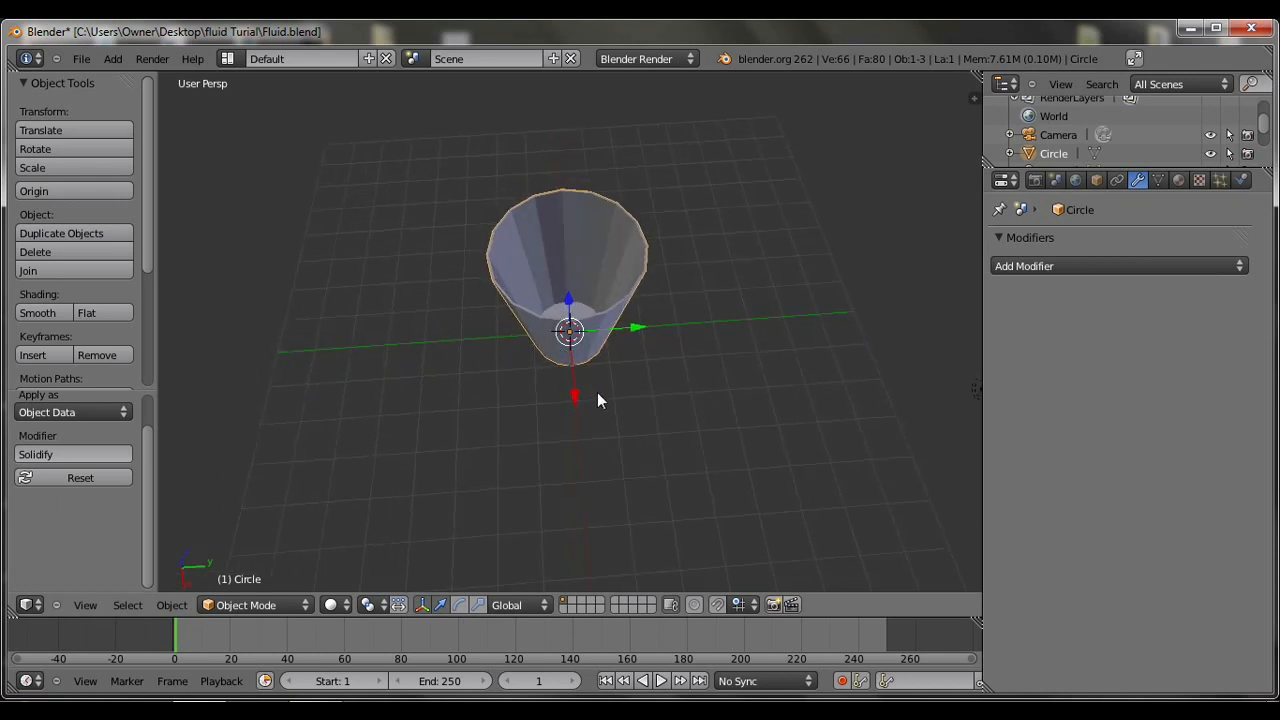
click(1022, 265)
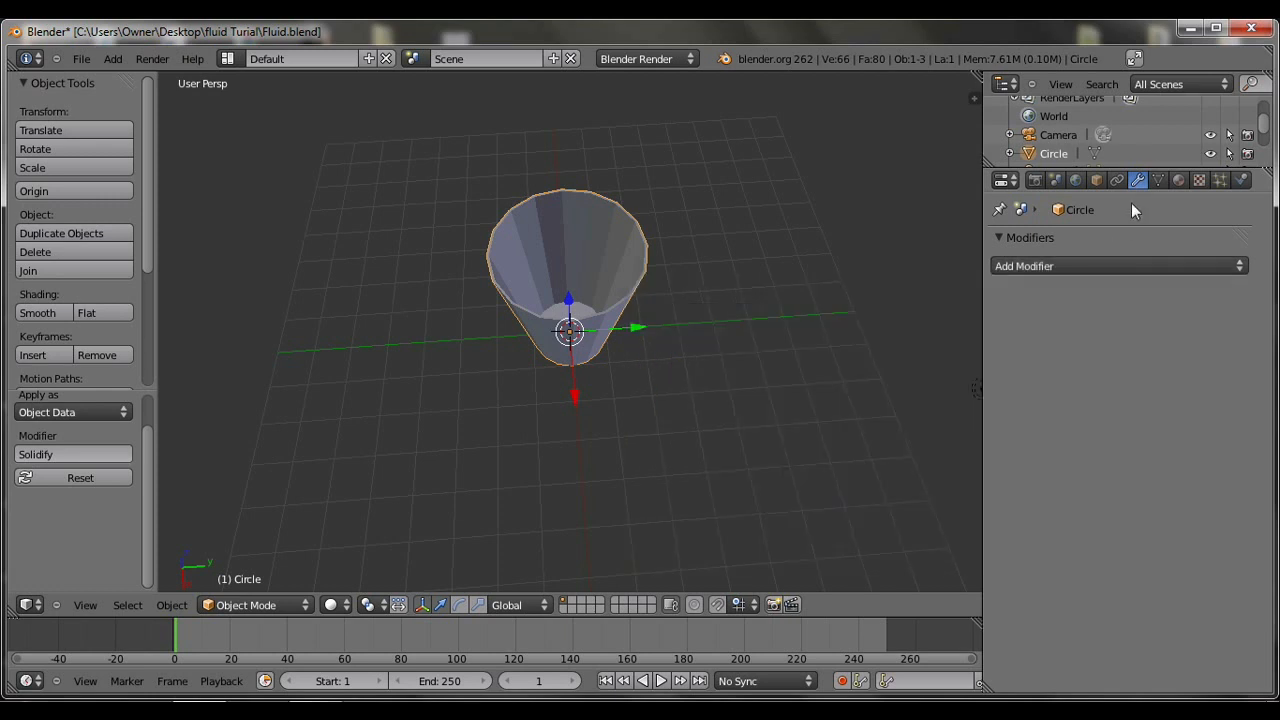
click(1022, 265)
click(880, 552)
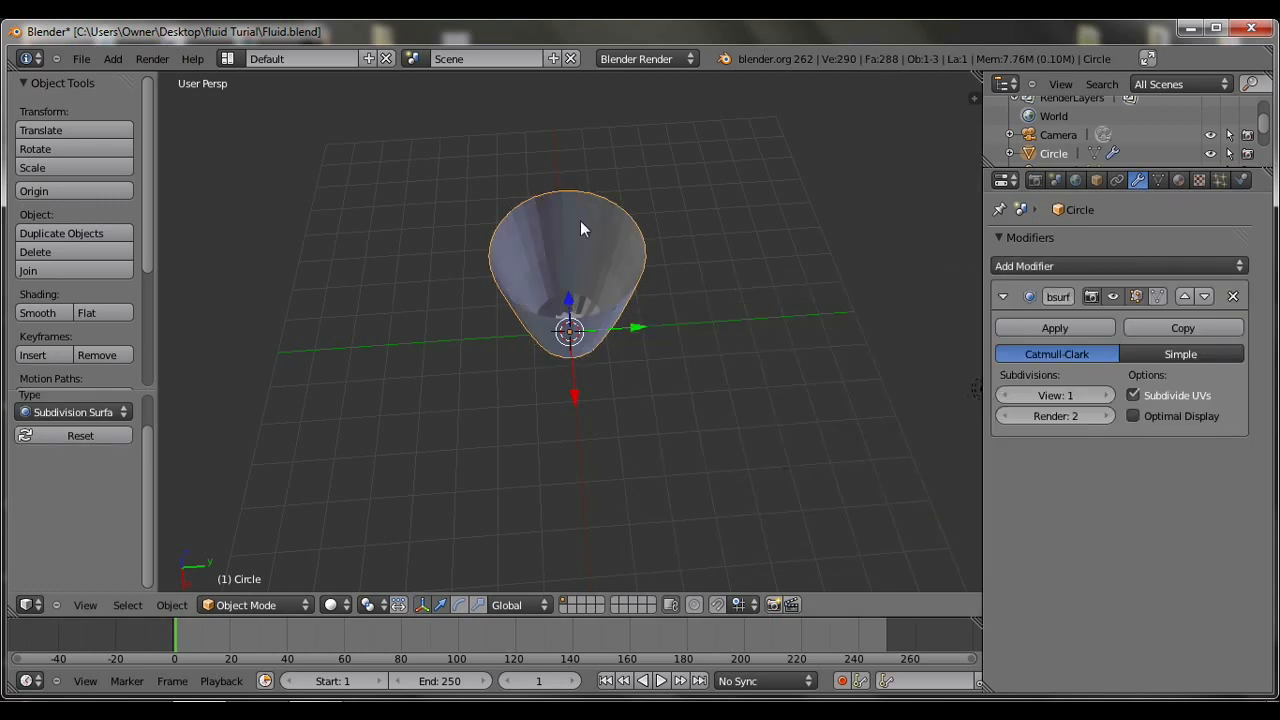
middle_drag(625, 285, 926, 332)
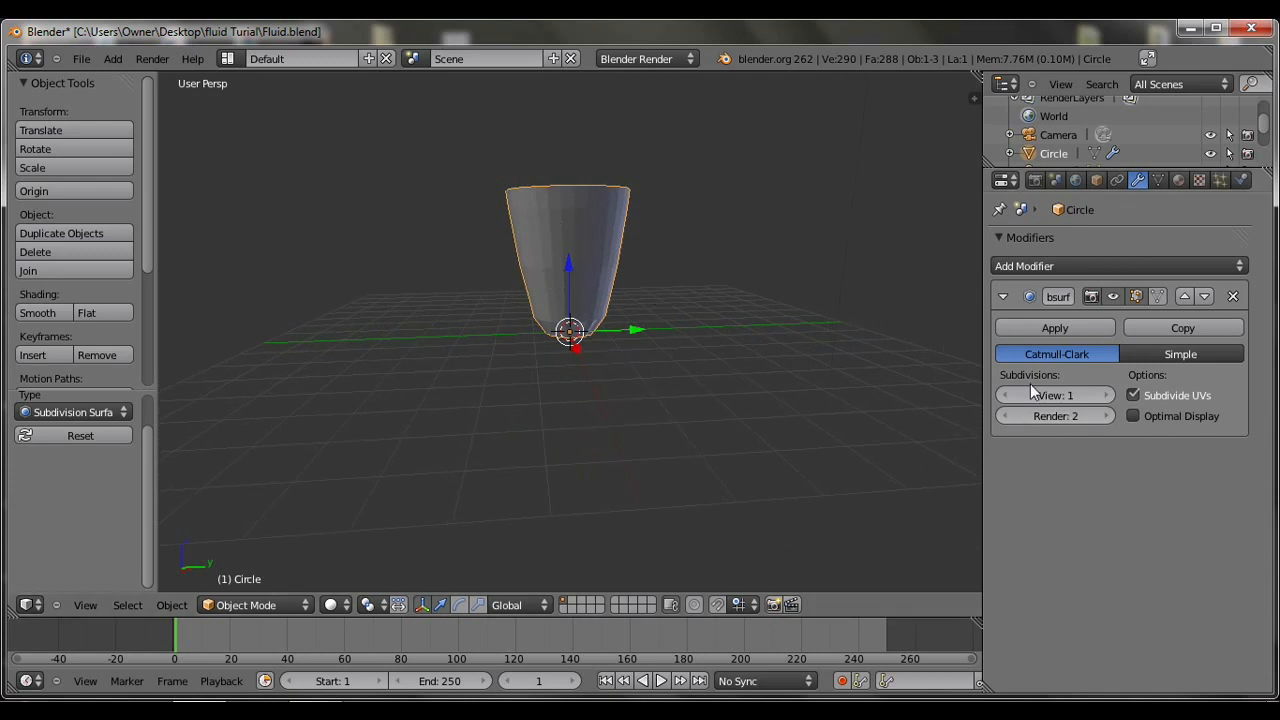
Try out higher View subdivision levels, up to 6, on the cup's Subdivision Surface modifier.
click(1108, 396)
click(1108, 396)
click(1108, 396)
click(1108, 396)
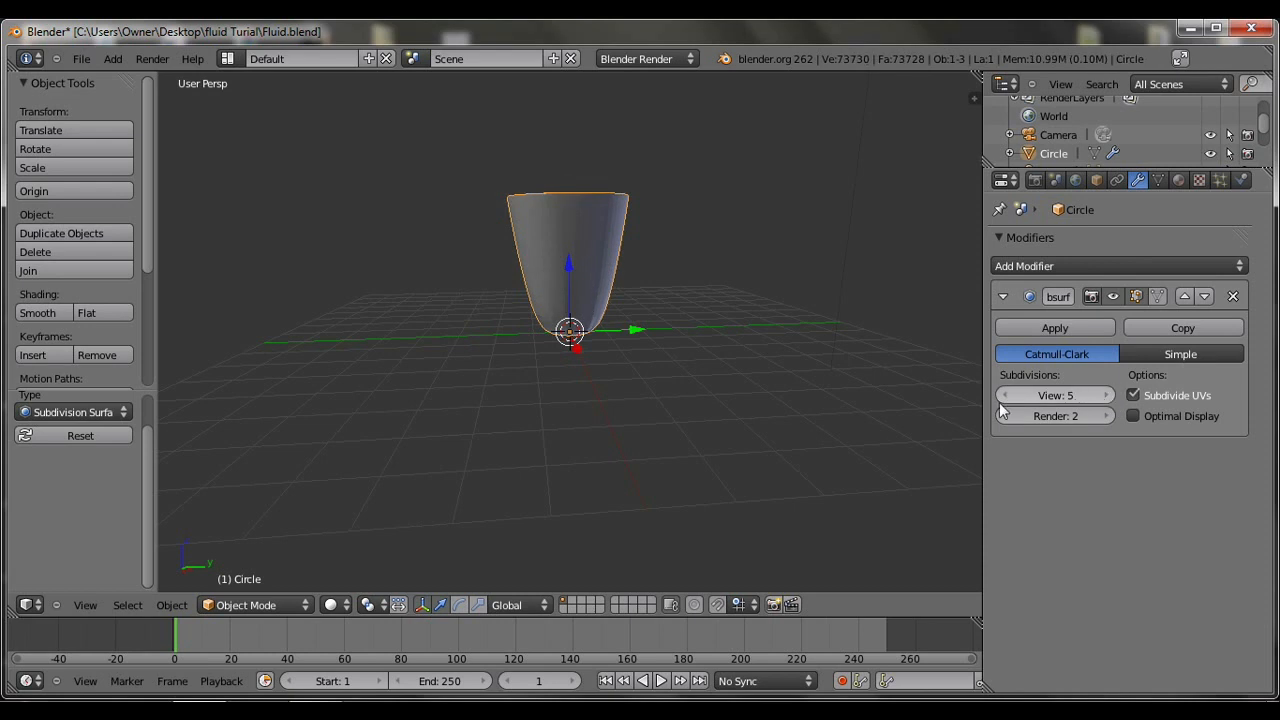
click(1004, 398)
click(1004, 398)
click(1004, 398)
click(1110, 396)
click(1110, 396)
click(1110, 396)
click(1110, 396)
click(1109, 396)
click(1108, 396)
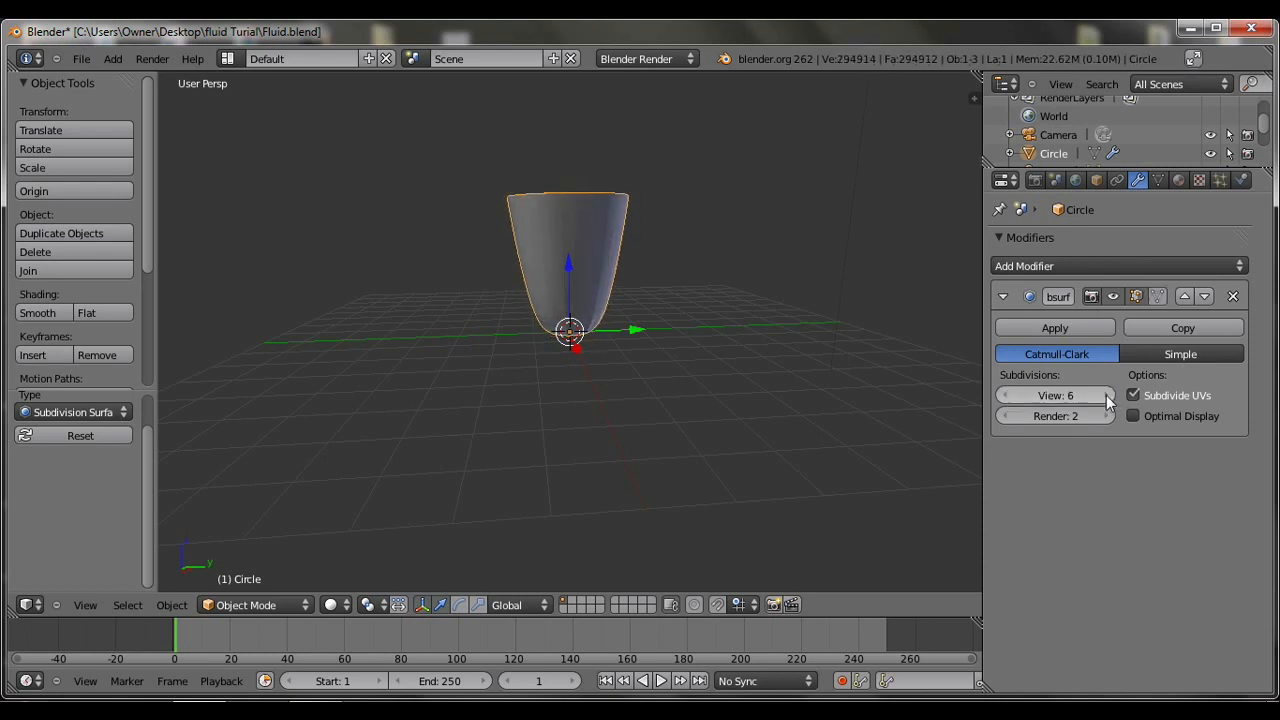
click(1004, 397)
click(1004, 397)
click(1004, 397)
click(1004, 397)
click(1004, 397)
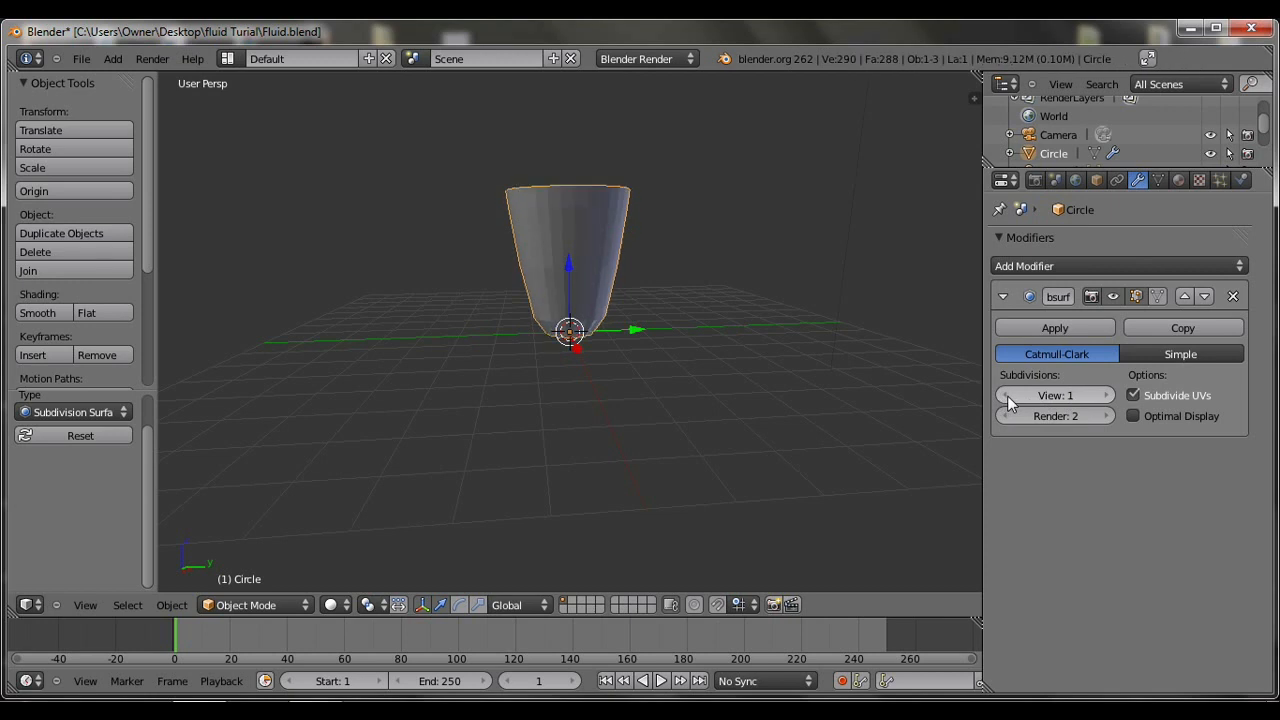
Set the Subdivision Surface modifier's View subdivisions to 2.
click(1110, 395)
click(1110, 395)
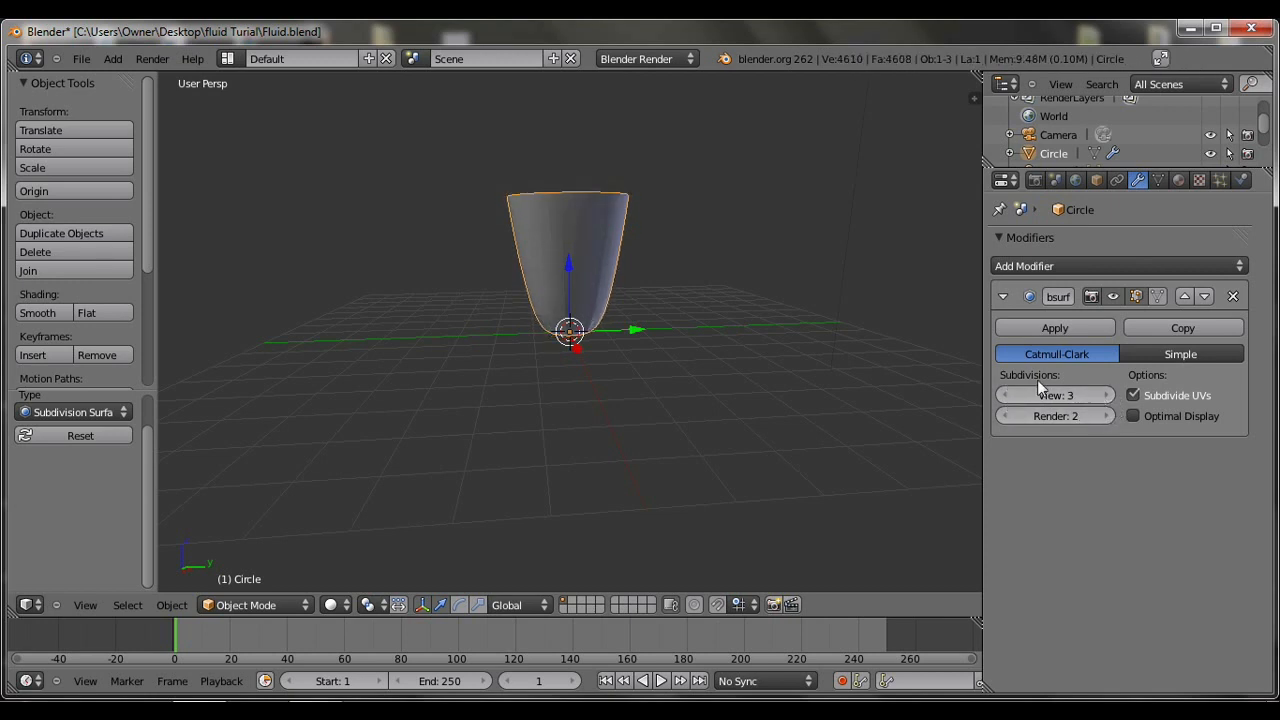
click(1004, 395)
middle_drag(728, 261, 689, 282)
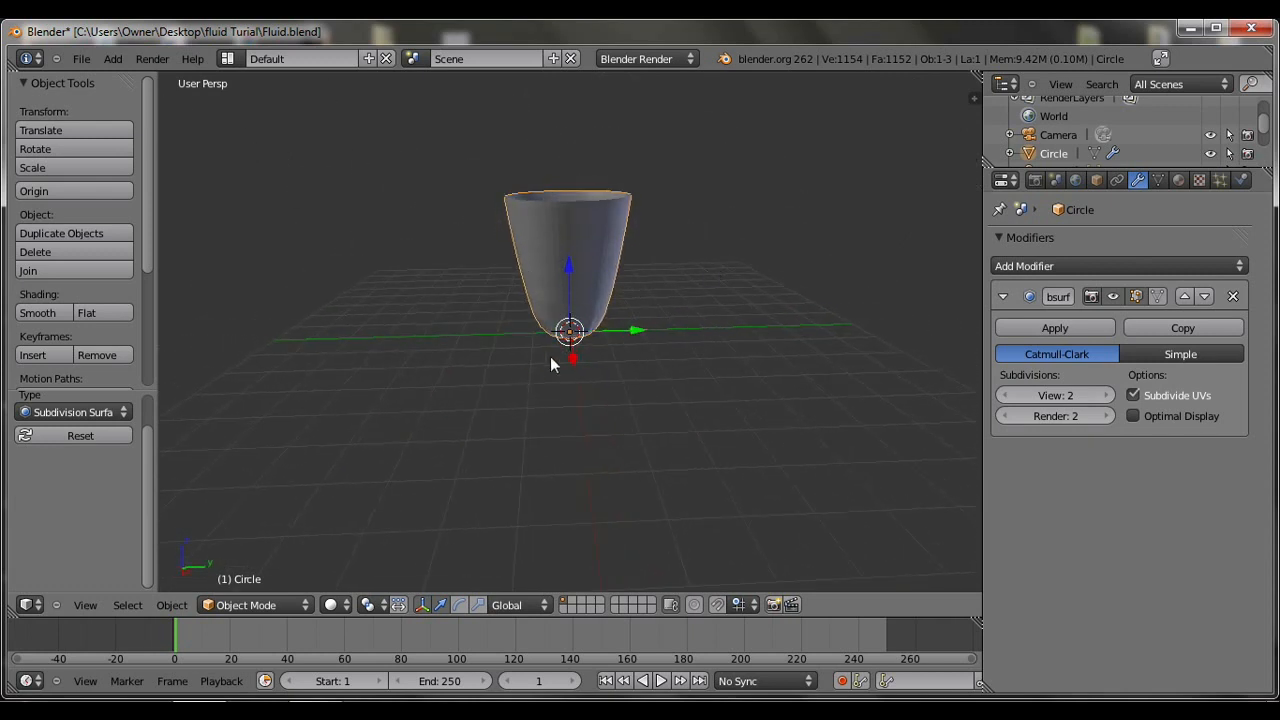
Apply the Subdivision Surface modifier and check the cup's resulting mesh in Edit Mode.
scroll(550, 356, up, 5)
middle_drag(657, 437, 743, 366)
click(662, 305)
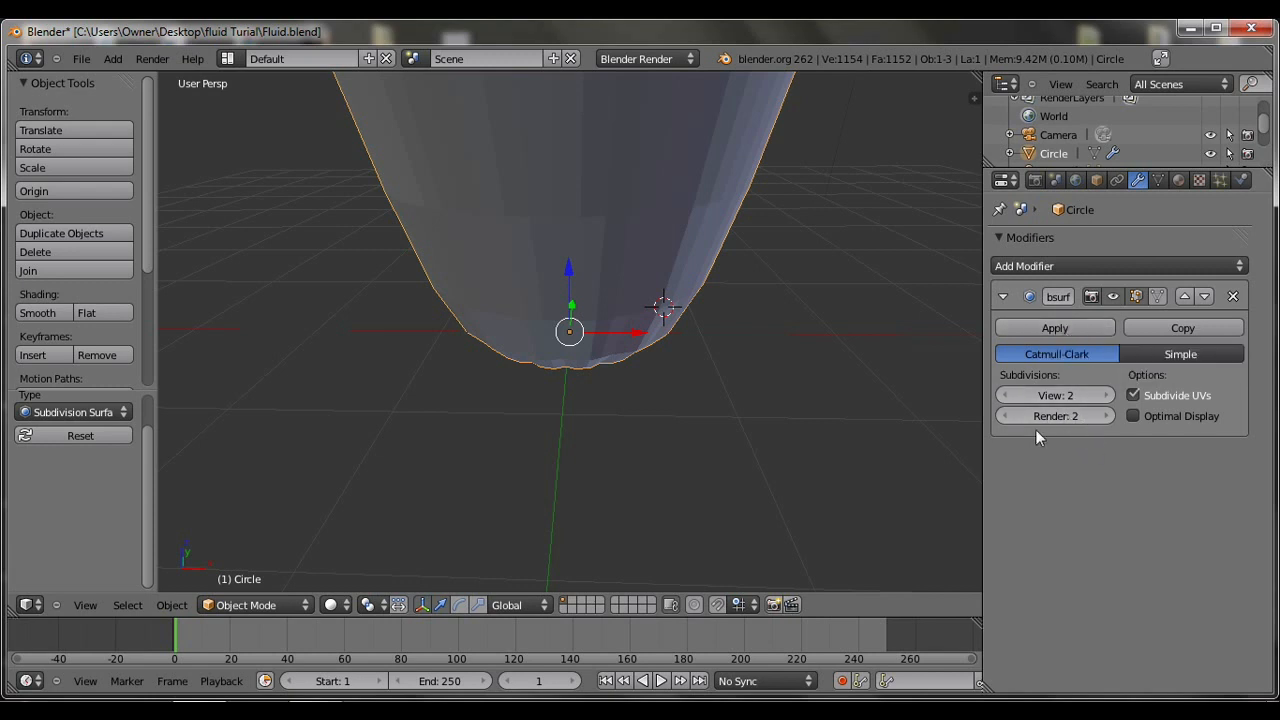
click(1063, 327)
scroll(771, 317, down, 3)
middle_drag(771, 317, 684, 356)
key(Tab)
key(Tab)
scroll(709, 350, down, 3)
middle_drag(657, 312, 441, 289)
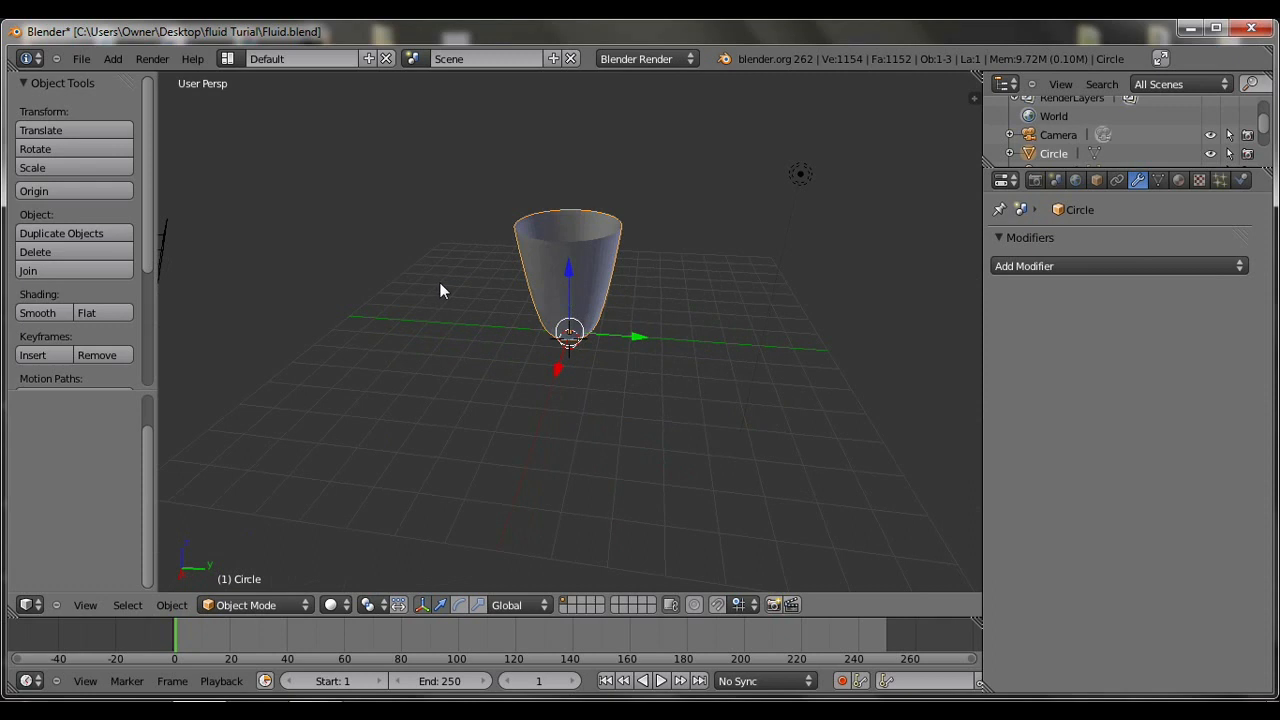
Set the cup's shading to Smooth and check its surface from the base and the rim.
scroll(546, 310, up, 5)
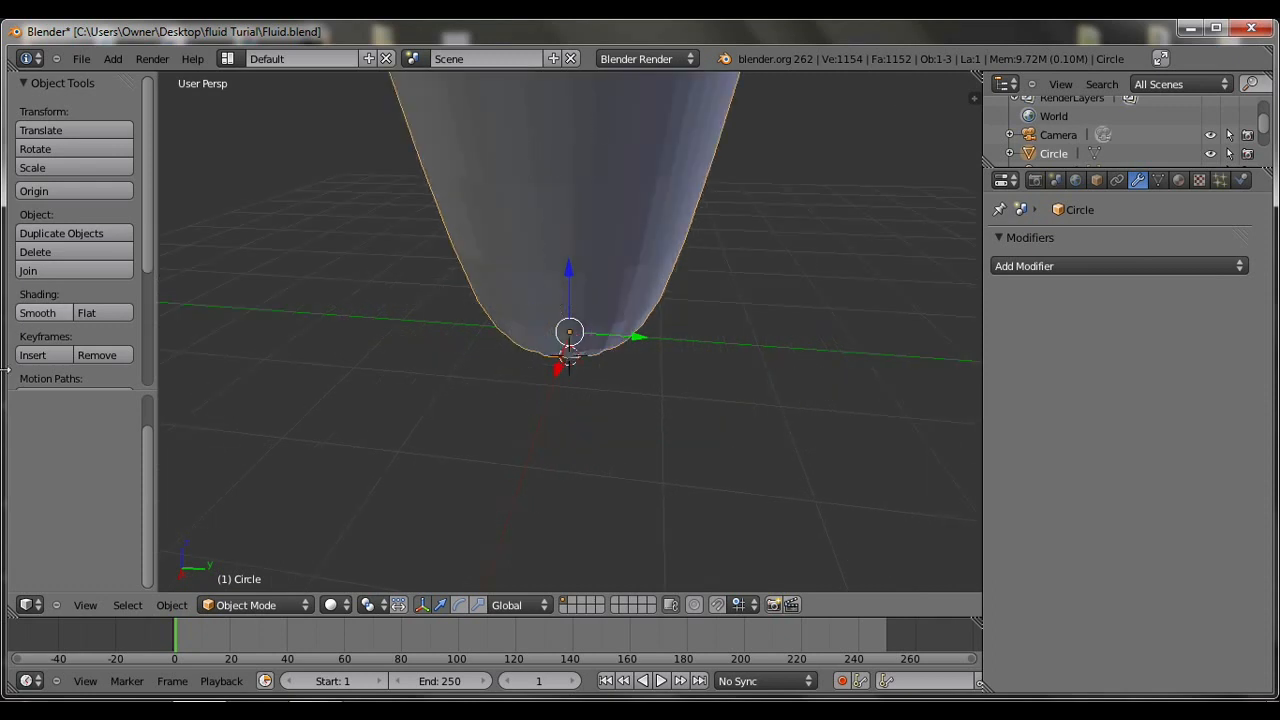
click(50, 311)
mouse_move(486, 262)
middle_down()
mouse_move(606, 369)
mouse_move(549, 344)
middle_up()
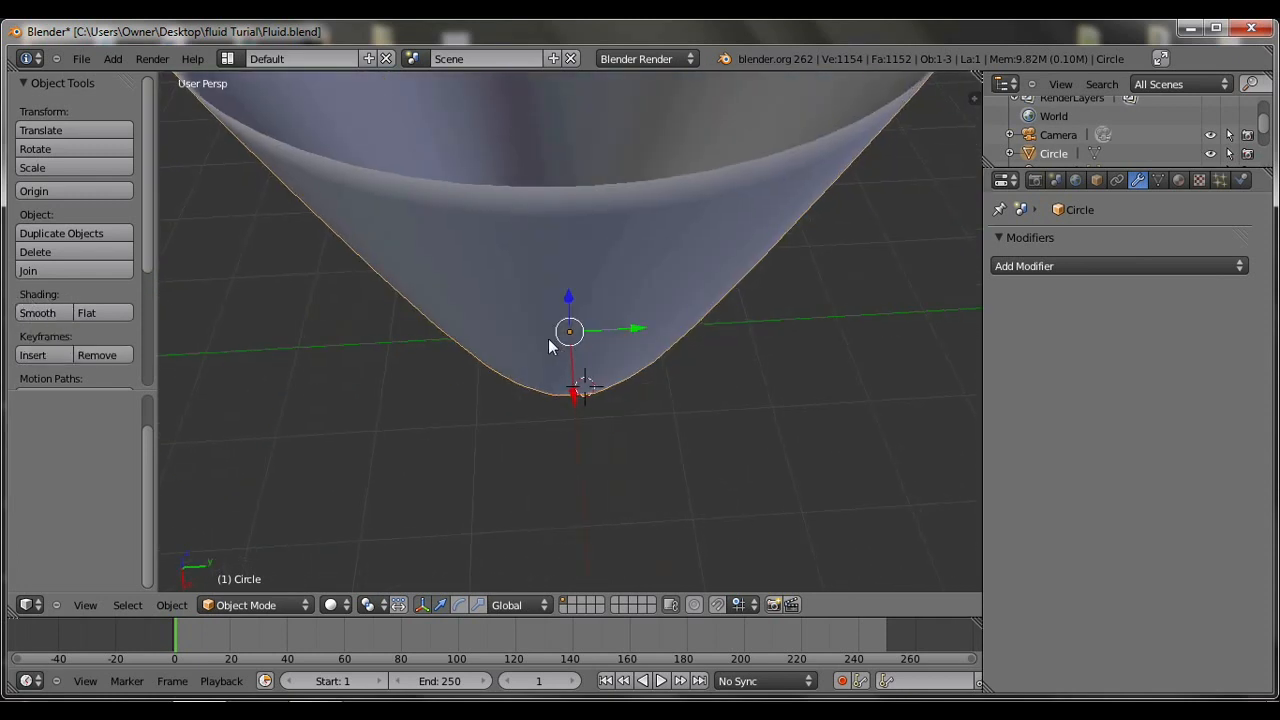
scroll(549, 344, down, 7)
middle_drag(677, 239, 726, 203)
middle_drag(619, 377, 680, 358)
middle_drag(398, 383, 498, 392)
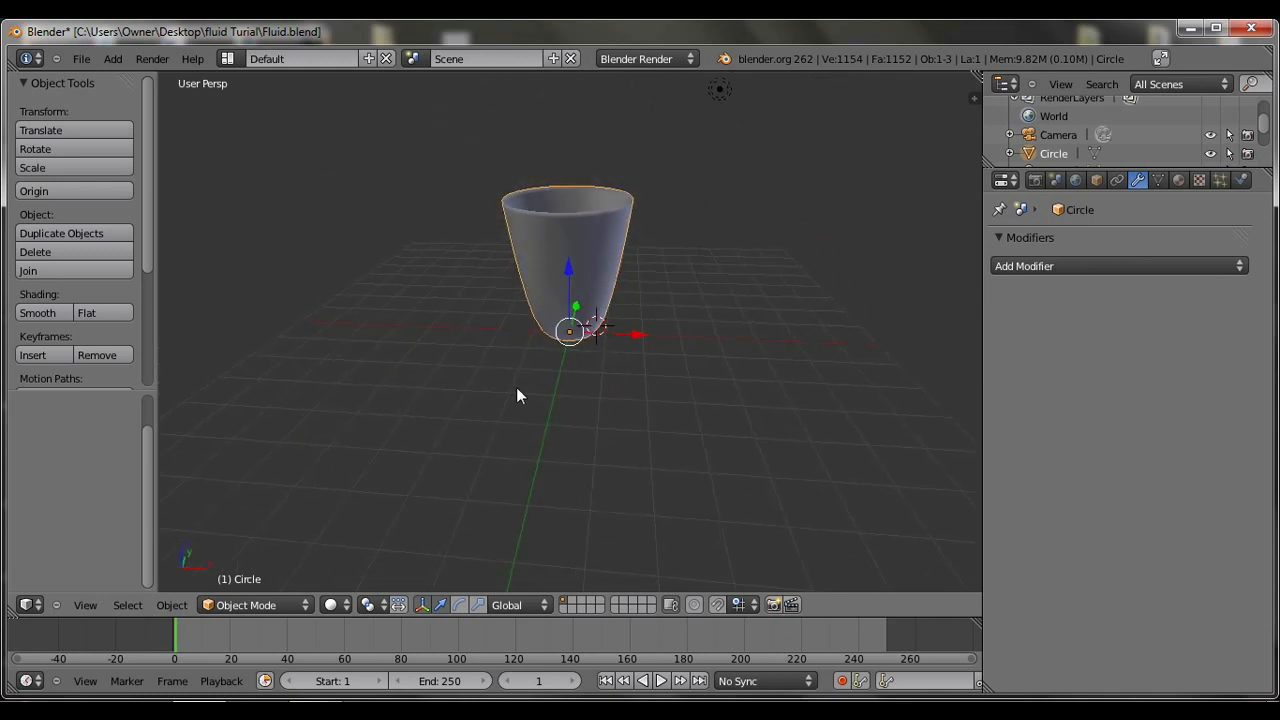
Reset the 3D cursor to the world origin and bring the whole scene into view.
click(755, 350)
click(720, 375)
key(shift+c)
scroll(424, 381, down, 1)
scroll(308, 437, up, 2)
middle_drag(308, 437, 381, 410)
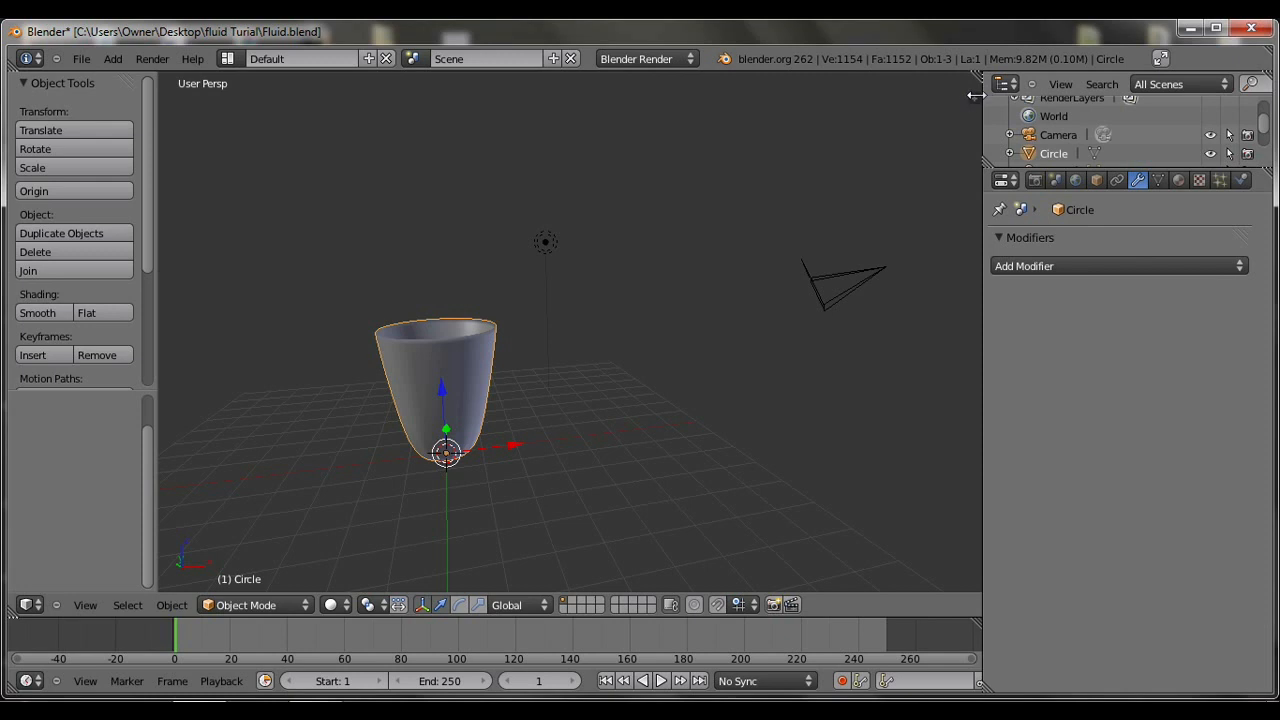
Look through the 3D view's properties, including the Display settings, for the Screencast Keys options.
key(n)
scroll(922, 402, down, 6)
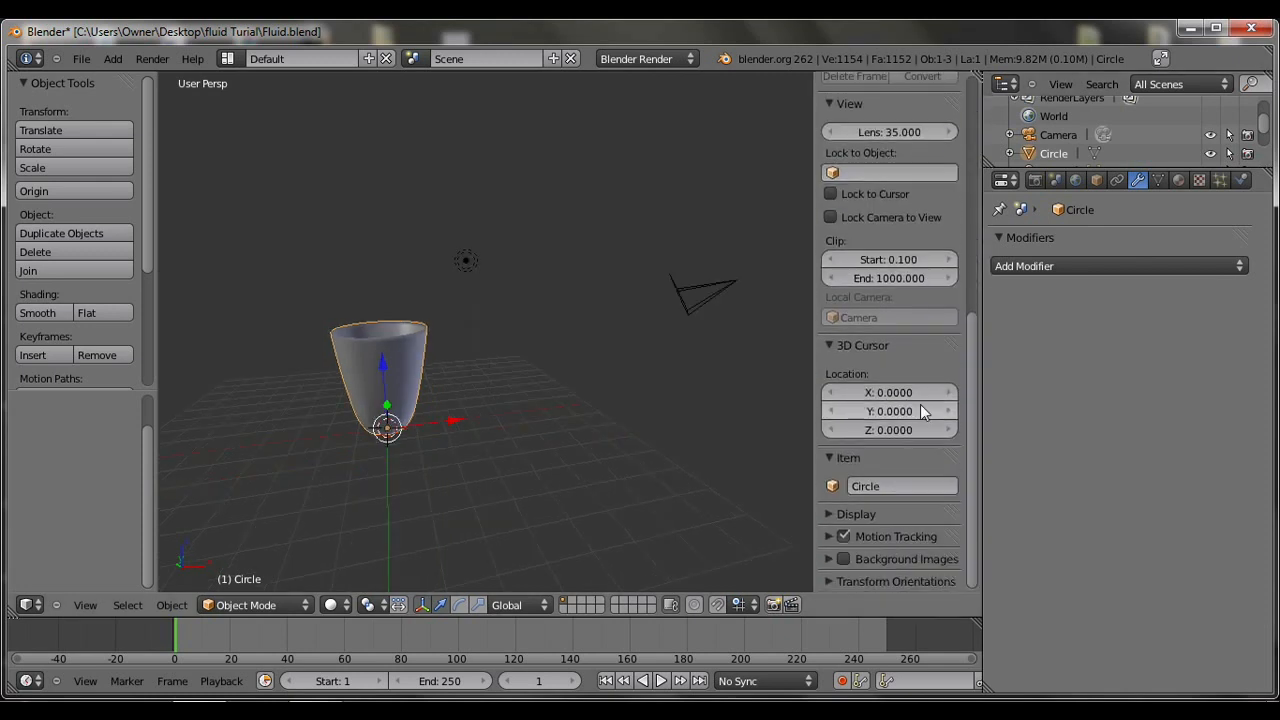
scroll(917, 489, up, 6)
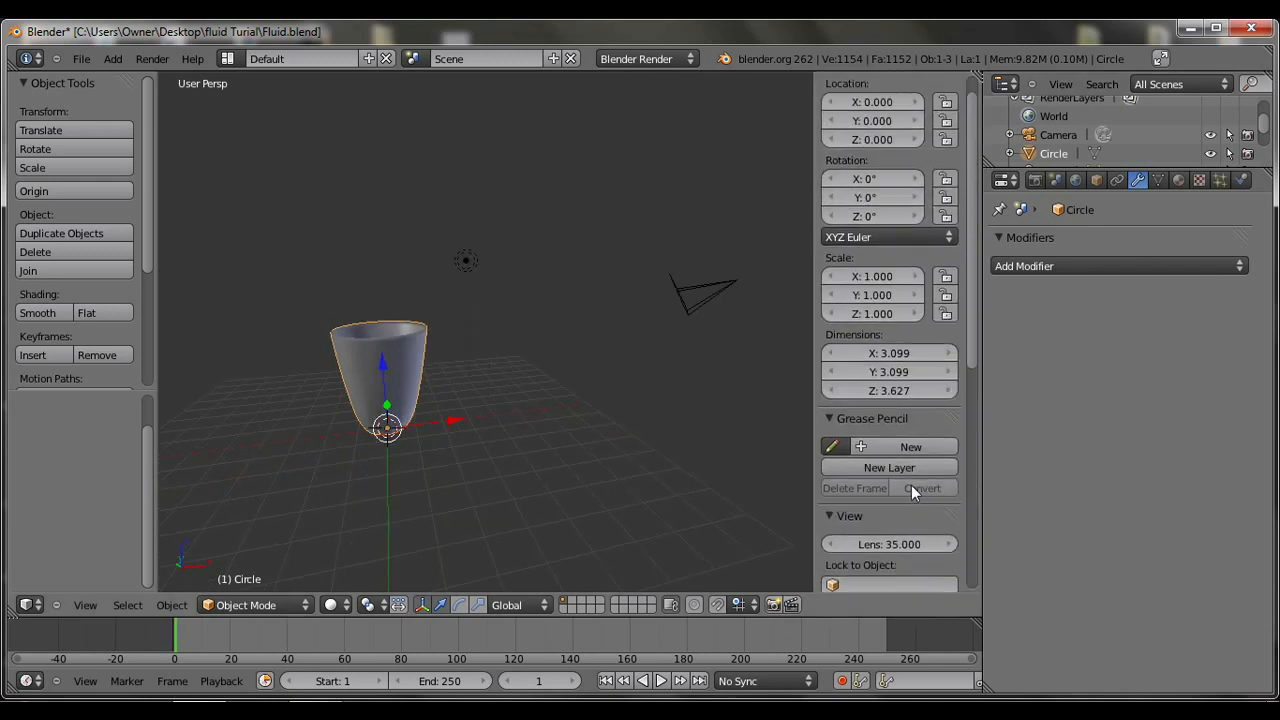
scroll(908, 483, down, 6)
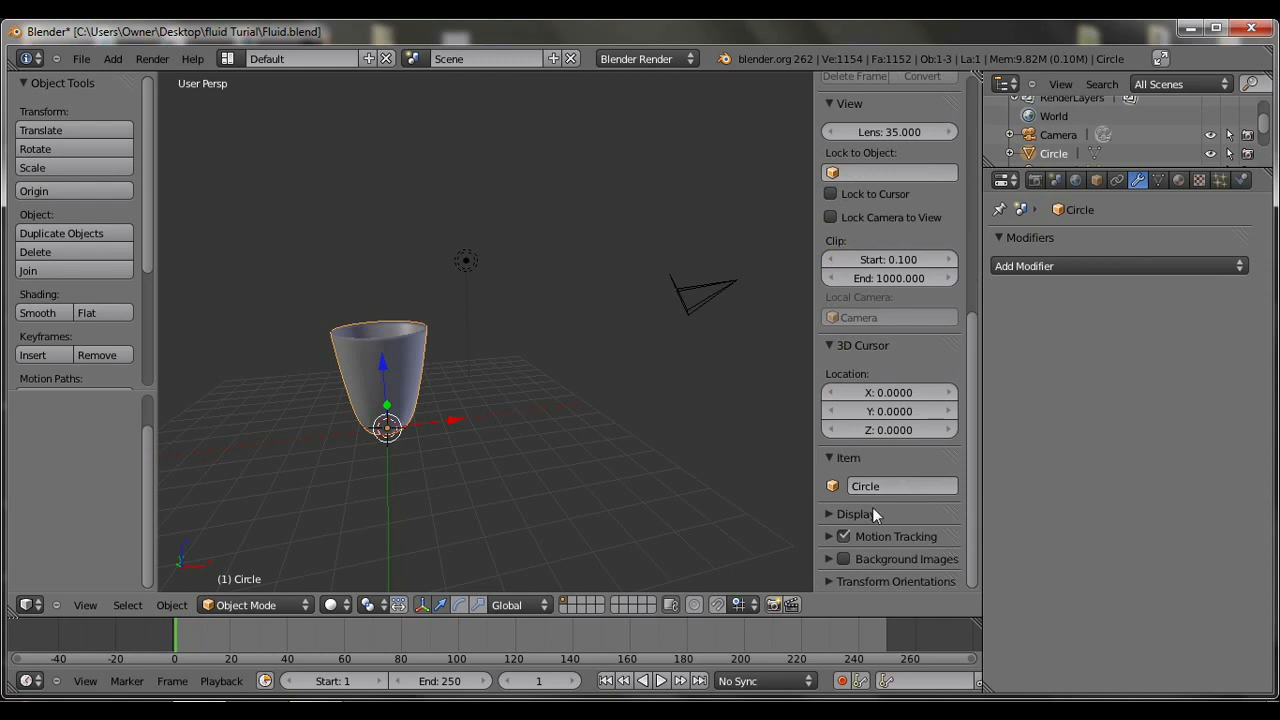
click(836, 513)
scroll(870, 509, down, 5)
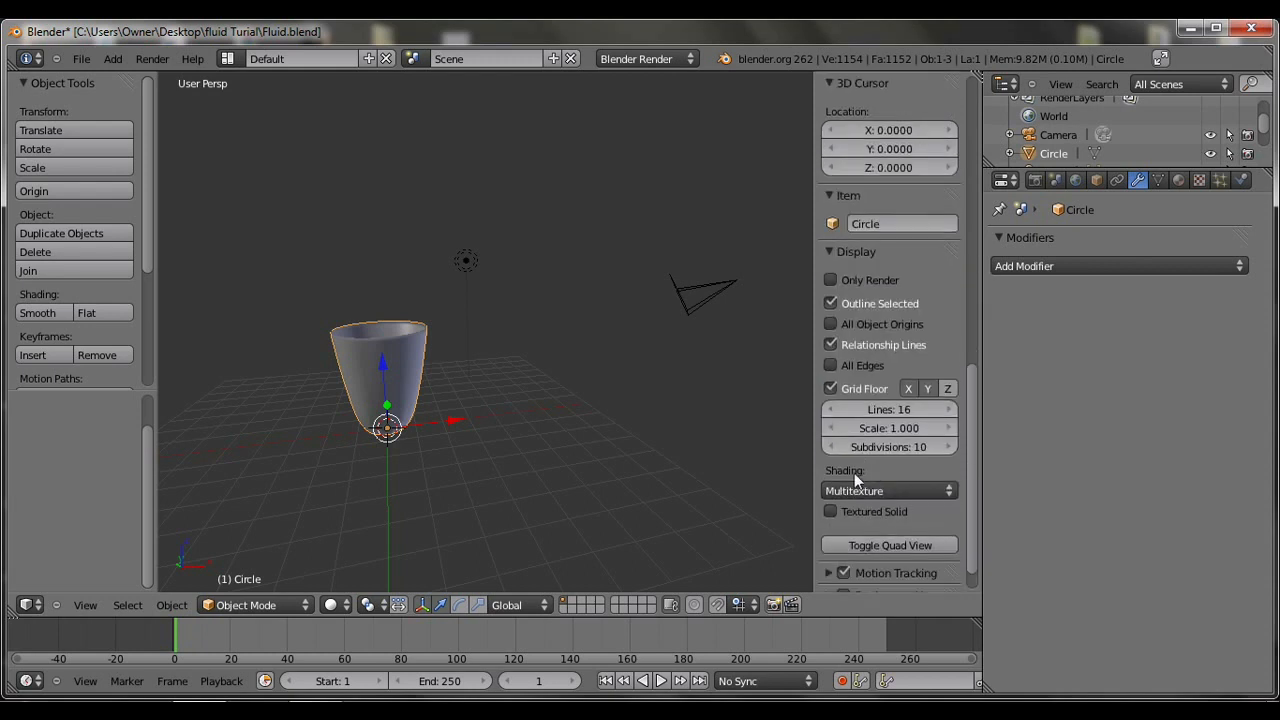
scroll(853, 470, down, 3)
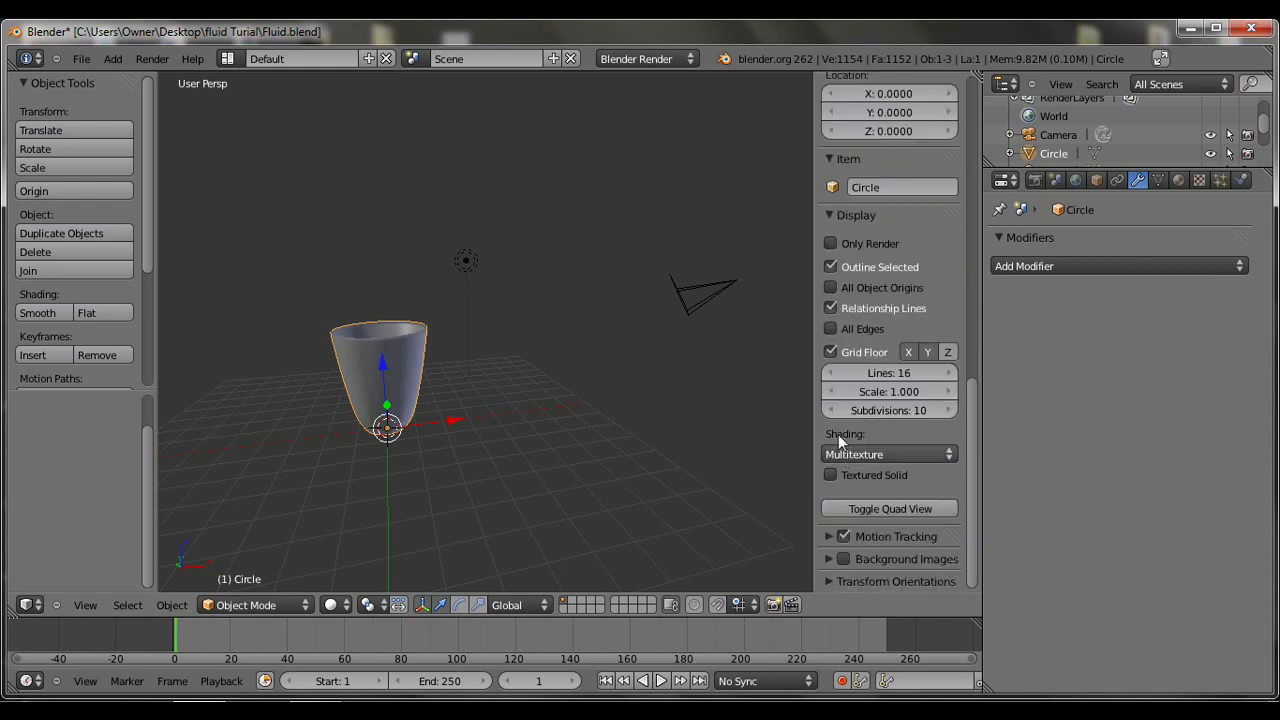
click(841, 215)
key(t)
key(t)
key(n)
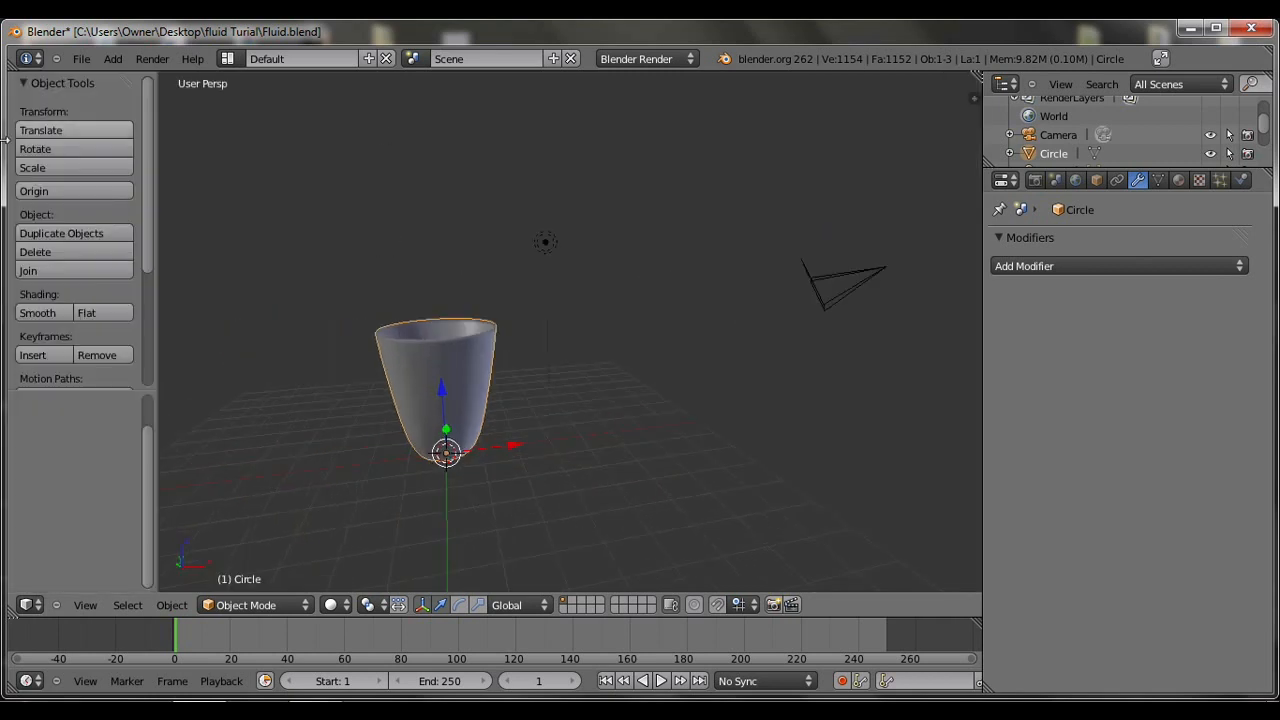
Search the user preferences' add-ons for "sc" and enable 3D View: Screencast Keys.
click(81, 58)
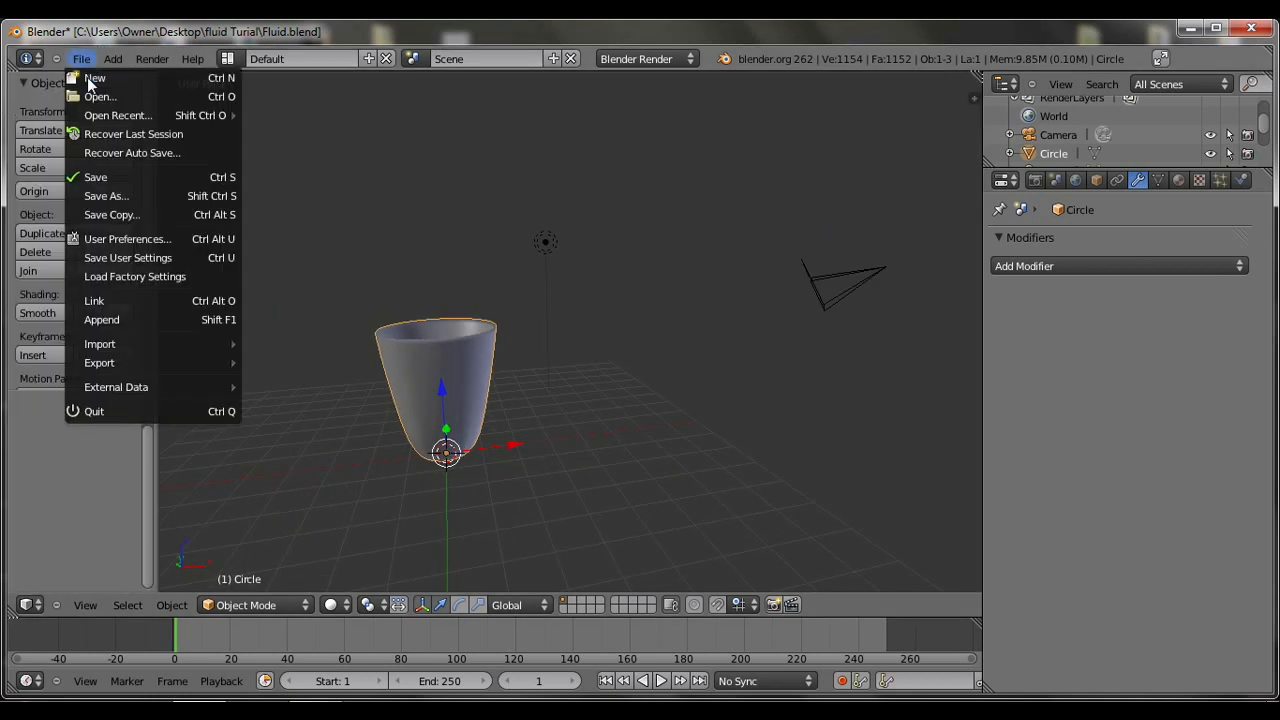
click(135, 241)
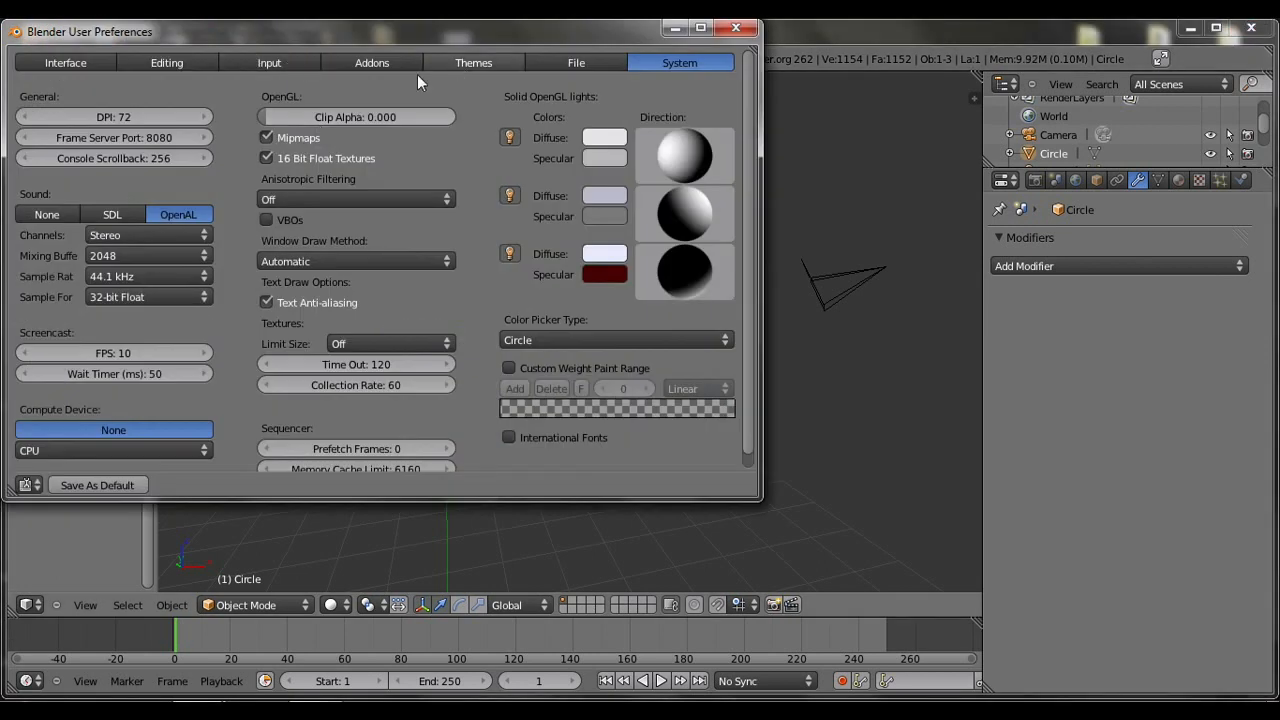
click(370, 63)
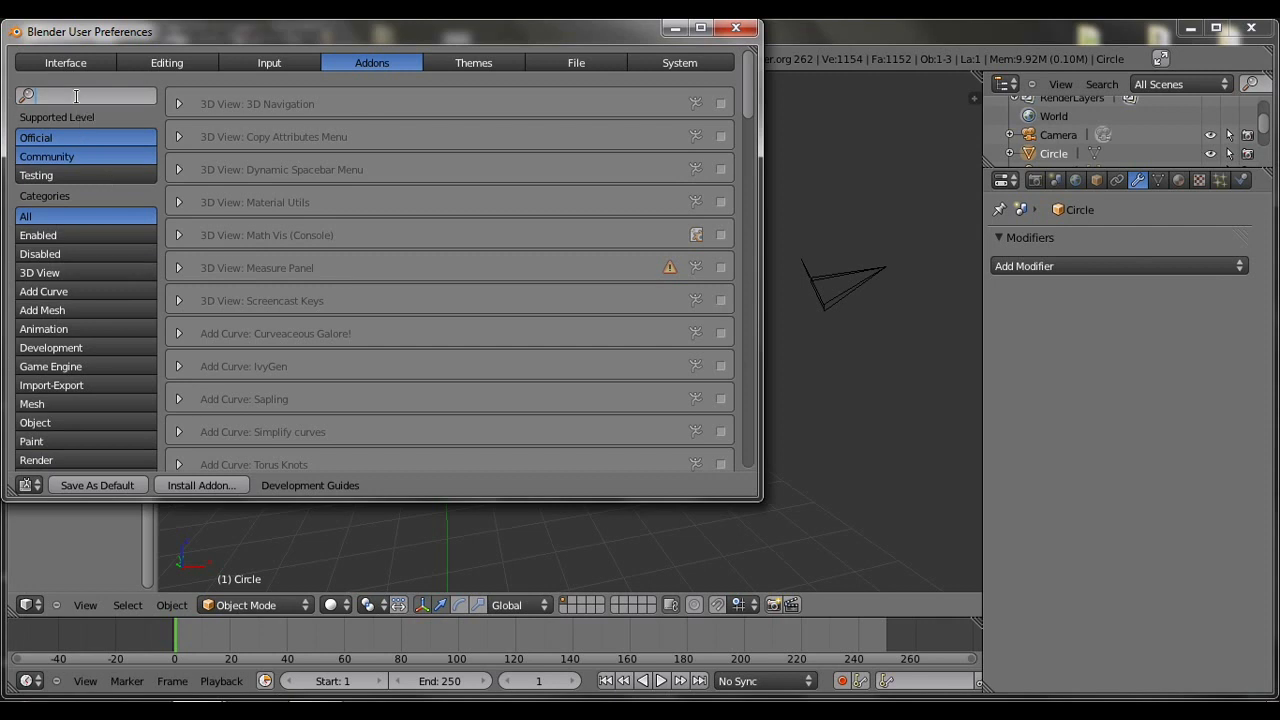
text(s)
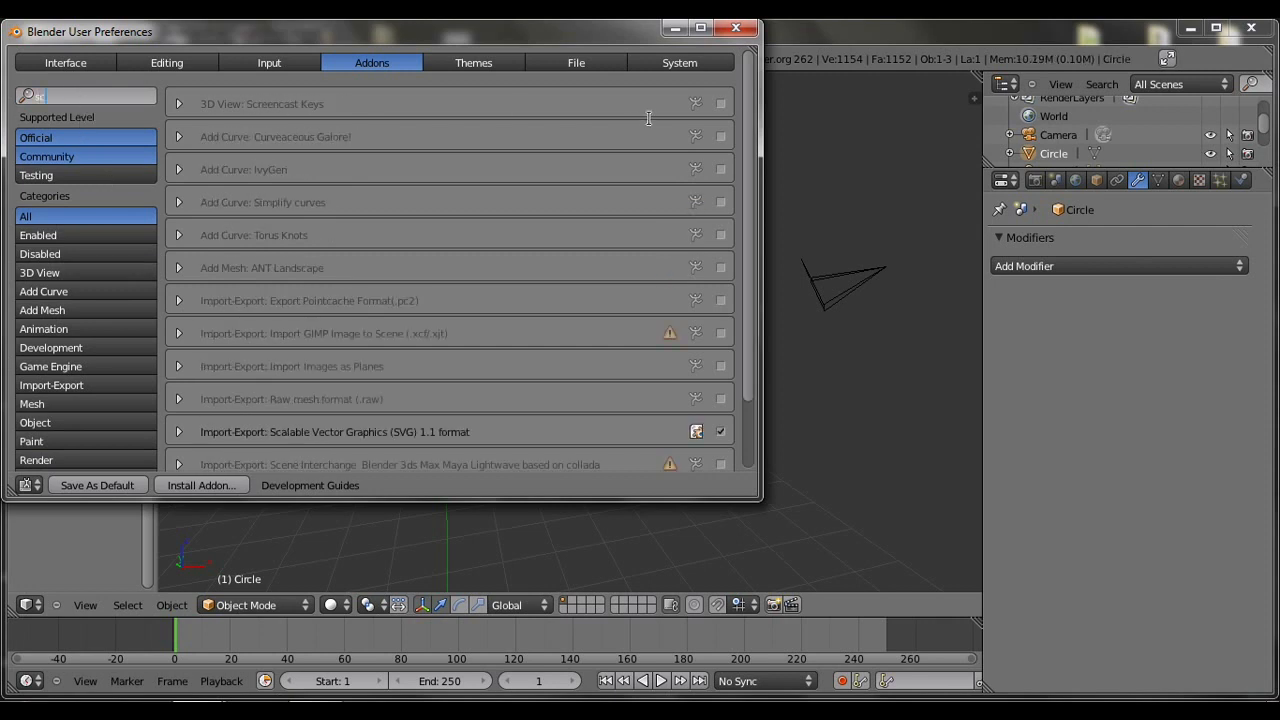
text(c)
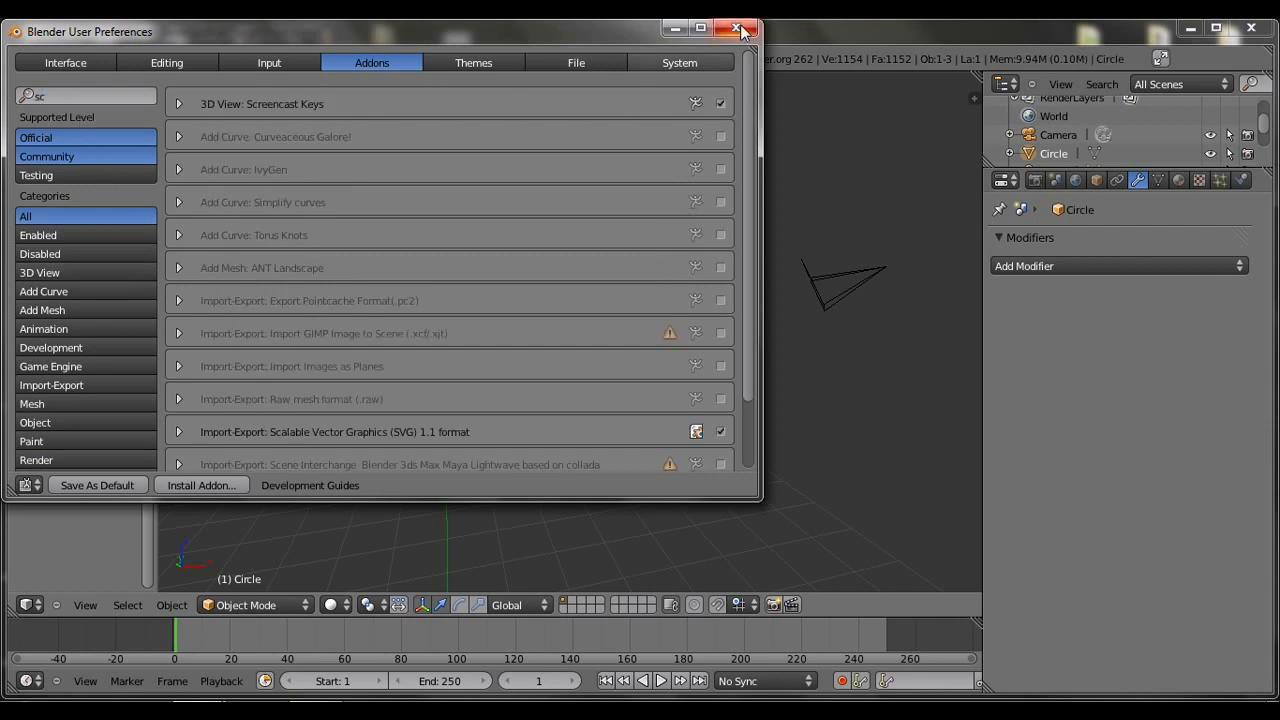
click(737, 28)
Start the Screencast Keys display with Mouse set to Icon and return the 3D cursor to the world origin.
click(965, 100)
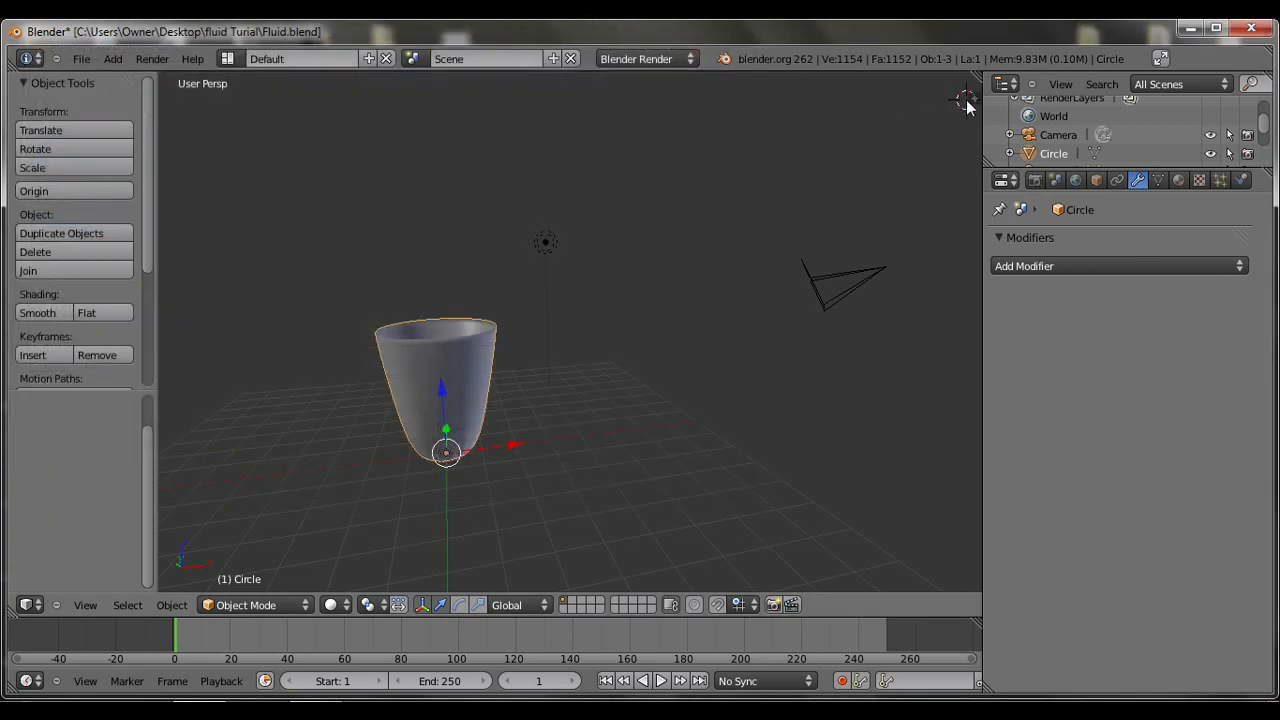
key(n)
click(895, 333)
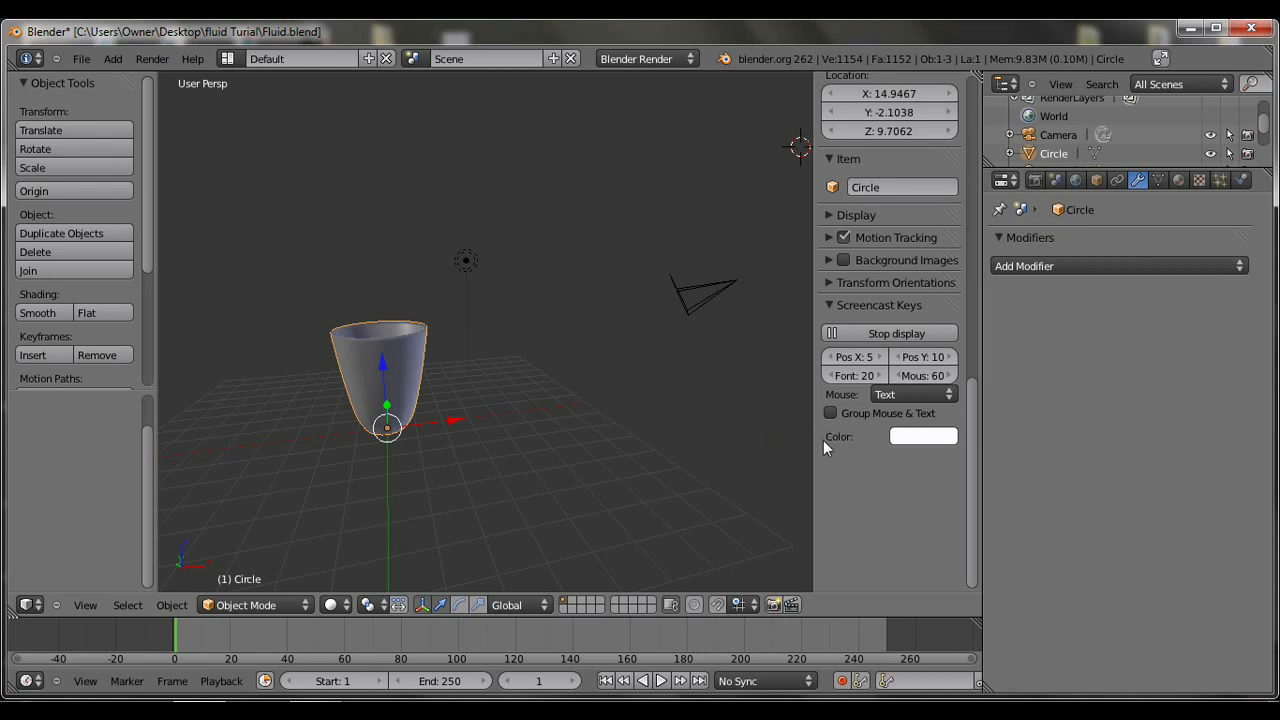
click(900, 394)
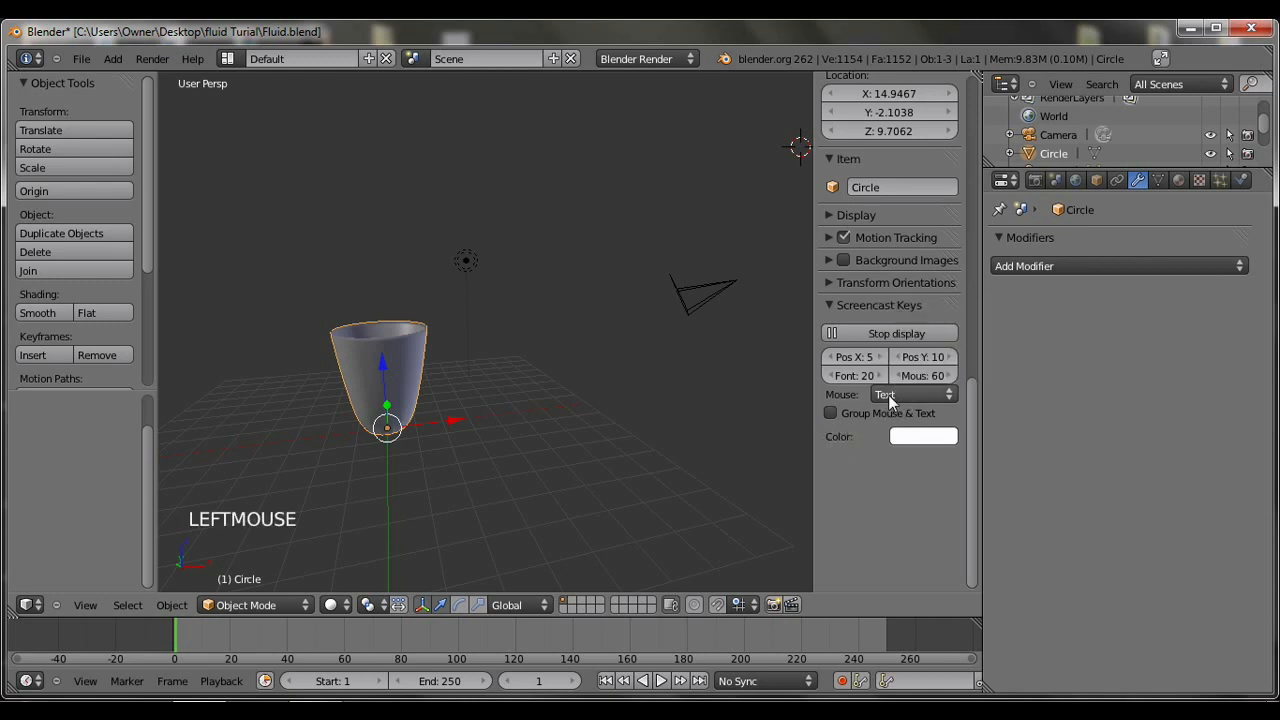
click(888, 394)
click(884, 356)
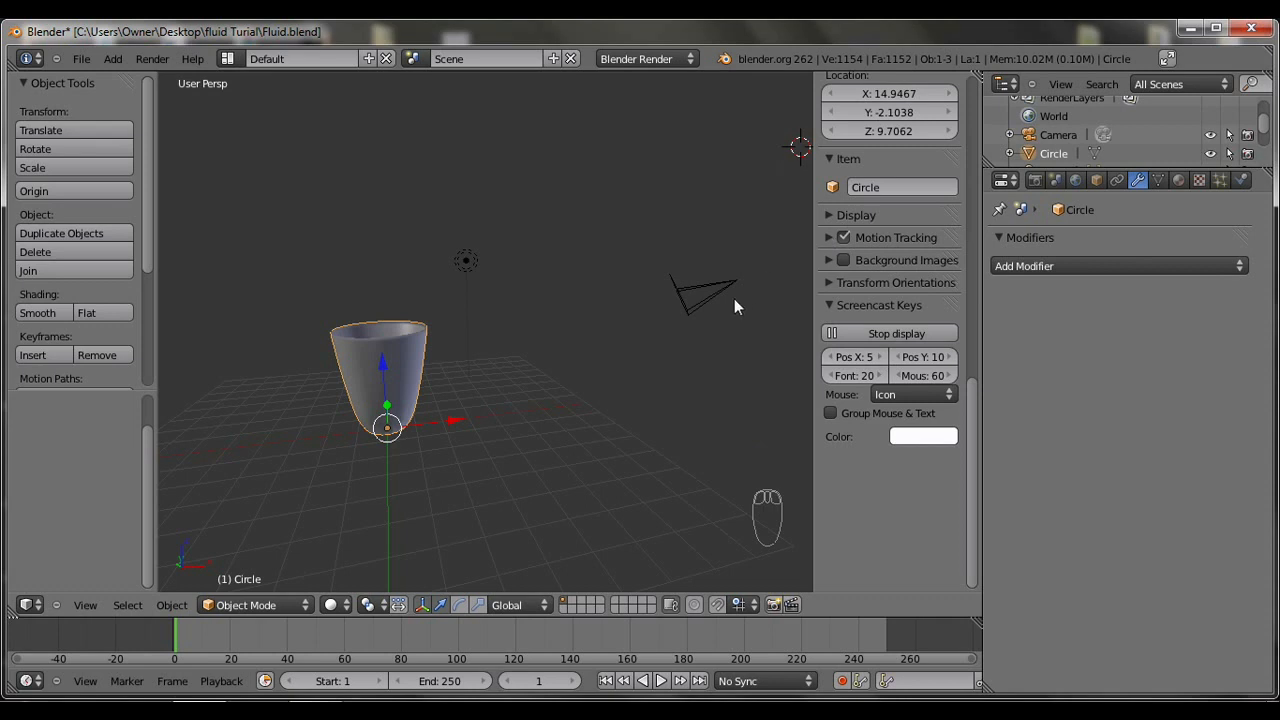
key(n)
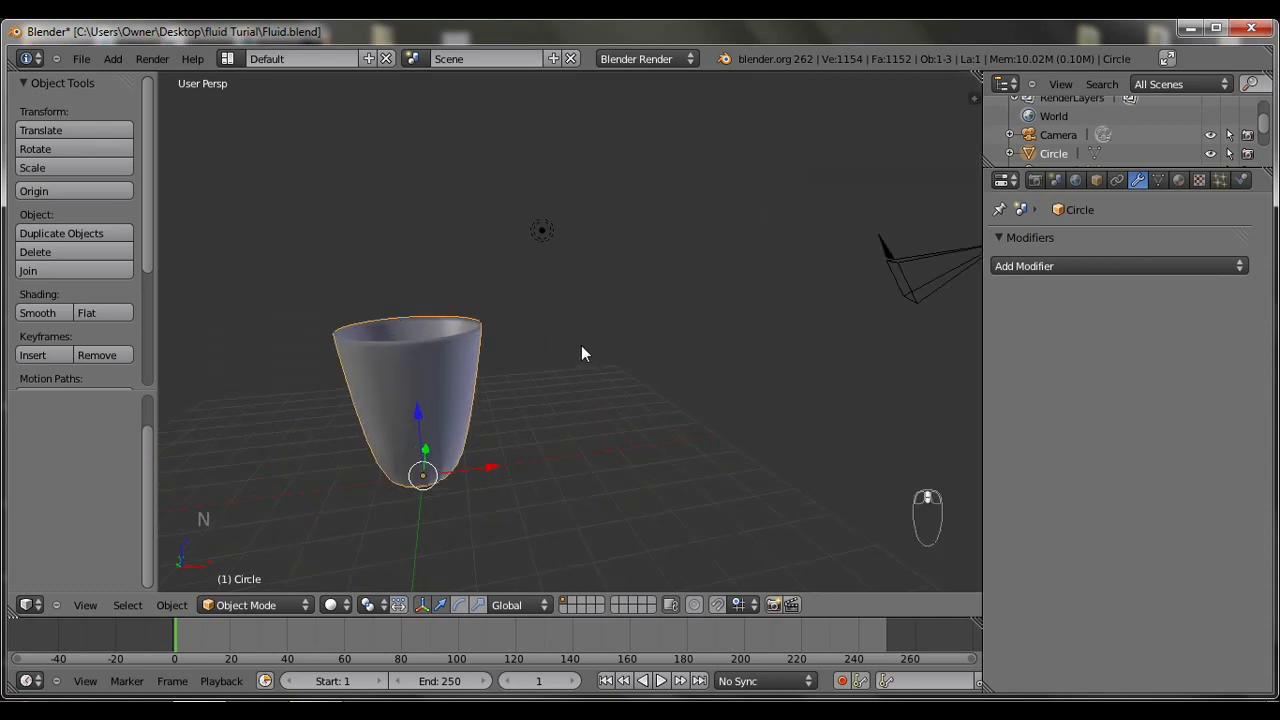
key(shift+c)
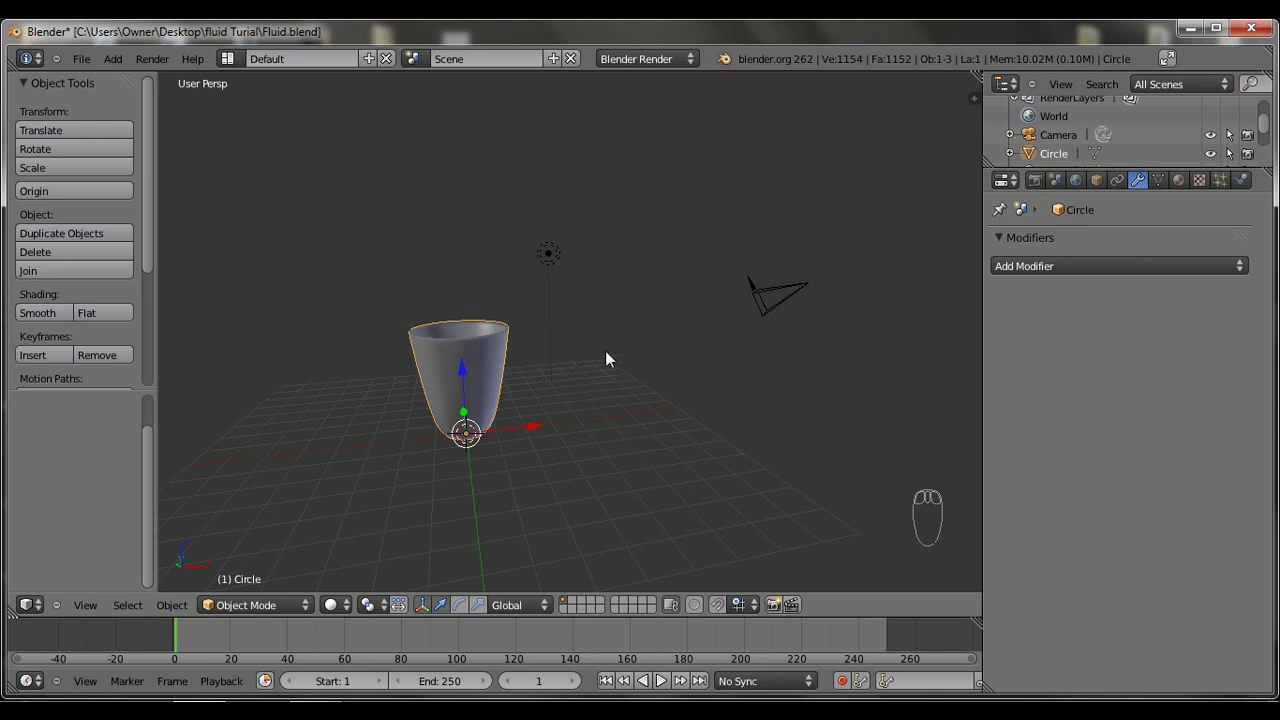
Add a mesh cube at the world origin around the cup's base and scale it uniformly by about 2.146.
middle_drag(554, 411, 432, 356)
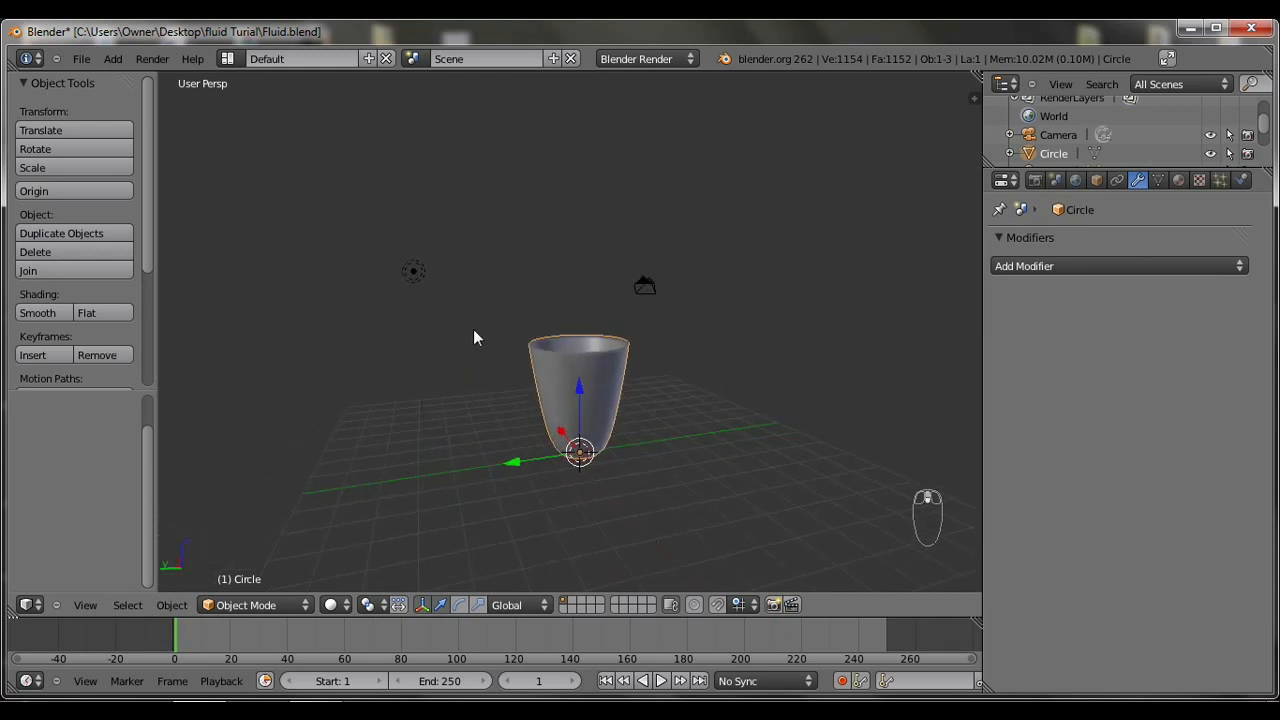
click(113, 58)
mouse_move(125, 78)
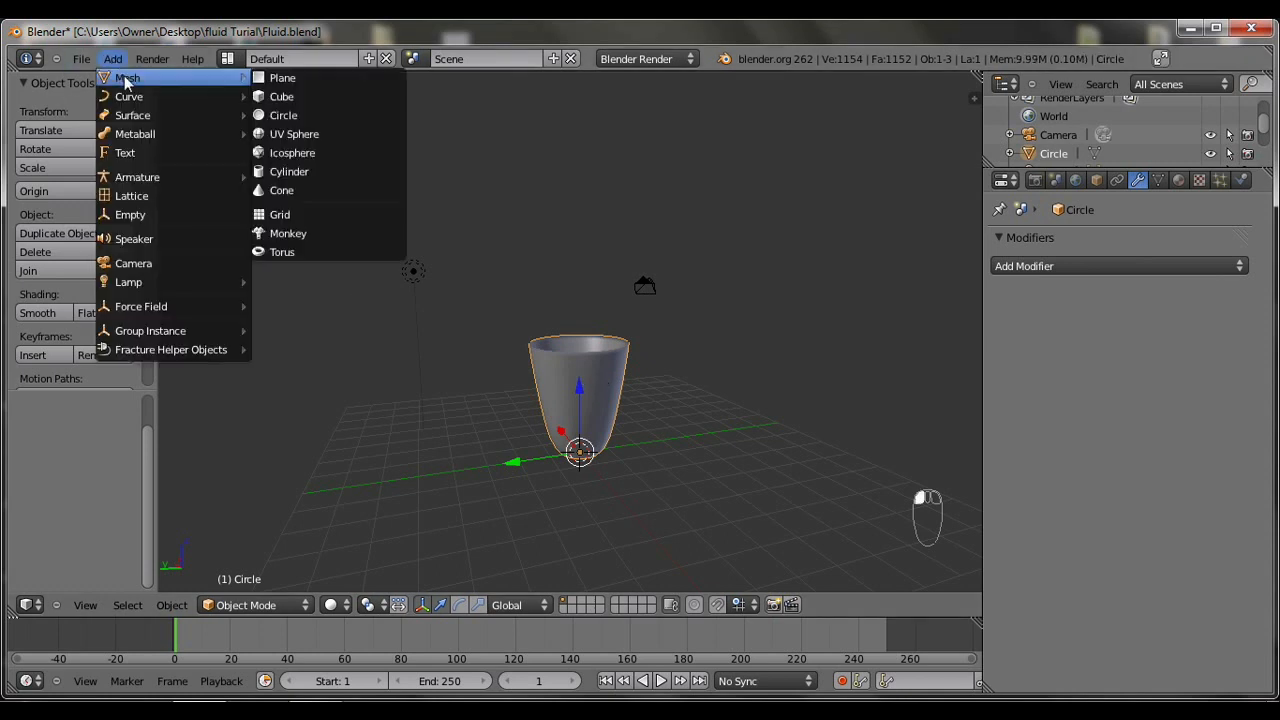
click(296, 96)
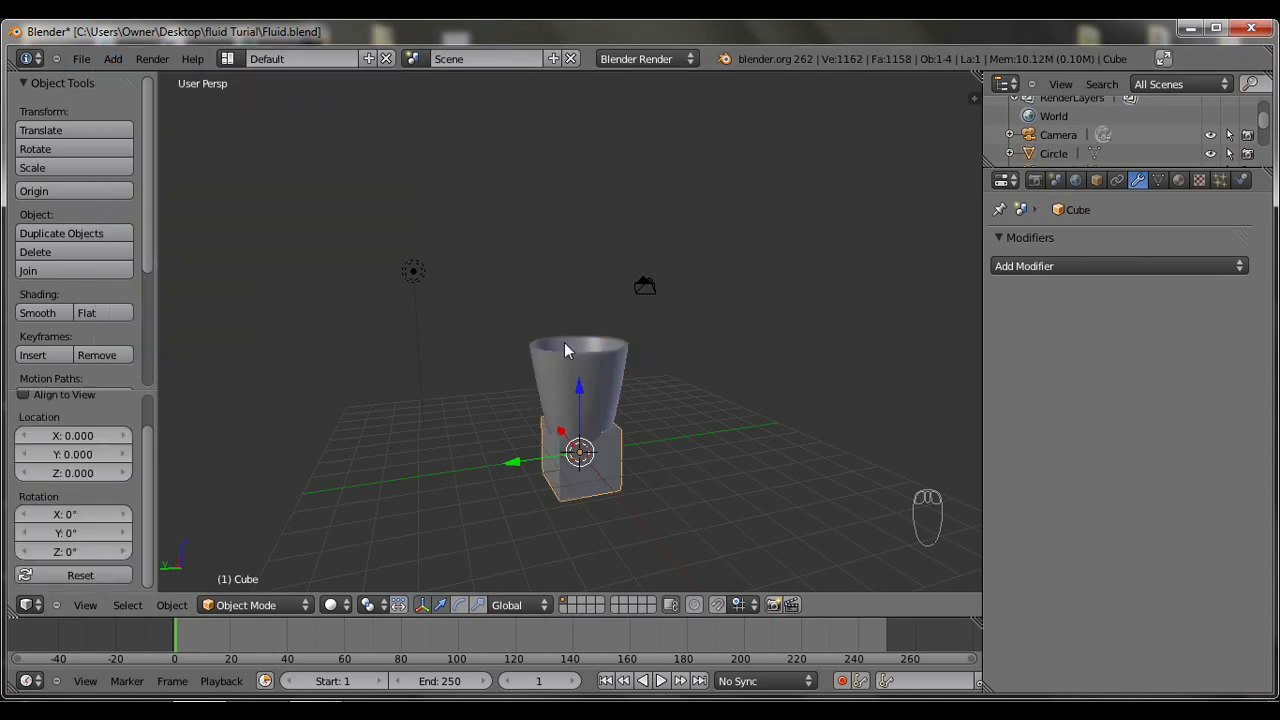
key(s)
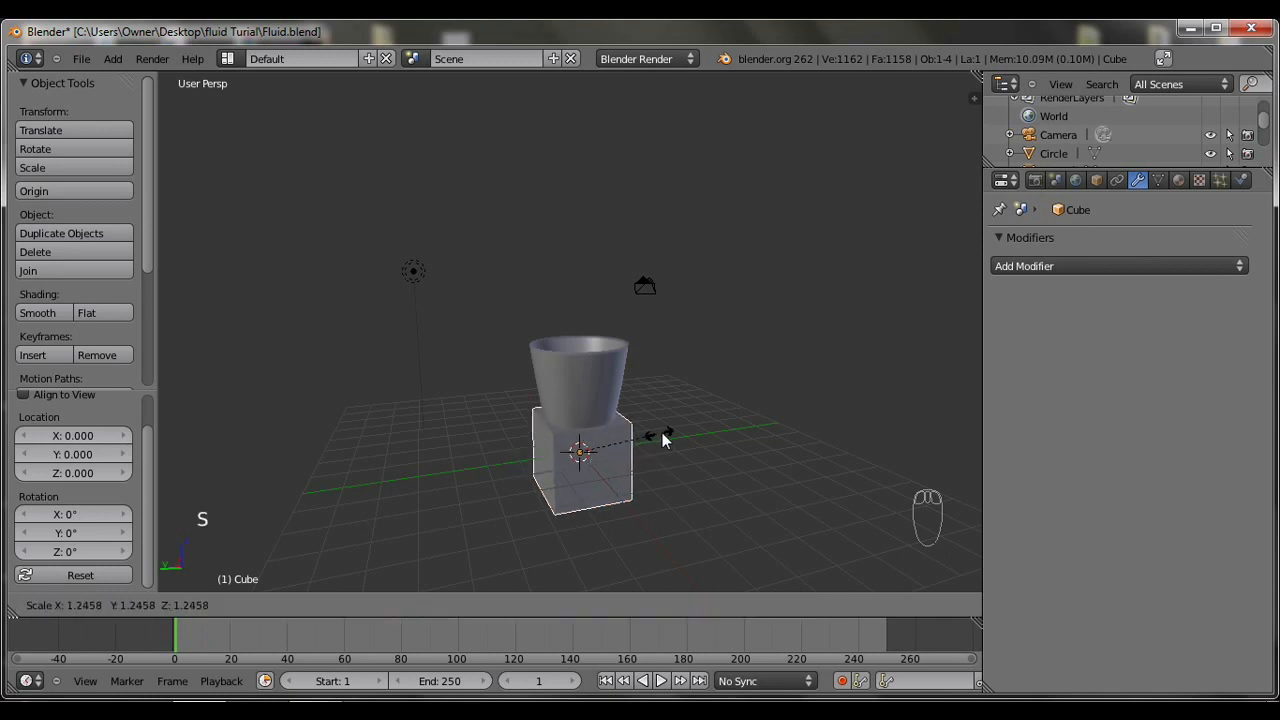
click(717, 422)
Enlarge the cube uniformly by about 1.13 so its sides clear the cup's rim.
middle_drag(394, 357, 450, 476)
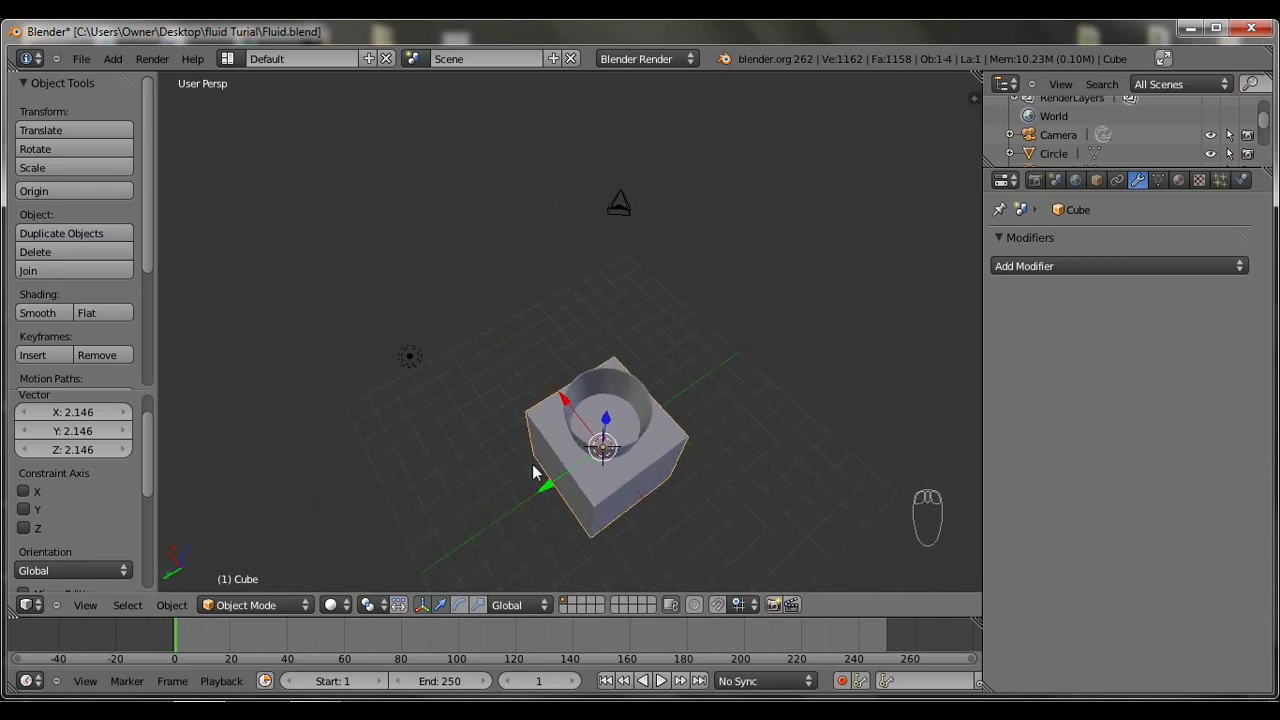
key(s)
click(733, 491)
middle_drag(827, 445, 848, 342)
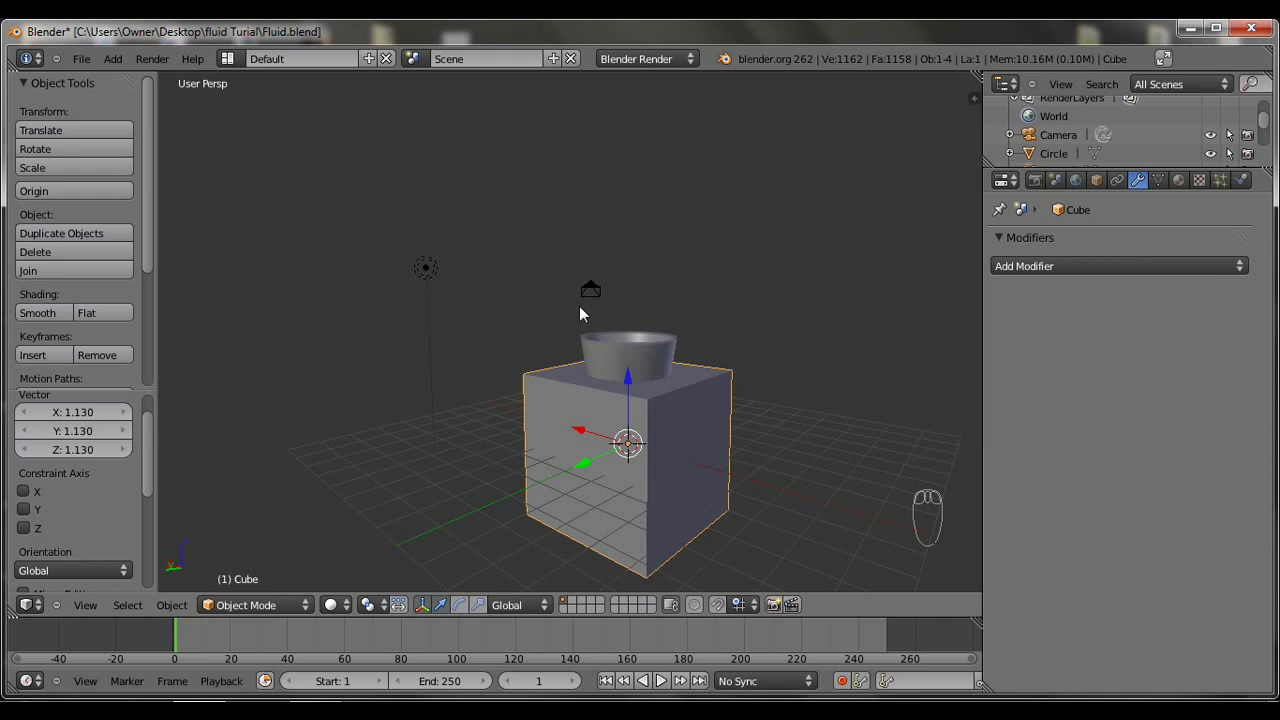
Raise the cube along Z by about 0.815, switch to wireframe display, and raise it another 1.399 to enclose the cup.
scroll(689, 278, down, 3)
middle_drag(689, 280, 752, 337)
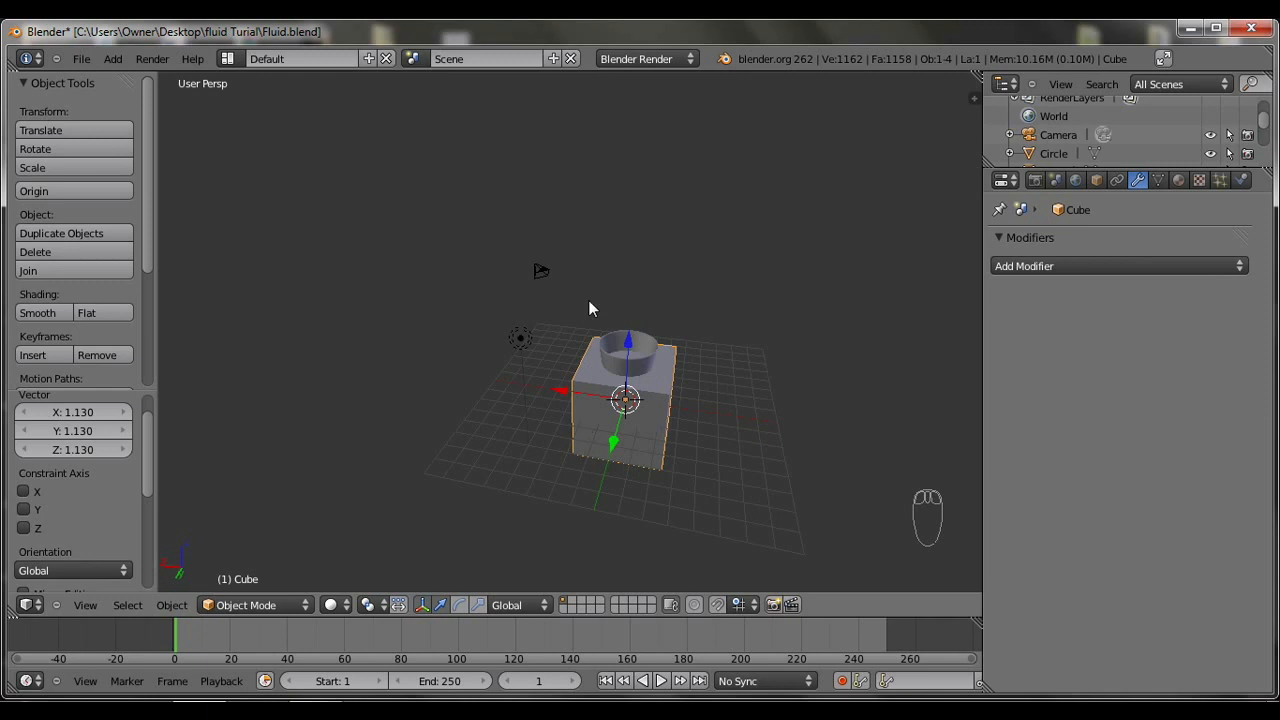
middle_drag(700, 471, 583, 487)
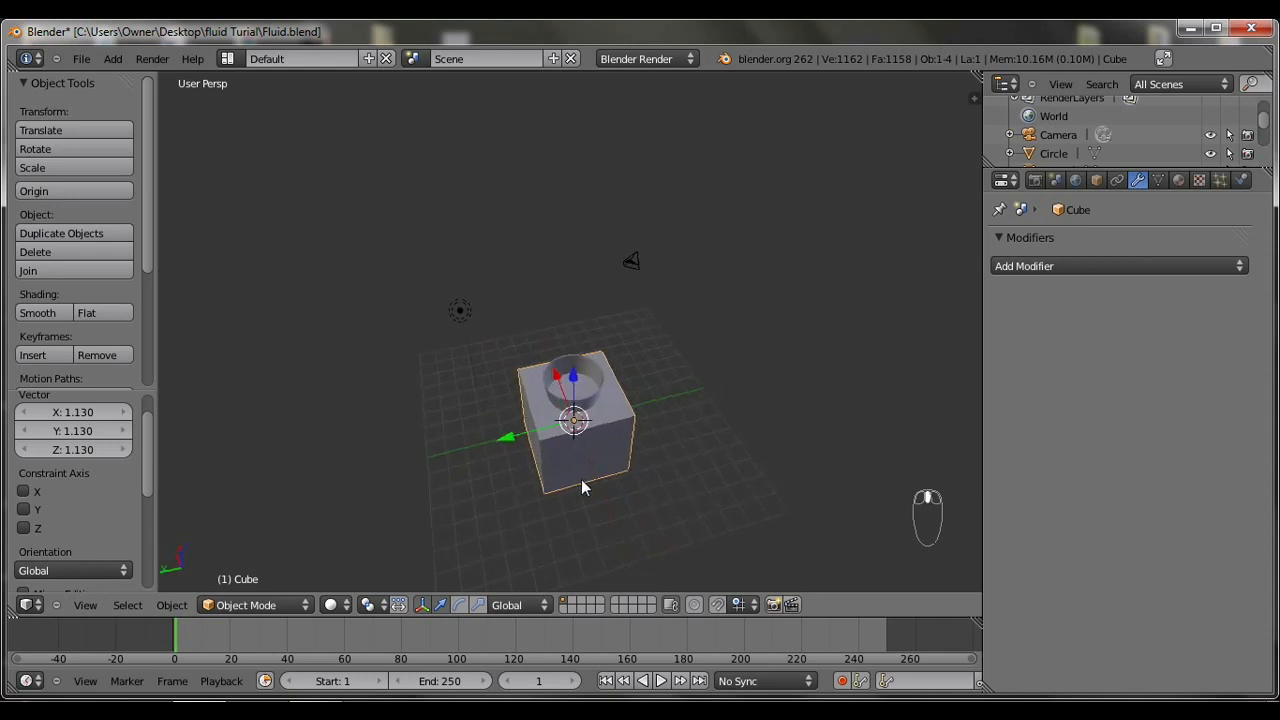
drag(571, 377, 574, 370)
middle_drag(644, 496, 622, 417)
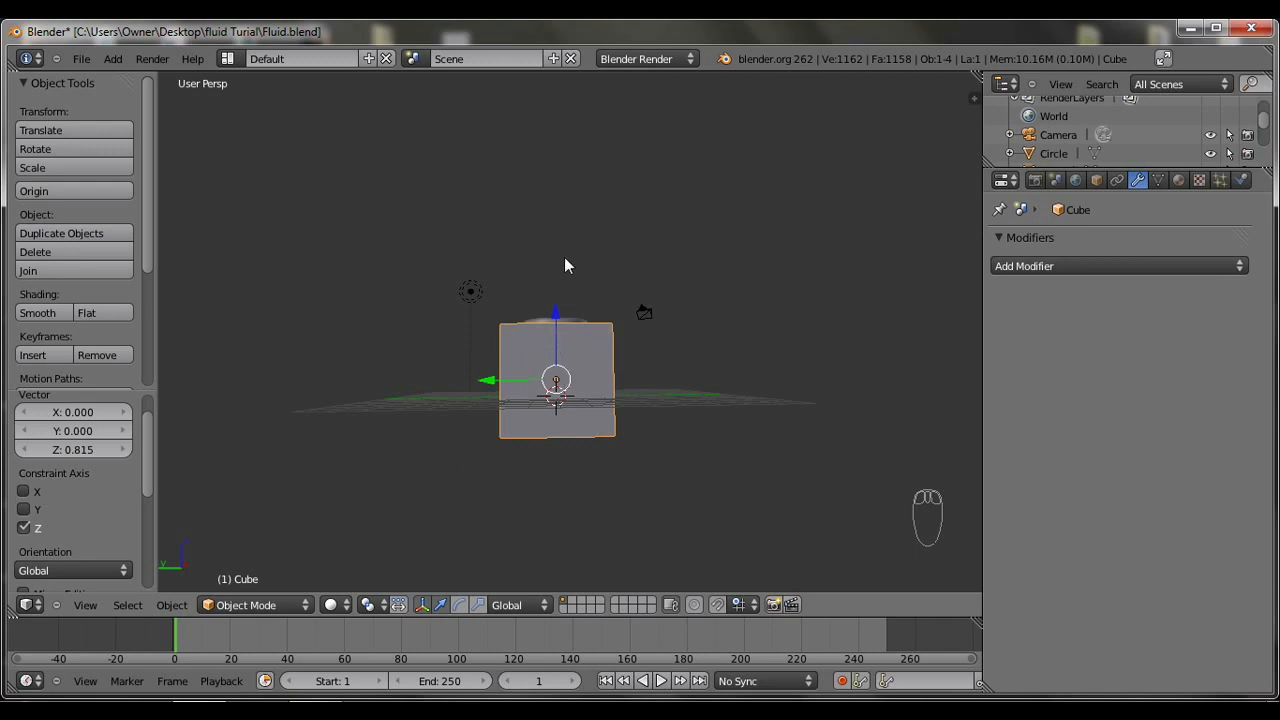
key(z)
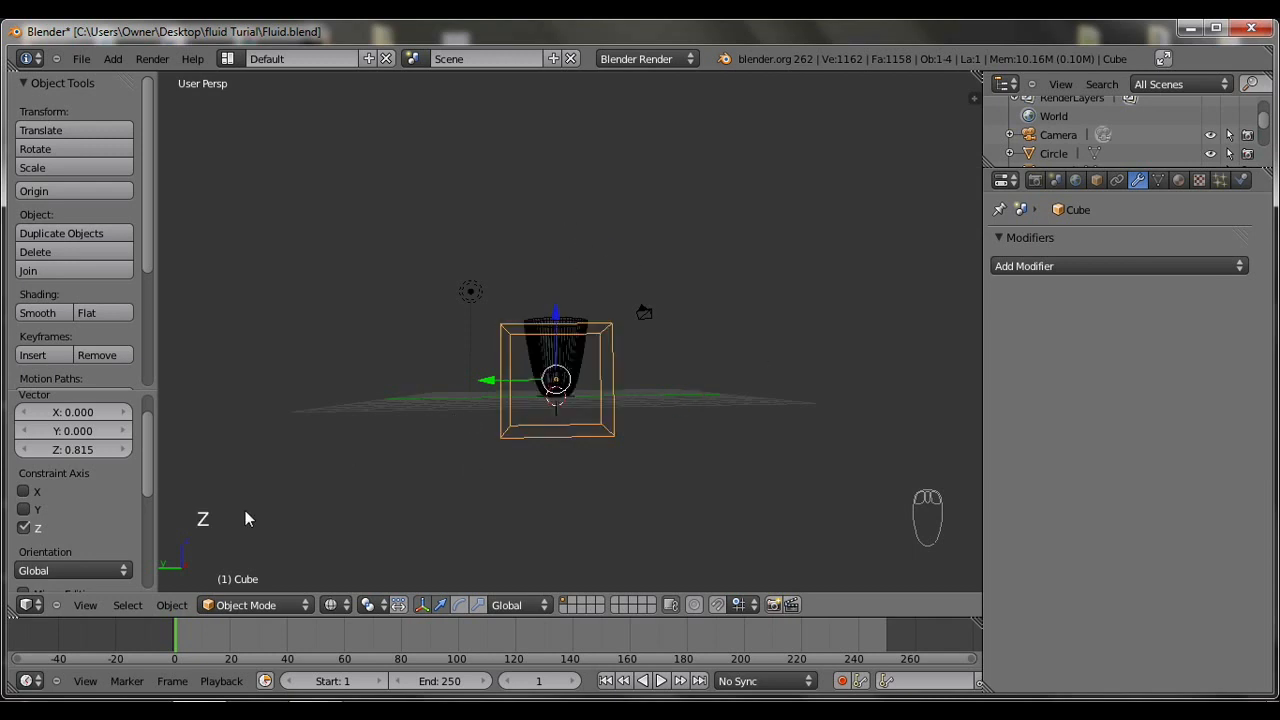
drag(553, 318, 564, 279)
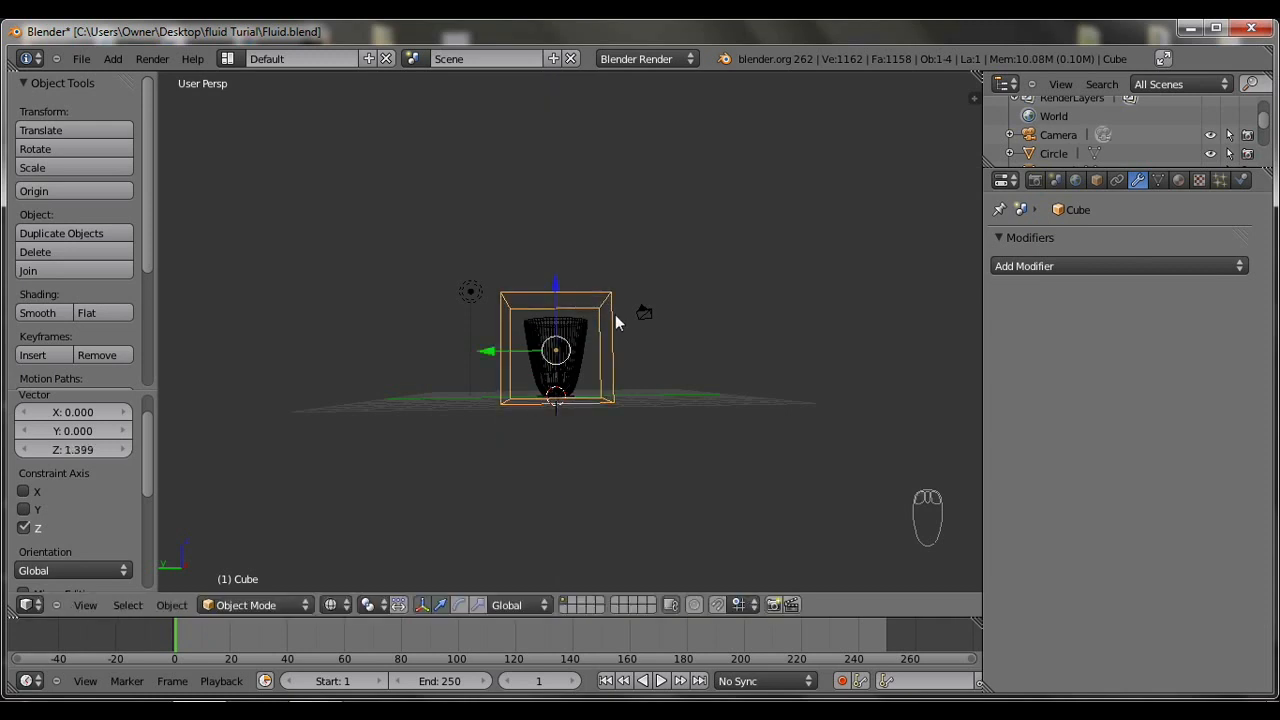
Stretch the enclosing cube along the Z axis by a factor of about 3.528 with the scale manipulator.
scroll(640, 340, down, 3)
middle_drag(661, 359, 640, 334)
scroll(570, 381, up, 3)
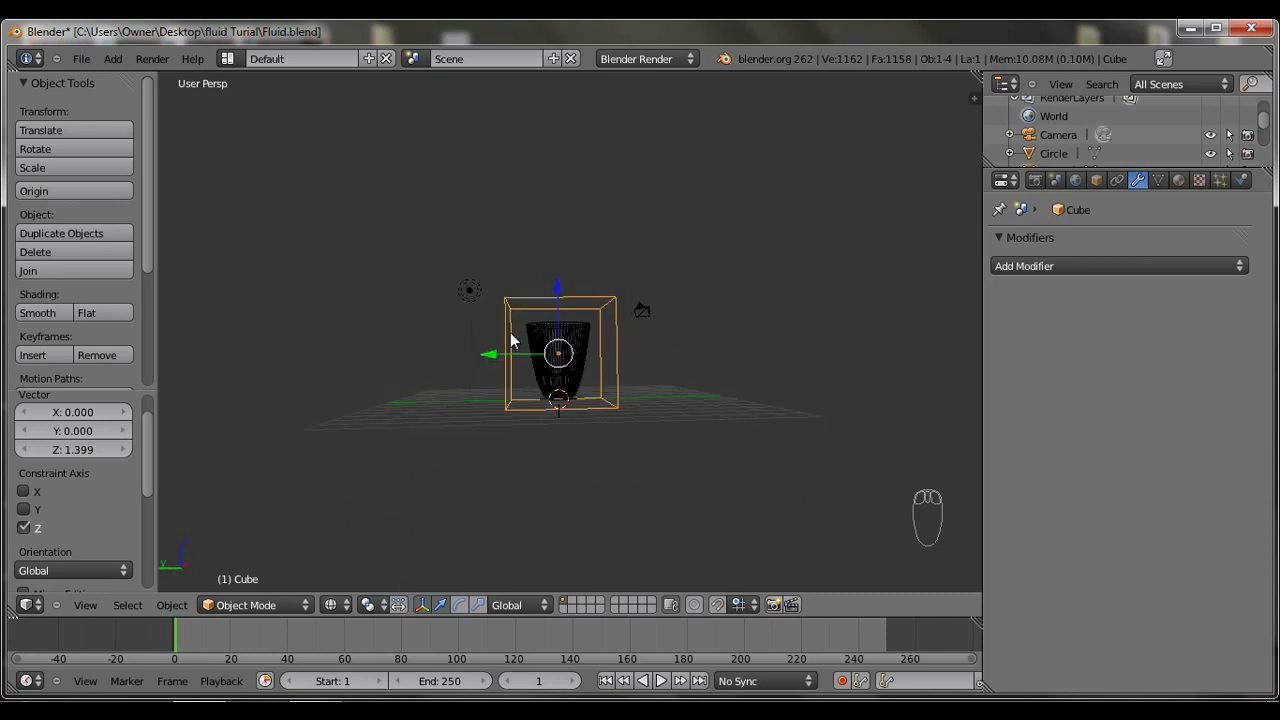
click(478, 604)
mouse_move(560, 290)
mouse_down()
mouse_move(610, 100)
mouse_move(608, 127)
mouse_up()
click(618, 141)
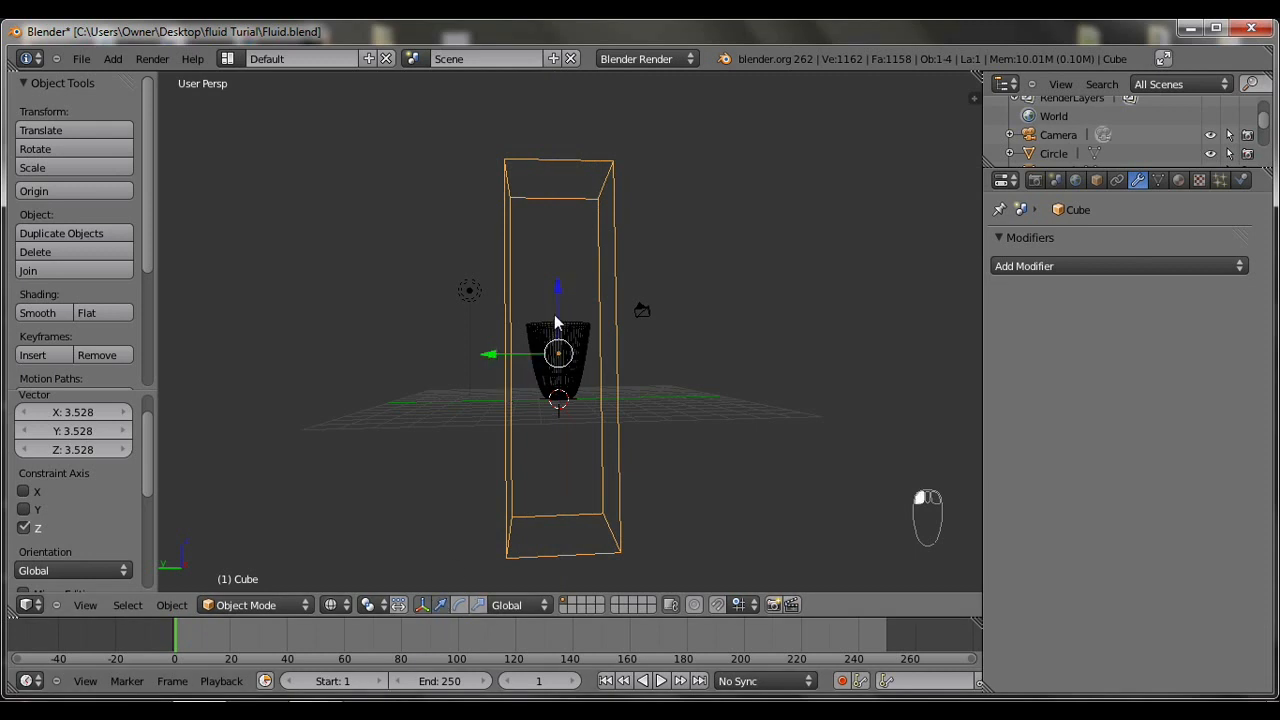
Move the tall box up along Z by about 6.192 so its base sits just below the cup.
key(g)
key(z)
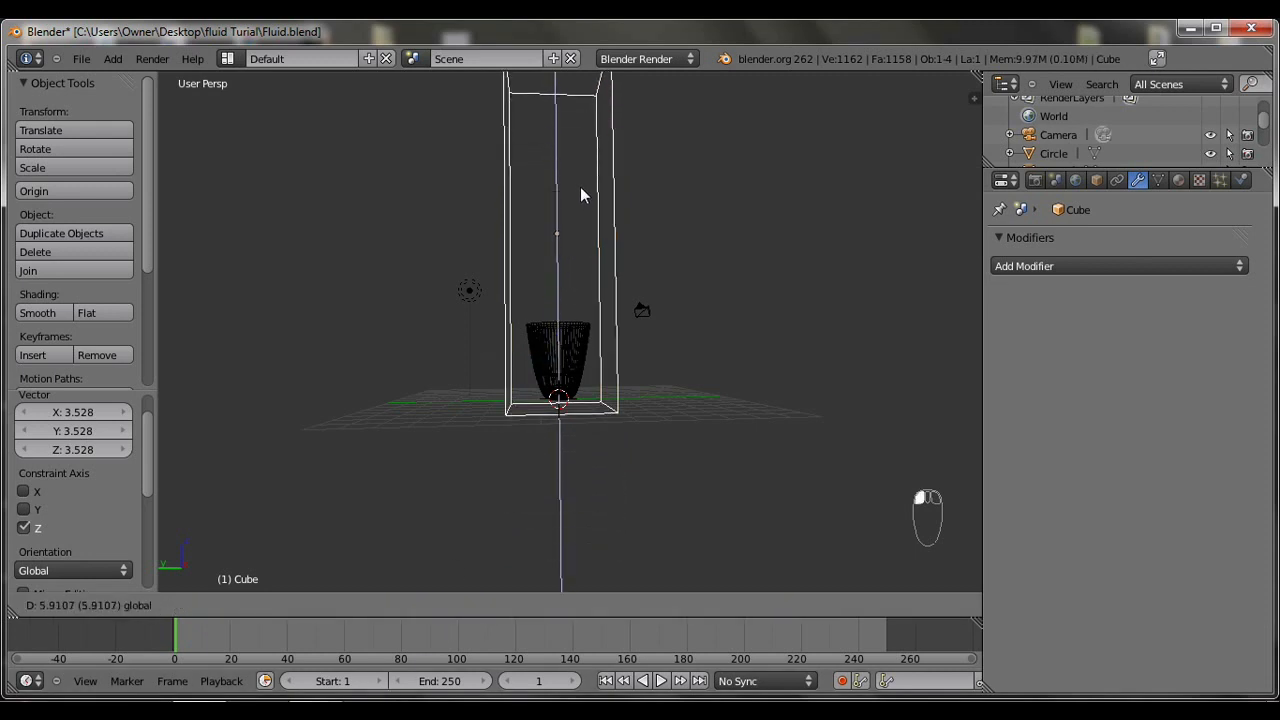
click(581, 183)
Add a second mesh cube, raise it about 4.791 along Z to the cup's rim, and scale it uniformly by about 0.661.
middle_drag(752, 557, 603, 485)
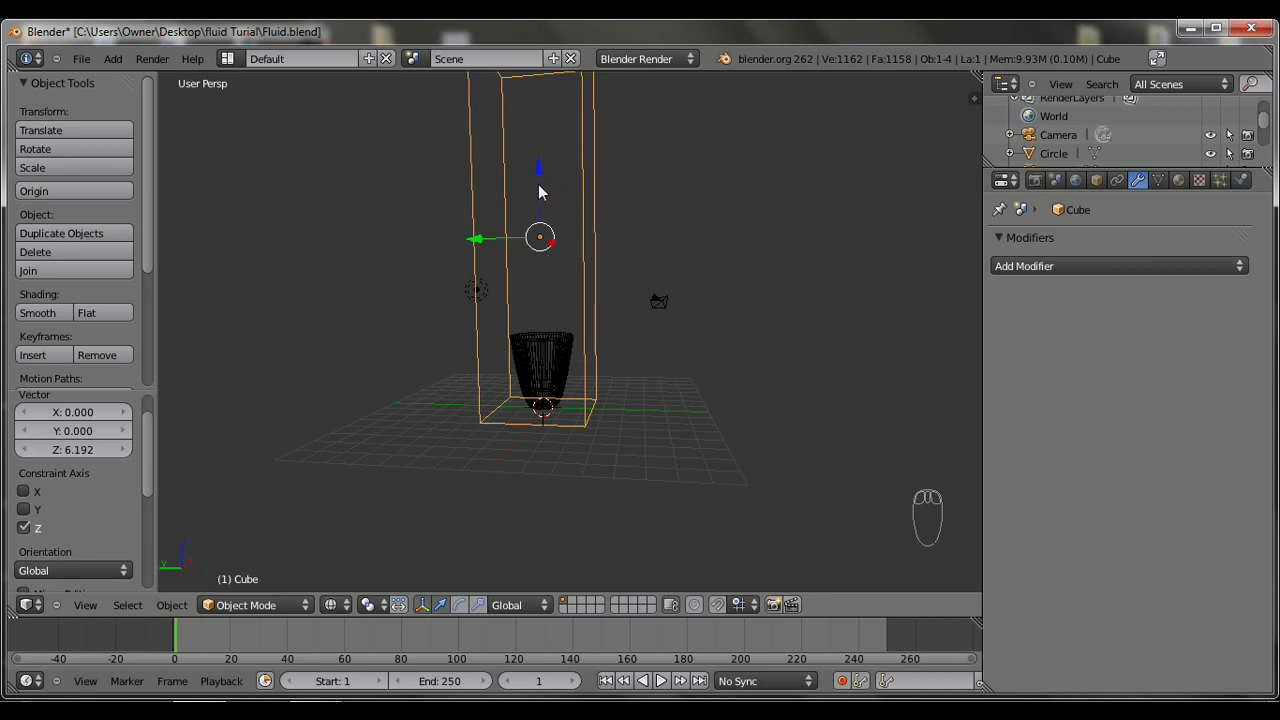
middle_drag(655, 333, 870, 400)
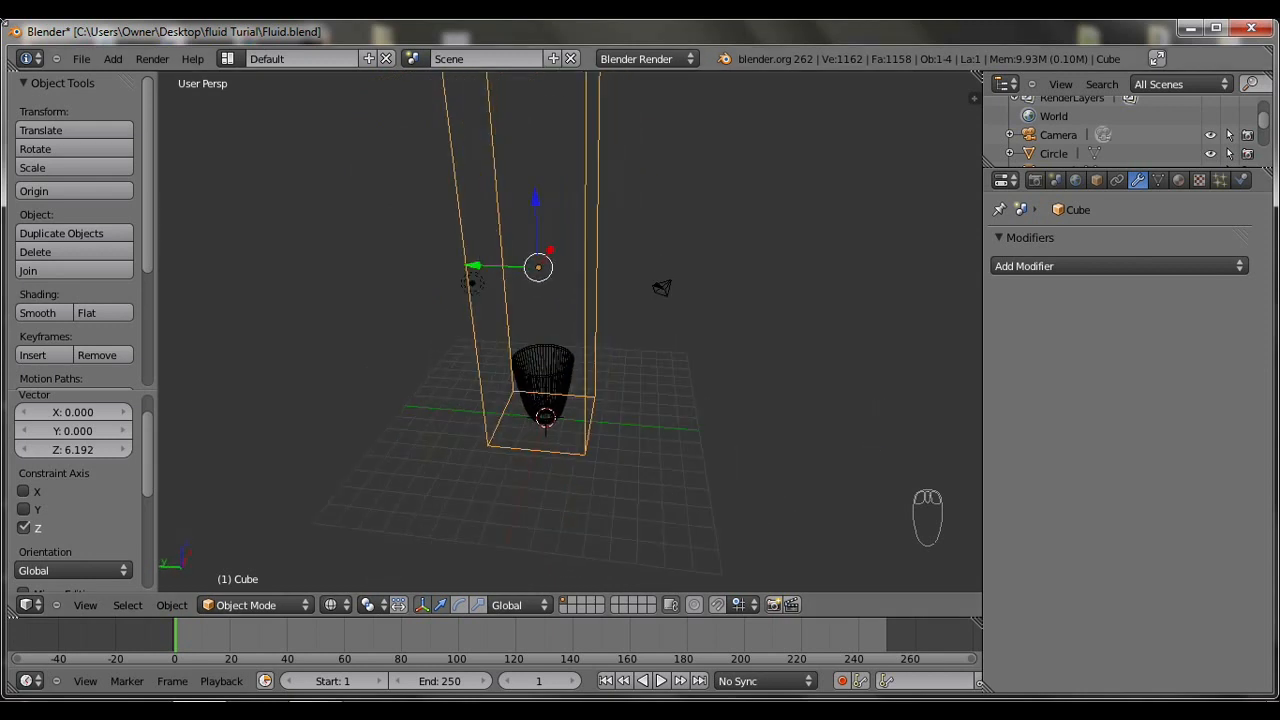
click(115, 59)
mouse_move(169, 80)
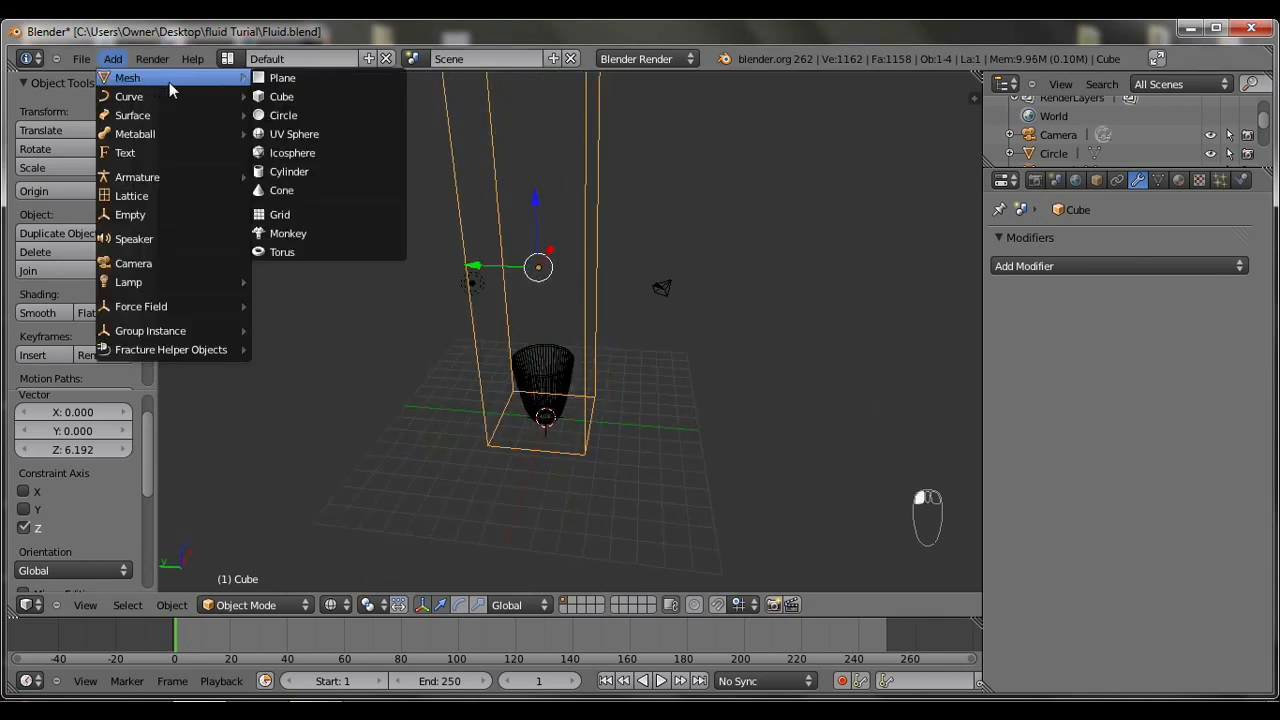
click(288, 100)
drag(556, 370, 551, 287)
middle_drag(585, 377, 806, 397)
key(s)
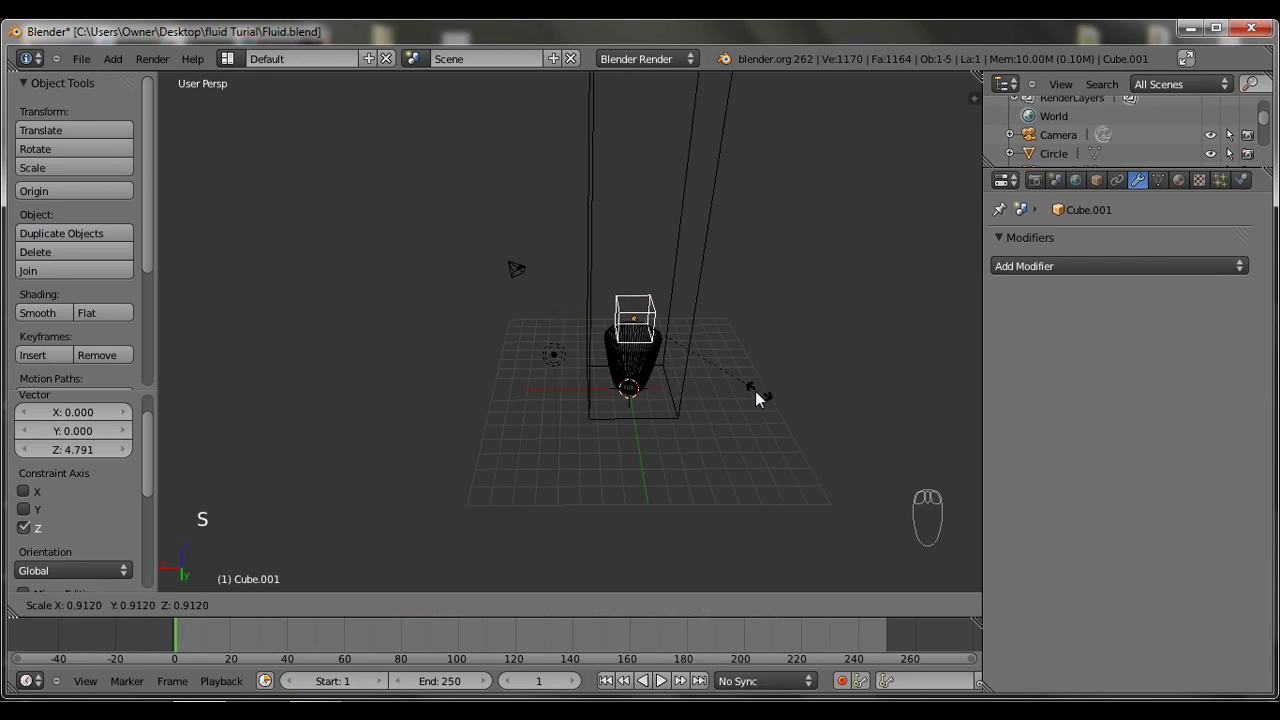
click(728, 370)
Stretch the small cube along Z into a tall column and raise it about 6.803 above the cup, inside the tall box.
middle_drag(728, 372, 500, 543)
shift+click(480, 604)
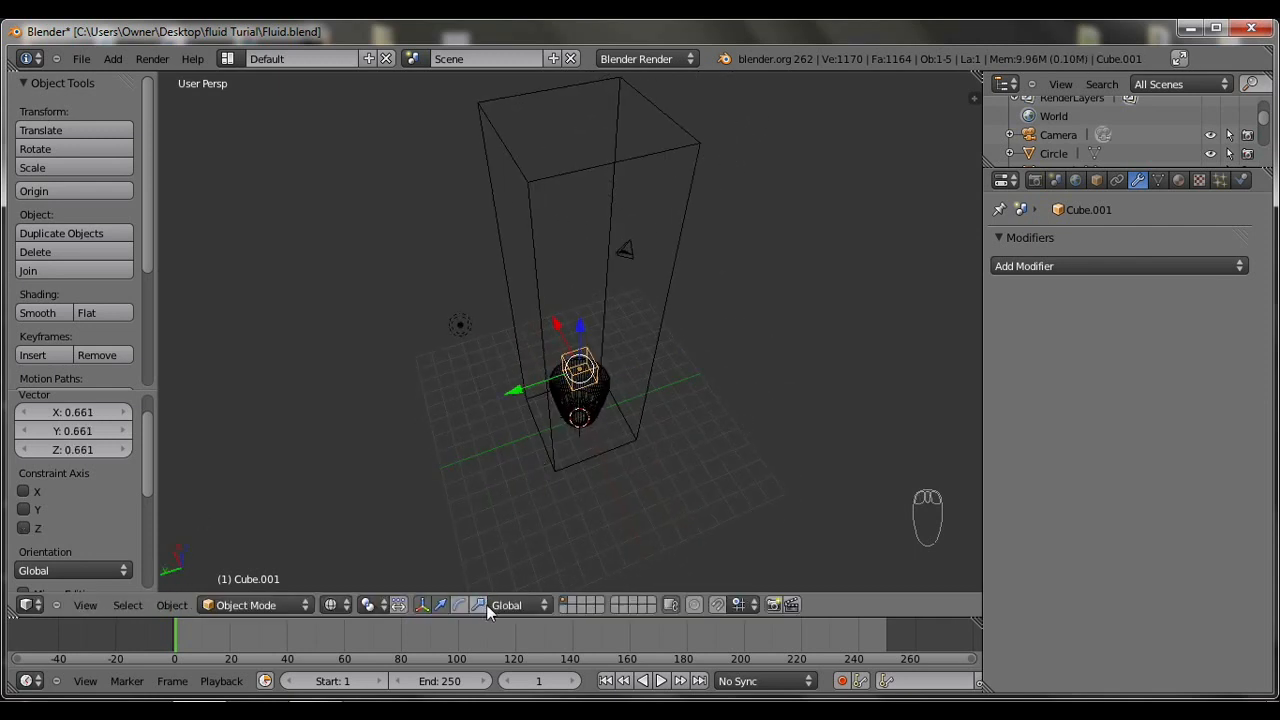
drag(512, 393, 494, 394)
drag(573, 347, 614, 122)
scroll(700, 380, down, 4)
middle_drag(725, 277, 743, 334)
drag(609, 285, 614, 186)
click(440, 606)
middle_drag(650, 300, 565, 308)
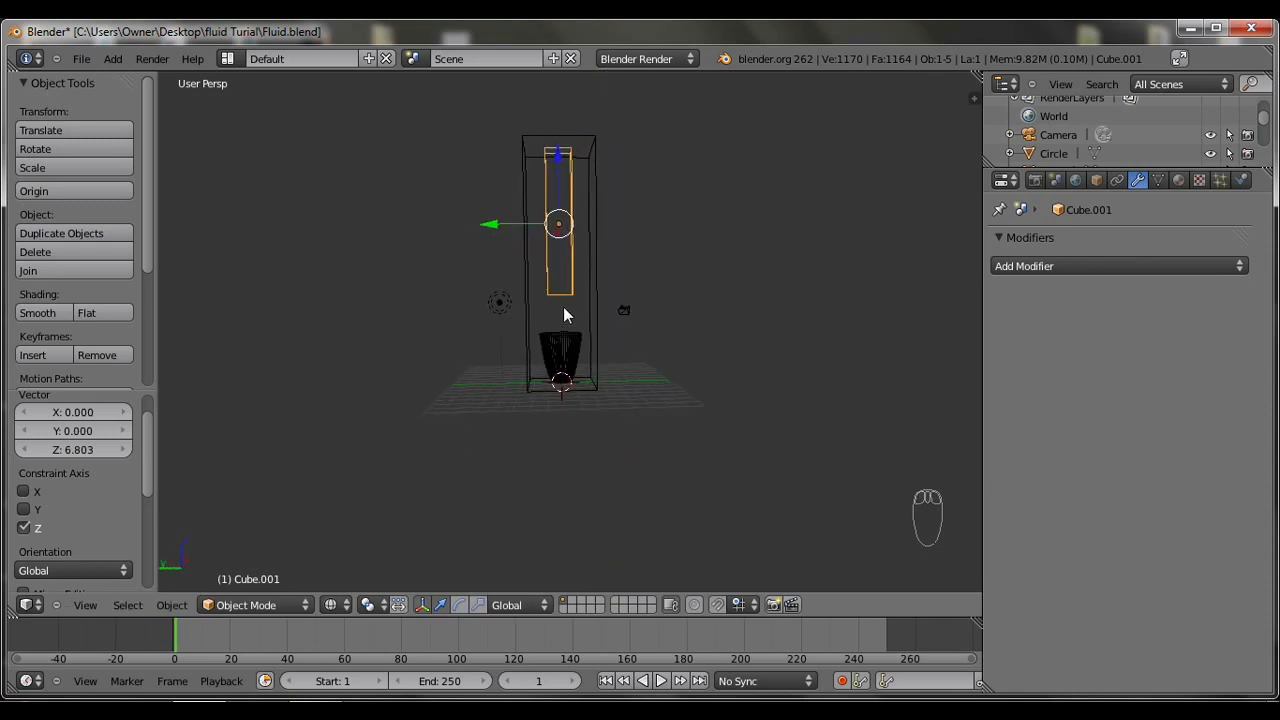
Enable Fluid physics on the inner column and set its type to Inflow, keeping Volume Initialization at Volume.
mouse_move(409, 470)
middle_down()
mouse_move(531, 506)
mouse_move(394, 483)
middle_up()
scroll(750, 459, down, 1)
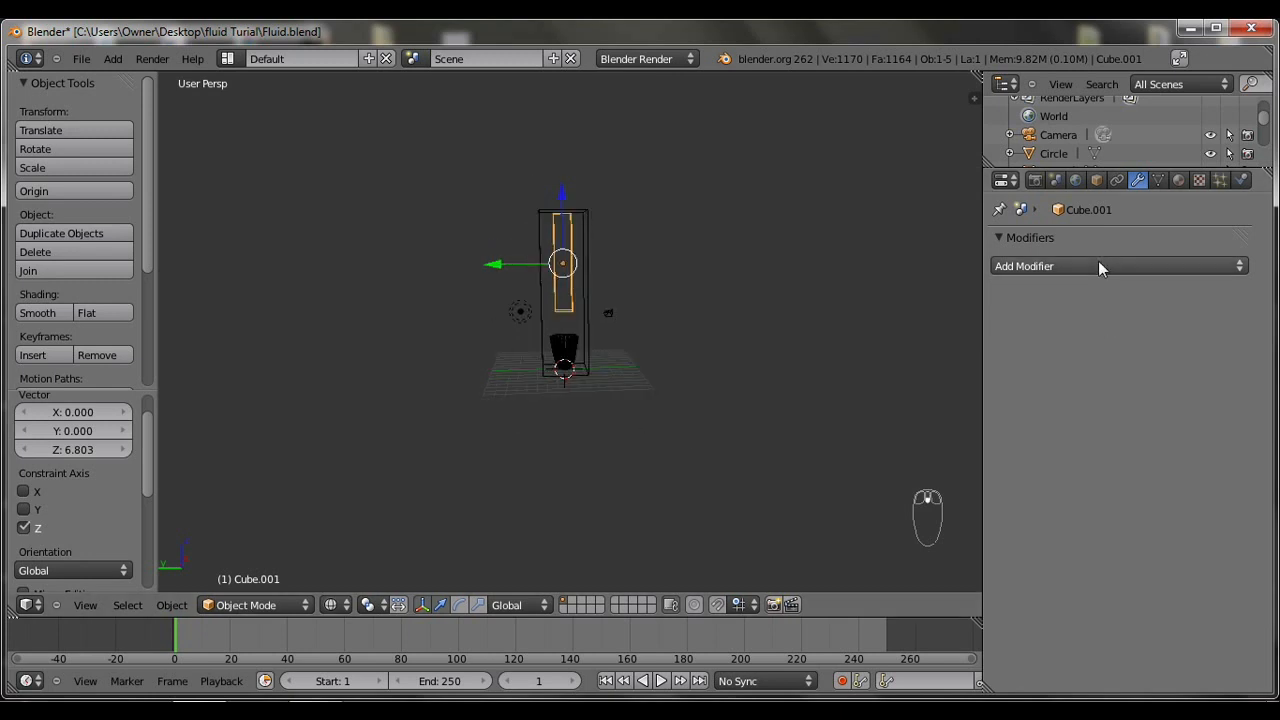
click(1245, 182)
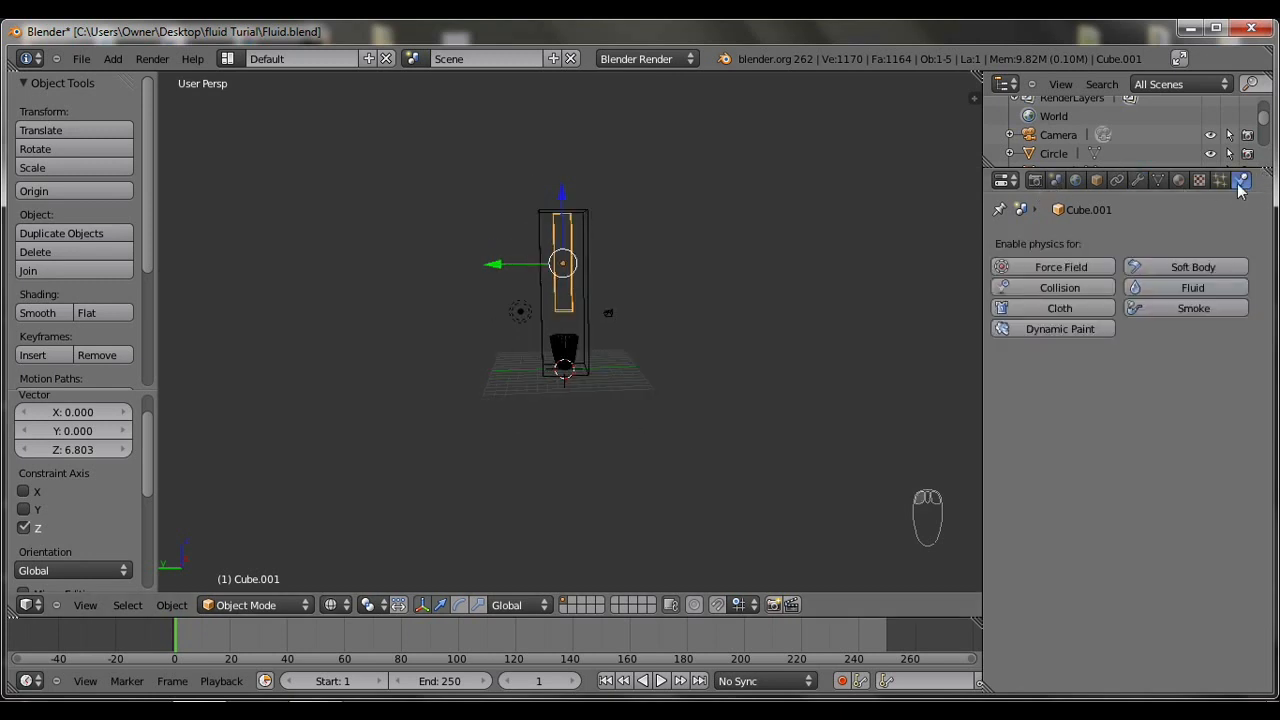
click(1238, 289)
click(1222, 384)
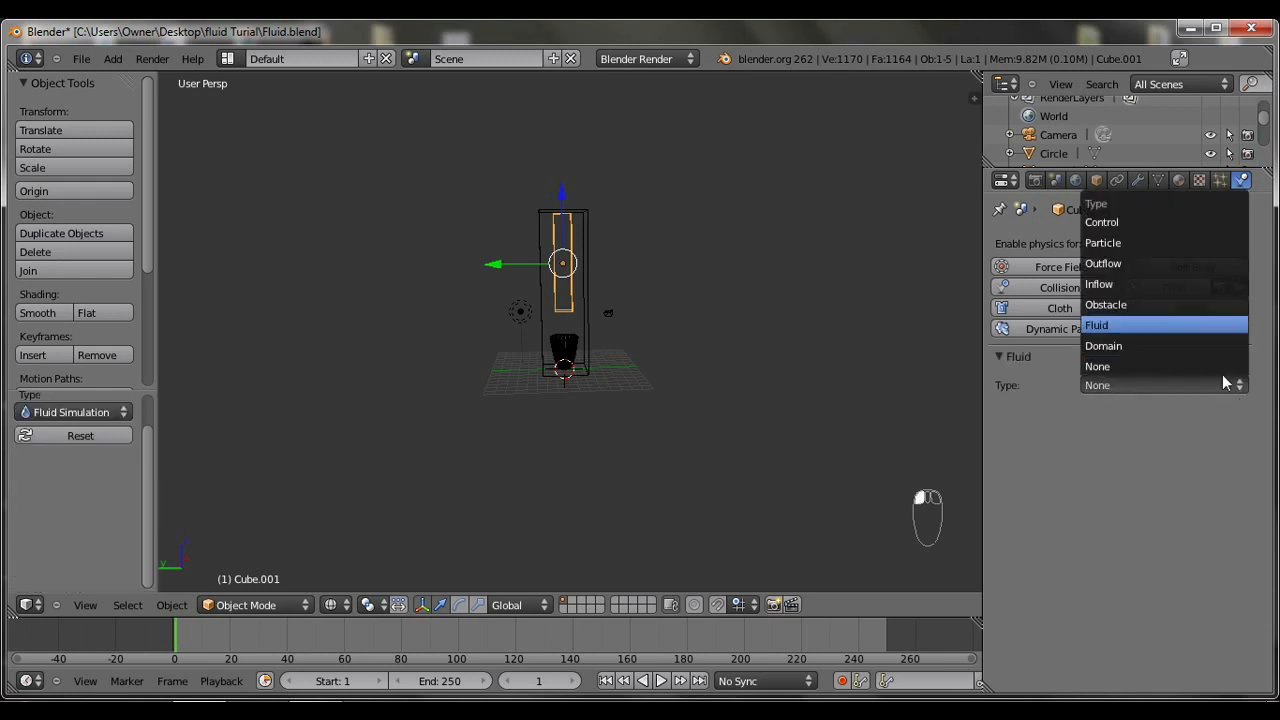
click(1140, 366)
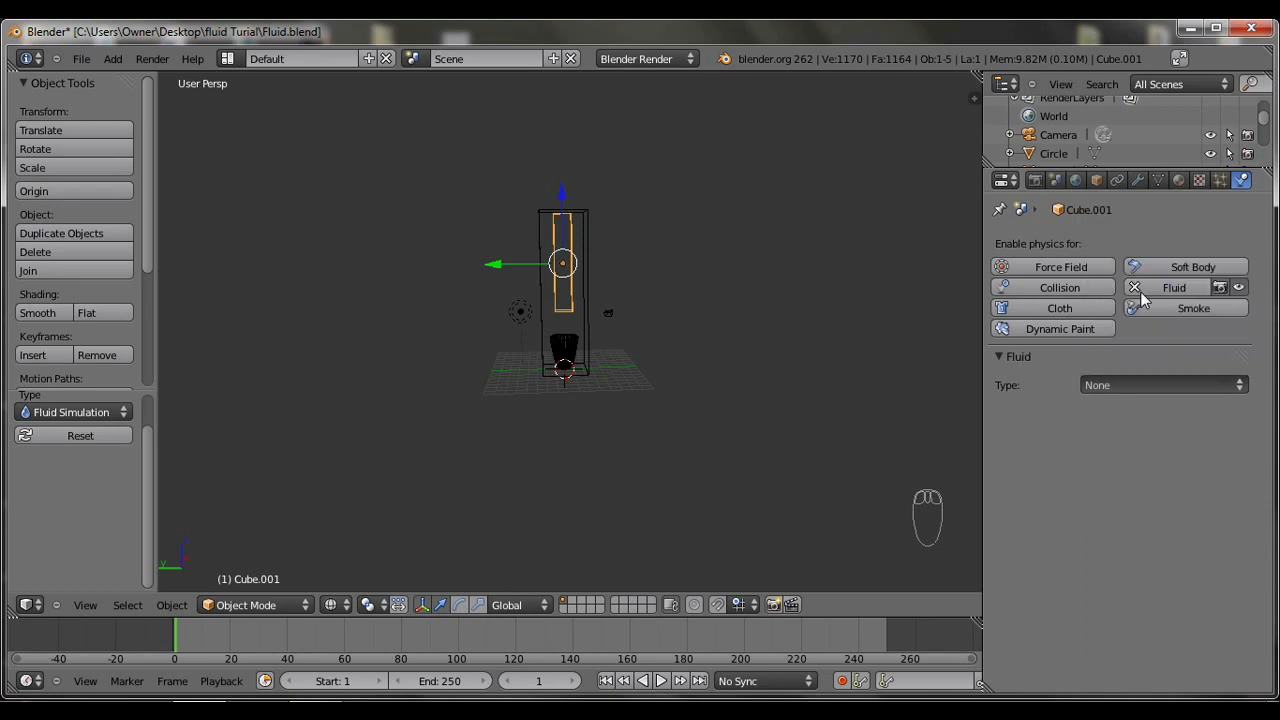
click(1124, 385)
click(1154, 385)
click(1154, 285)
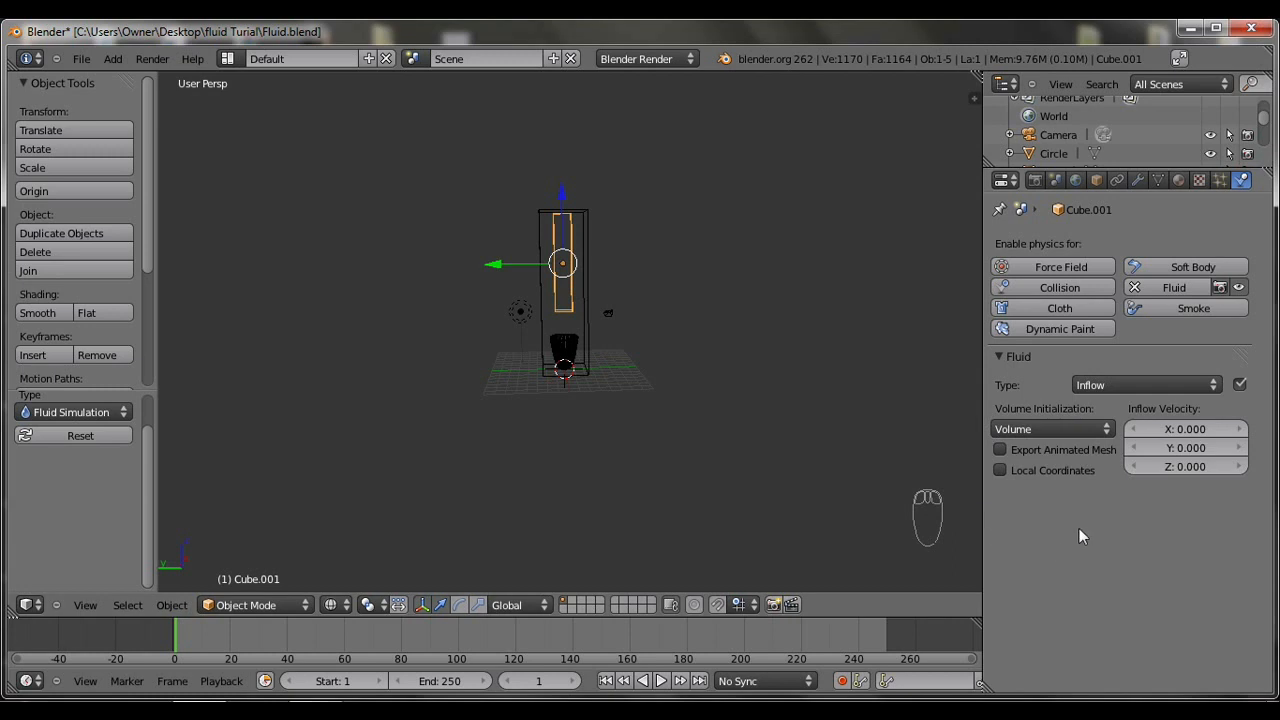
click(1049, 425)
click(1049, 426)
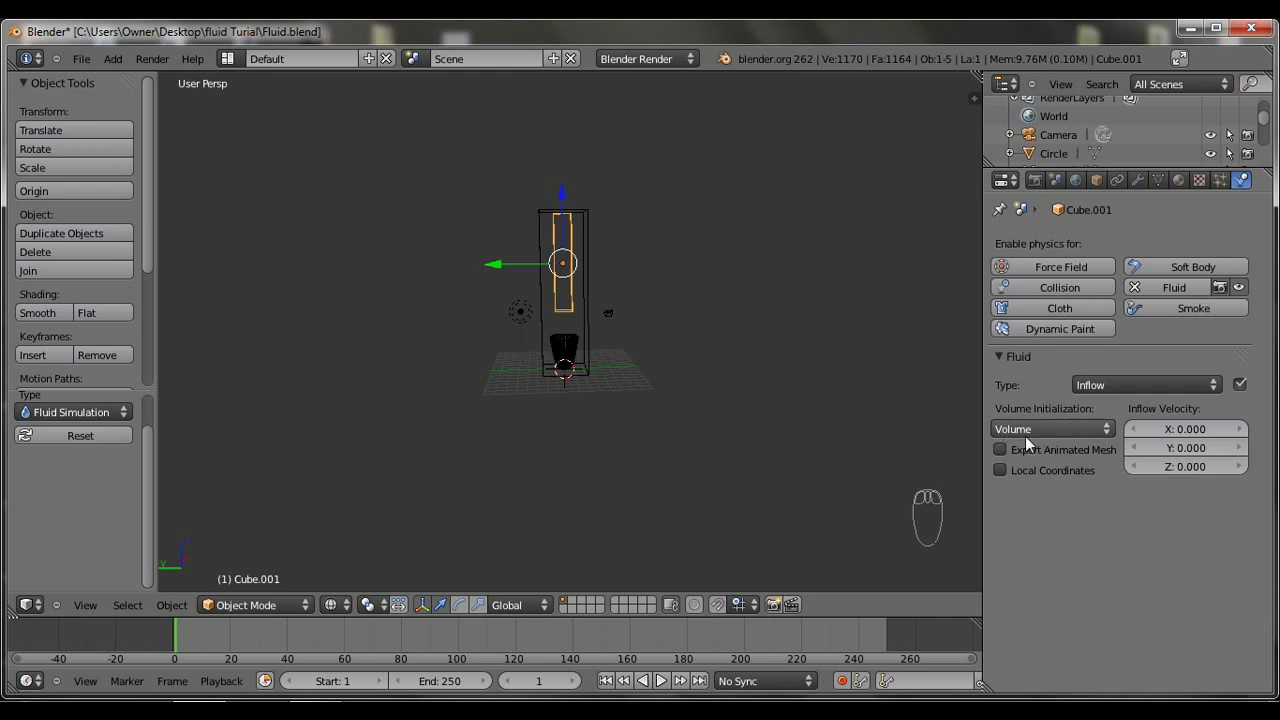
Enable Fluid physics on the cup as an Obstacle and set its Volume Initialization to Both.
scroll(545, 425, up, 5)
right_click(573, 381)
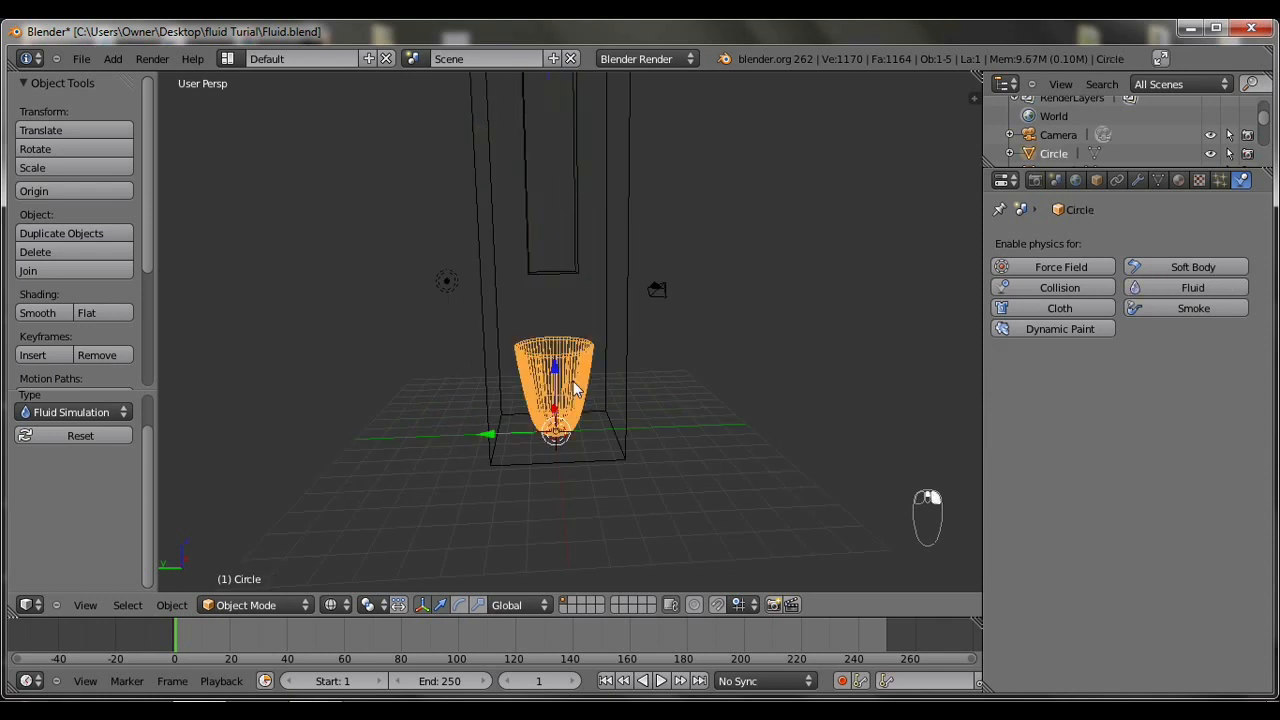
click(1183, 288)
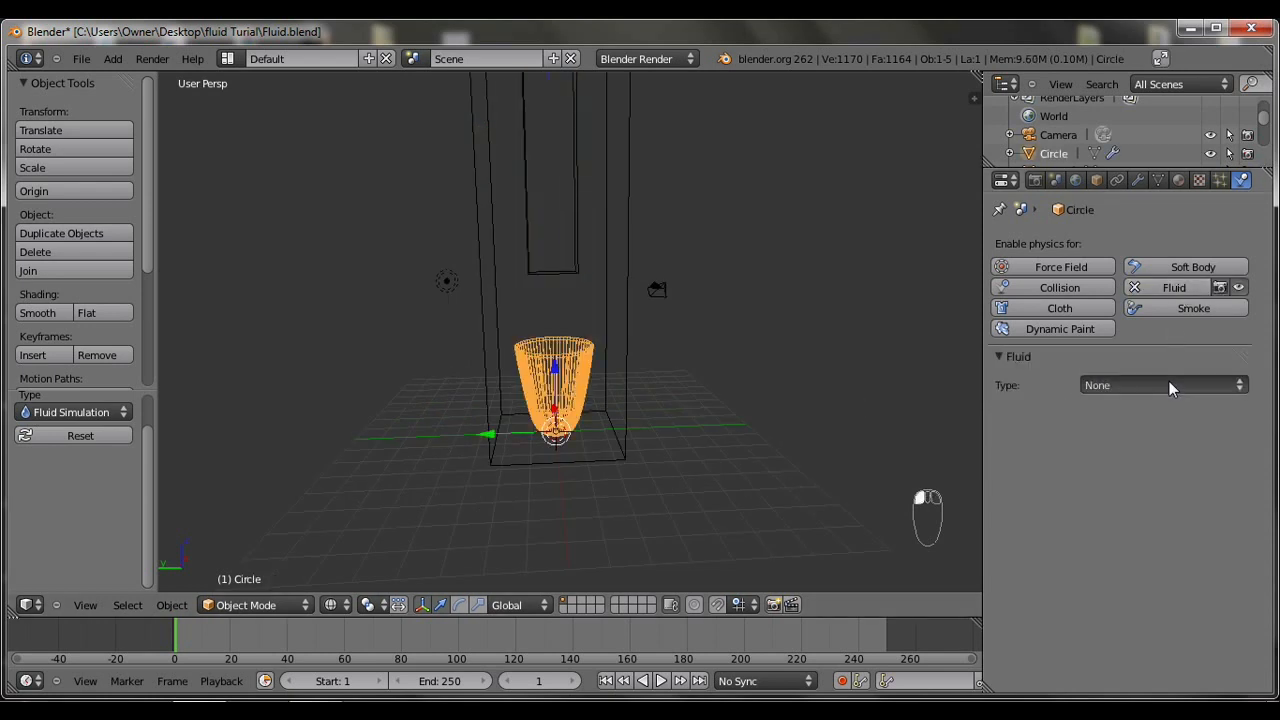
click(1153, 304)
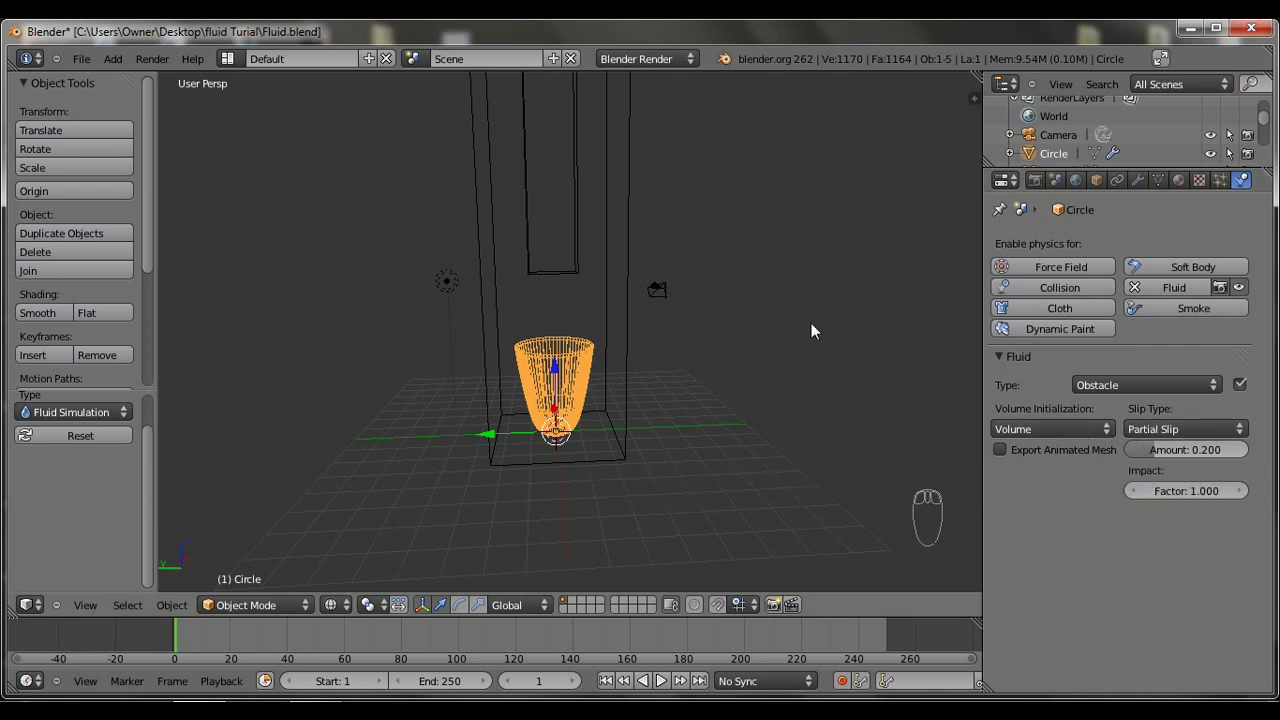
click(1041, 430)
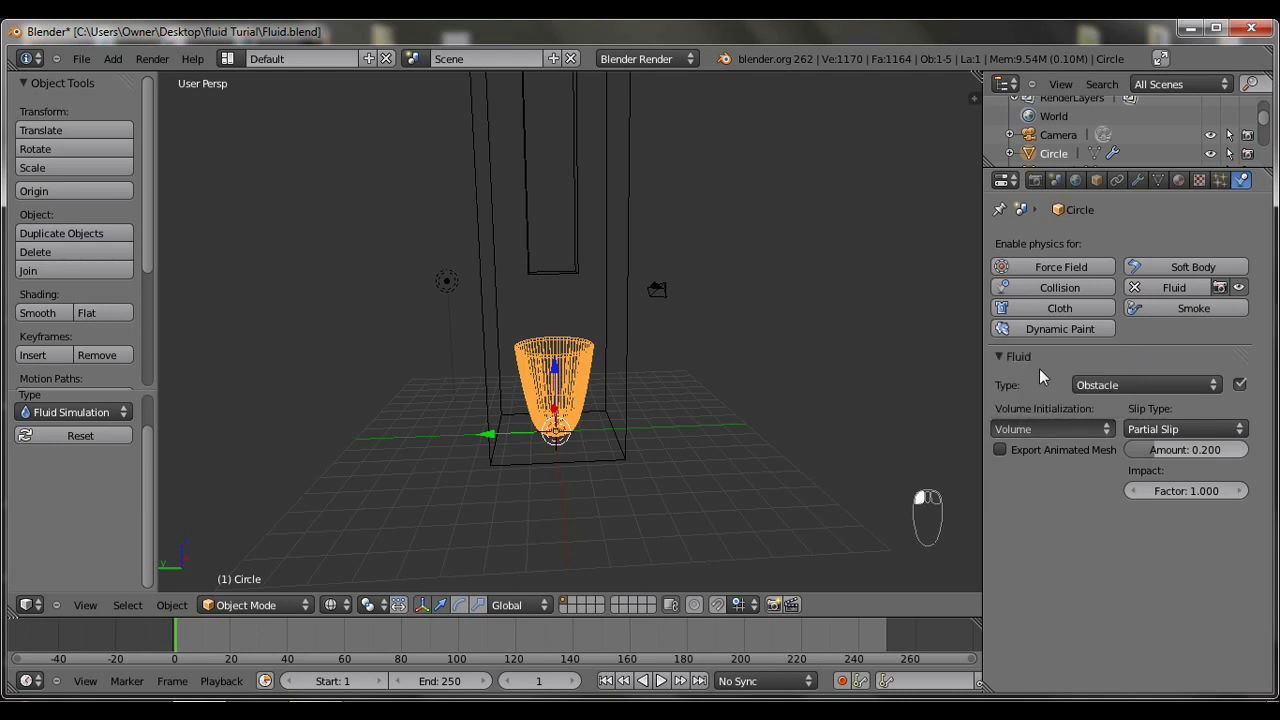
key(Escape)
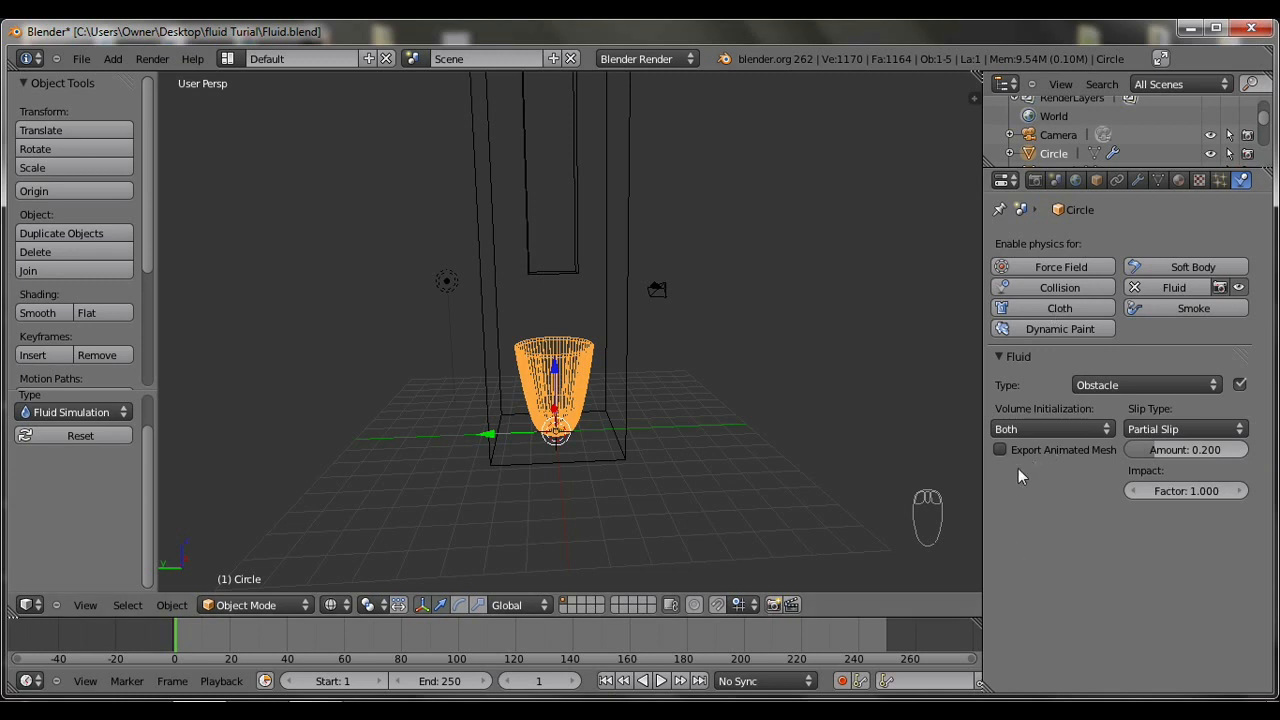
Enable Fluid physics on the tall outer box and set its type to Domain.
right_click(626, 381)
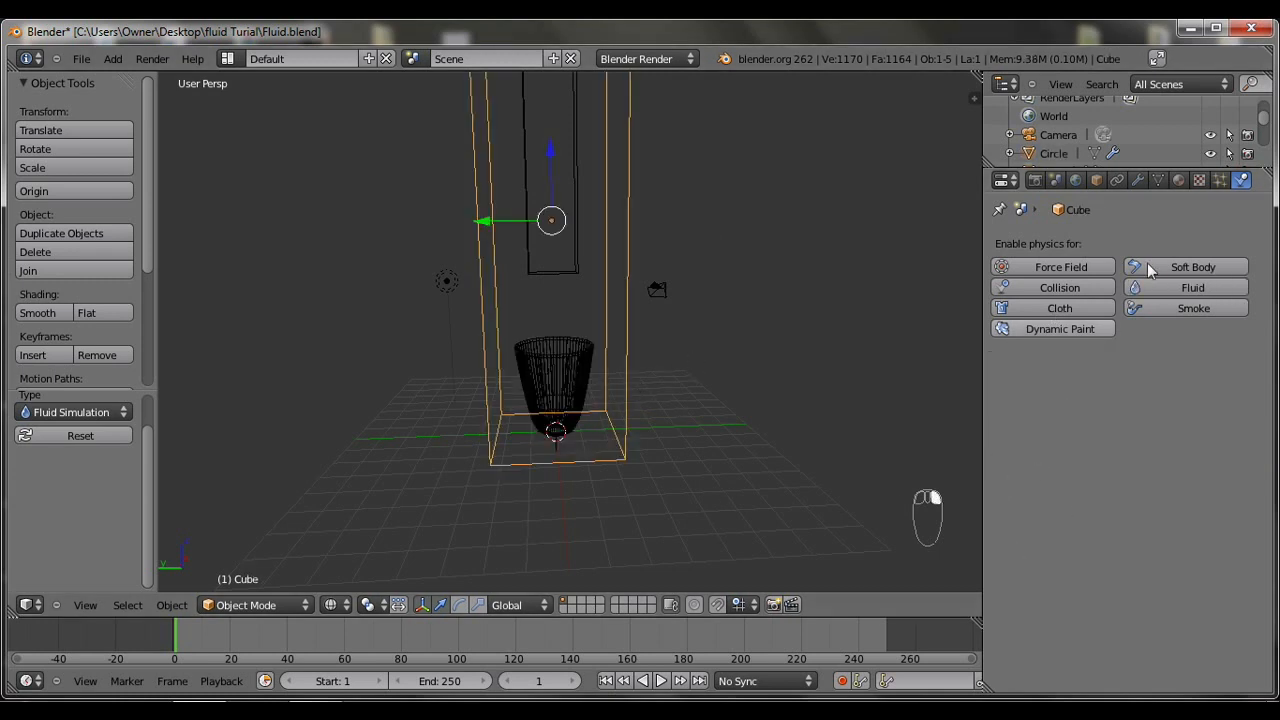
click(1206, 293)
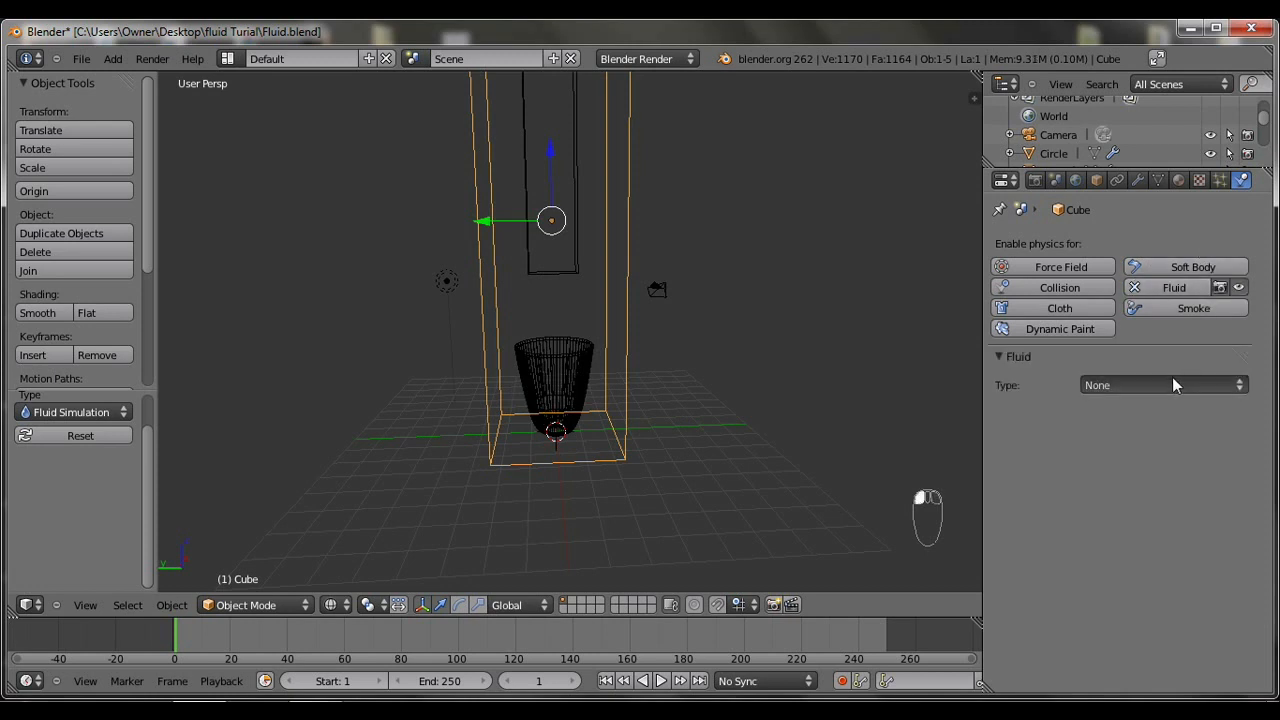
click(1160, 385)
click(1160, 405)
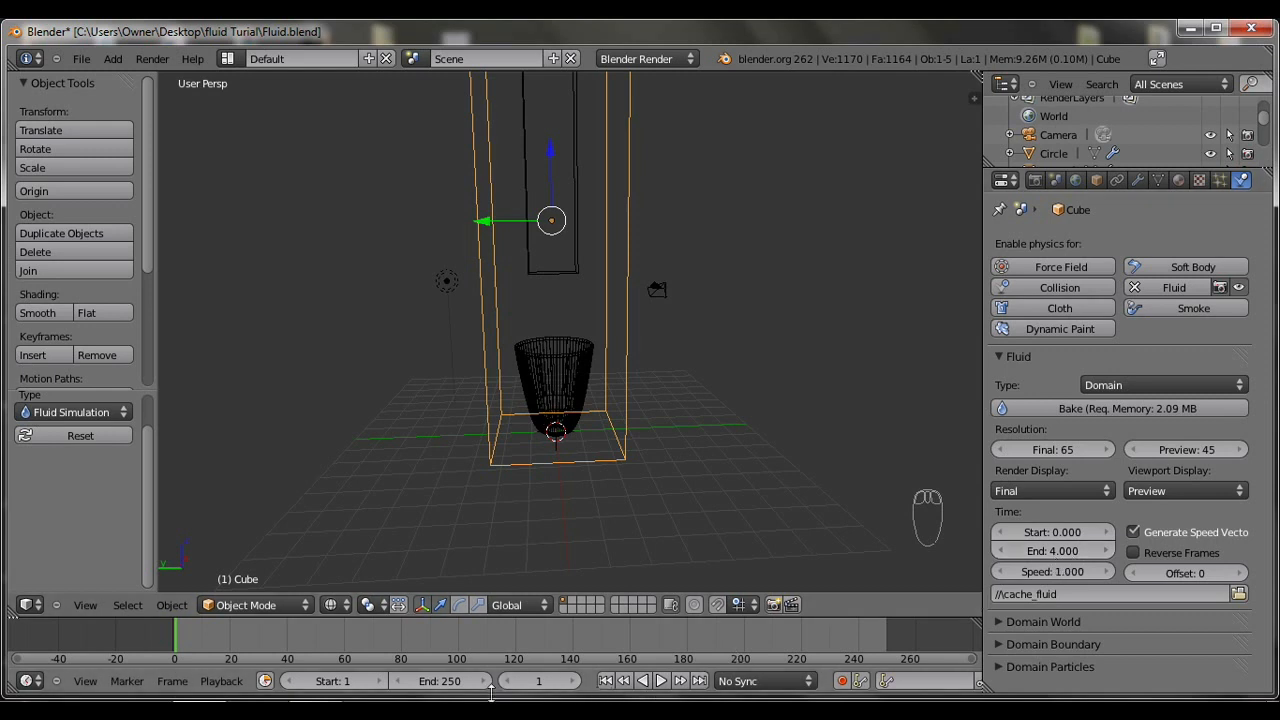
Set the timeline's end frame to 100.
click(450, 683)
key(BackSpace)
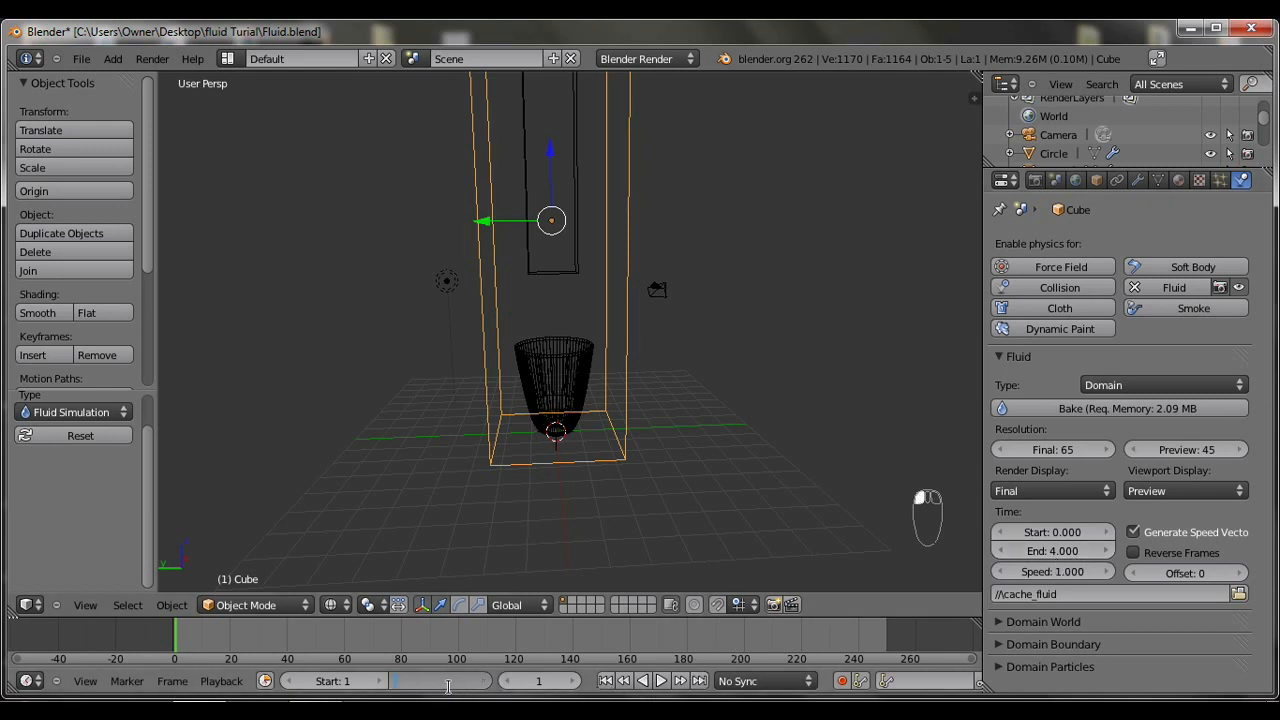
key(Return)
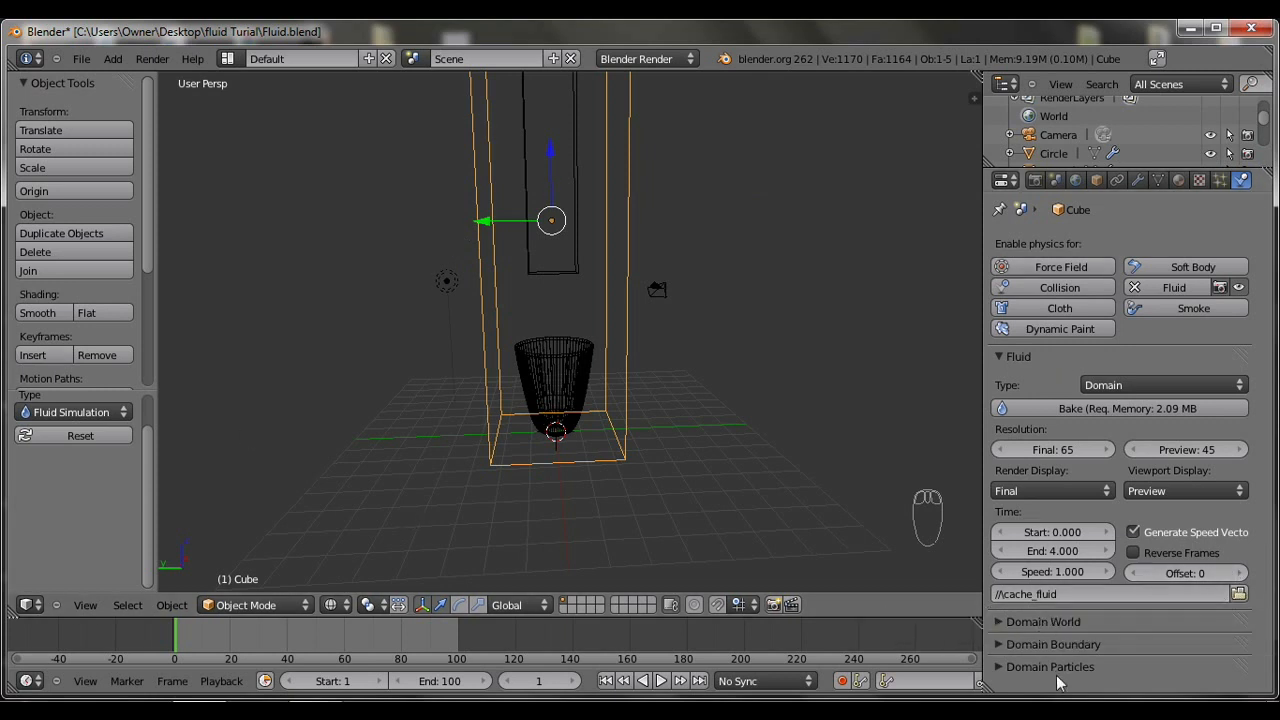
Try the Manual viscosity preset for the domain and return it to Water, reviewing the domain boundary settings.
click(1005, 622)
scroll(1171, 581, down, 3)
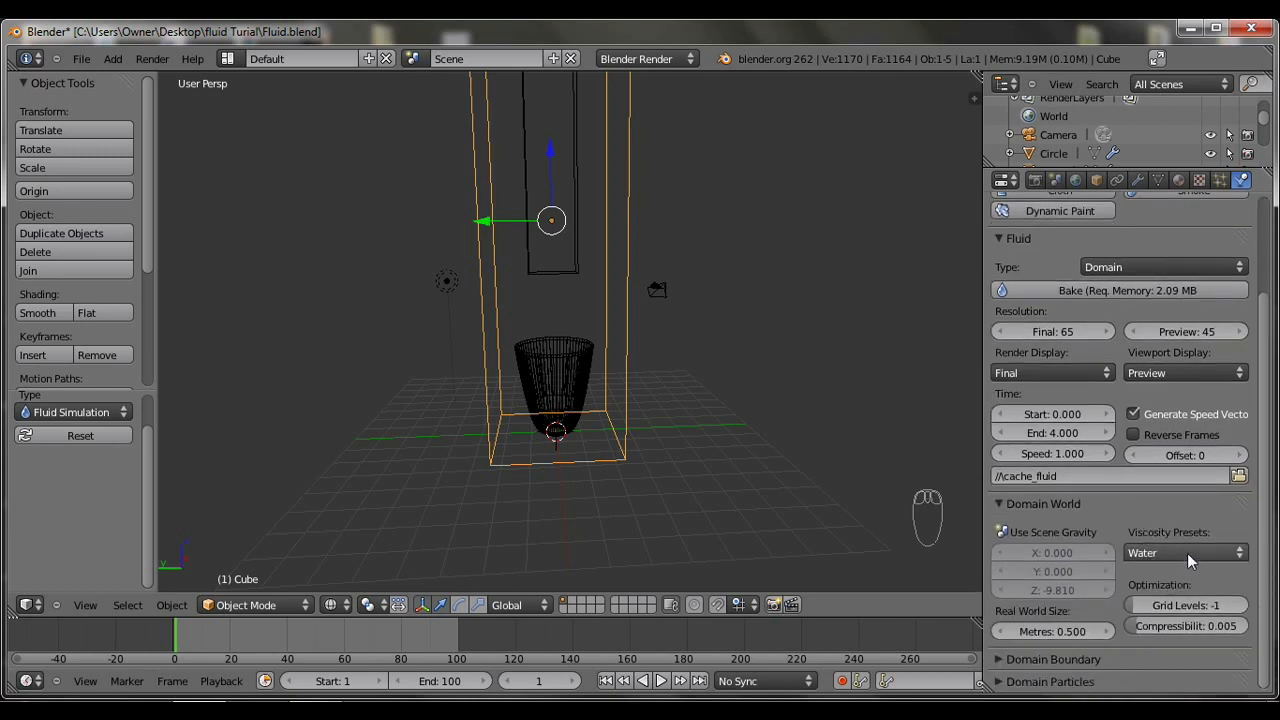
click(1161, 545)
click(1150, 482)
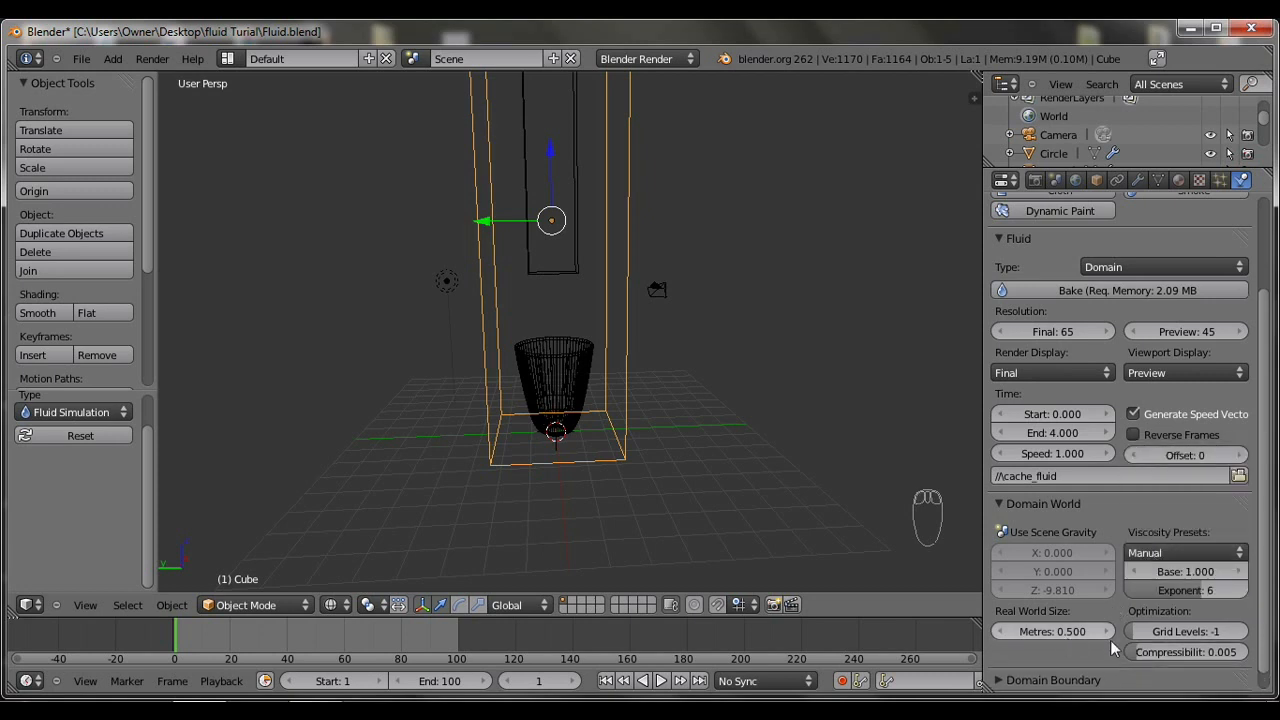
click(1179, 553)
click(1175, 553)
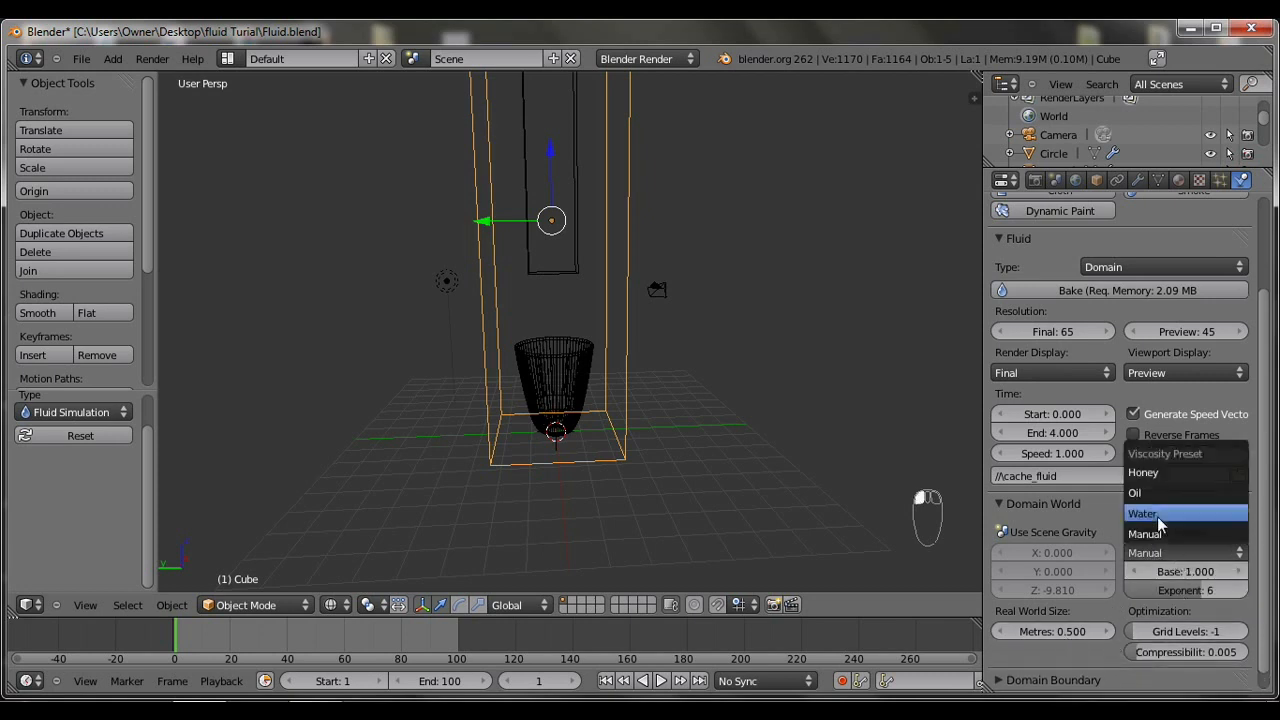
click(1170, 533)
click(1030, 660)
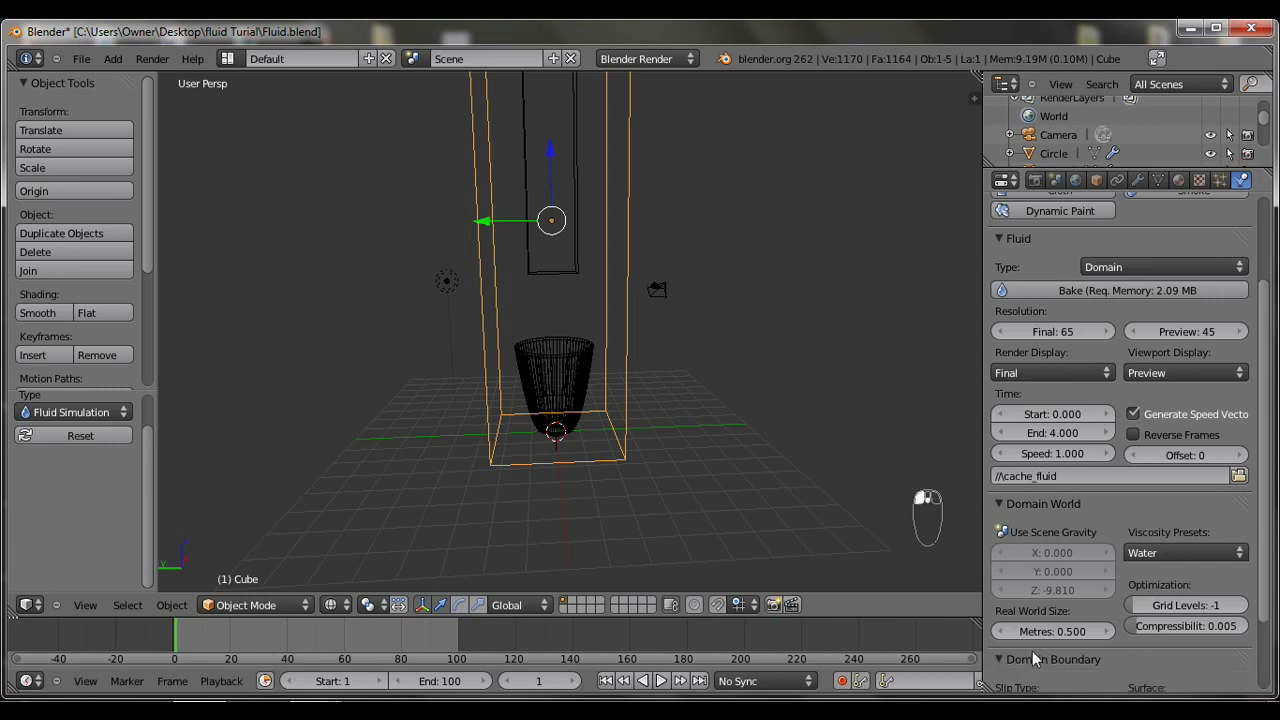
scroll(1110, 655, down, 2)
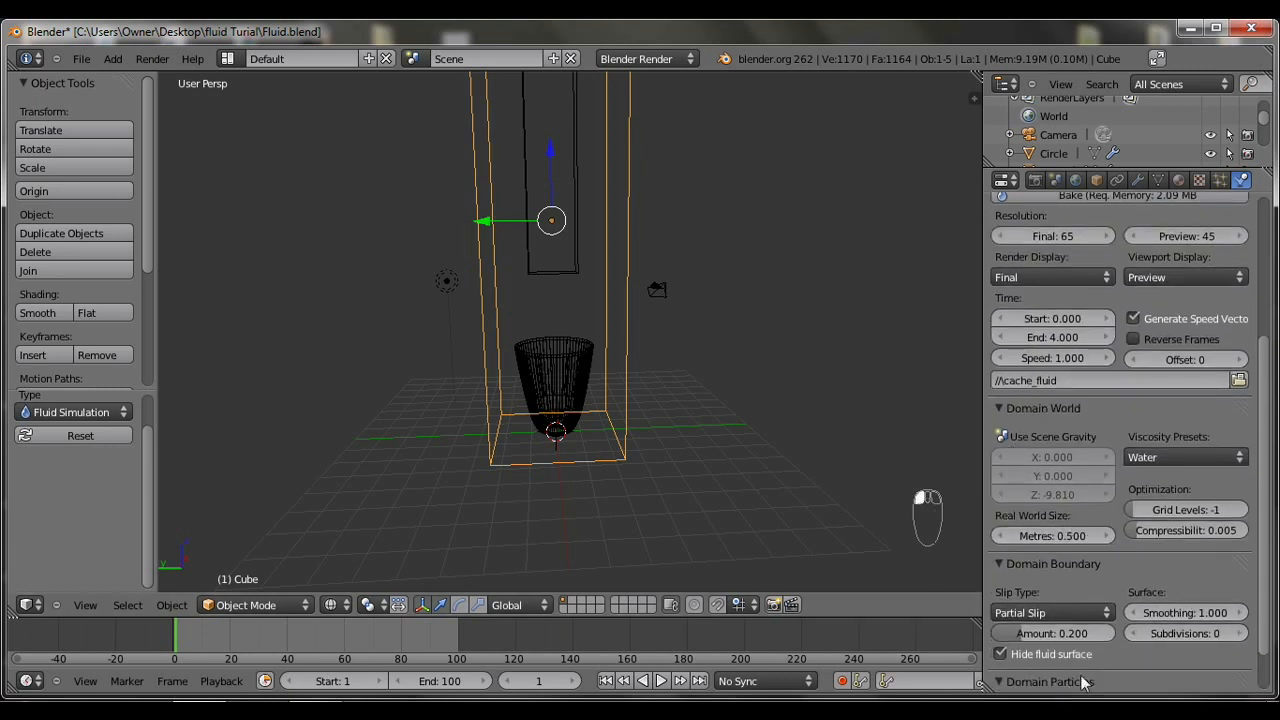
scroll(1237, 575, up, 5)
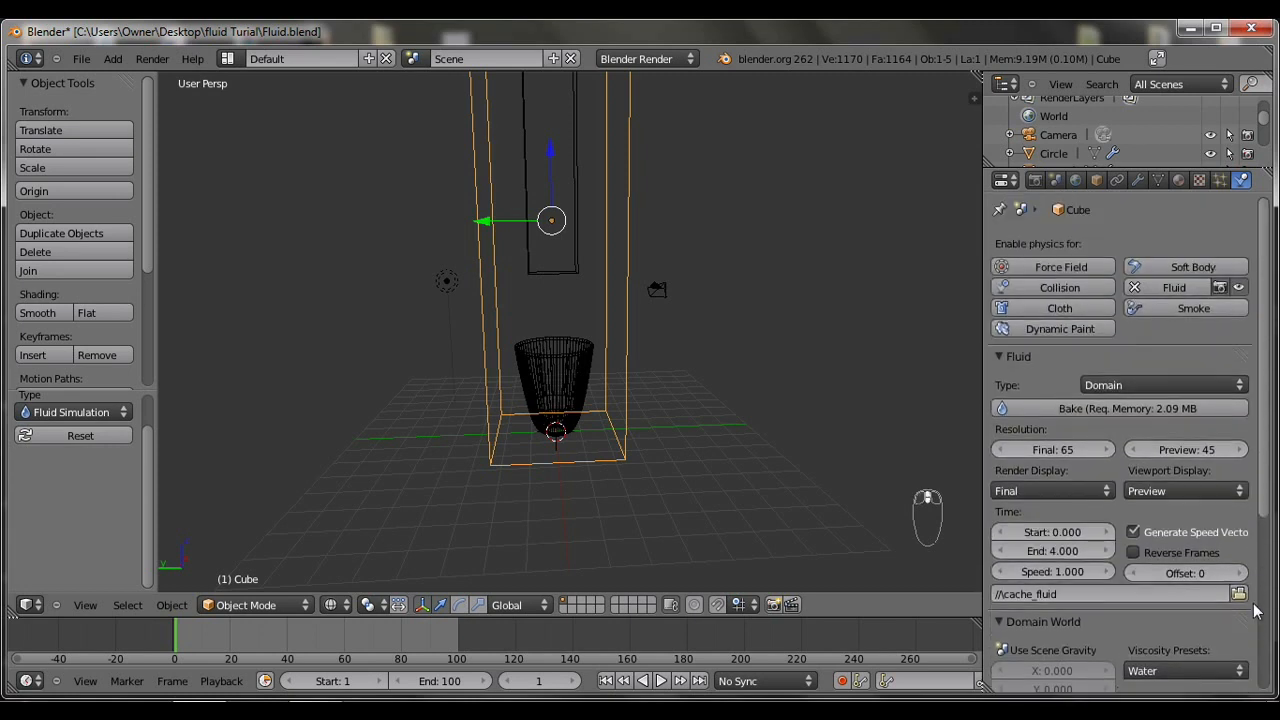
Accept cache_fluid in the fluid Turial folder as the cache location and bake the fluid simulation.
click(1239, 594)
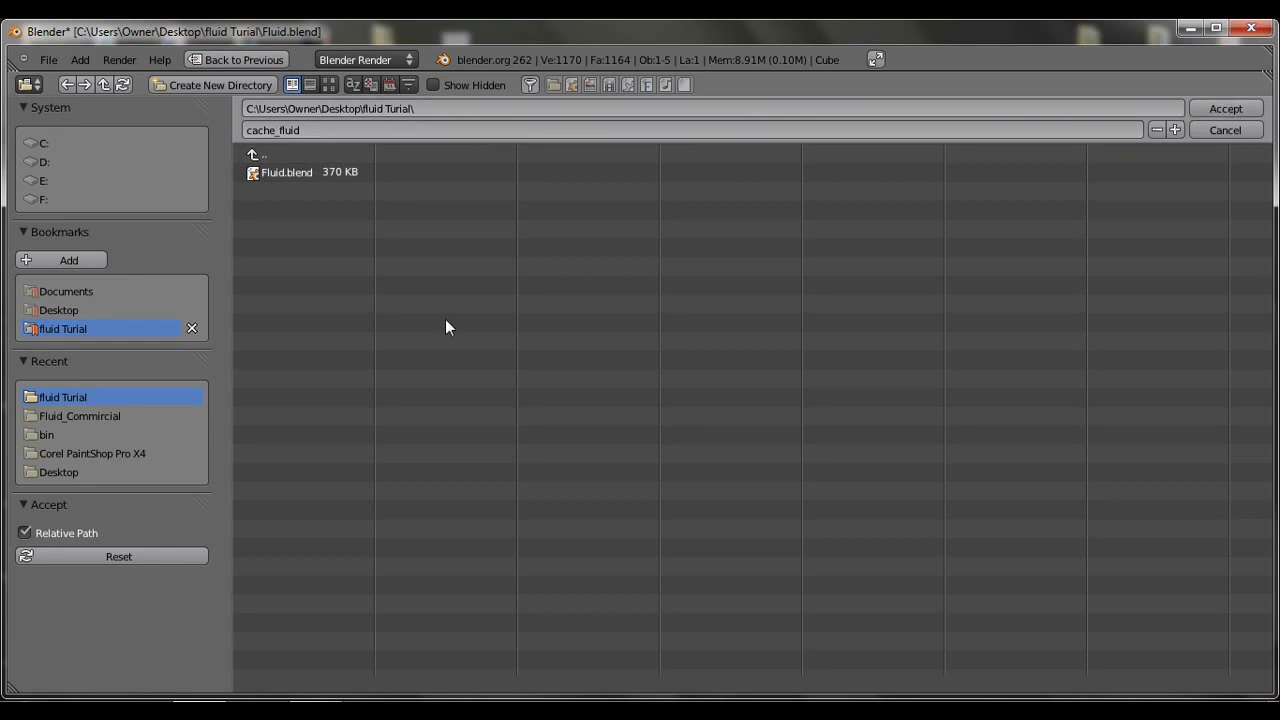
click(1226, 108)
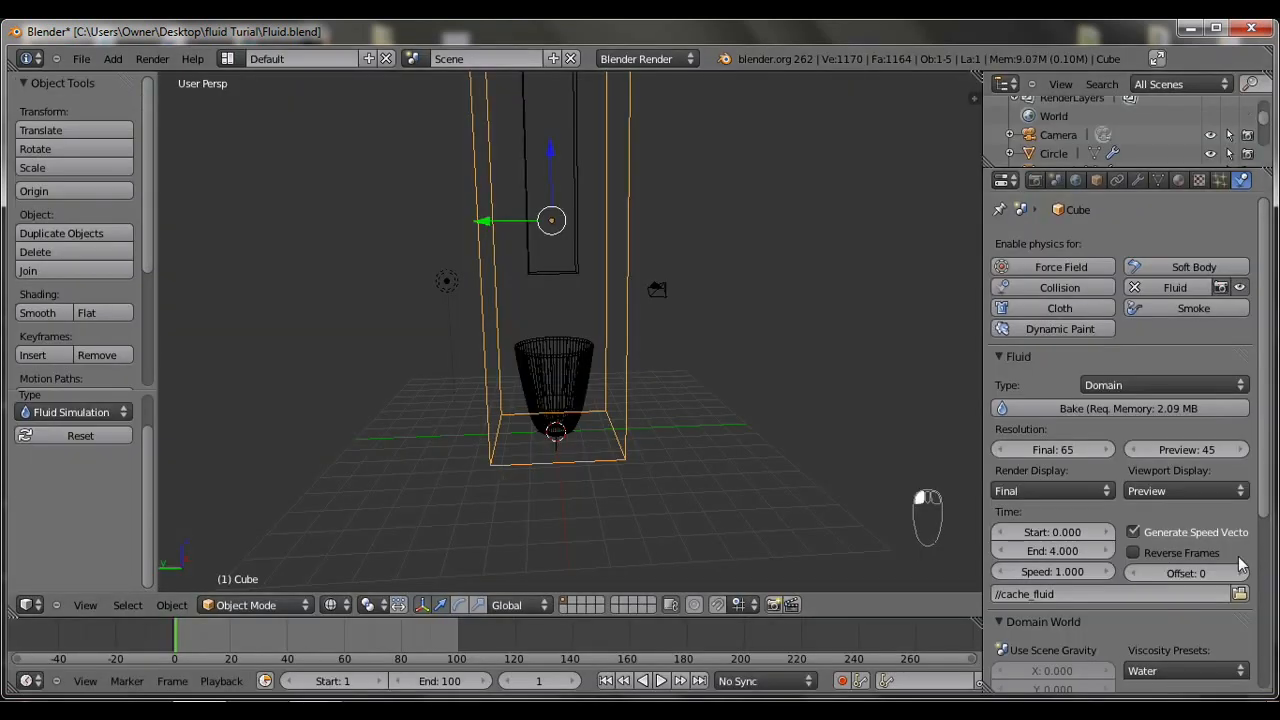
scroll(552, 434, up, 1)
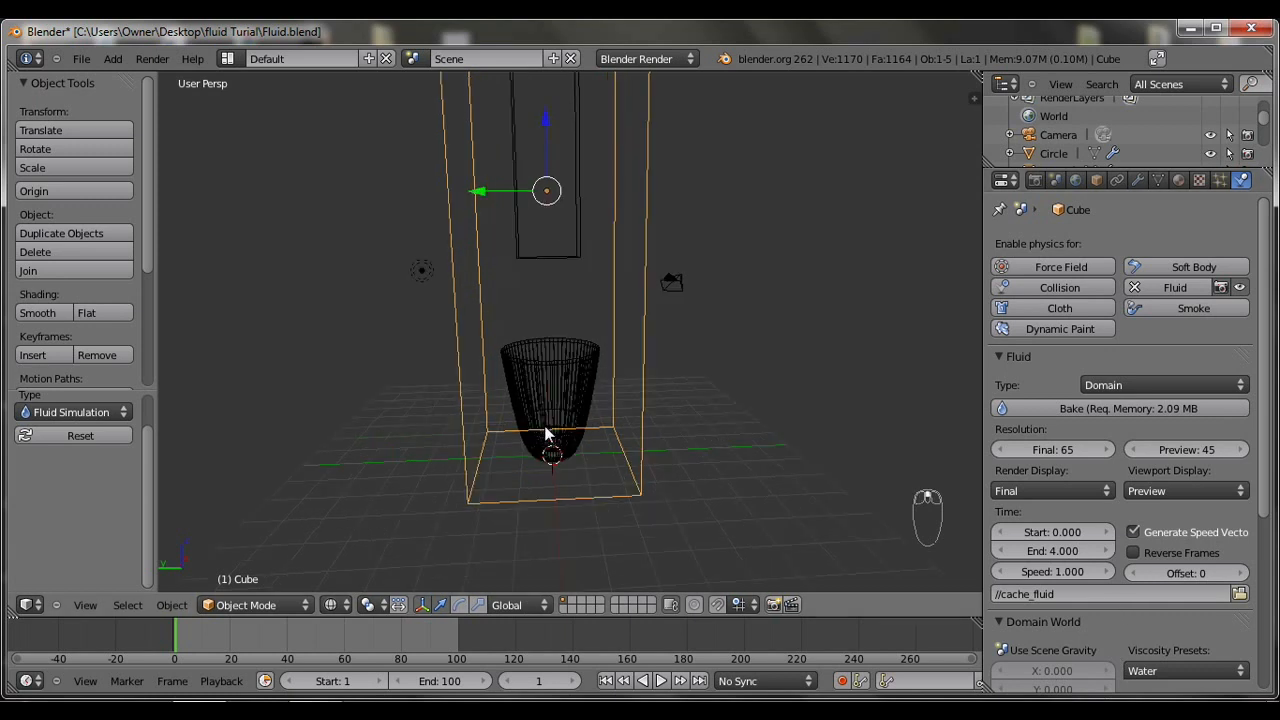
click(1172, 412)
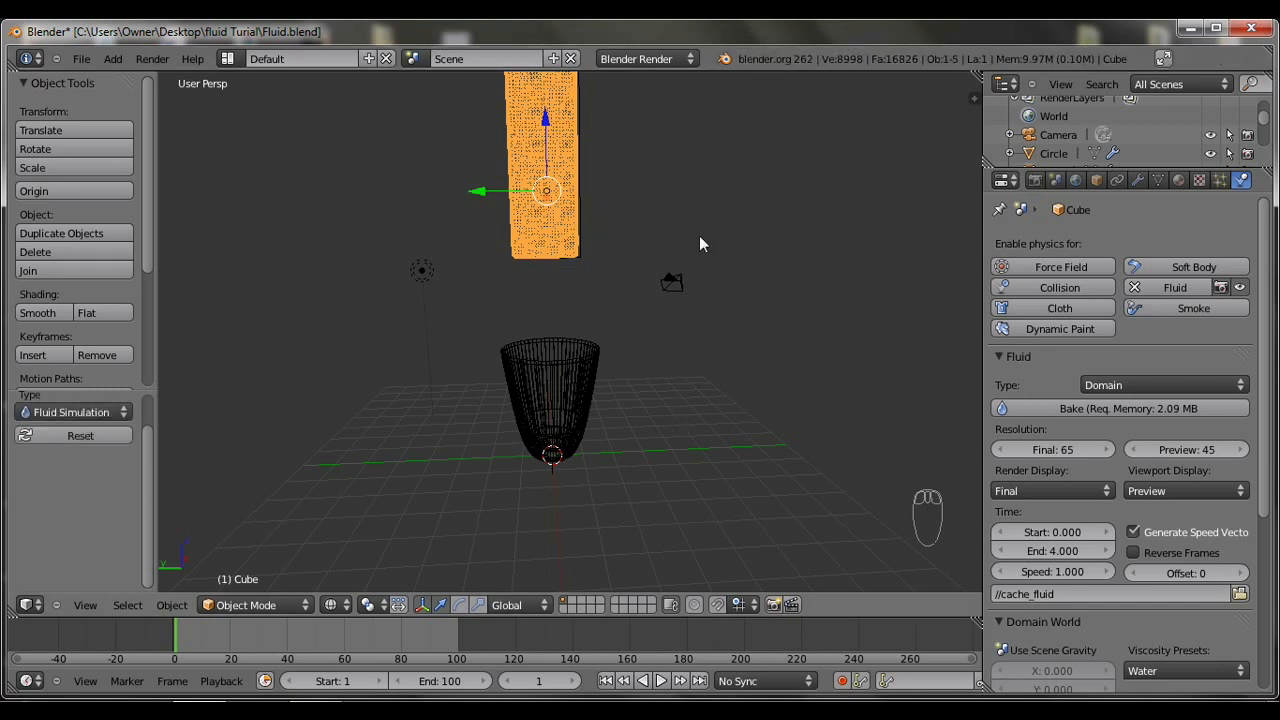
Play the baked fluid animation, stop it and move back to frame 3.
click(660, 681)
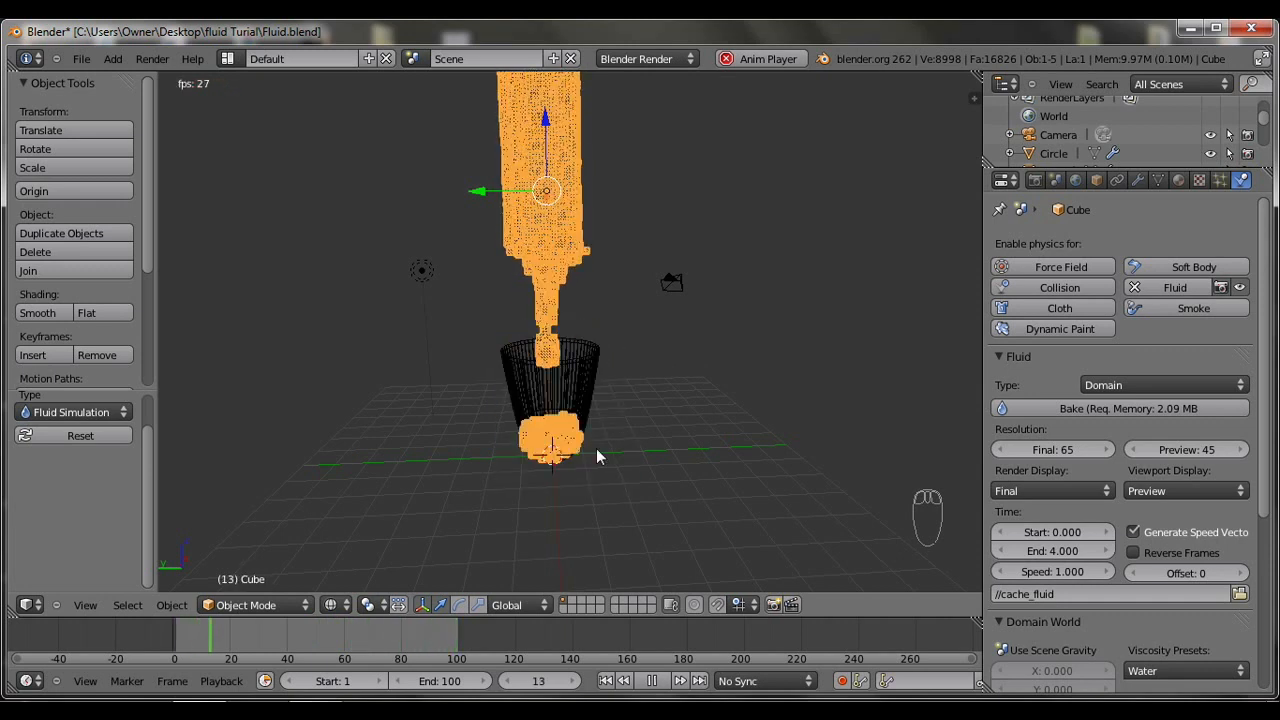
click(652, 684)
drag(295, 660, 184, 645)
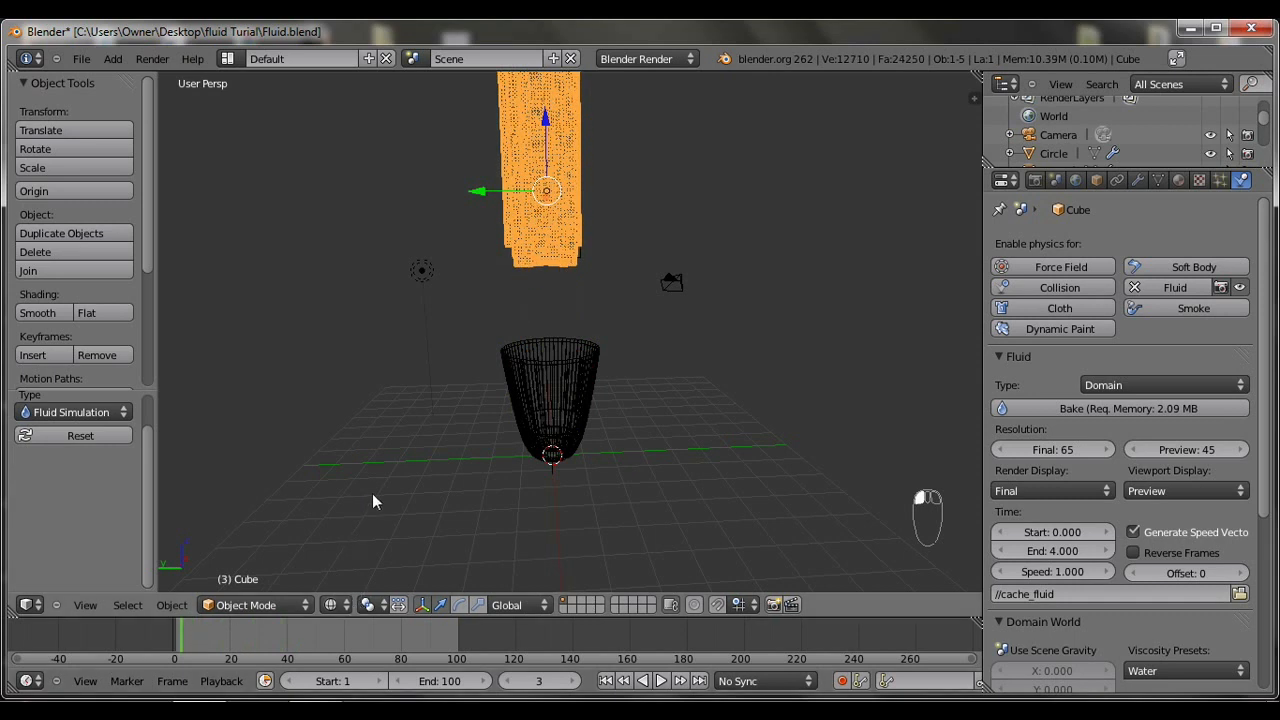
Switch the viewport to solid display, go to frame 41 and apply smooth shading to the fluid.
key(z)
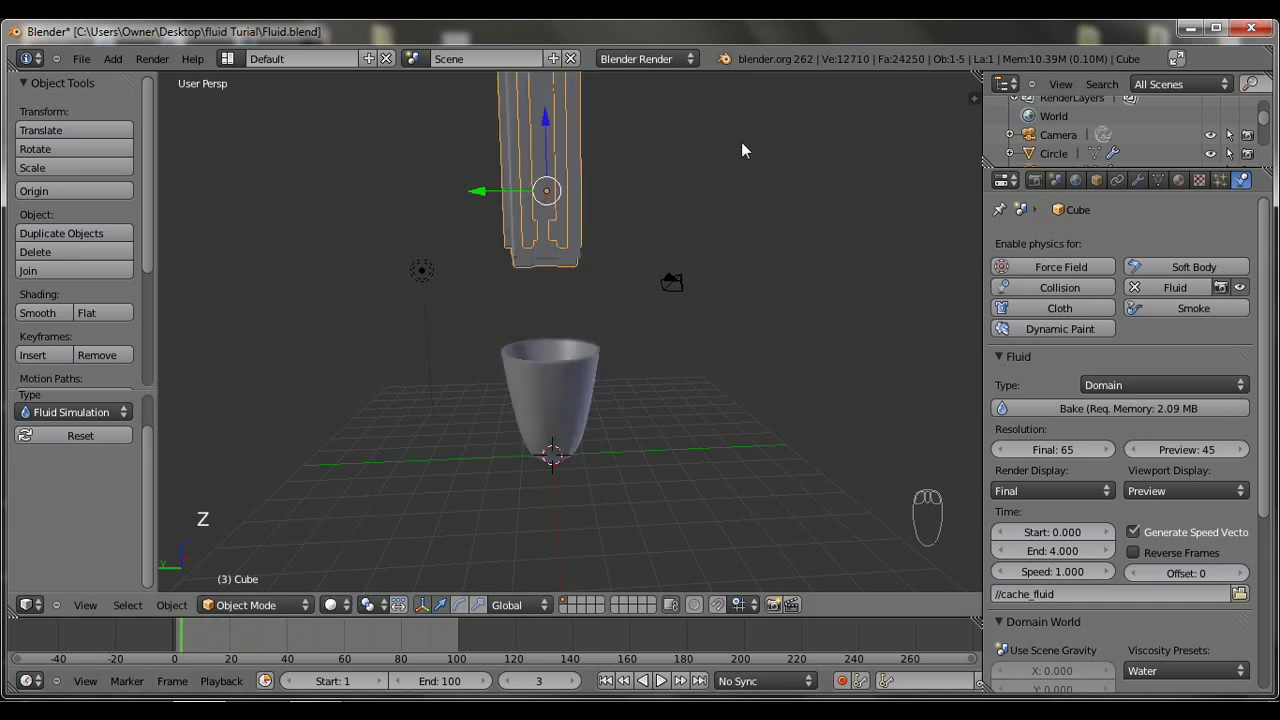
drag(185, 637, 292, 655)
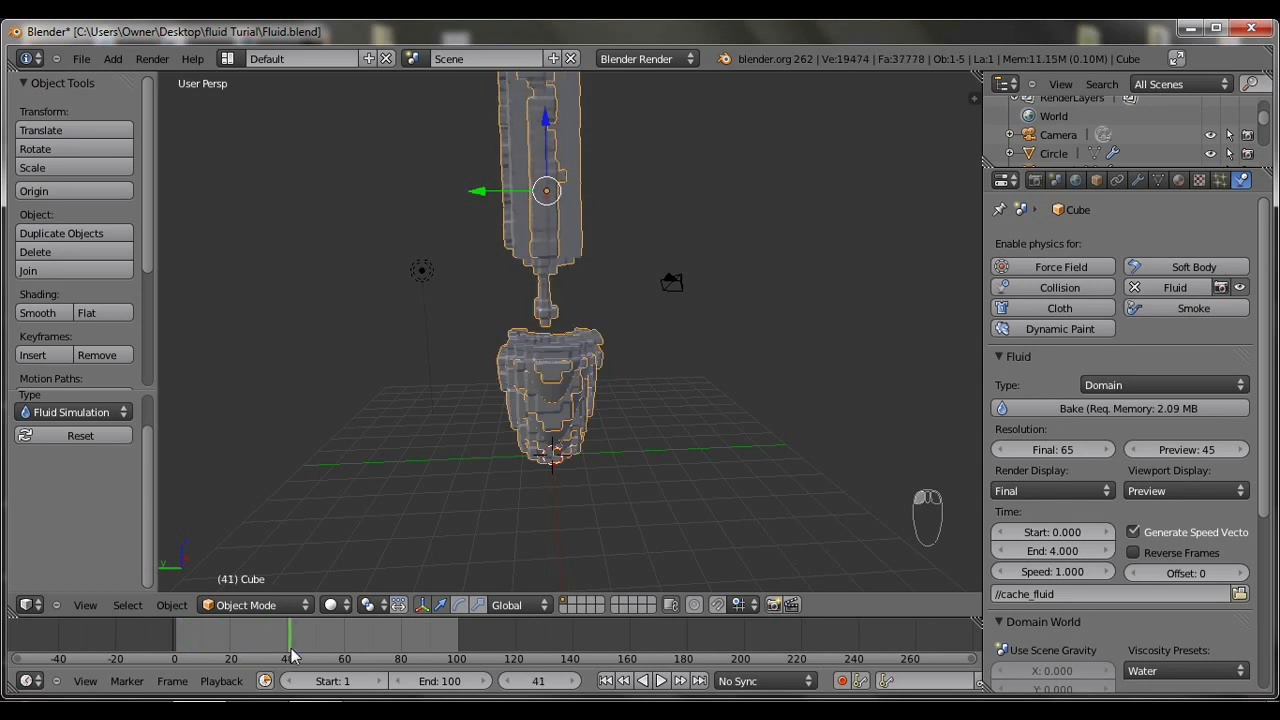
middle_drag(725, 323, 712, 401)
scroll(505, 381, up, 3)
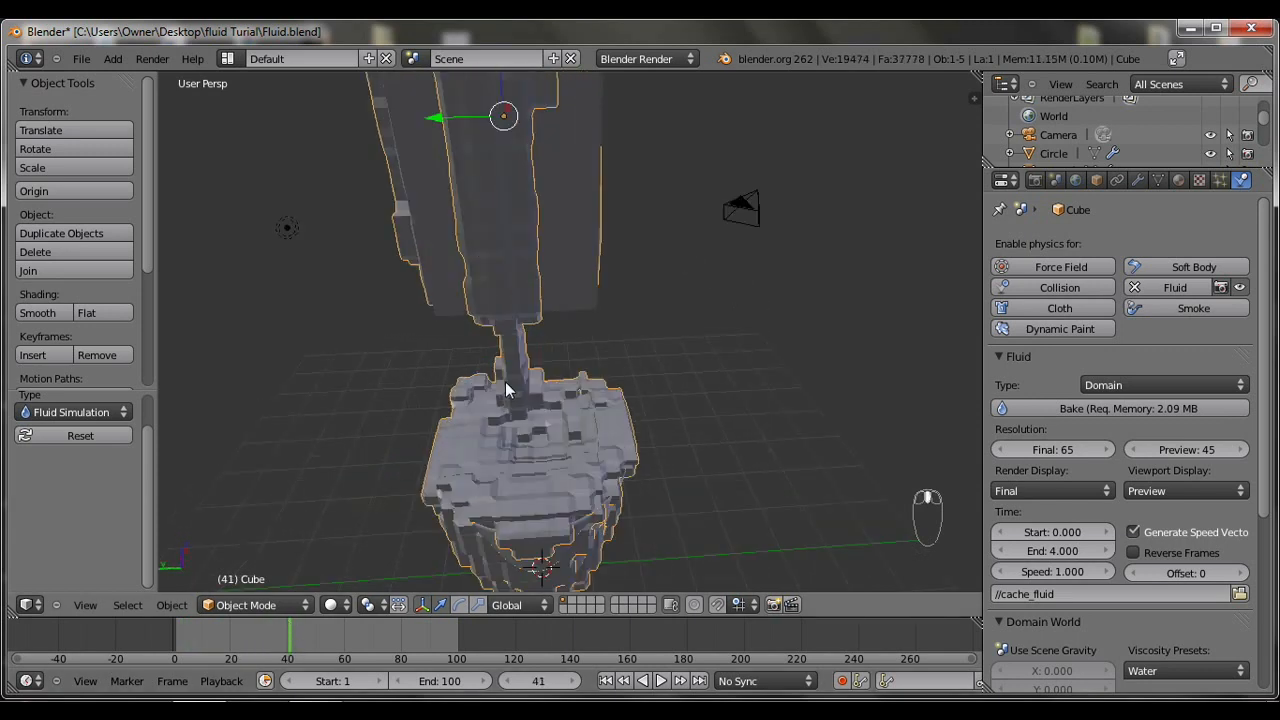
scroll(505, 381, up, 4)
scroll(603, 393, down, 3)
middle_drag(625, 400, 657, 371)
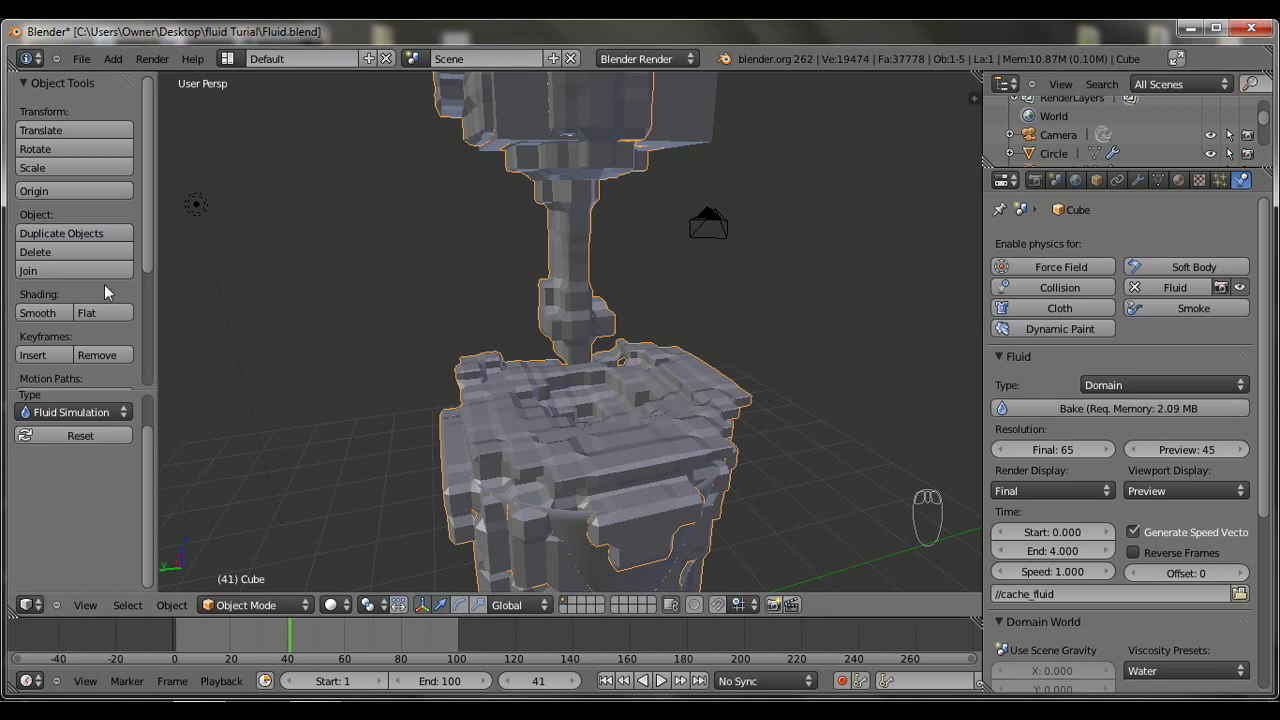
click(44, 313)
middle_drag(597, 352, 548, 320)
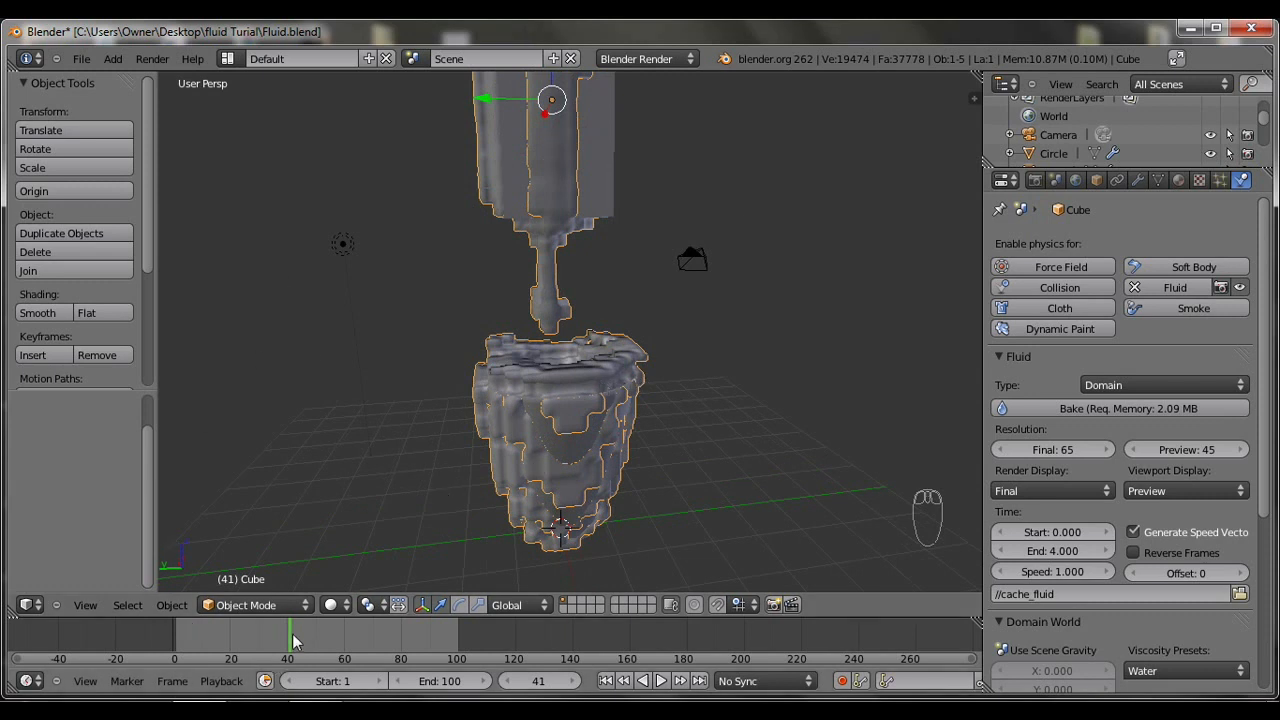
Play the fluid animation from frame 0, inspect the pour into the cup from several angles and rewind to frame 0.
drag(290, 640, 170, 652)
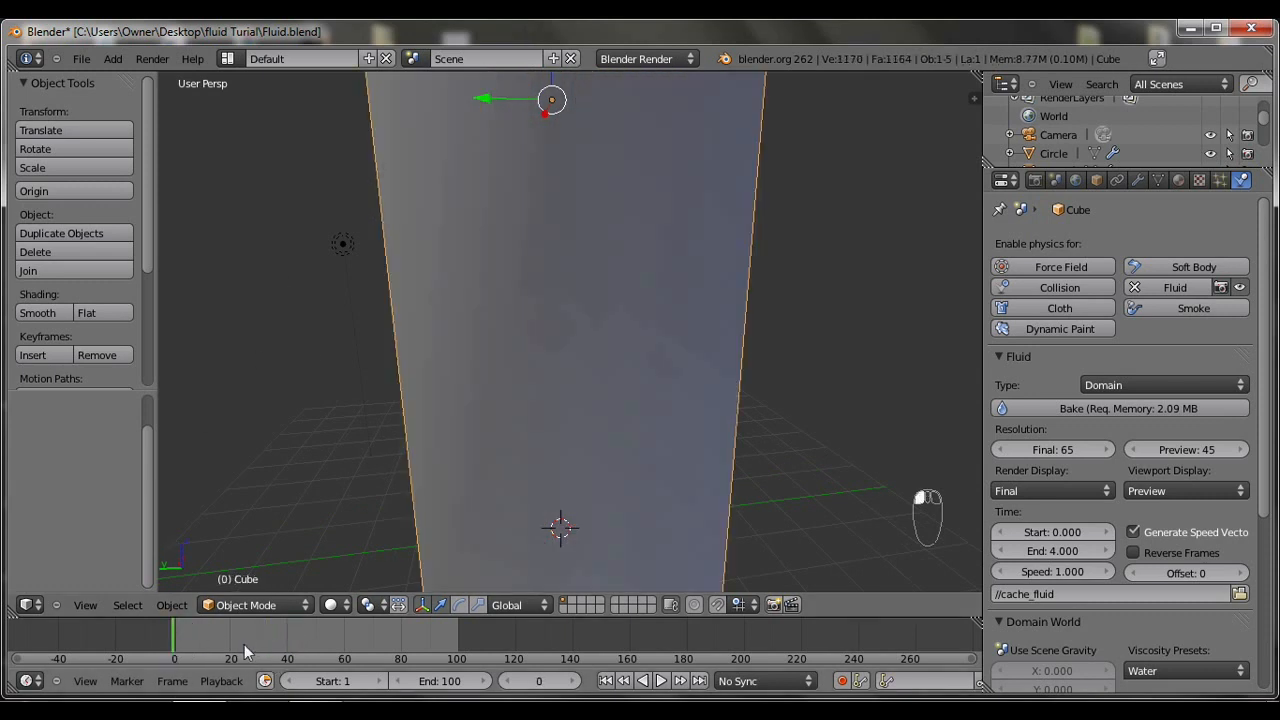
click(661, 680)
middle_drag(621, 434, 727, 435)
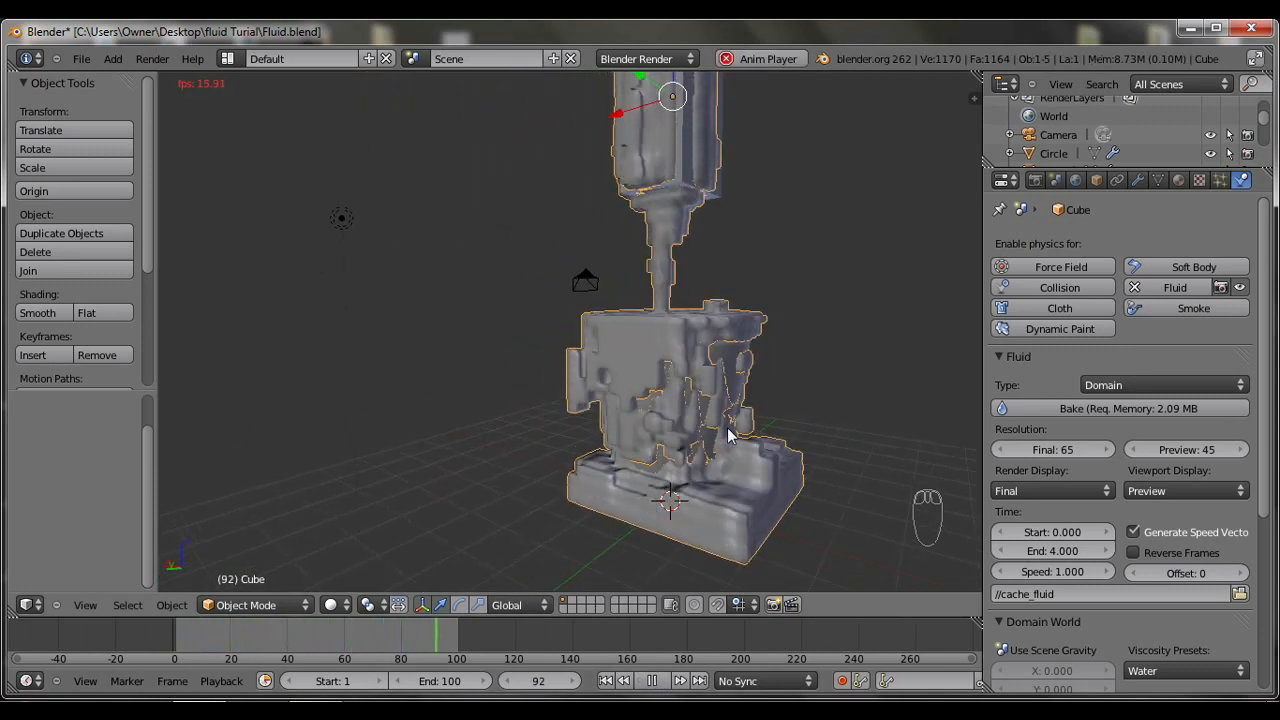
middle_drag(727, 435, 663, 424)
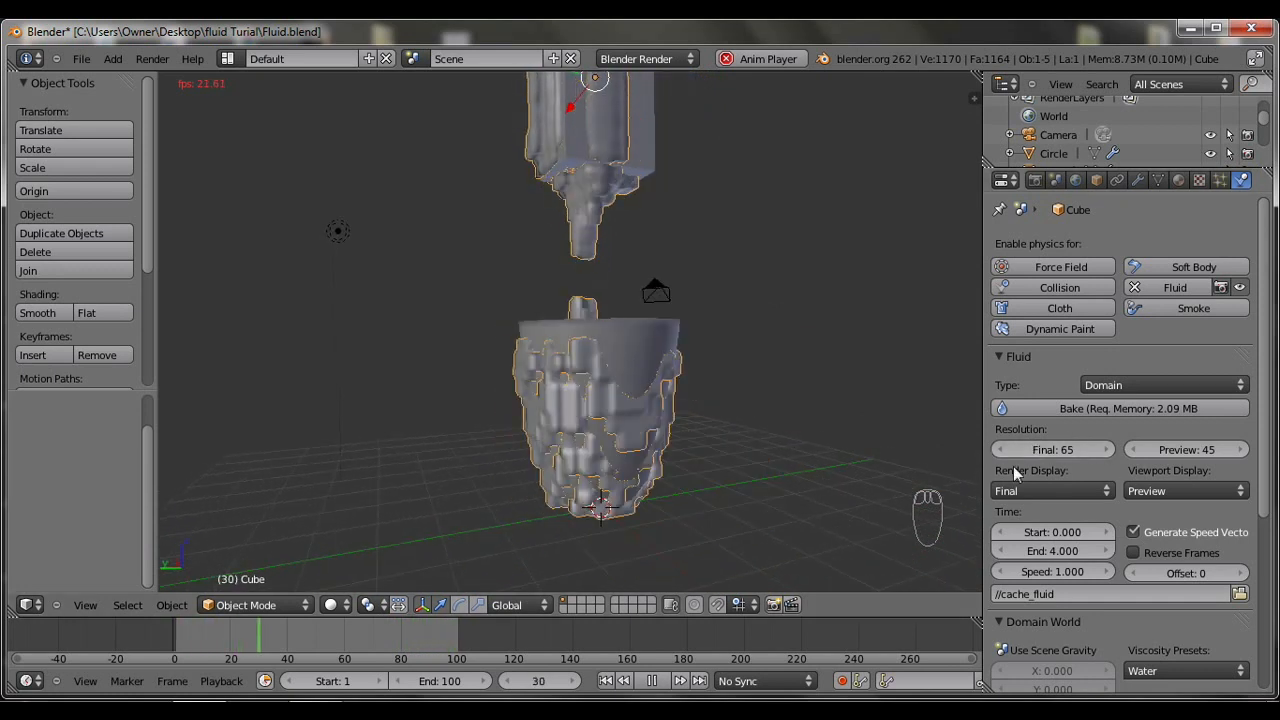
middle_drag(674, 371, 650, 336)
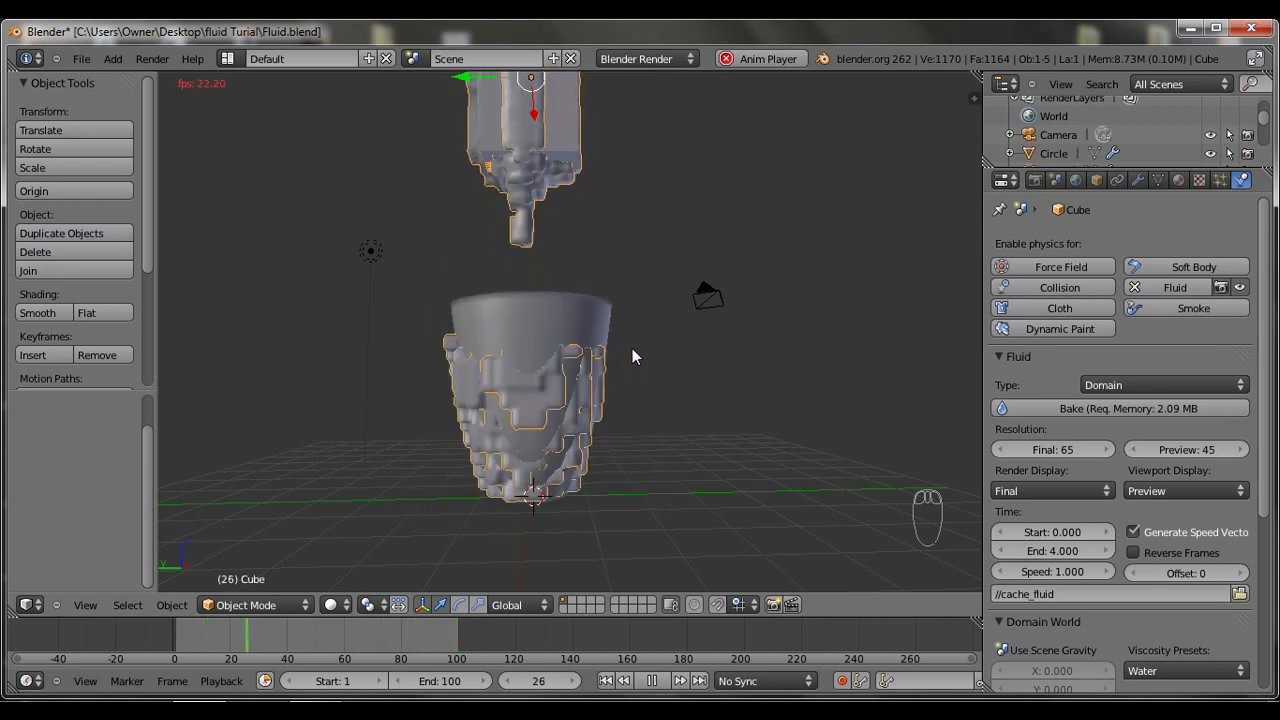
key(alt+a)
drag(348, 656, 174, 657)
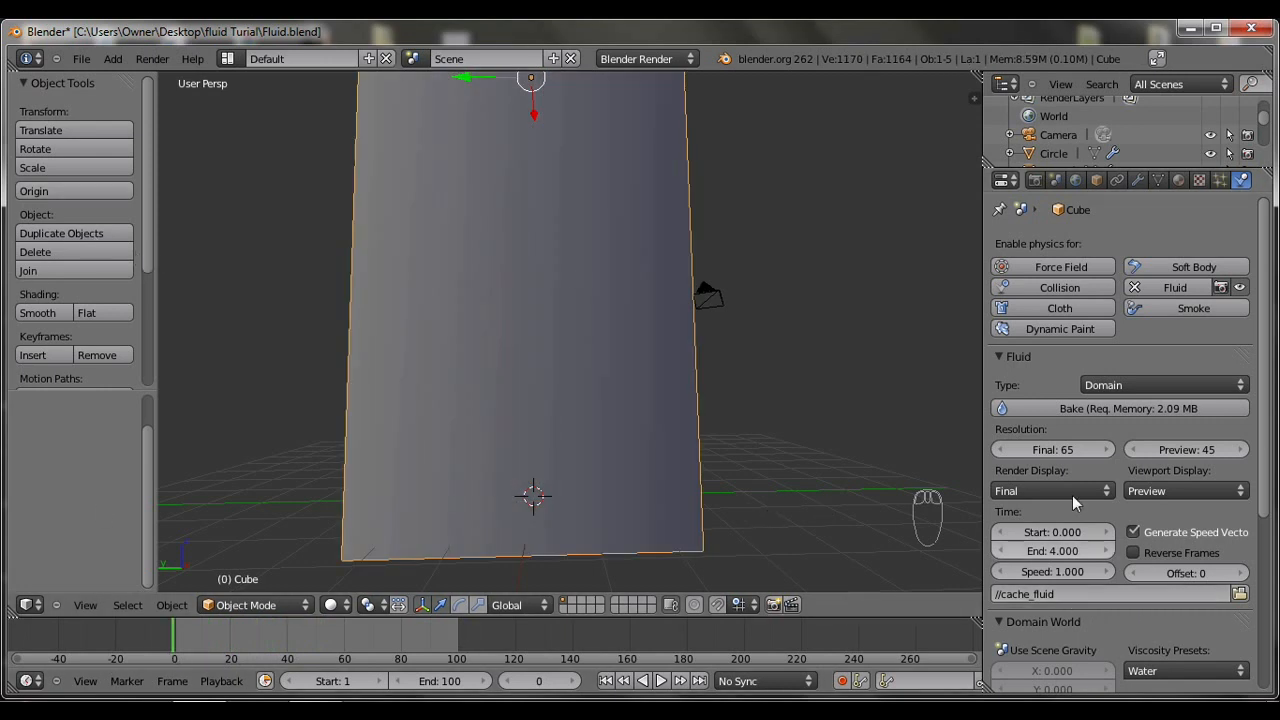
Change the domain's cache location to cache_fluid_final in the fluid Turial folder.
click(1240, 594)
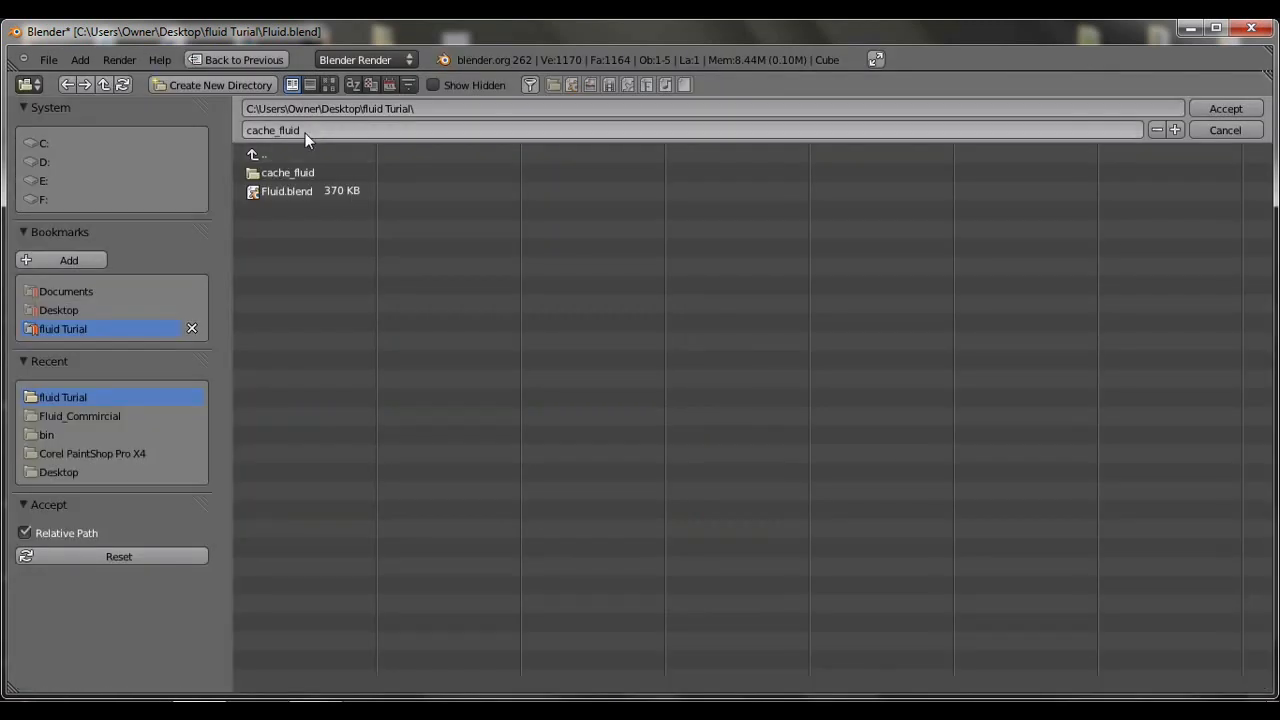
click(360, 130)
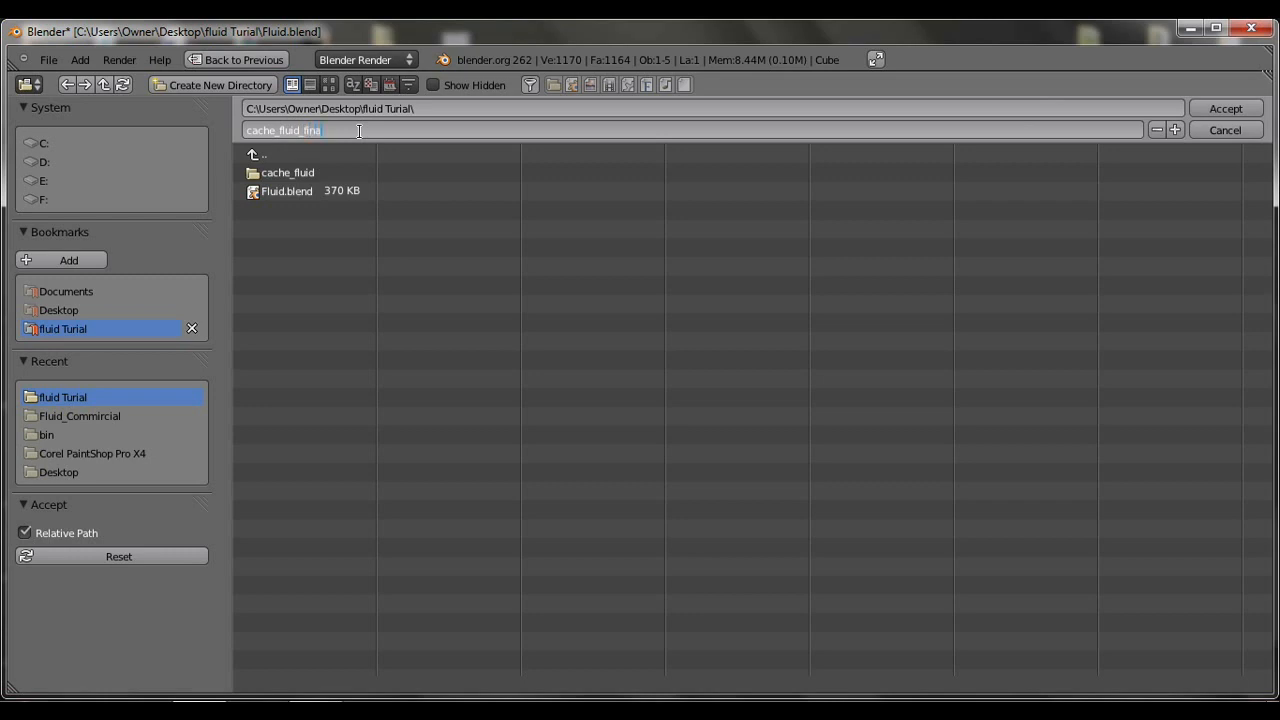
click(1212, 104)
click(1214, 104)
With the timeline at frame 0, set the domain's preview resolution to 5.
mouse_move(178, 645)
mouse_down()
mouse_move(420, 648)
mouse_move(168, 658)
mouse_up()
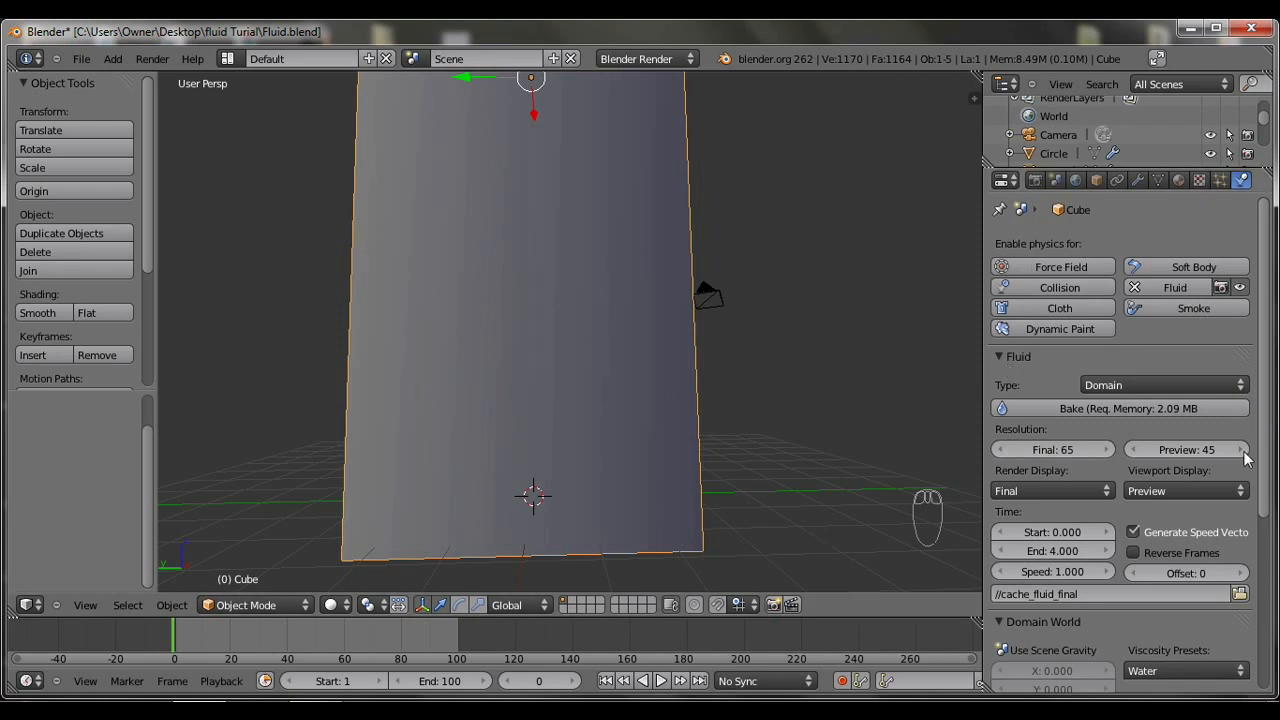
click(1193, 450)
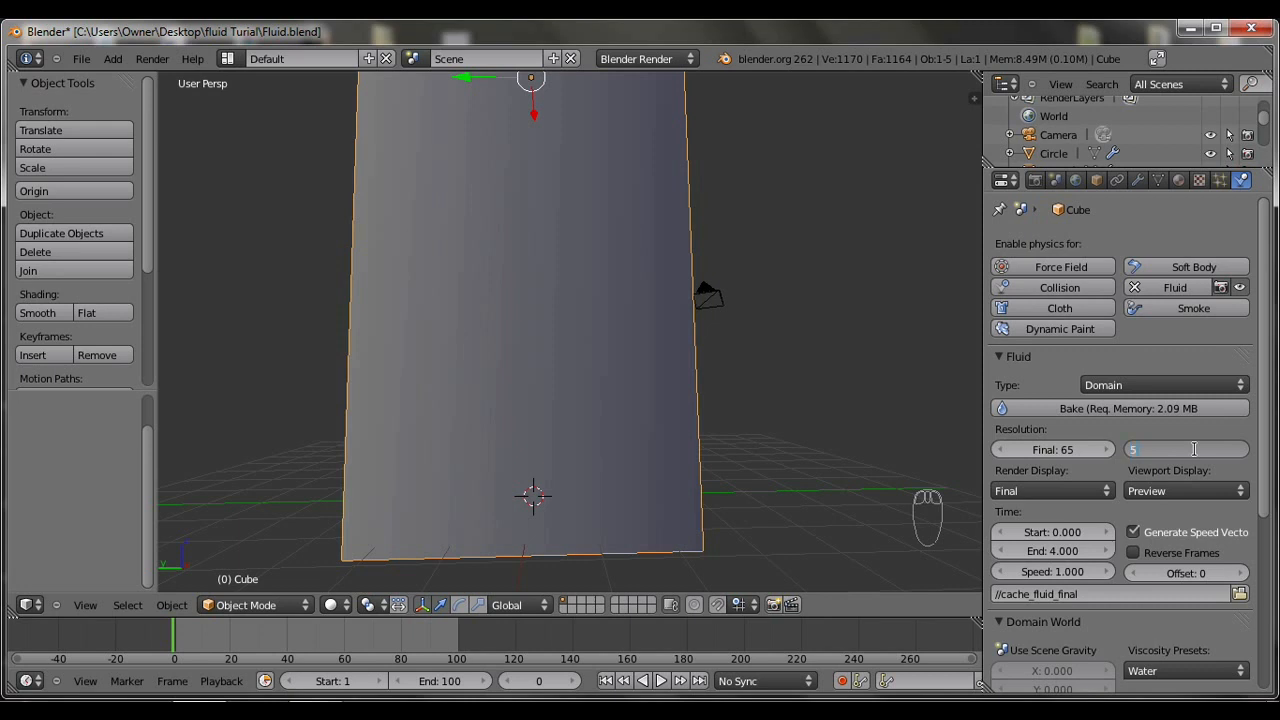
key(Return)
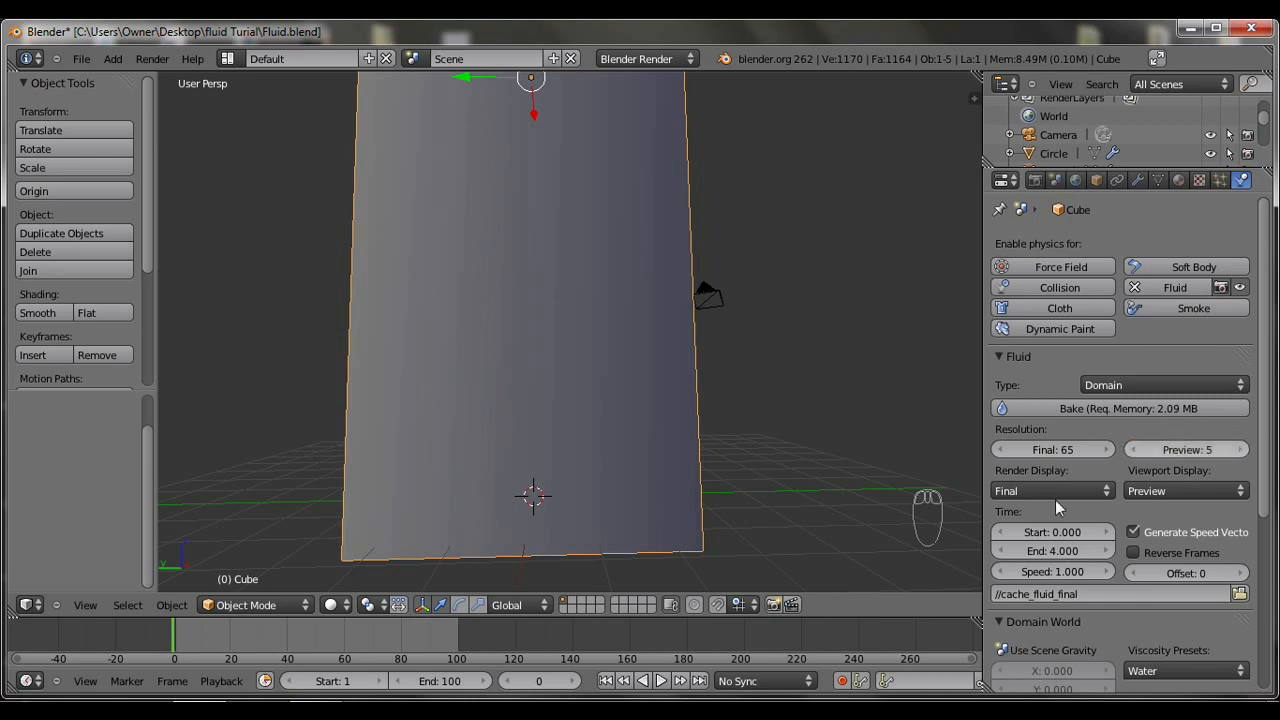
Review the domain's world, boundary and particle settings and collapse all three sections.
scroll(1193, 448, down, 4)
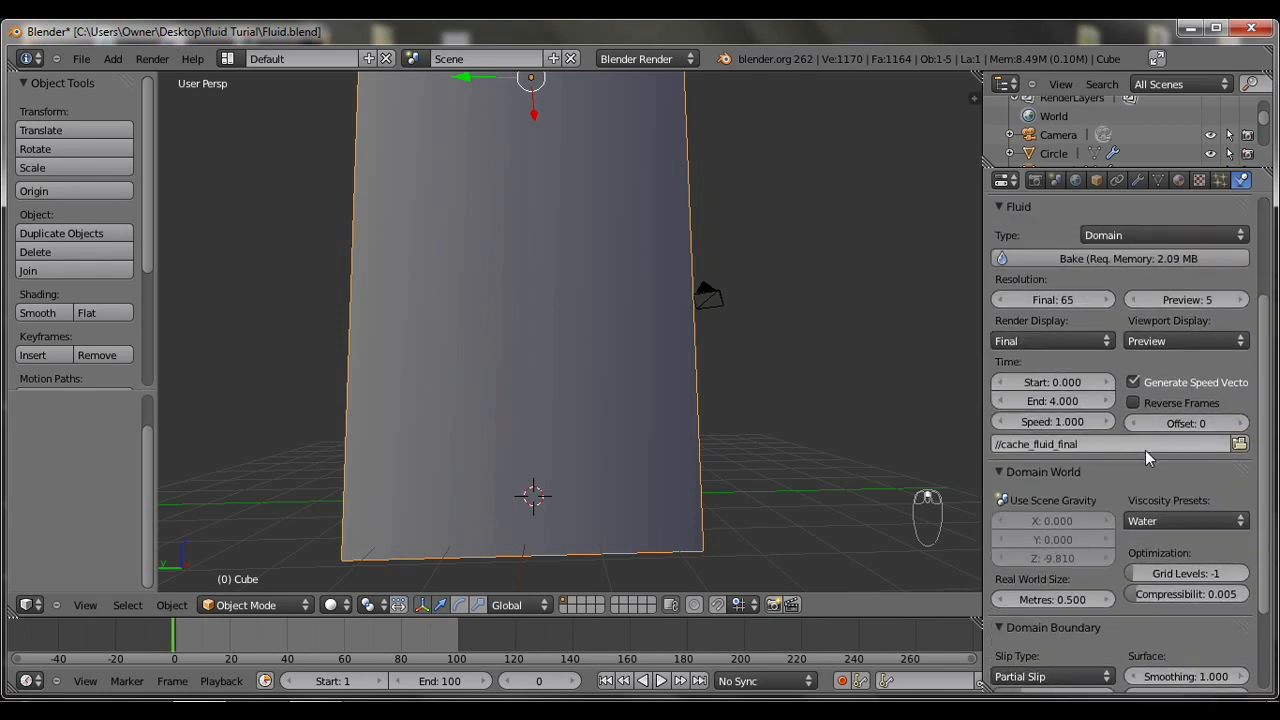
scroll(1139, 466, down, 3)
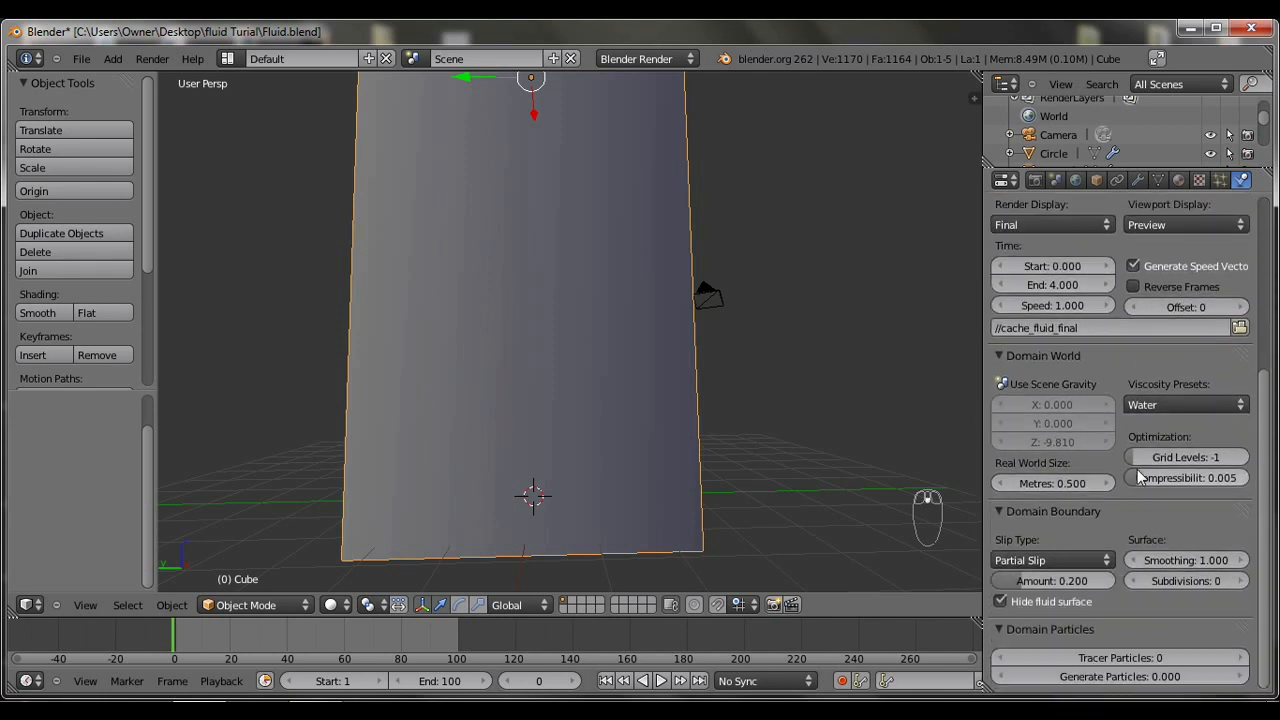
scroll(1195, 340, up, 1)
scroll(1200, 328, down, 1)
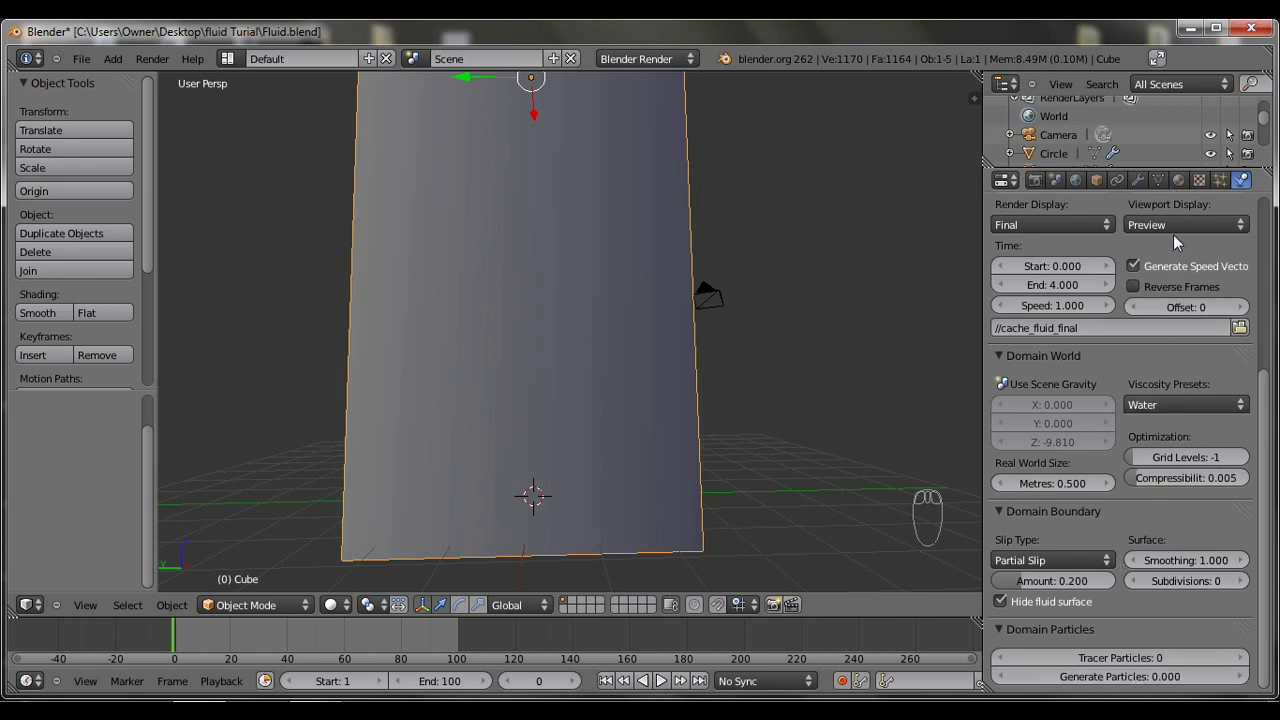
scroll(1150, 370, up, 2)
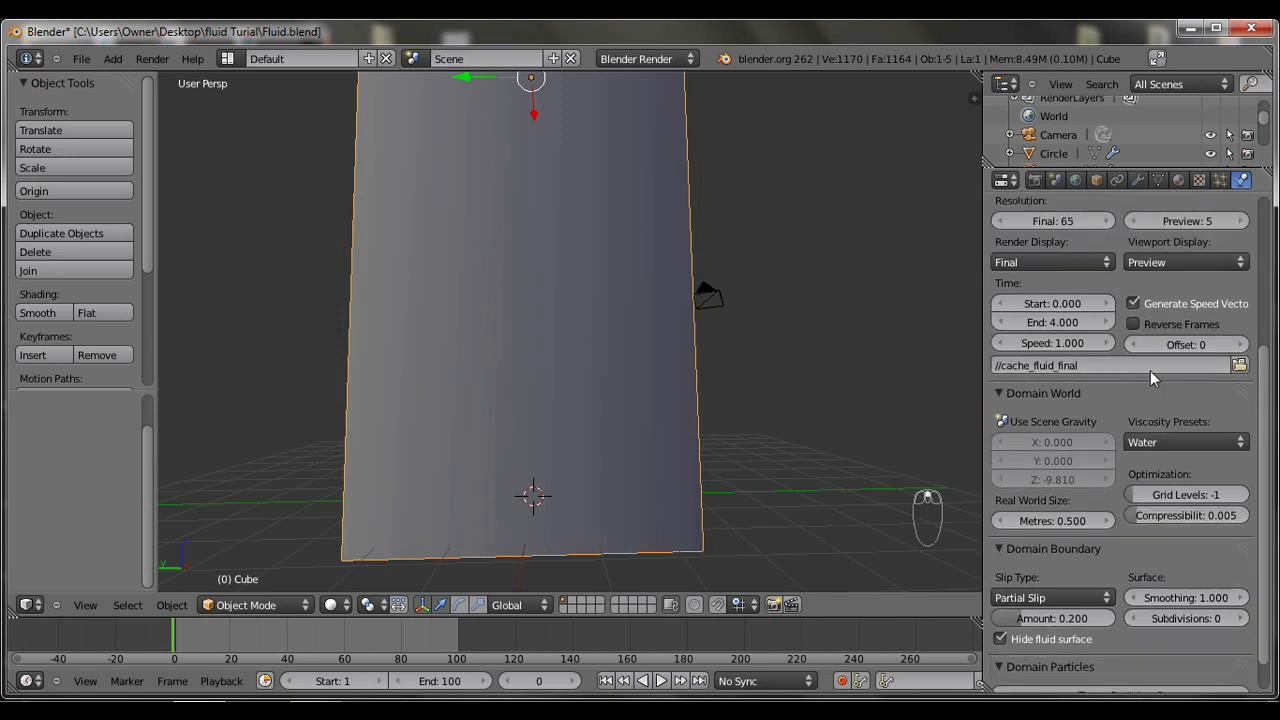
click(1030, 432)
click(1028, 458)
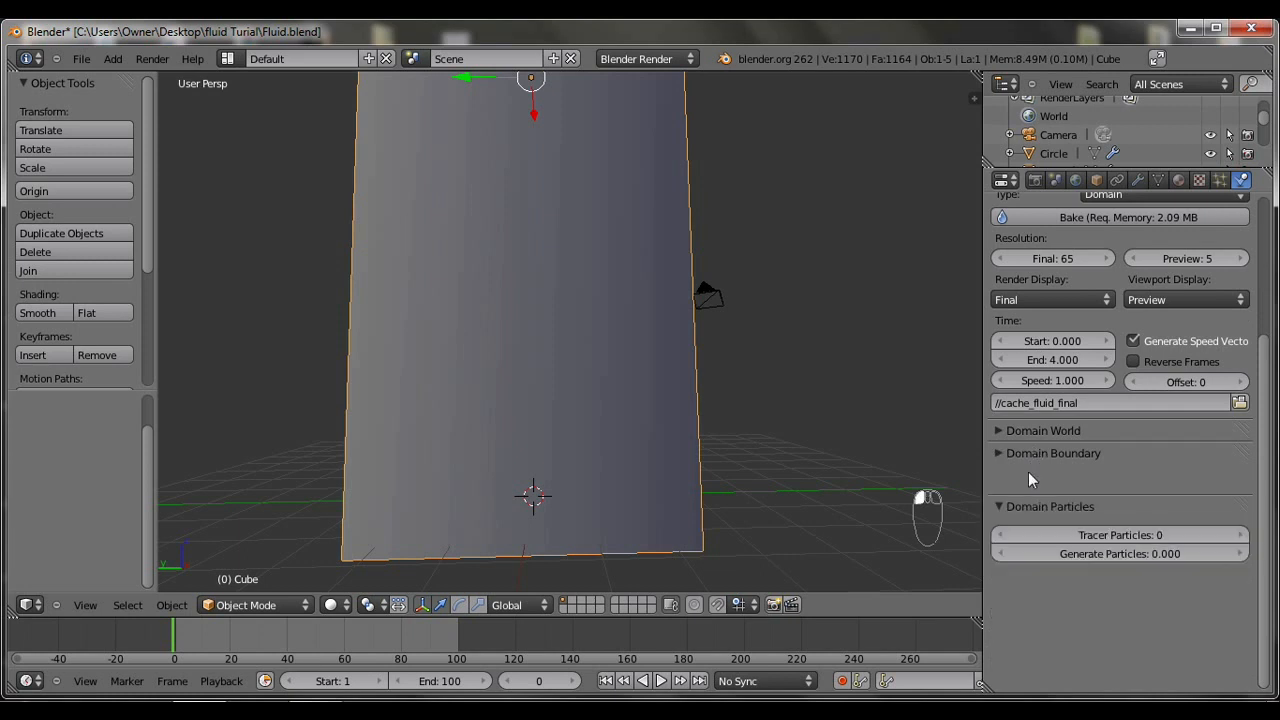
click(1028, 478)
scroll(1188, 560, up, 5)
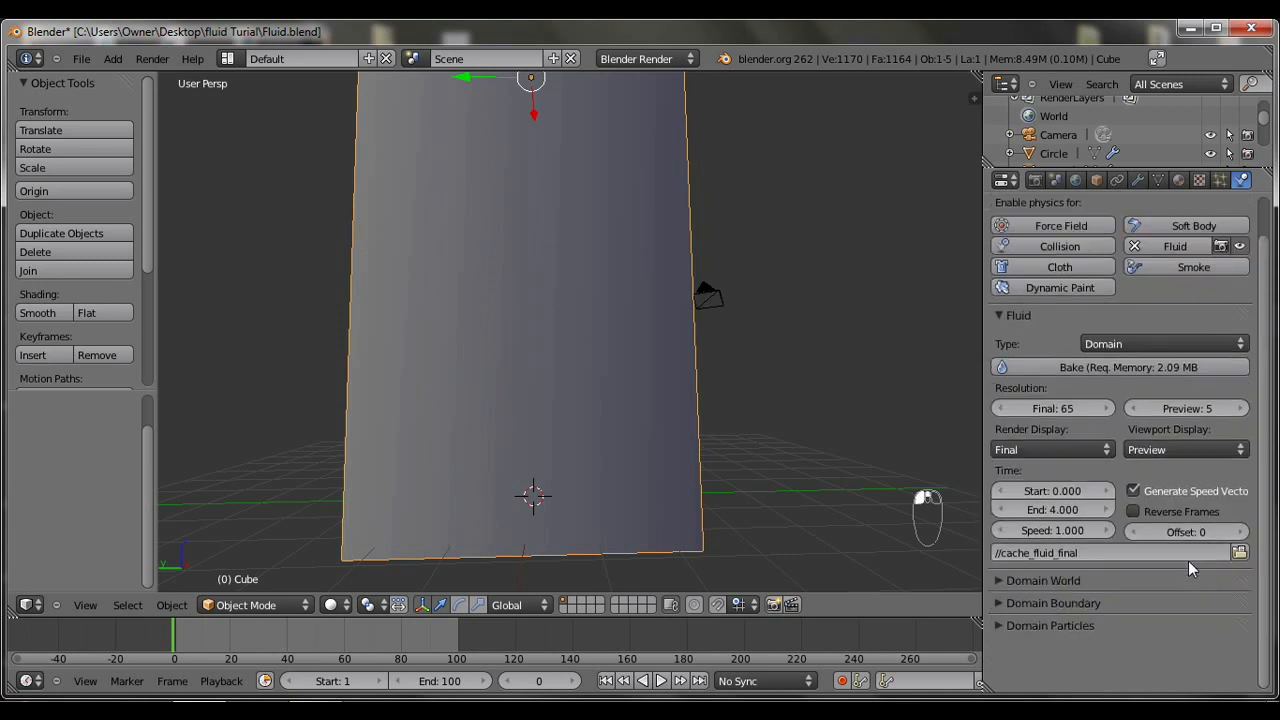
Set the fluid domain's final resolution to 150.
click(1079, 454)
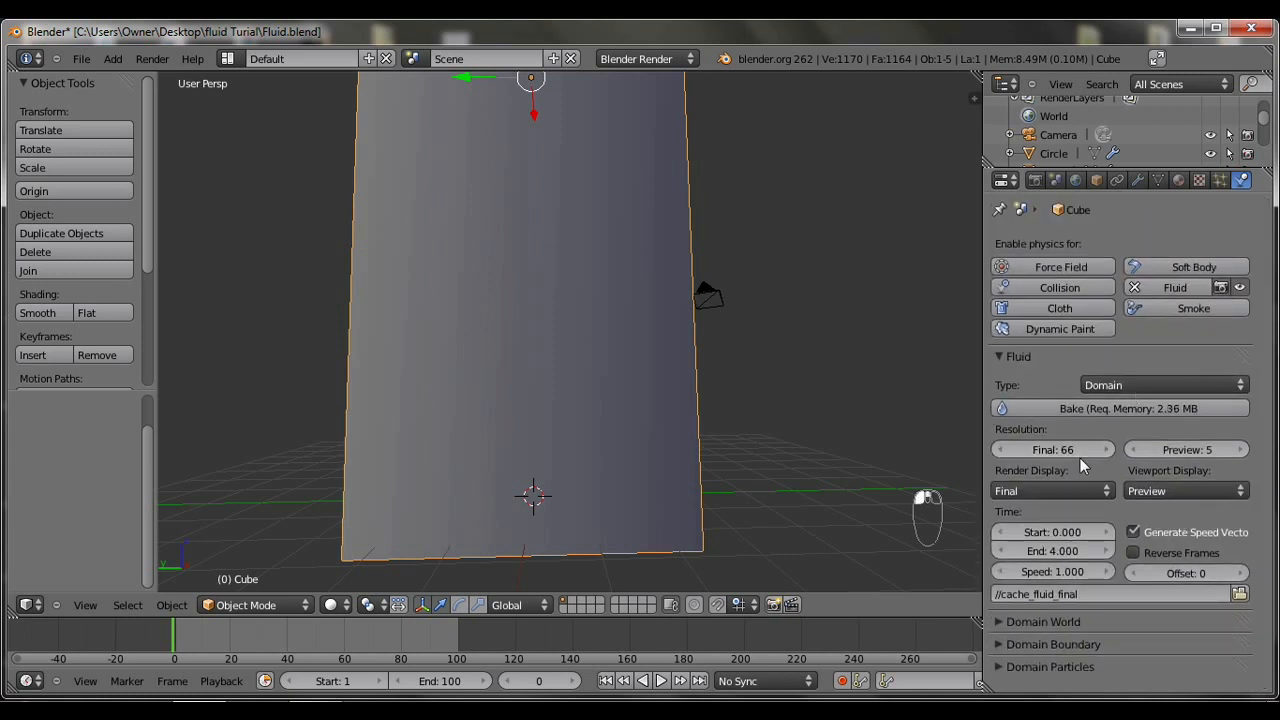
click(1048, 449)
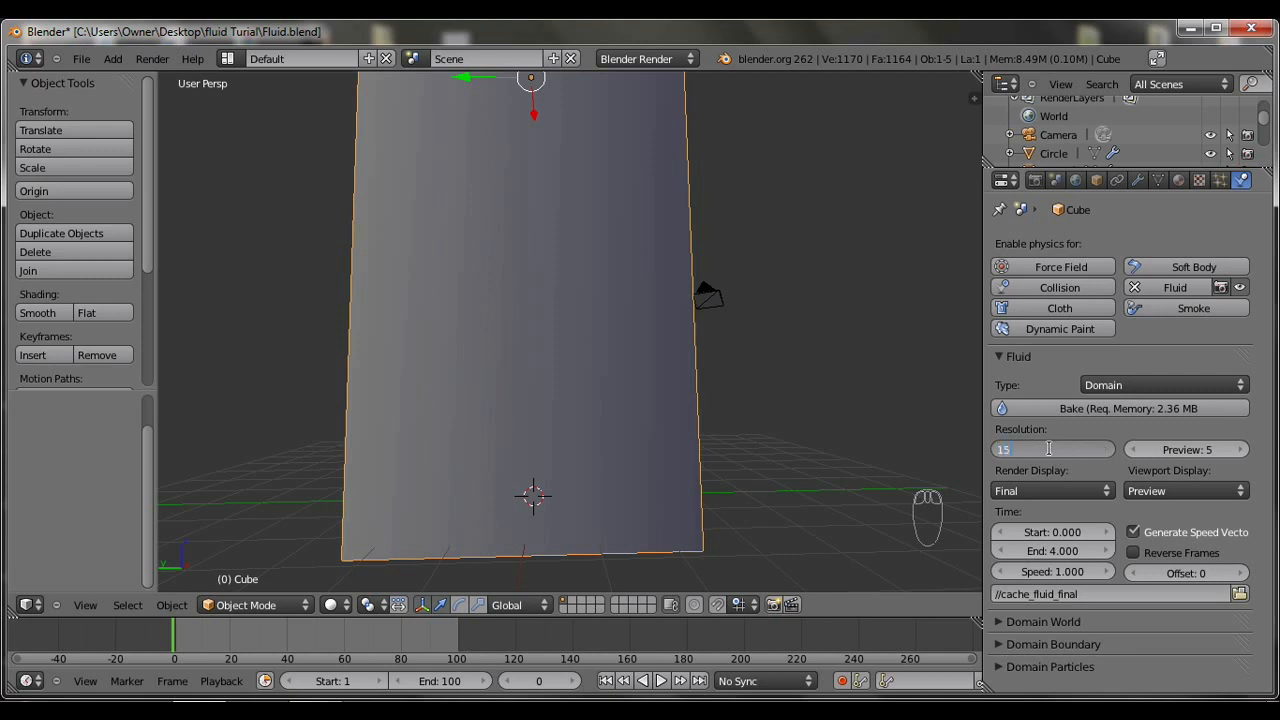
text(150)
key(Return)
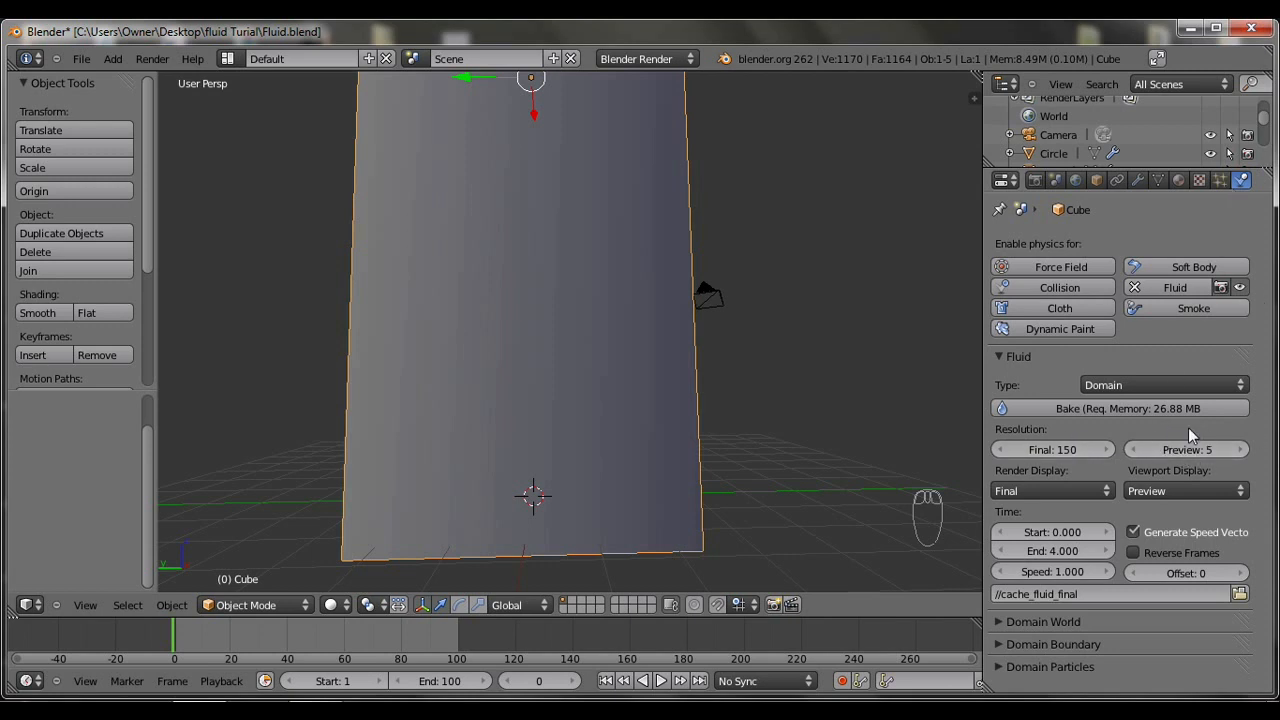
click(1132, 449)
click(1132, 449)
click(1132, 449)
click(1133, 448)
click(1243, 450)
click(1243, 450)
click(1243, 450)
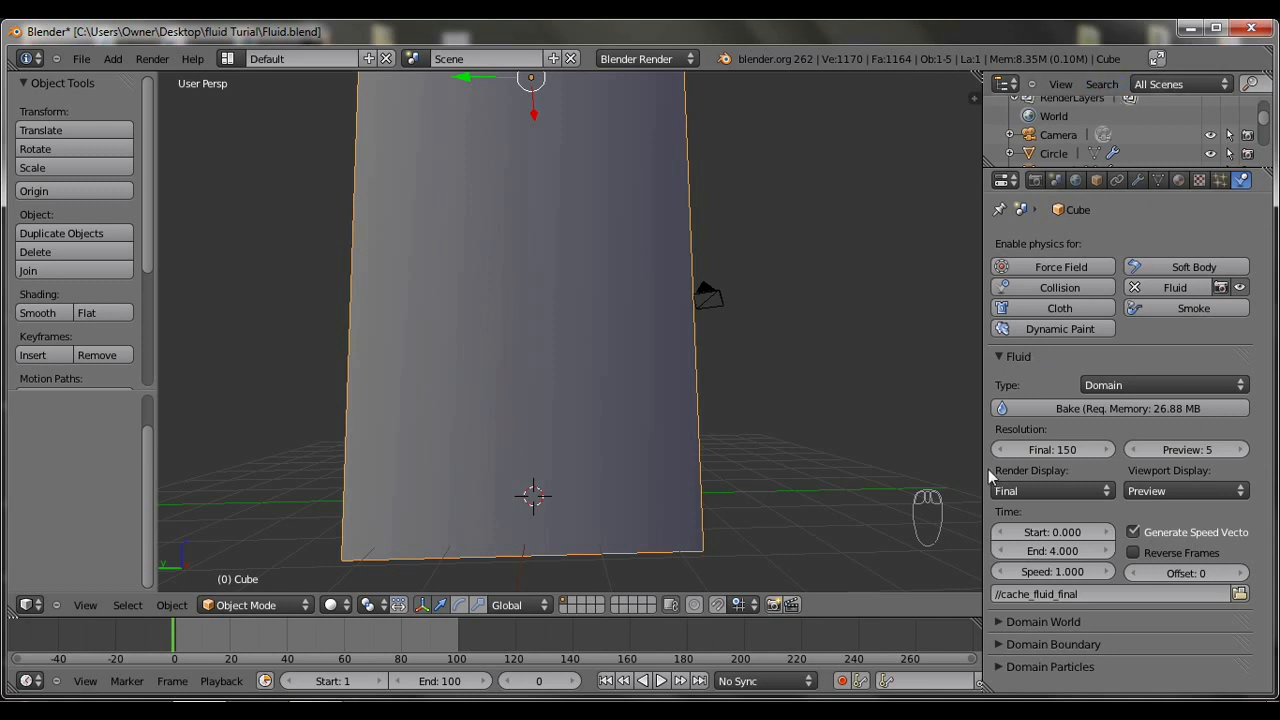
Bake the domain's fluid simulation with the final settings.
click(1043, 406)
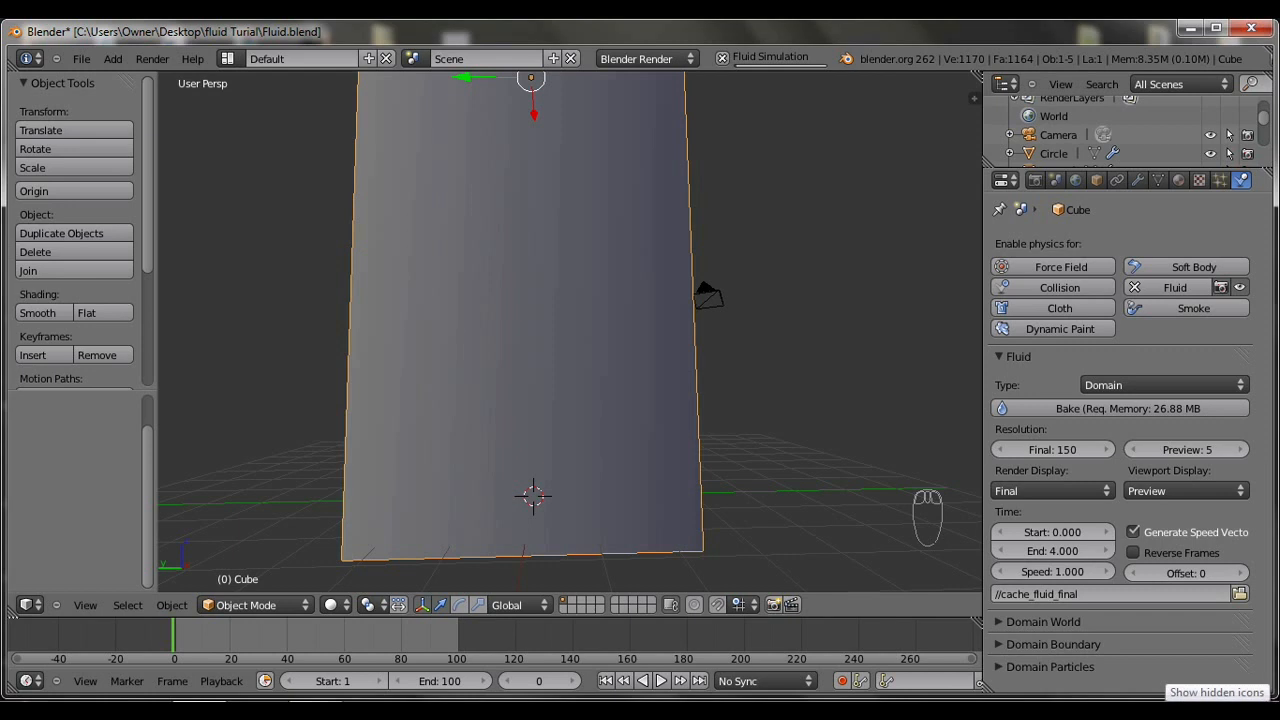
click(1163, 711)
right_click(1133, 625)
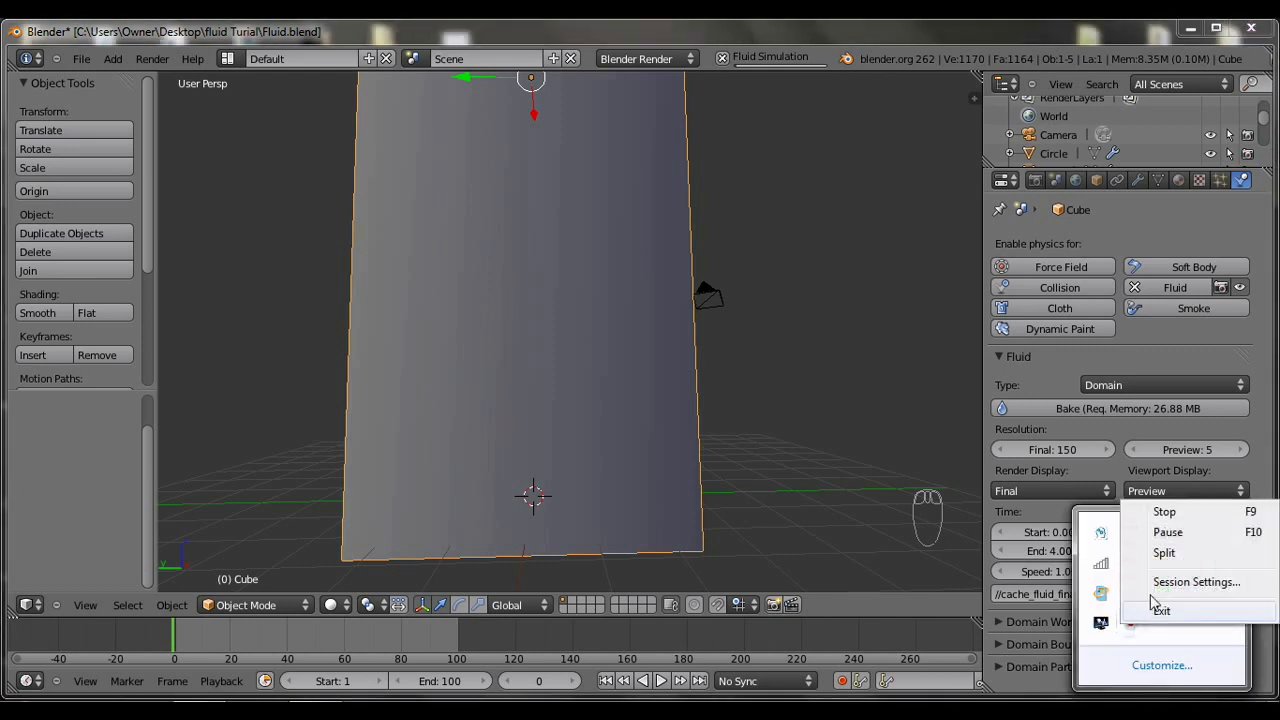
click(1148, 550)
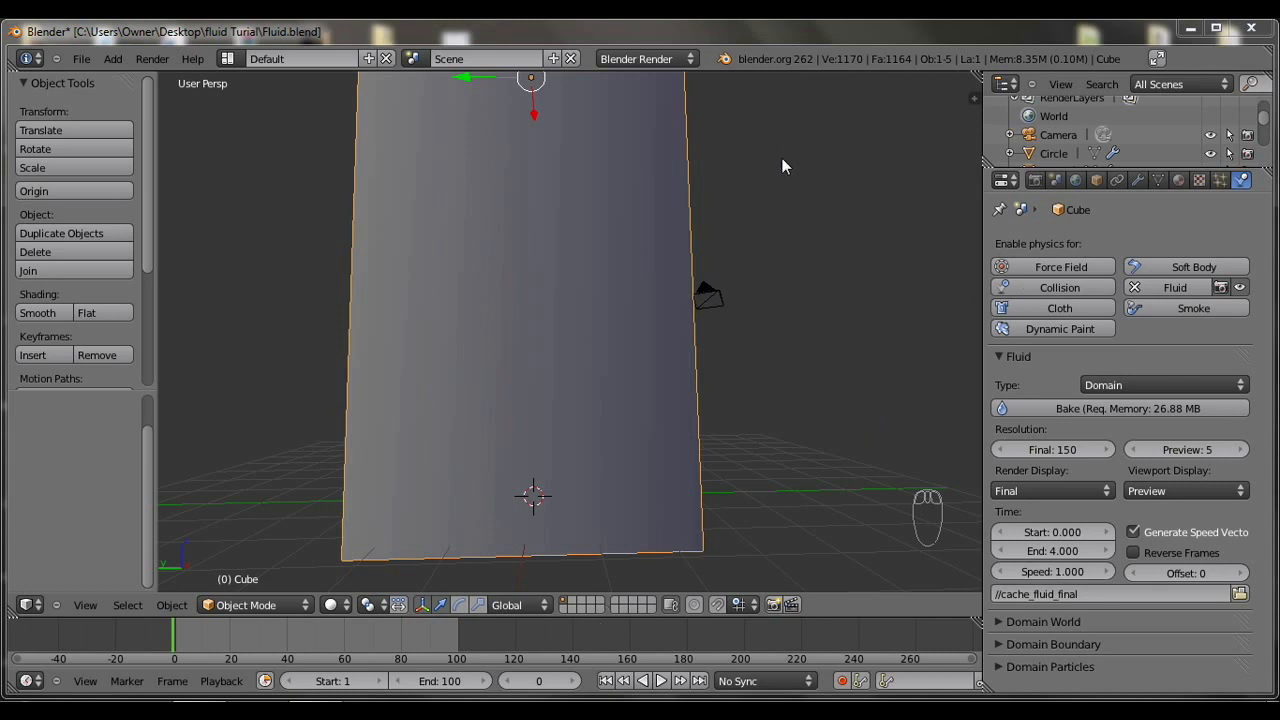
Play the baked fluid animation, inspect the pour into the cup from several angles and rewind to frame 0.
click(665, 690)
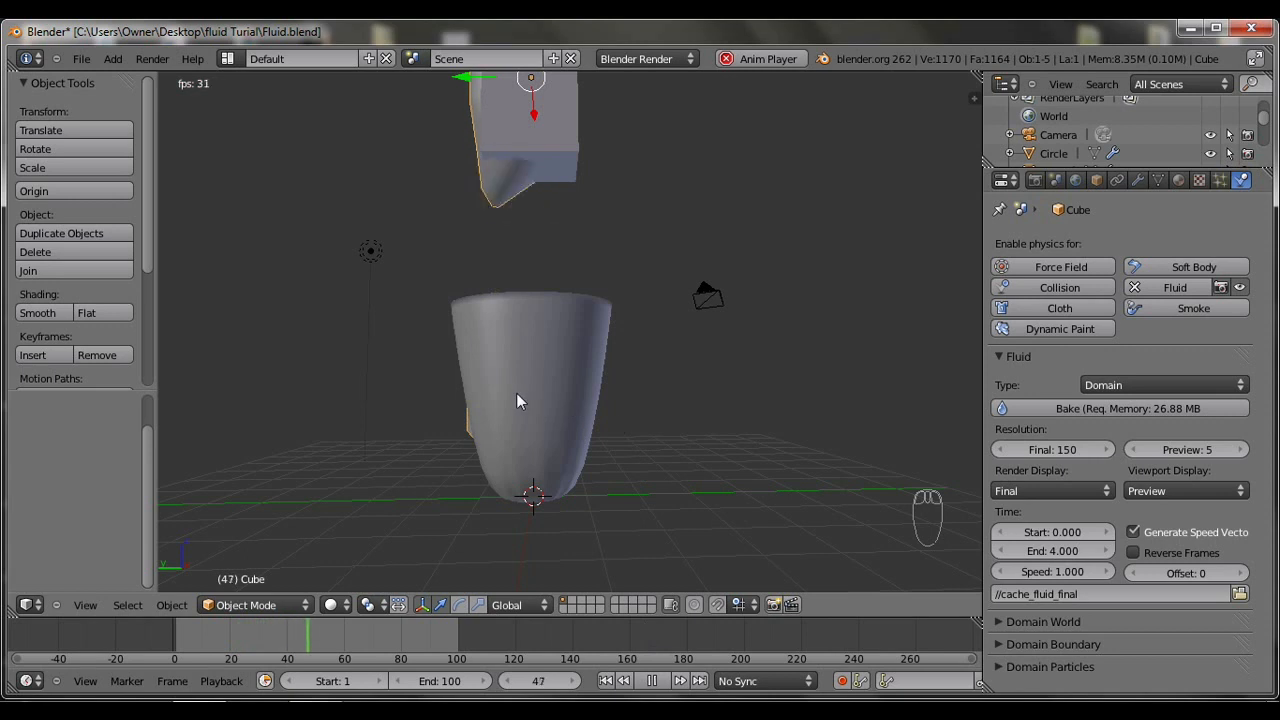
middle_drag(587, 279, 744, 340)
scroll(567, 404, up, 6)
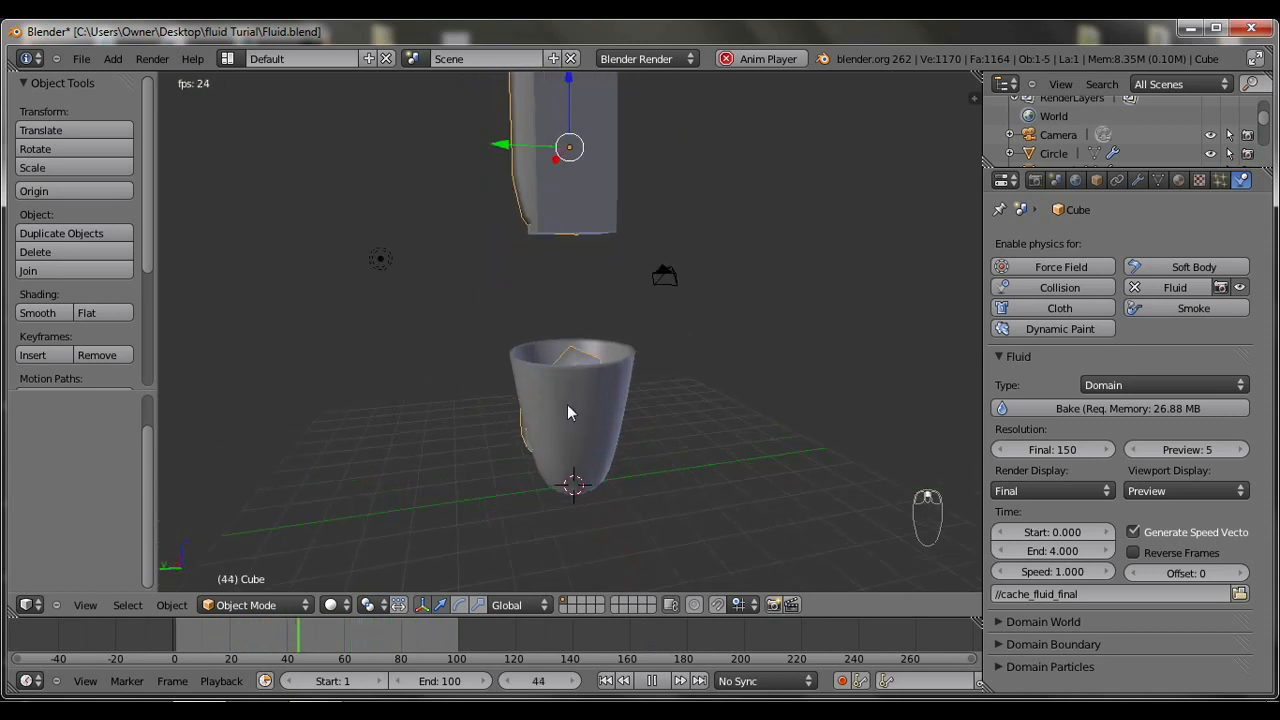
scroll(576, 404, down, 6)
middle_drag(576, 404, 565, 368)
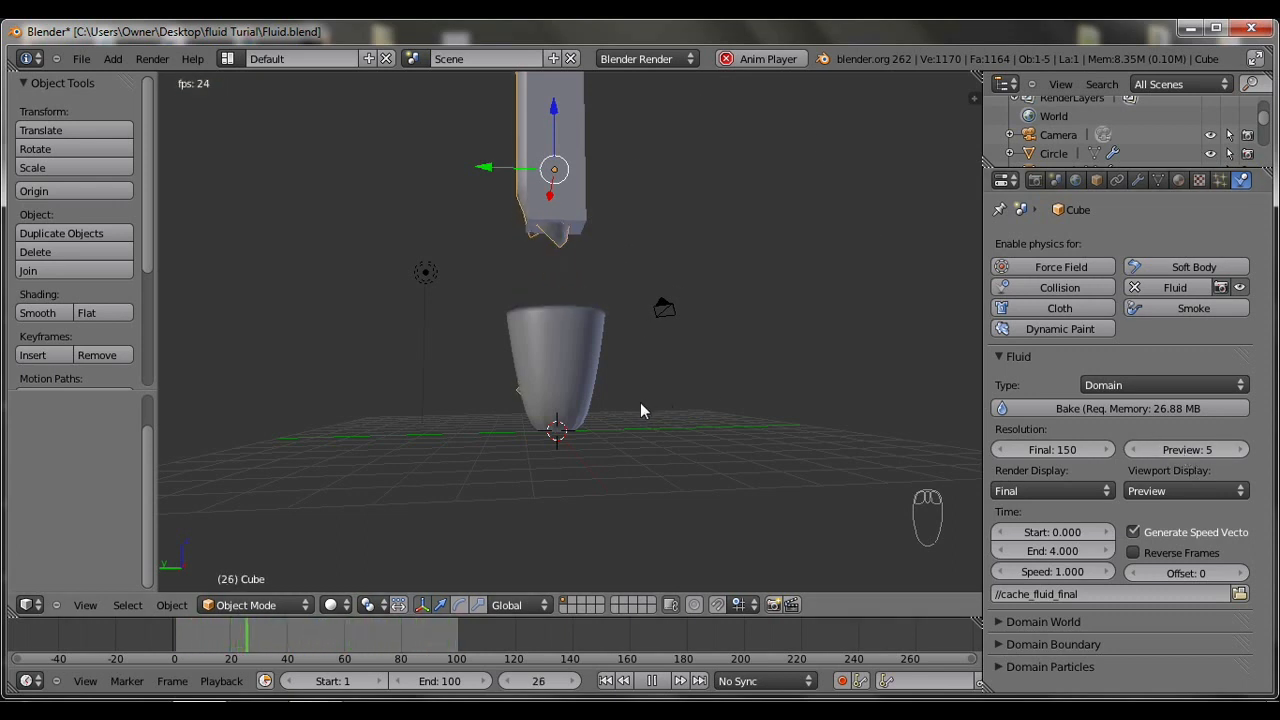
click(654, 683)
drag(354, 650, 146, 646)
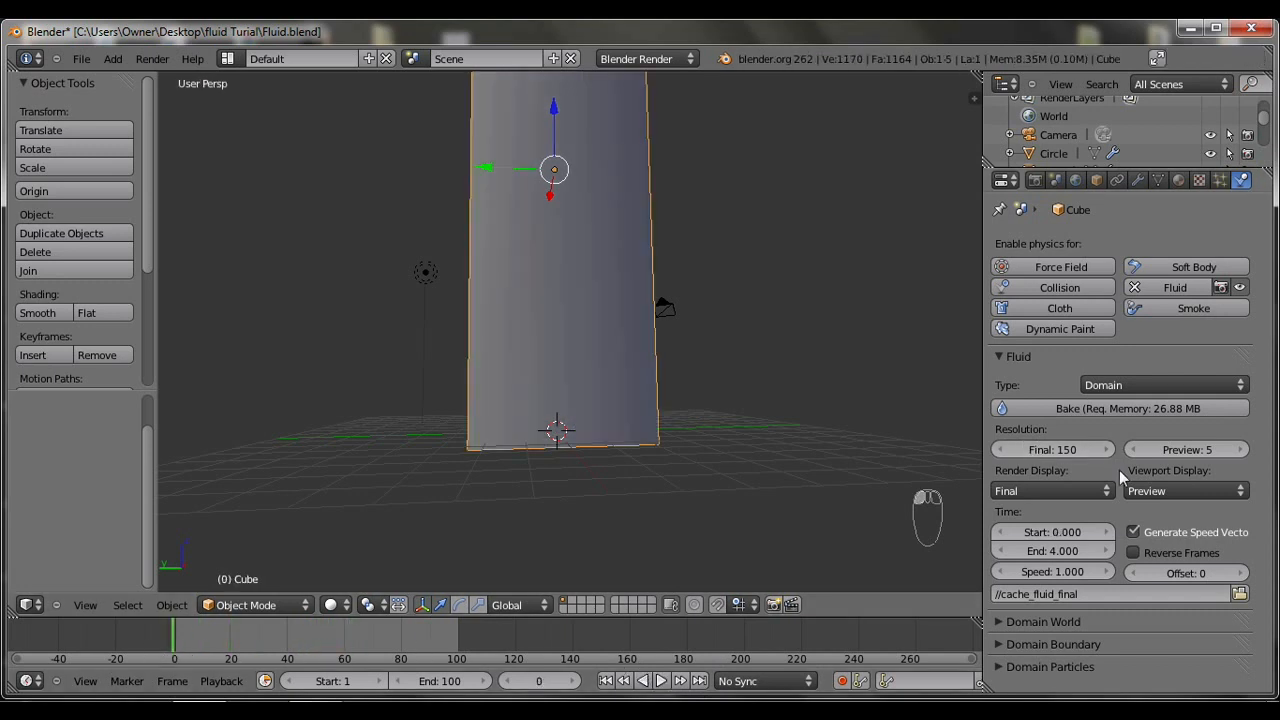
Set the domain's viewport display to Final and play the fluid animation through once.
click(1205, 489)
click(1141, 437)
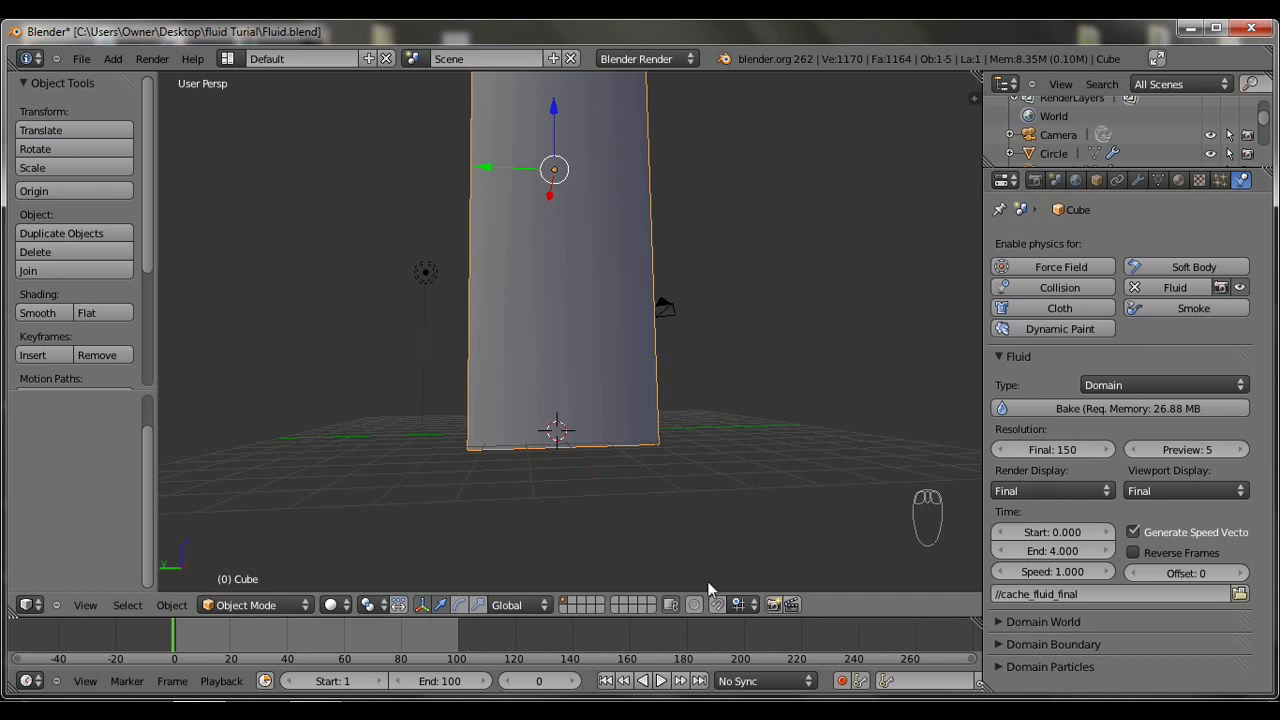
click(661, 680)
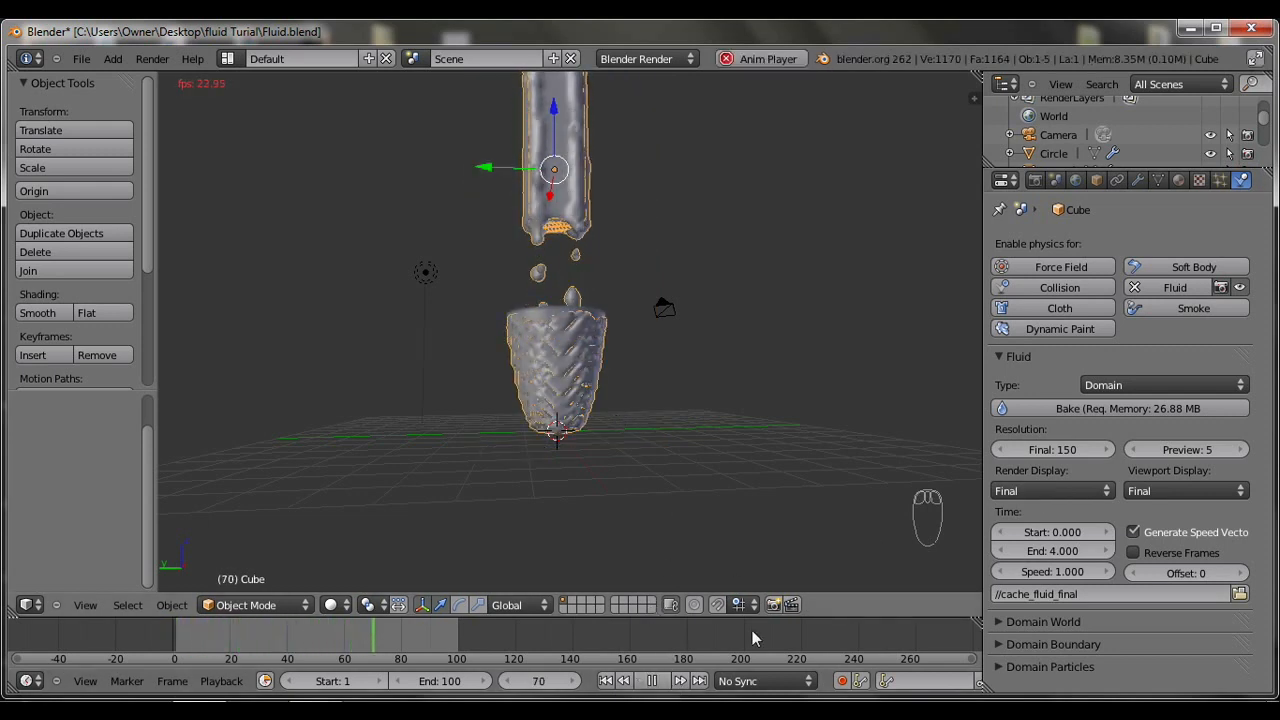
click(653, 681)
Examine the fluid around the cup's rim and walls up close, scrubbing the timeline between frames 76 and 99.
click(455, 638)
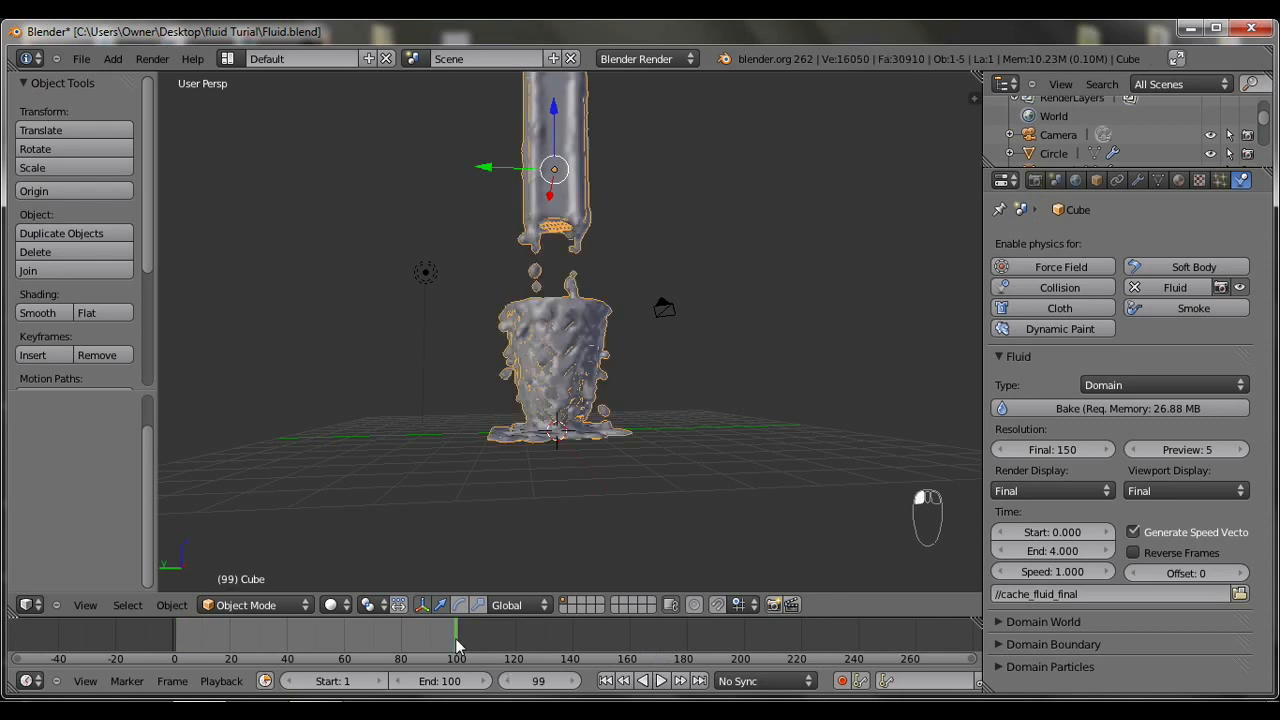
middle_drag(395, 380, 460, 395)
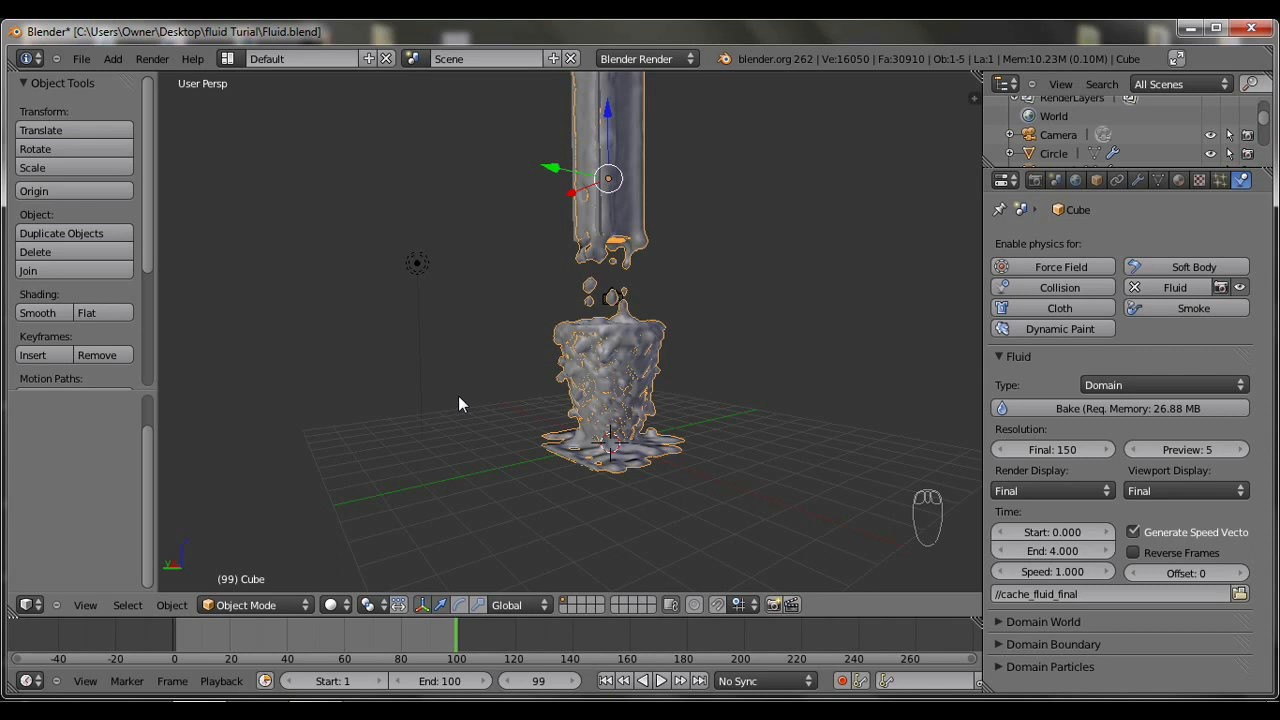
scroll(575, 395, up, 5)
scroll(658, 427, down, 5)
drag(440, 636, 390, 637)
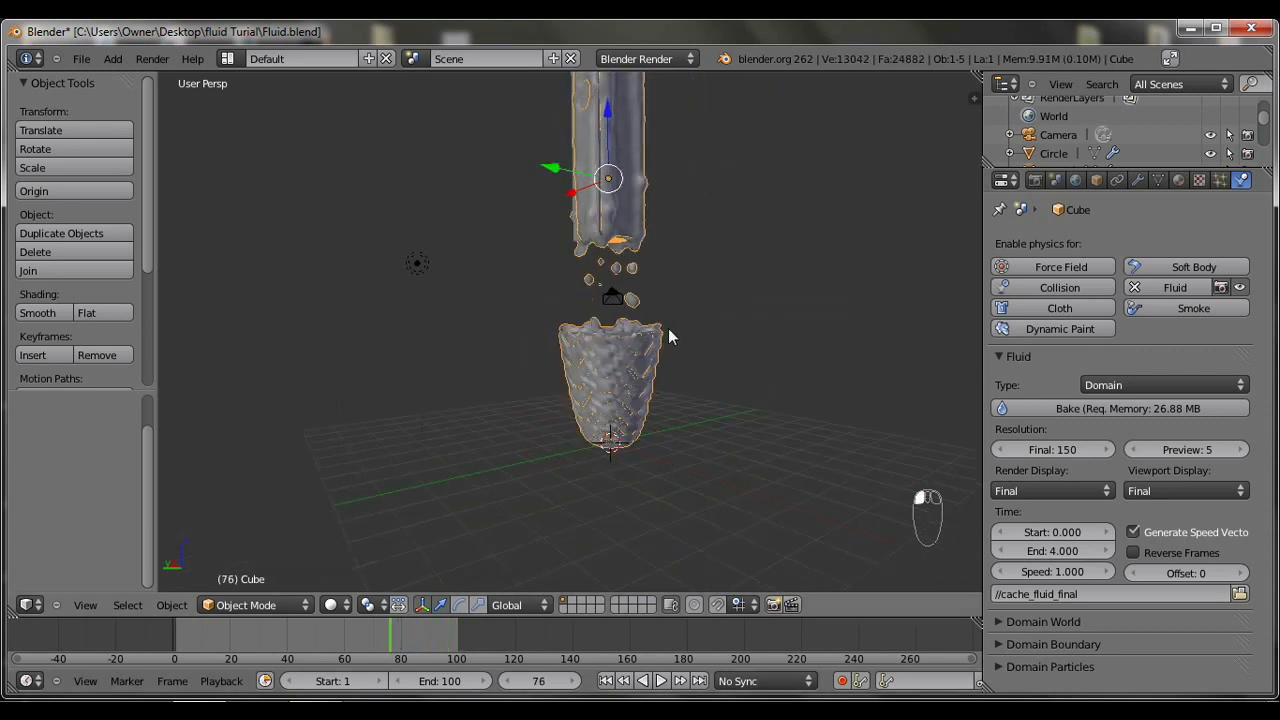
drag(389, 634, 454, 636)
scroll(745, 322, up, 6)
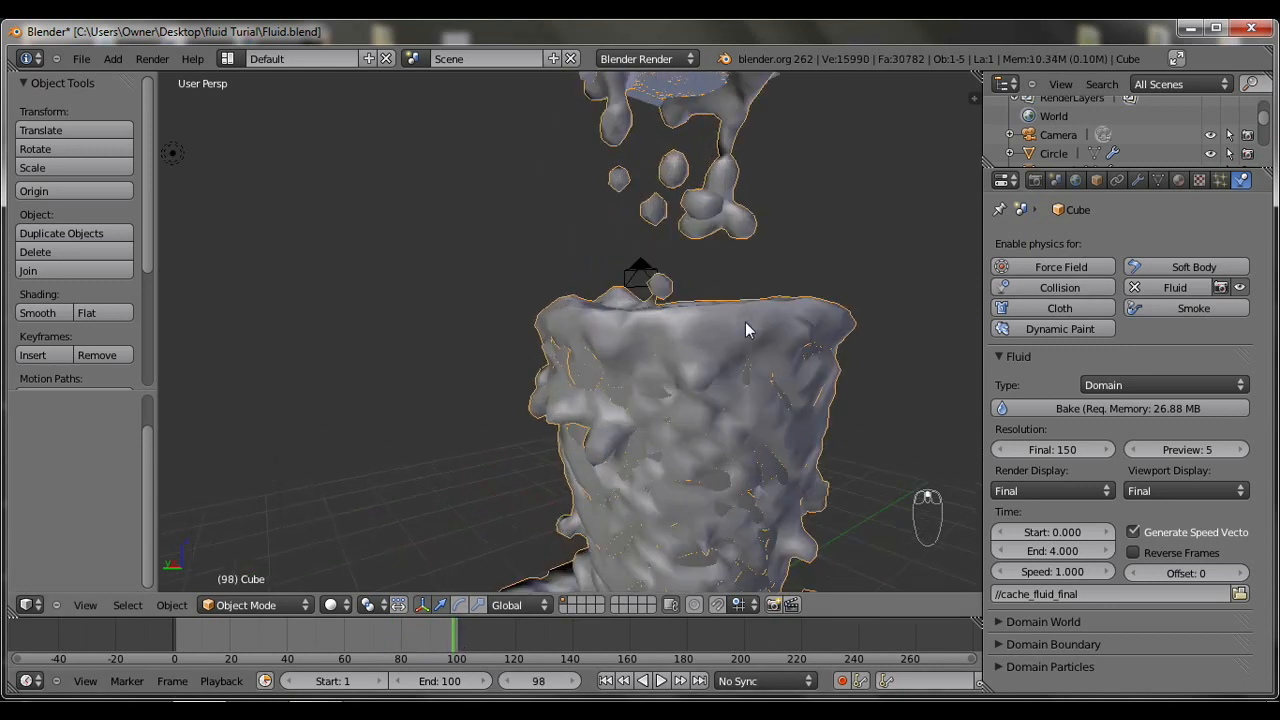
scroll(746, 322, down, 2)
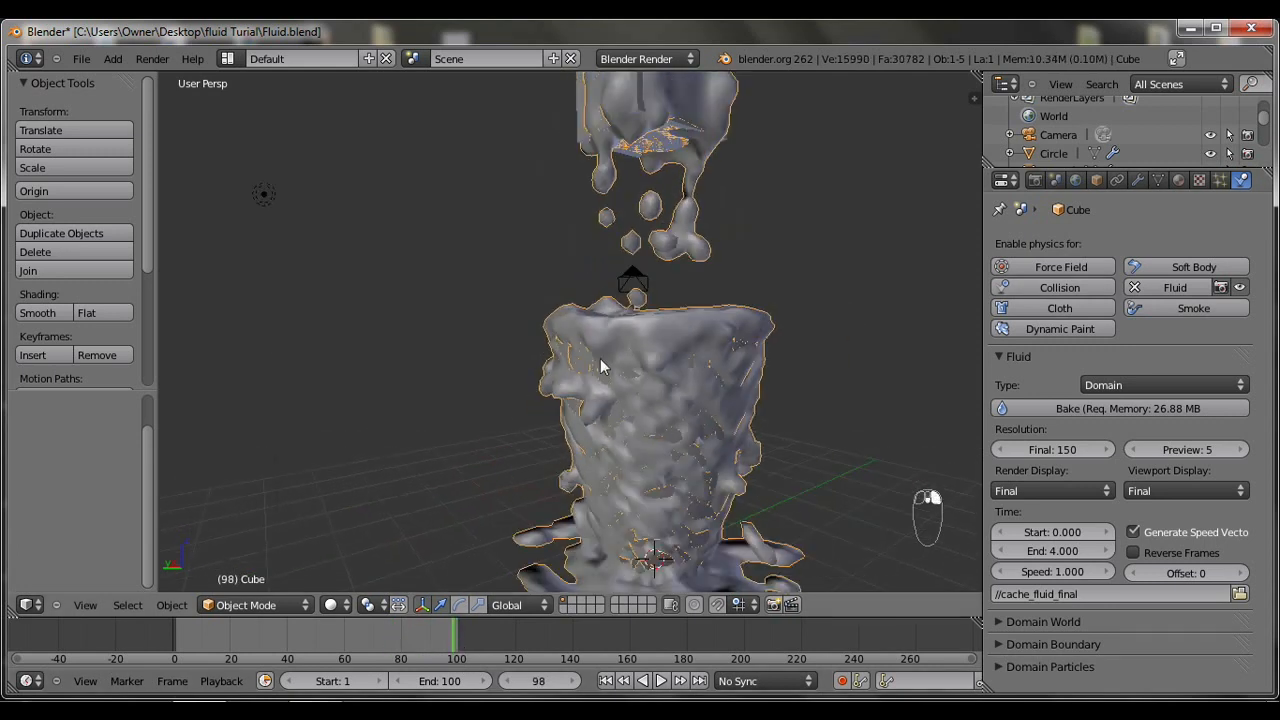
Select the cup object Circle and, at frame 57, scale it up uniformly to about 1.148.
scroll(1080, 139, down, 3)
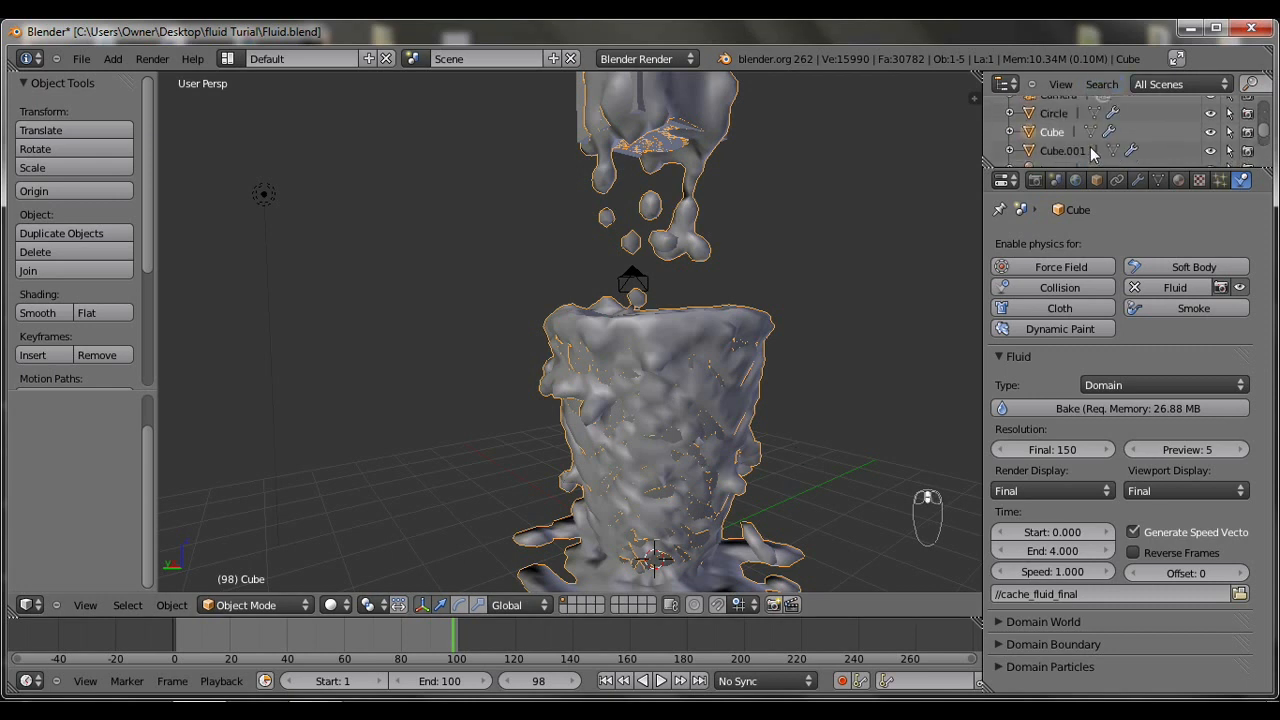
scroll(1060, 118, up, 1)
click(1056, 113)
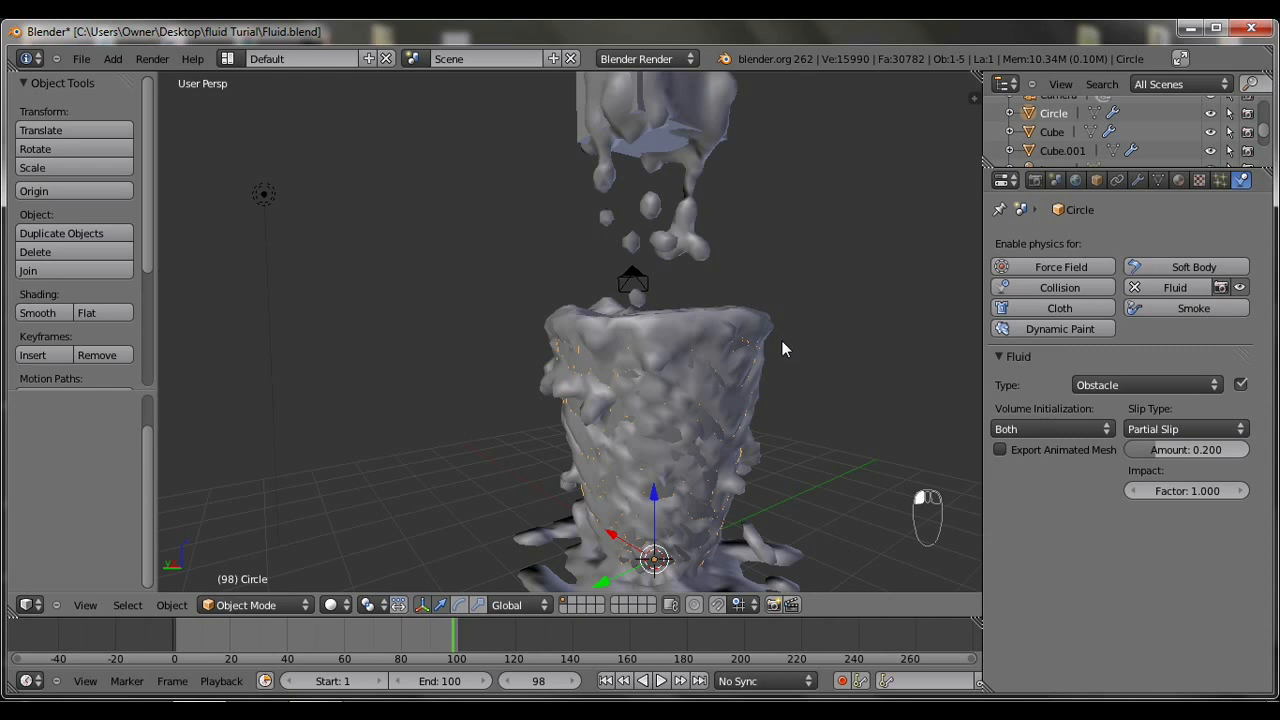
drag(497, 636, 338, 640)
key(s)
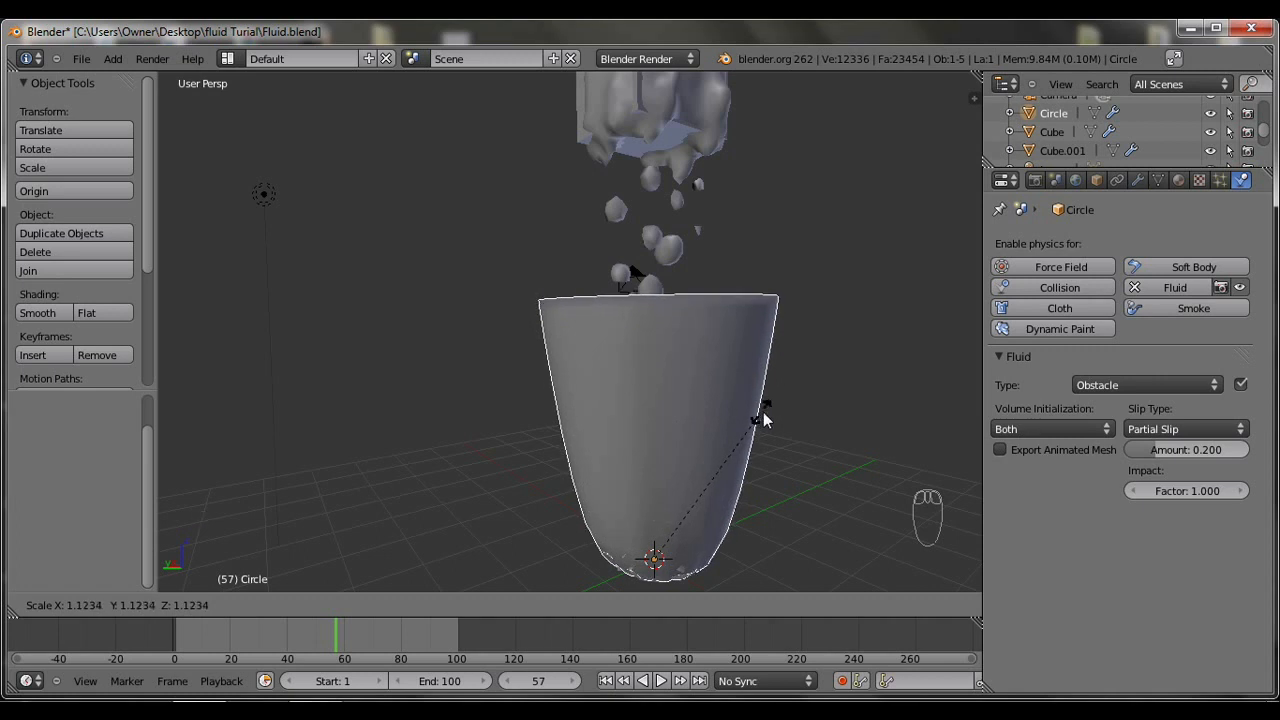
click(767, 411)
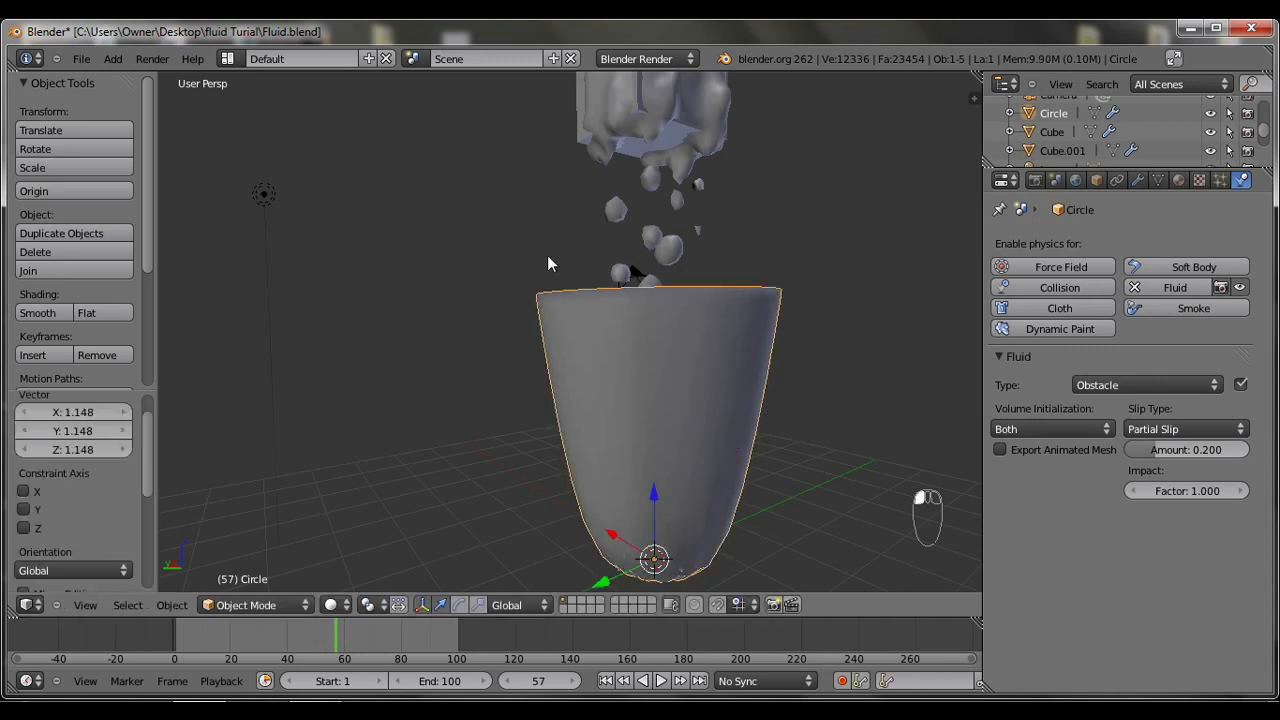
Play the animation from frame 0, inspect the fluid inside the enlarged cup from several angles and pause at frame 99.
middle_drag(485, 330, 515, 366)
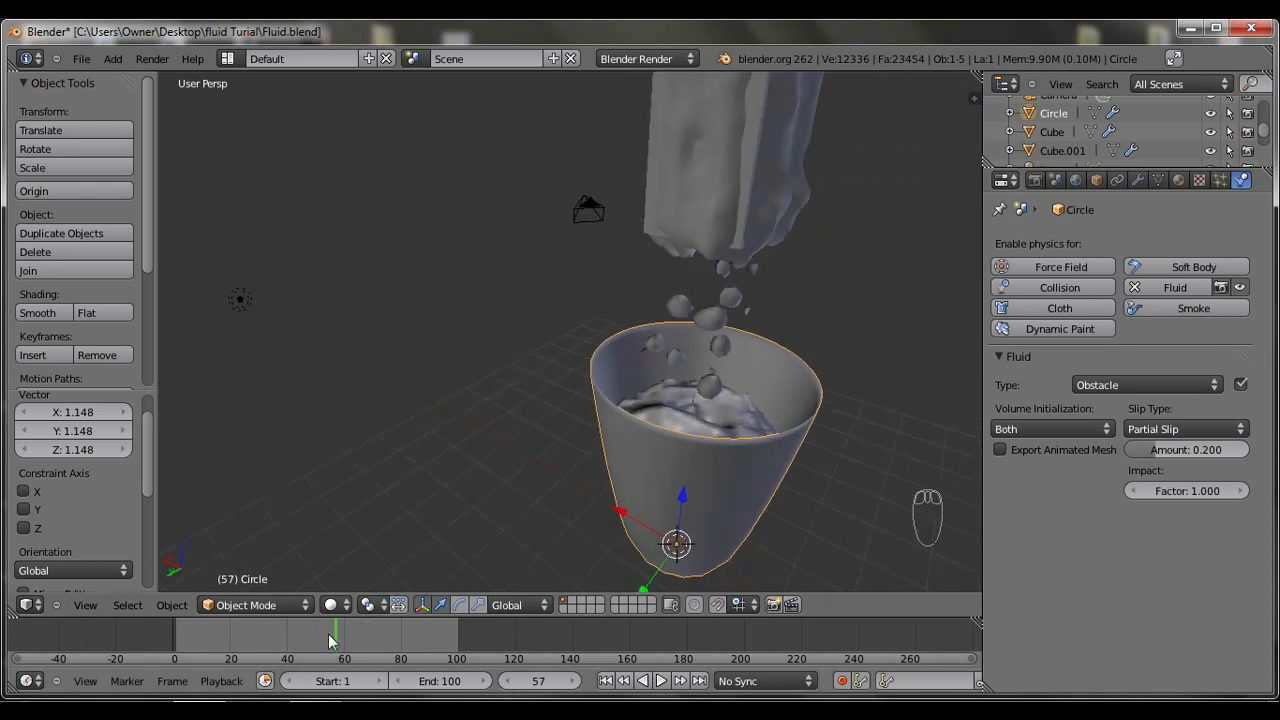
drag(345, 634, 159, 634)
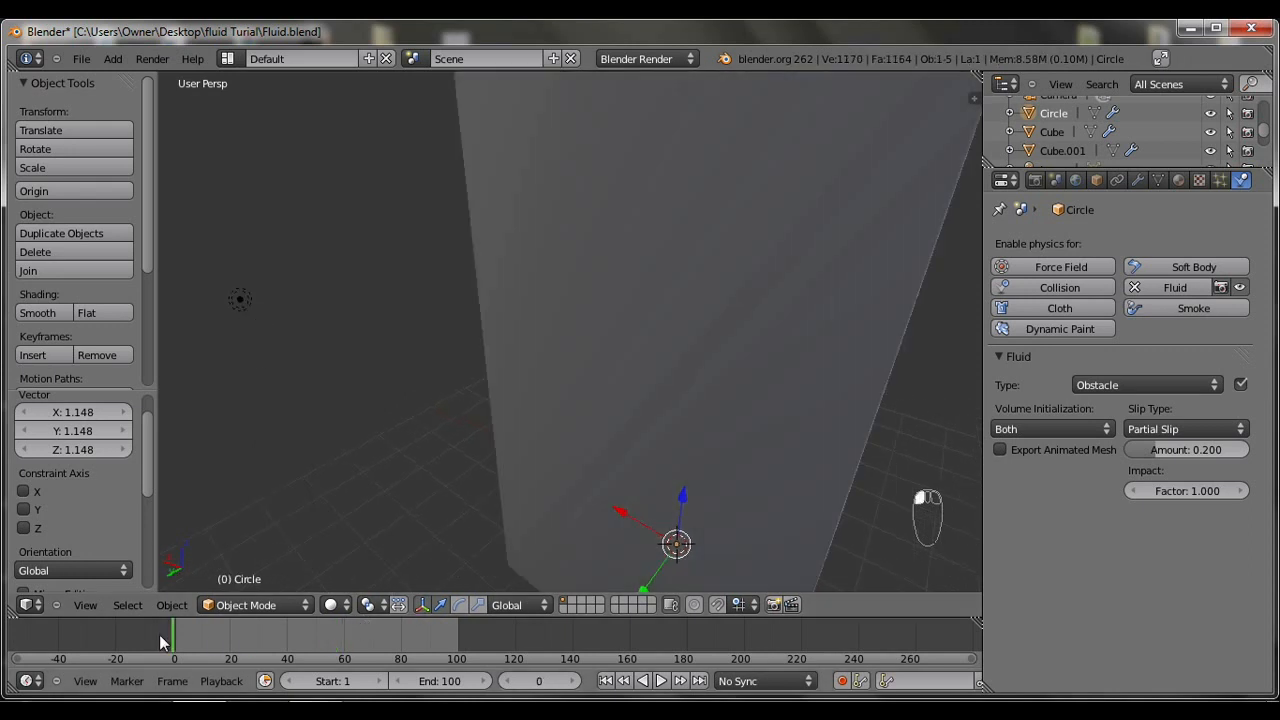
click(661, 681)
middle_drag(783, 471, 789, 478)
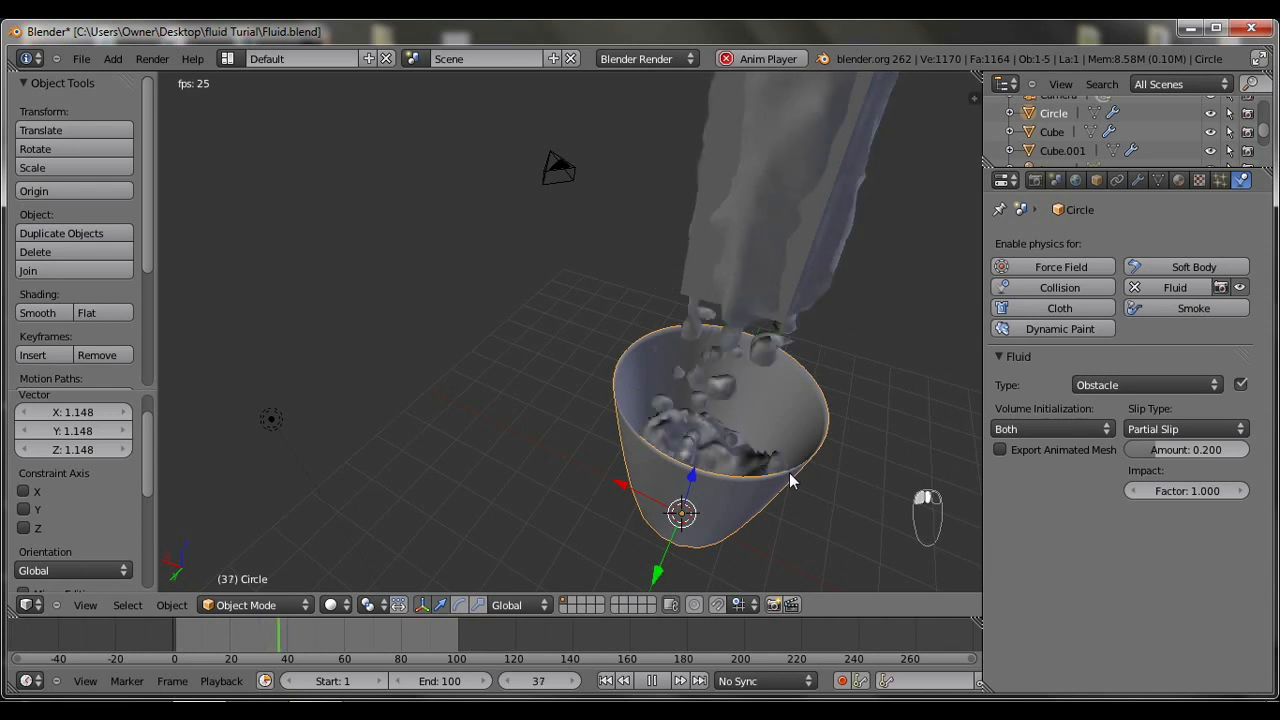
middle_drag(790, 480, 841, 398)
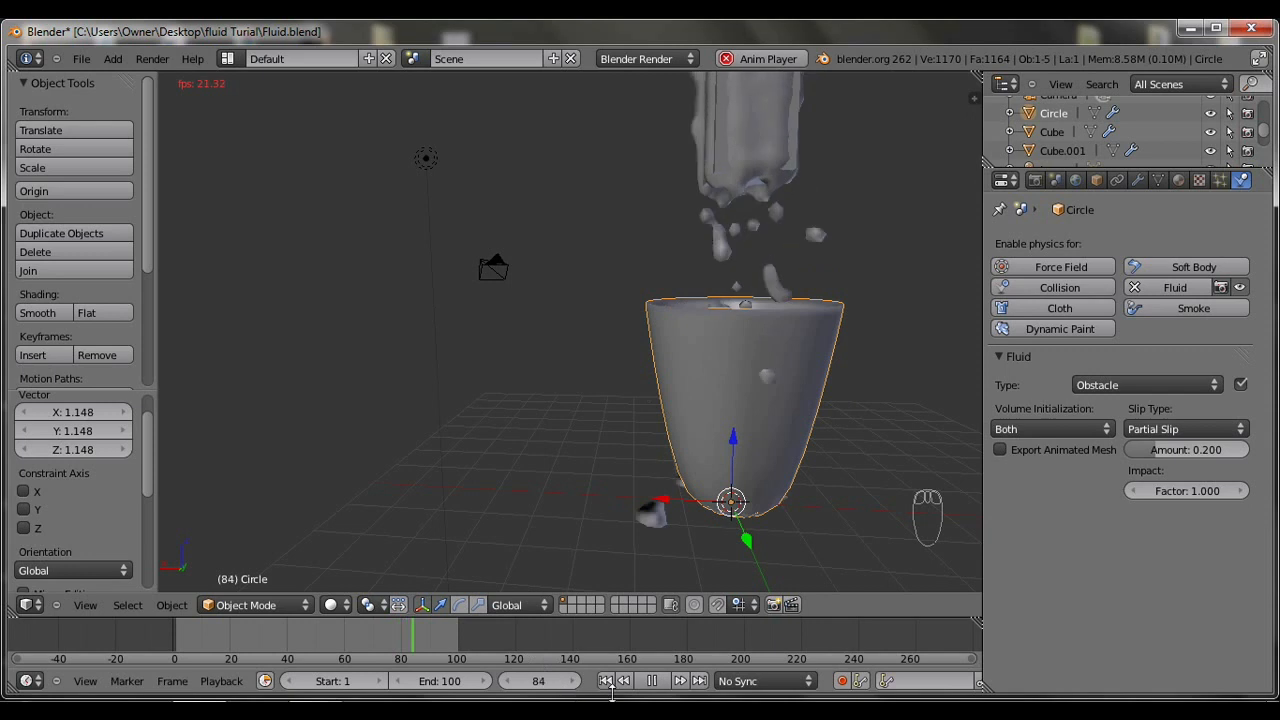
click(651, 680)
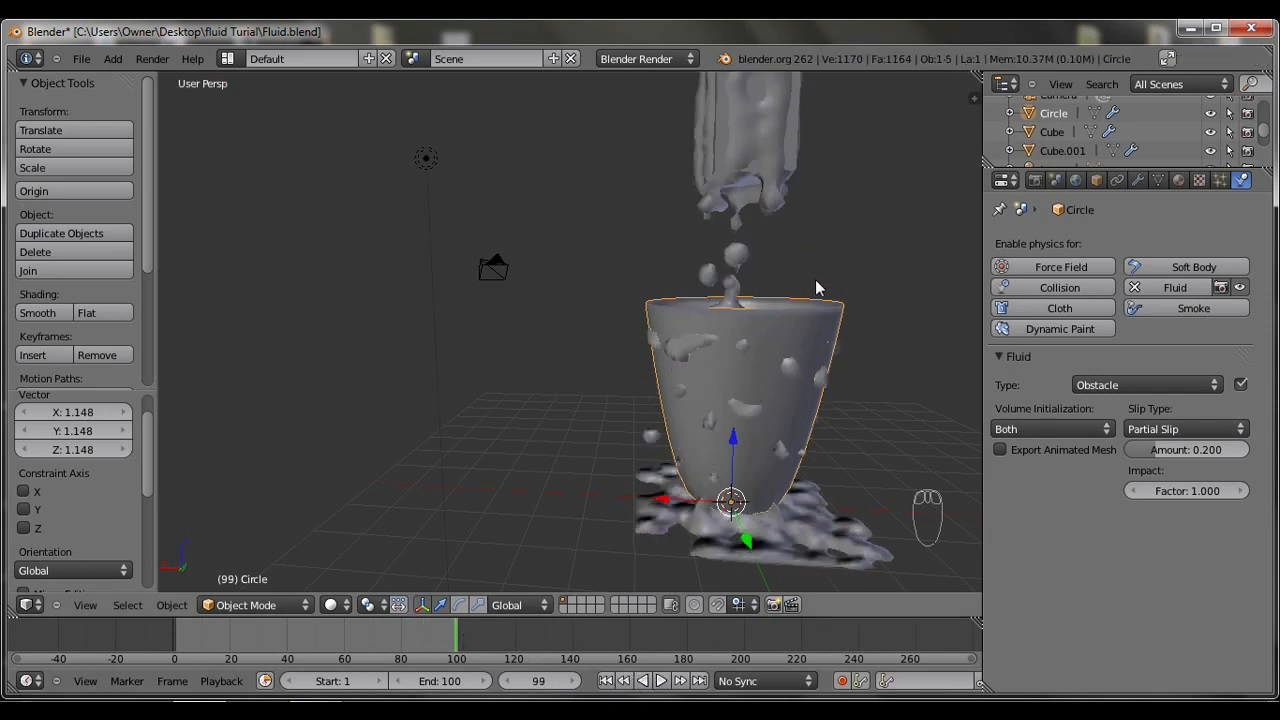
In Edit Mode, select the edge loop on the cup's rim and move it down about 0.08 along Z.
key(Tab)
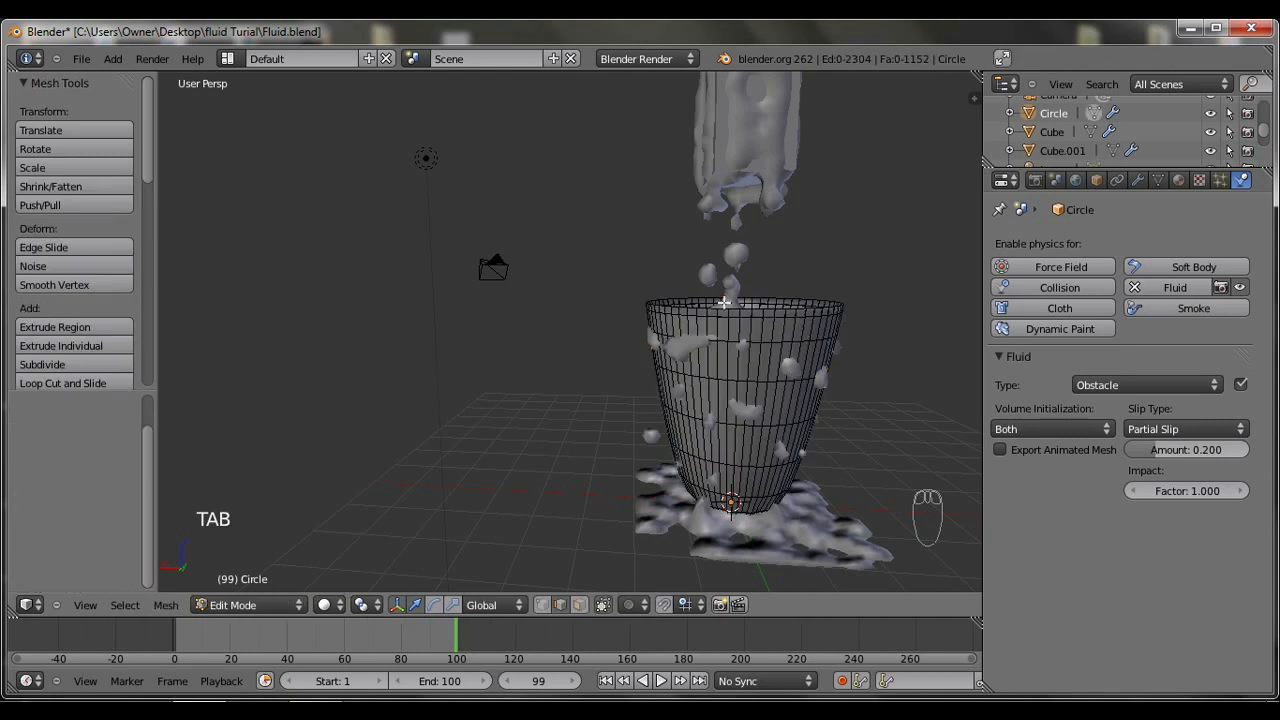
middle_drag(898, 340, 805, 347)
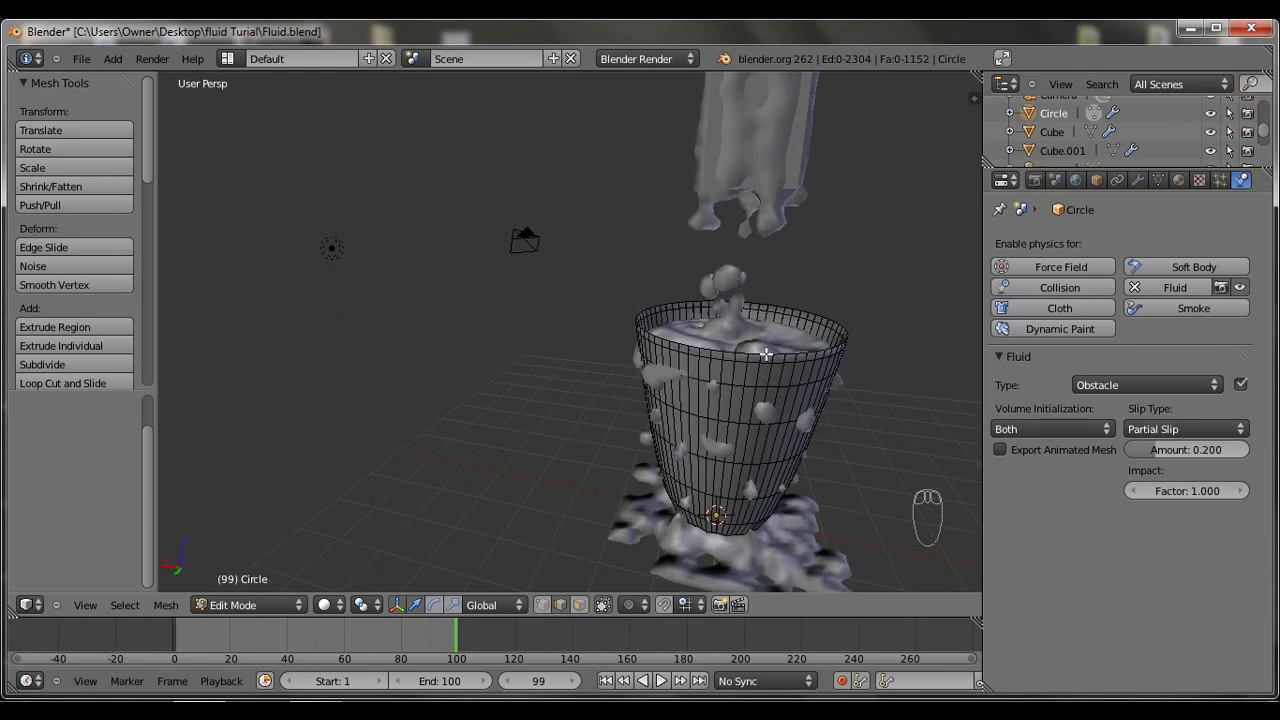
alt+right_click(765, 354)
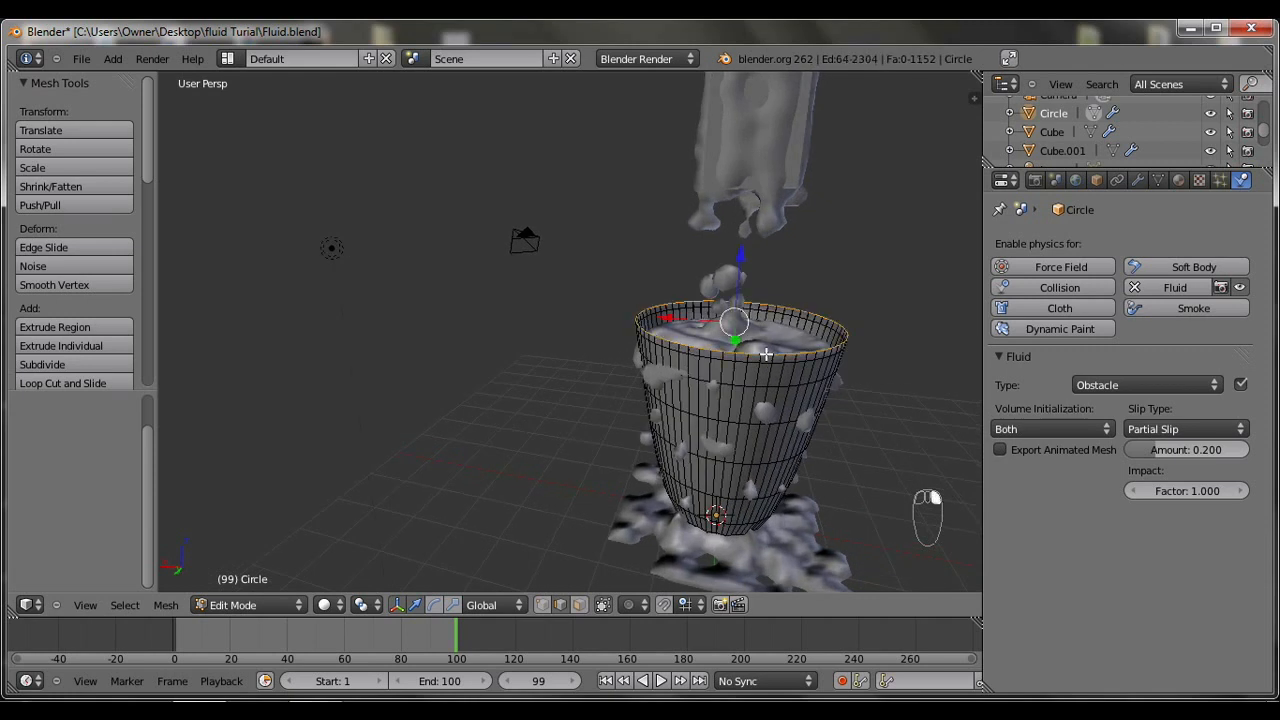
key(g)
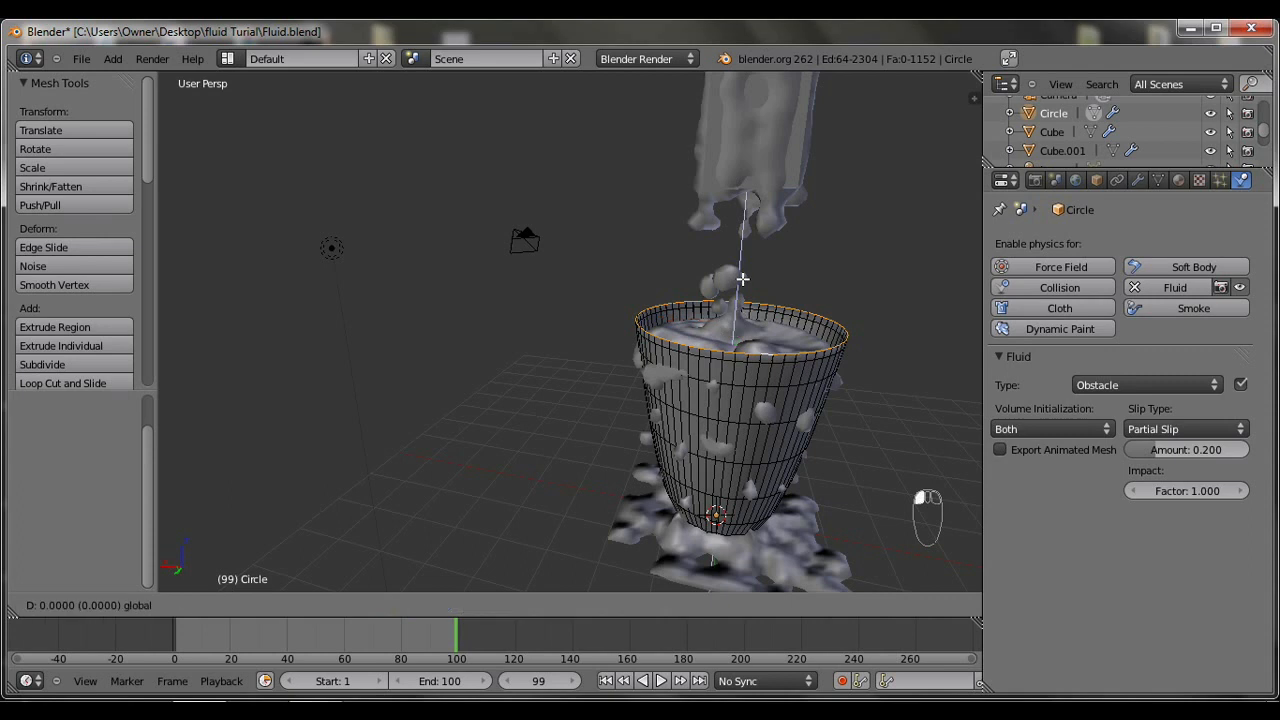
key(z)
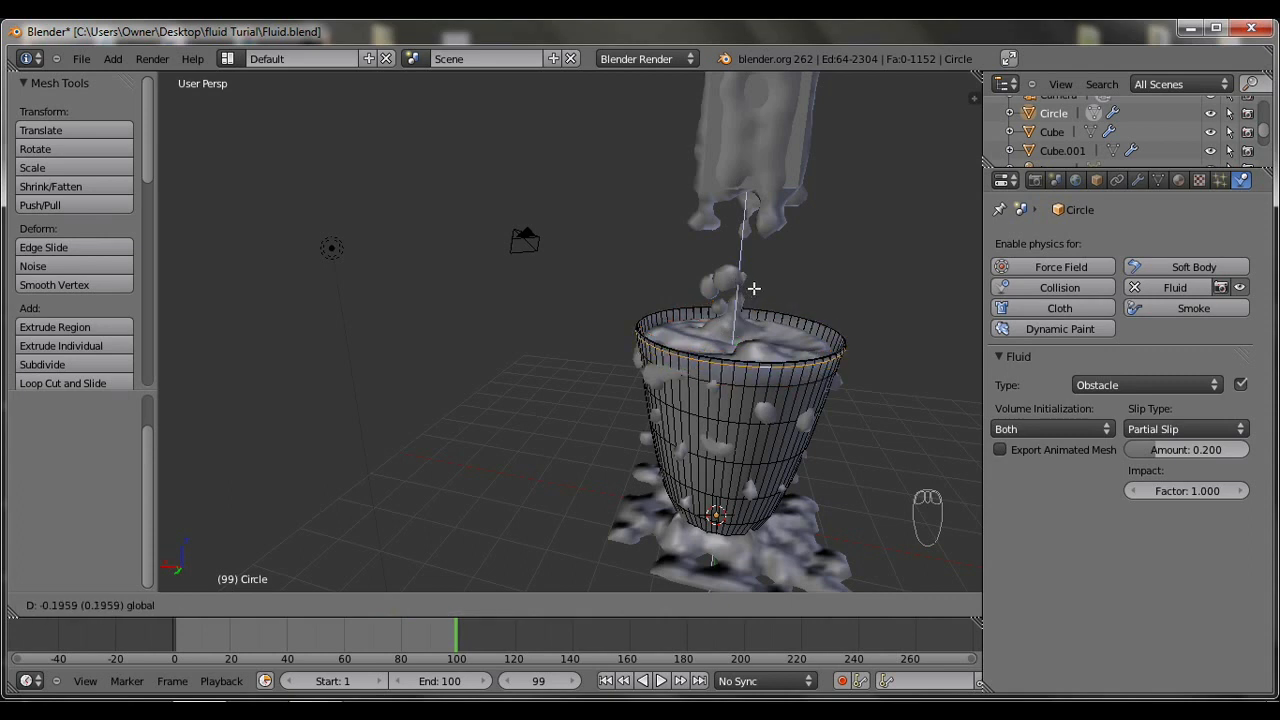
click(758, 285)
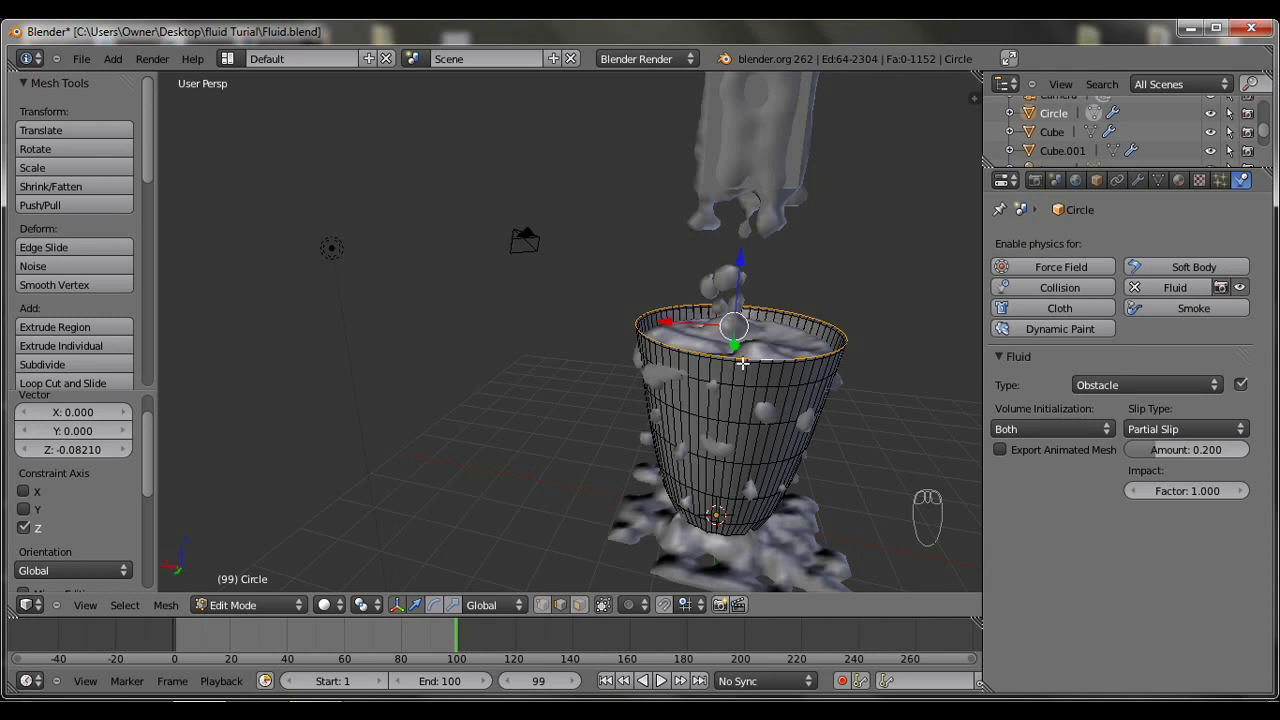
Select two more edge loops at the cup's rim one after the other and move each down about 0.27 along Z.
right_click(742, 363)
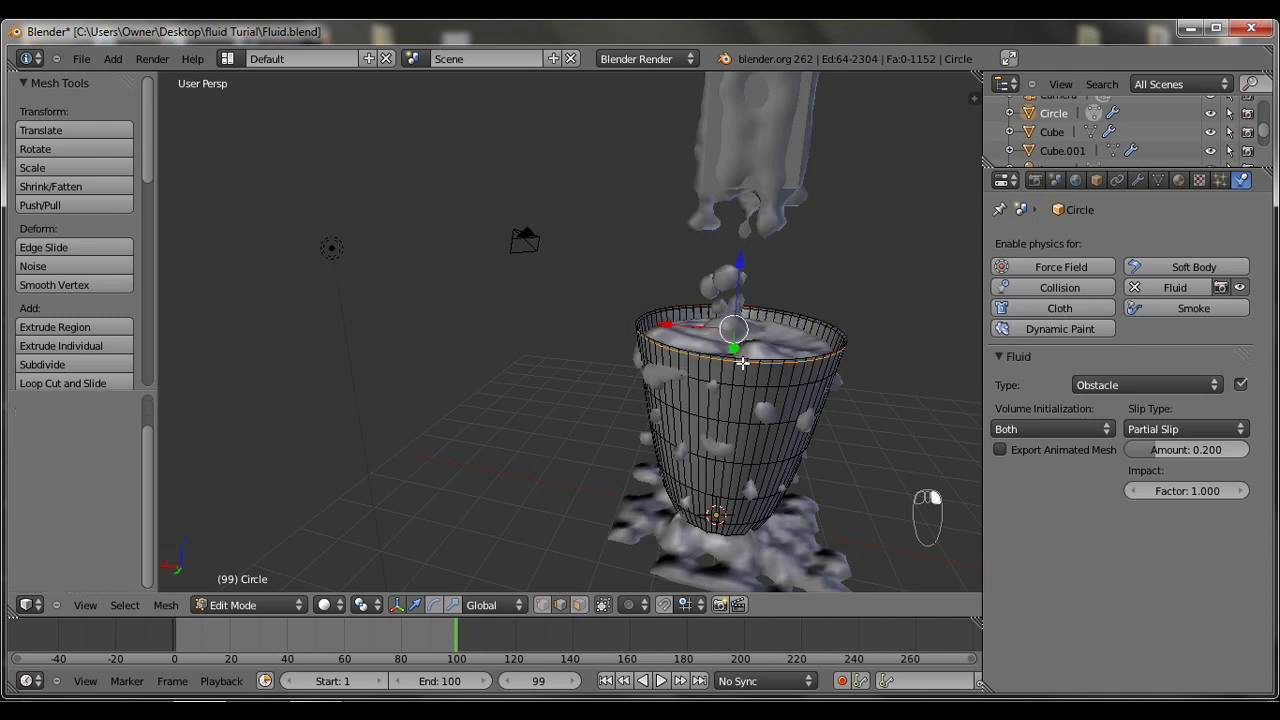
key(g)
key(z)
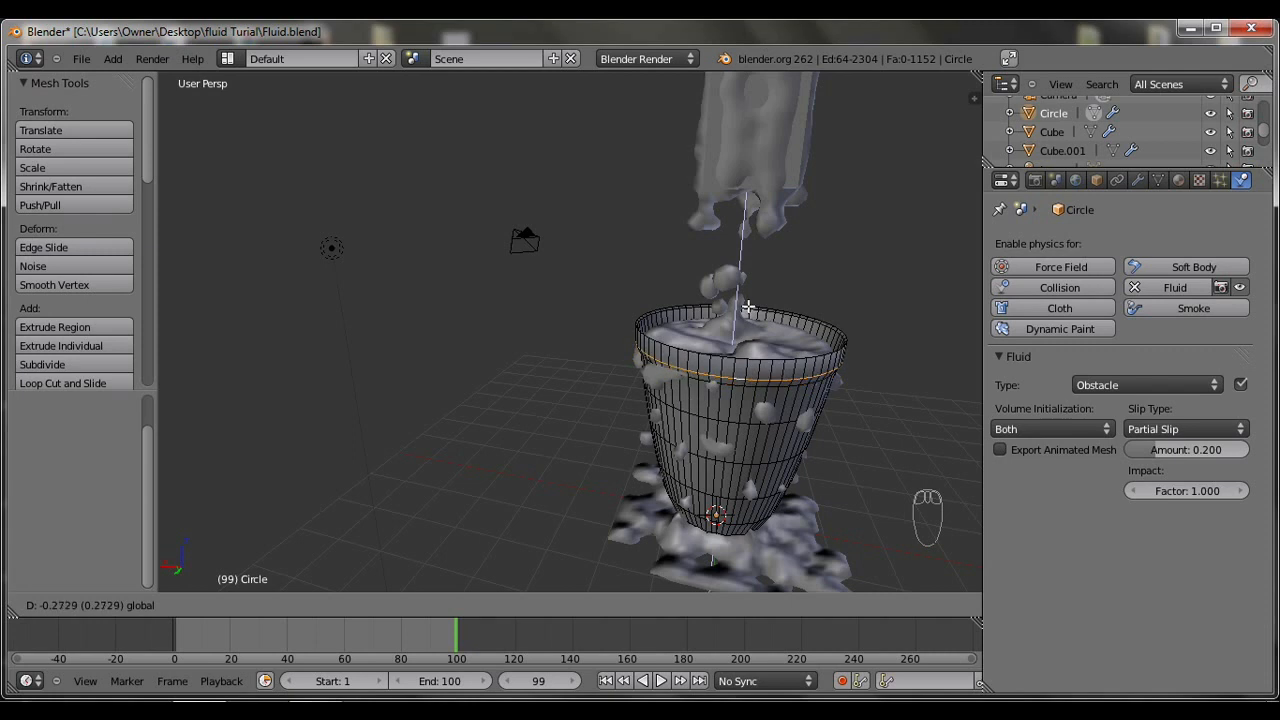
click(748, 307)
right_click(740, 376)
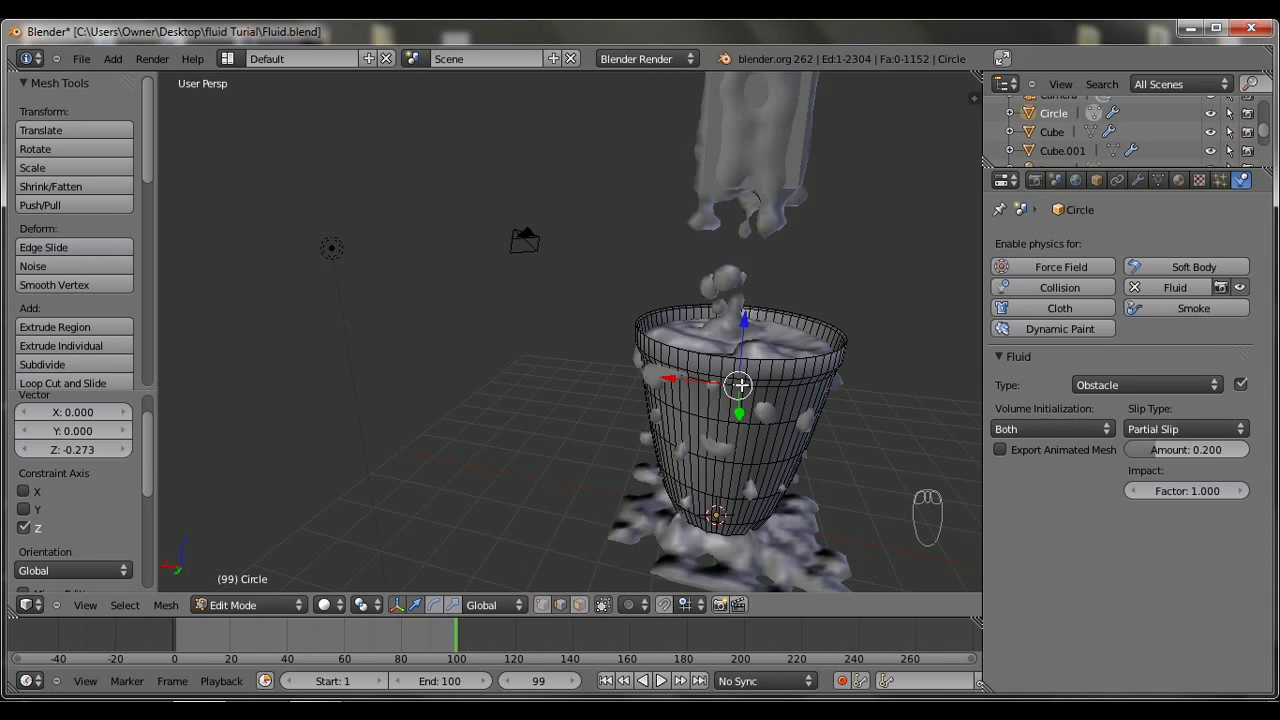
alt+right_click(740, 386)
drag(732, 323, 757, 366)
Select the edge loop just below the cup's rim and move it down about 0.33 along Z.
right_click(762, 379)
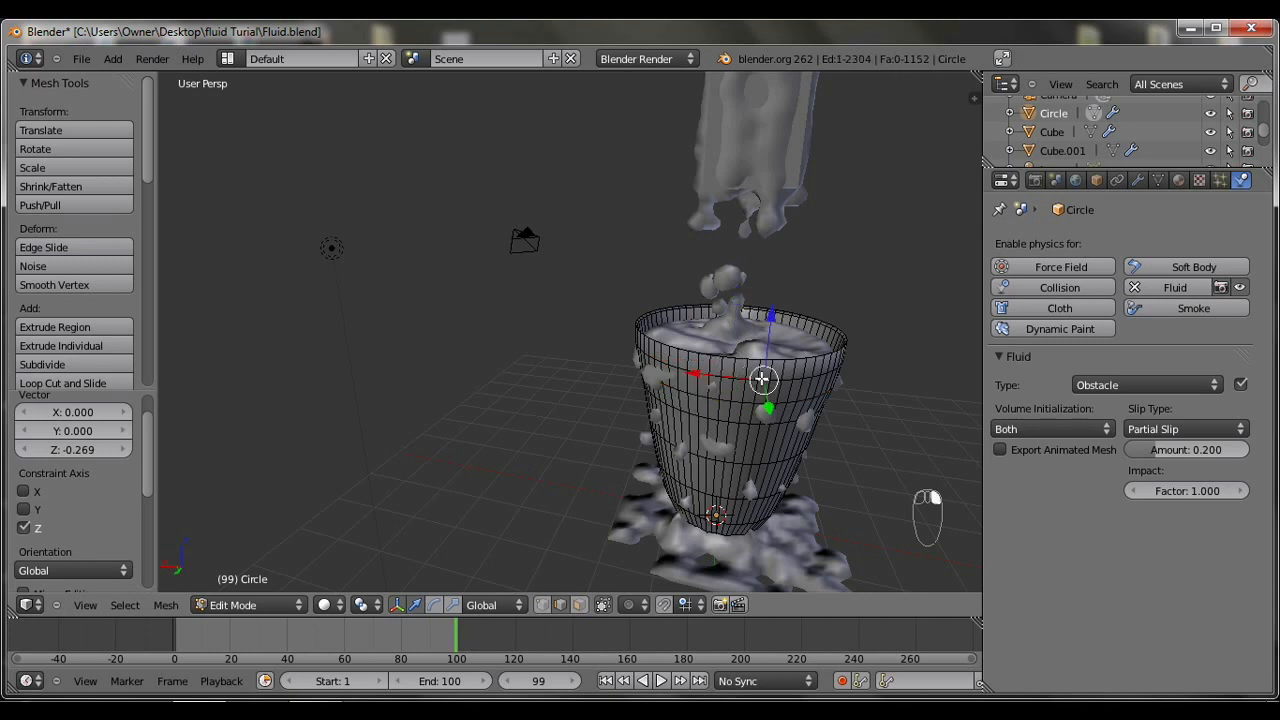
alt+right_click(761, 378)
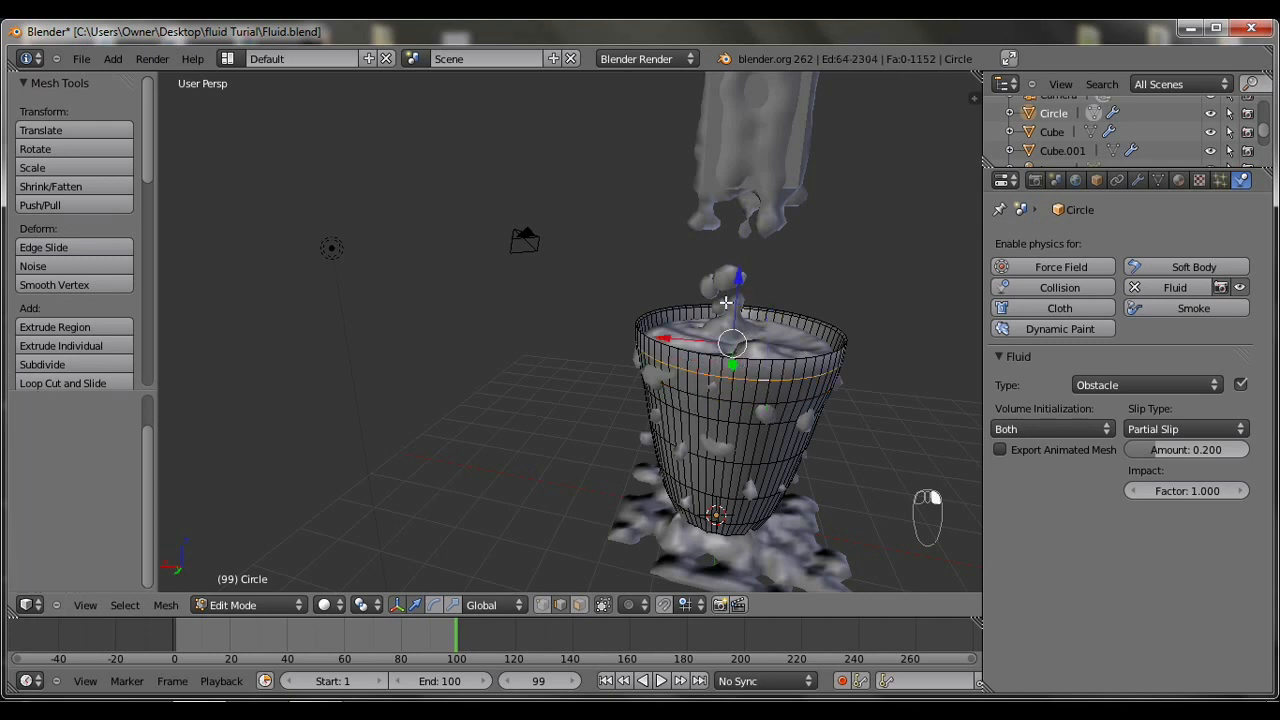
drag(736, 298, 744, 356)
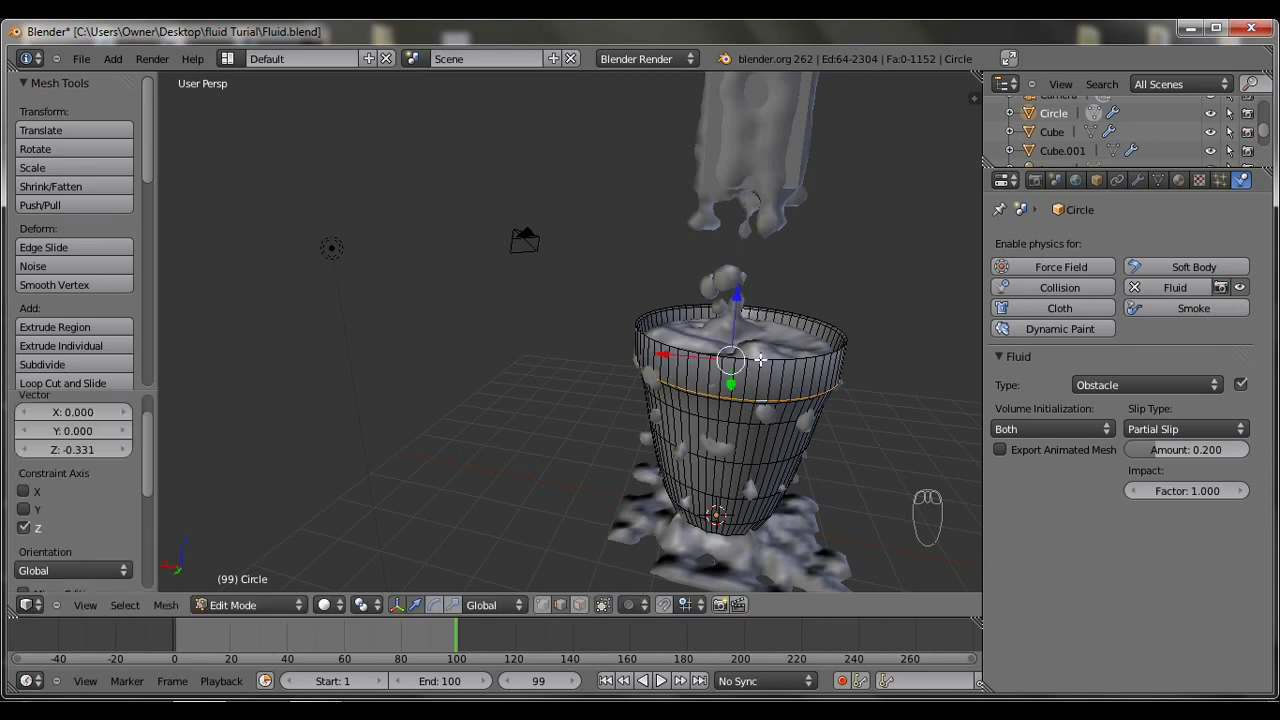
Select the topmost edge loop of the cup's rim and move it down about 0.64 along Z.
alt+right_click(760, 360)
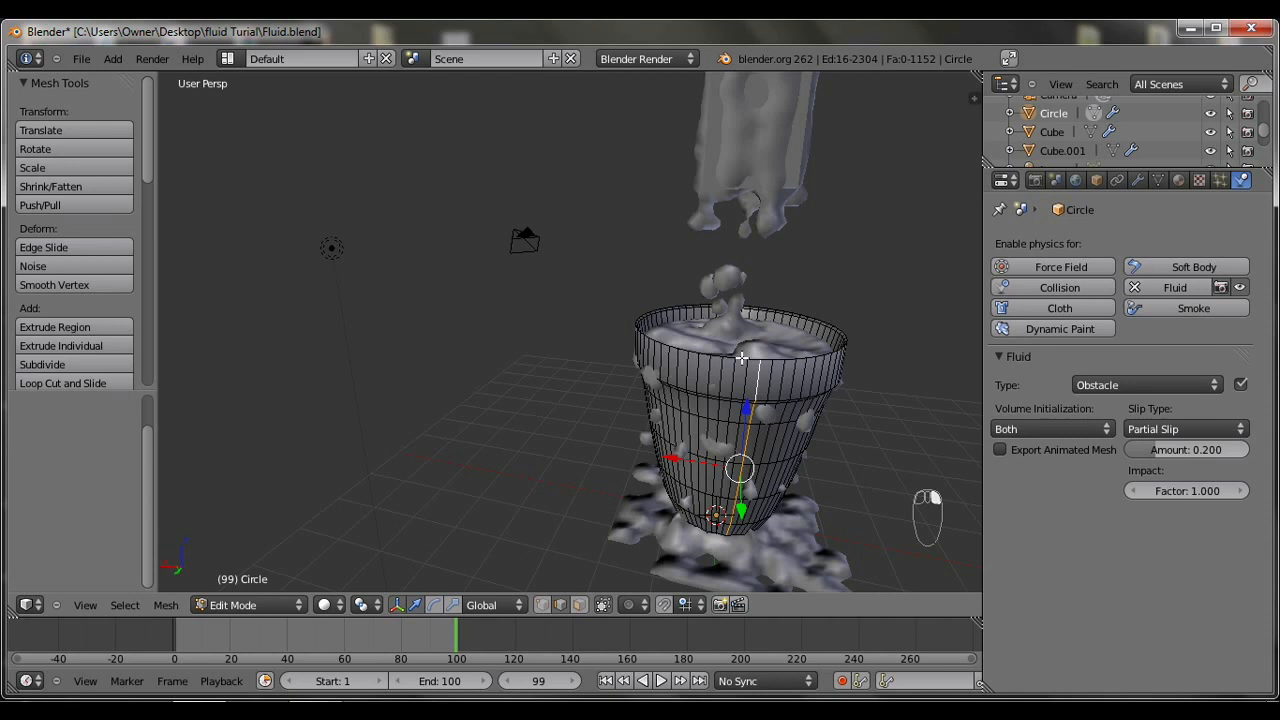
alt+right_click(741, 357)
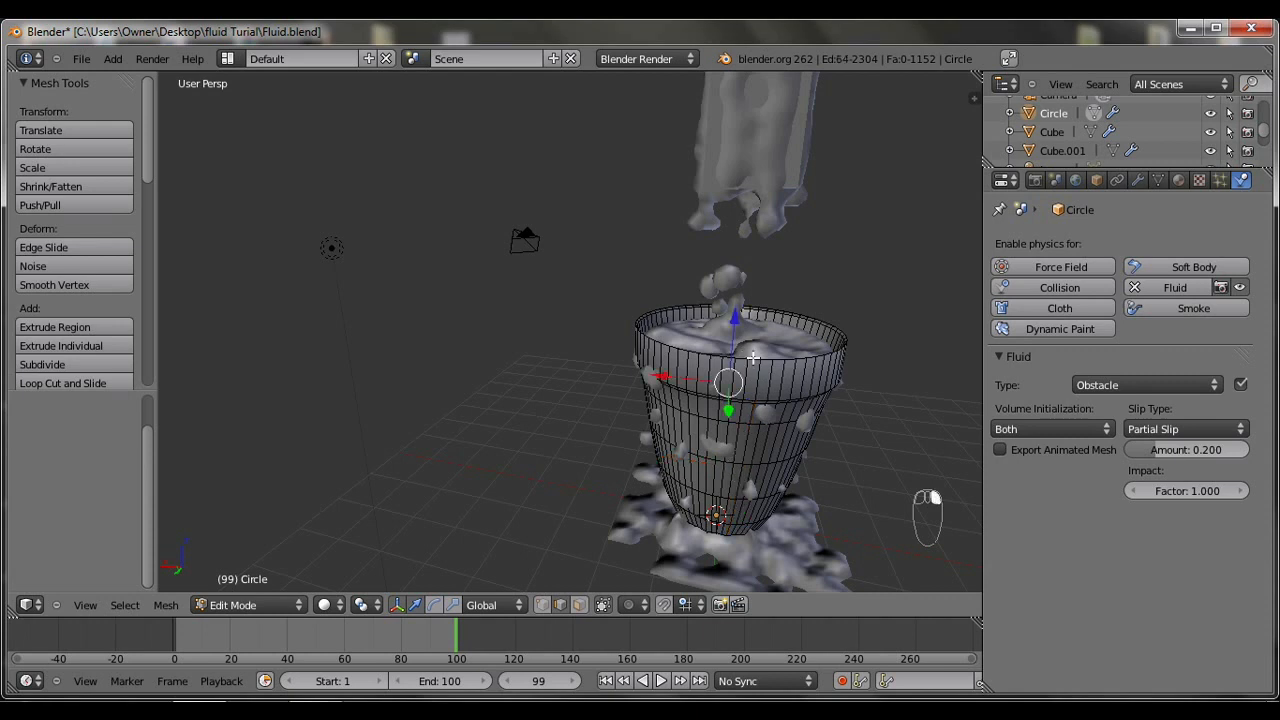
alt+right_click(747, 359)
scroll(752, 430, up, 4)
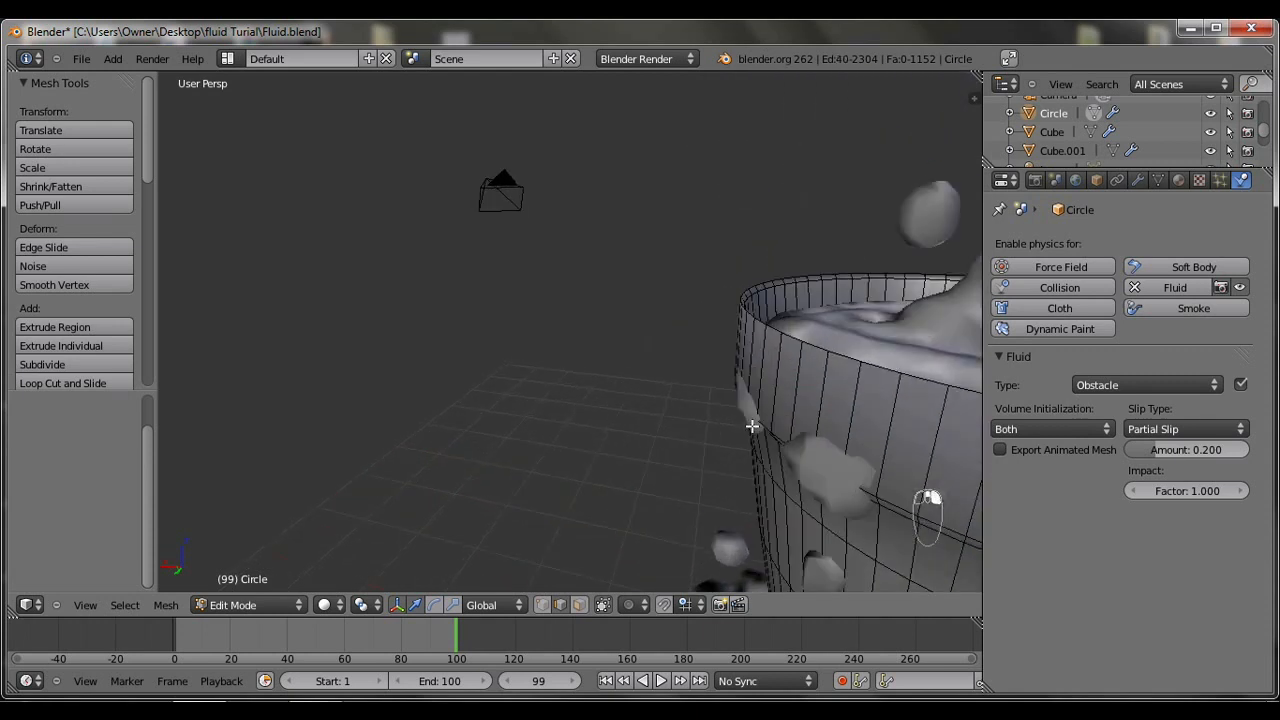
alt+right_click(842, 353)
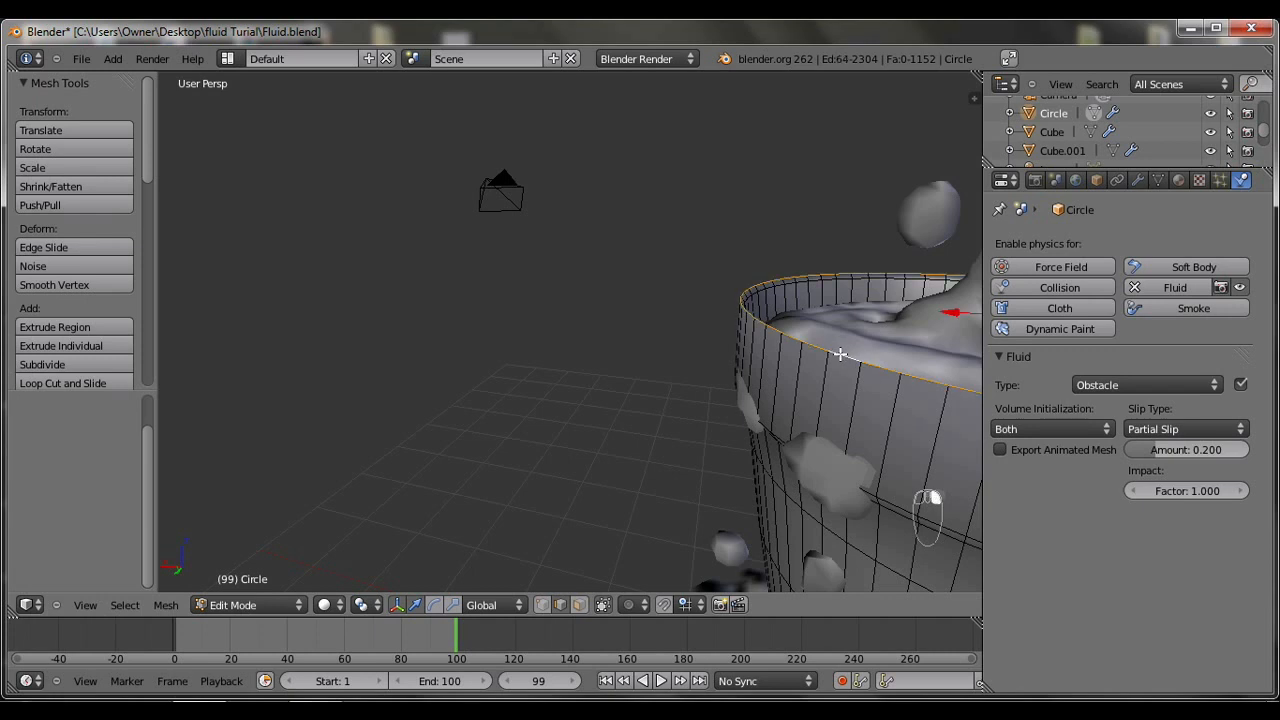
scroll(861, 357, down, 3)
drag(848, 272, 850, 340)
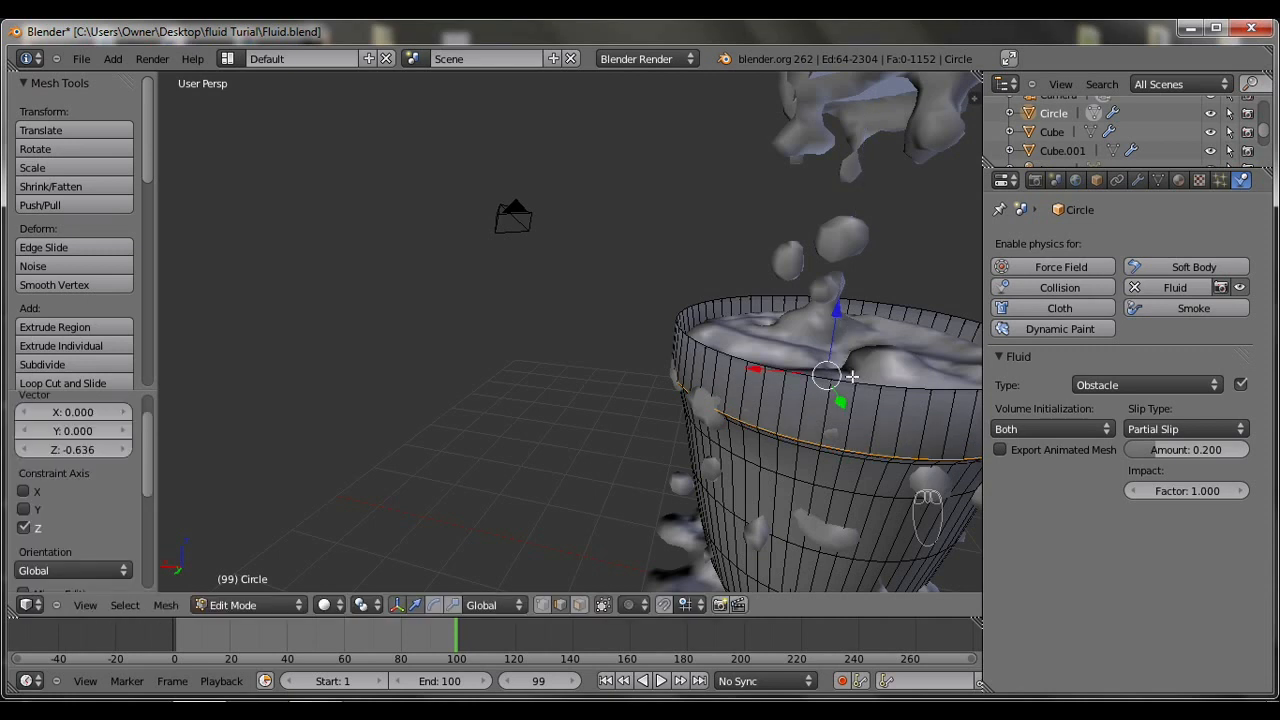
Select the remaining top edge loop of the rim, move it down about 0.57 along Z and inspect the rim from the side.
right_click(852, 383)
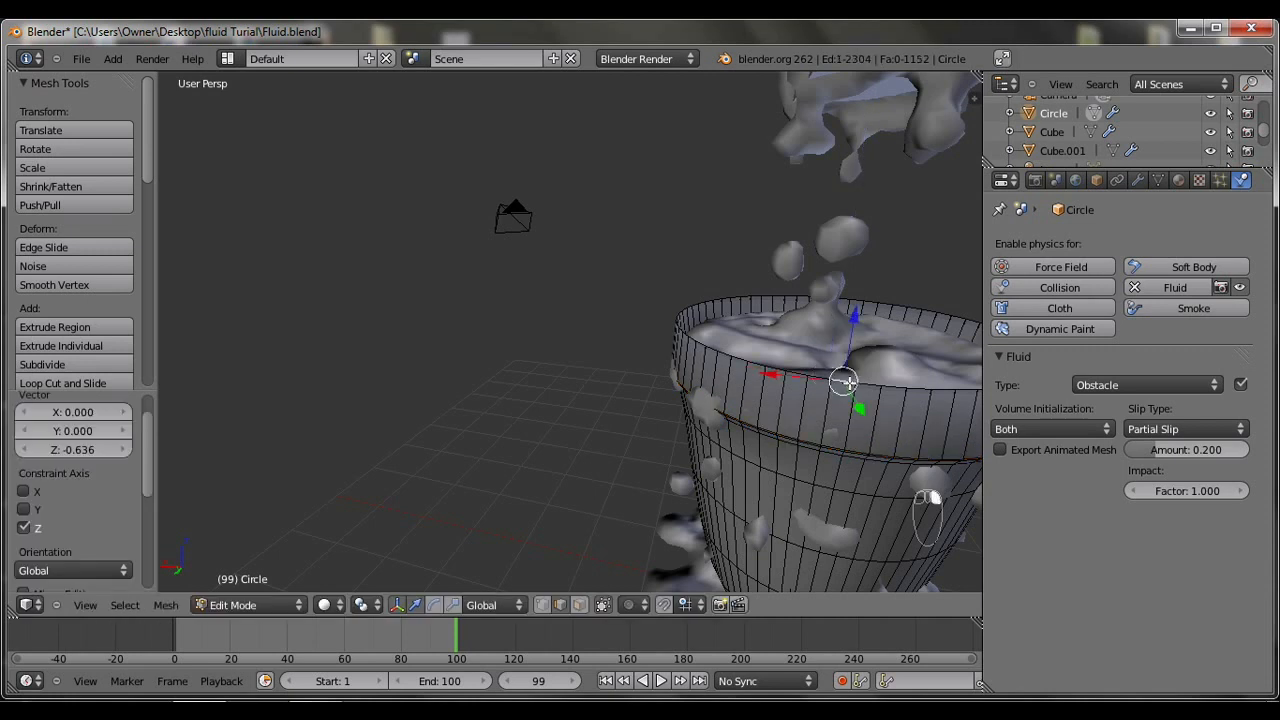
alt+right_click(843, 381)
drag(841, 289, 841, 335)
middle_drag(862, 528, 686, 483)
scroll(820, 499, down, 8)
scroll(646, 446, up, 5)
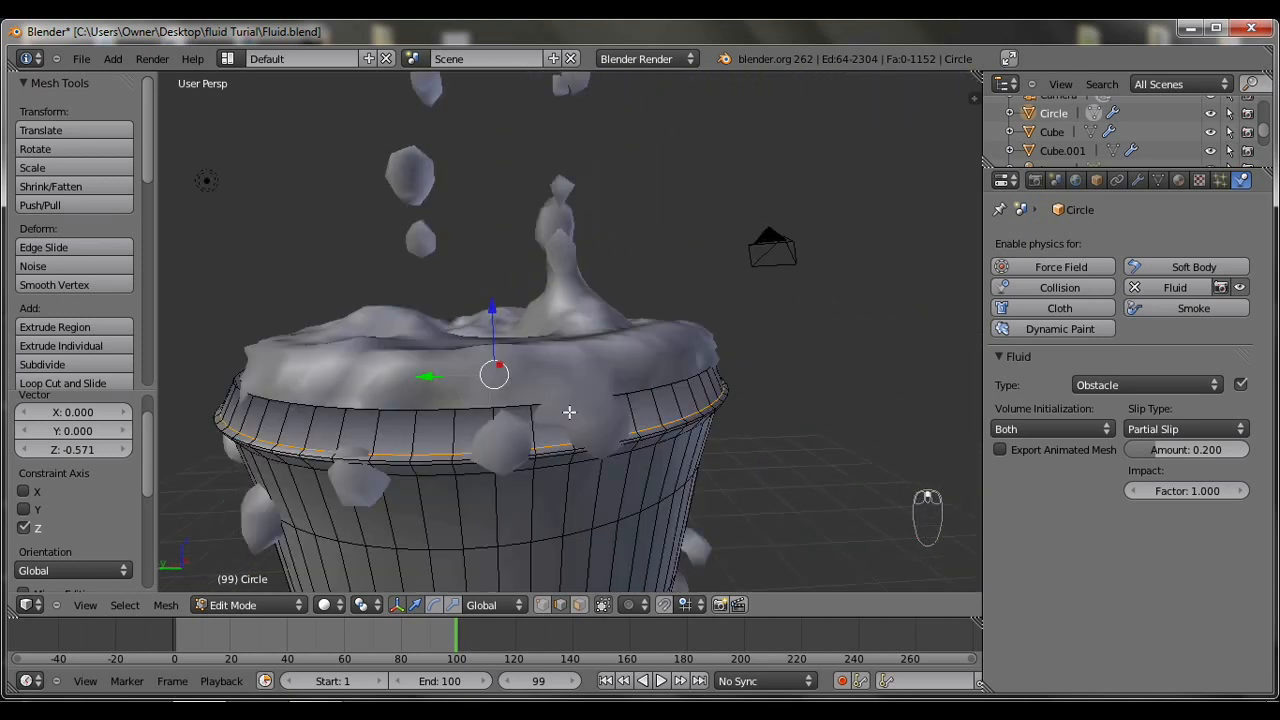
middle_drag(796, 440, 831, 448)
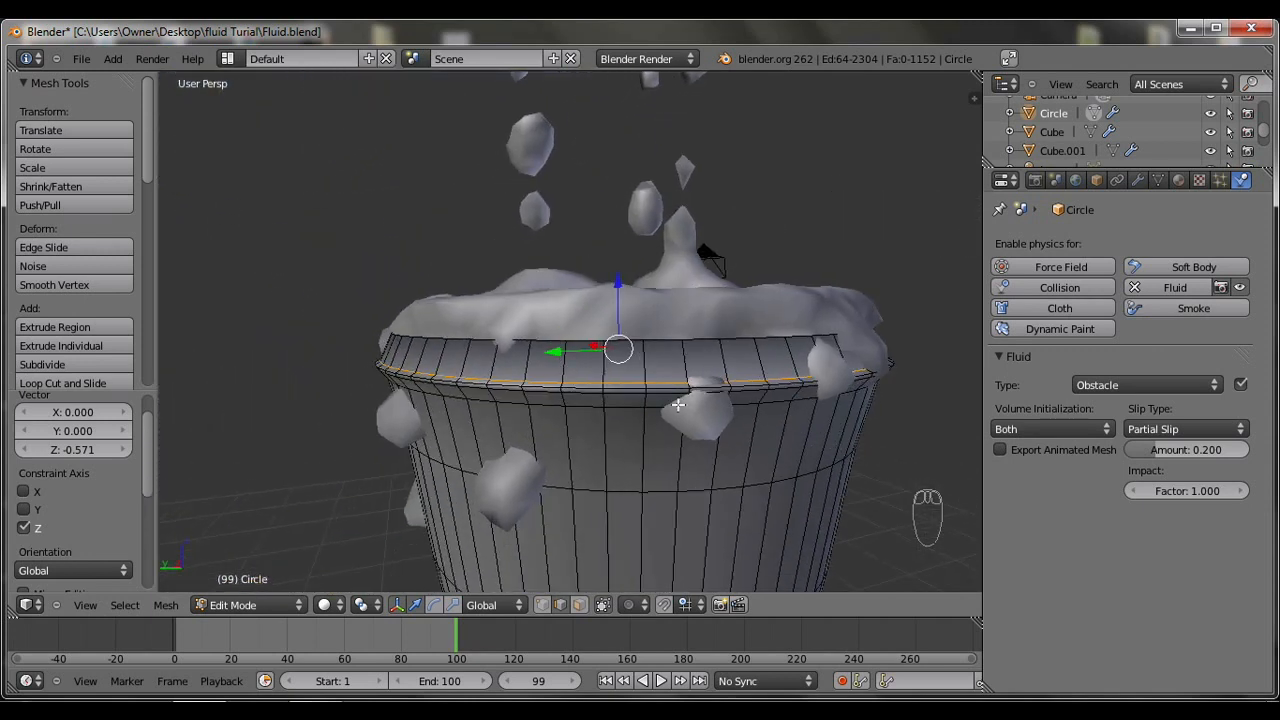
Return the cup to Object Mode and save the blend file.
key(Tab)
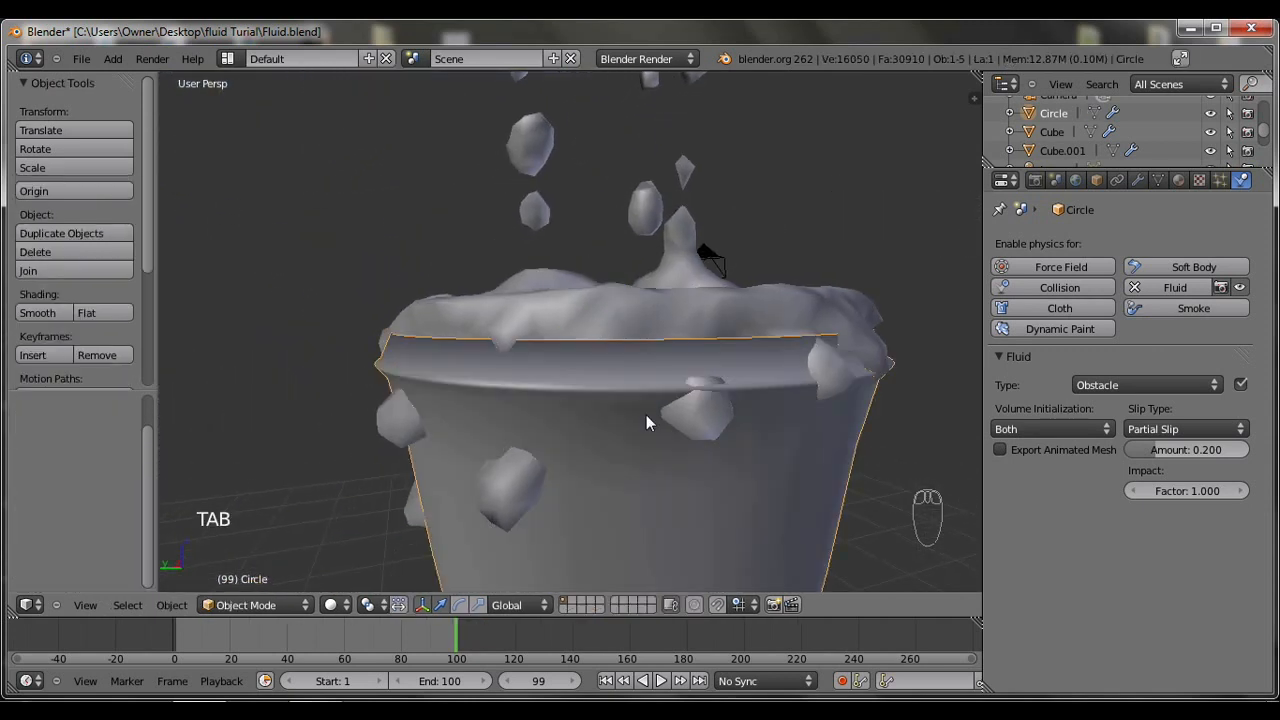
click(82, 60)
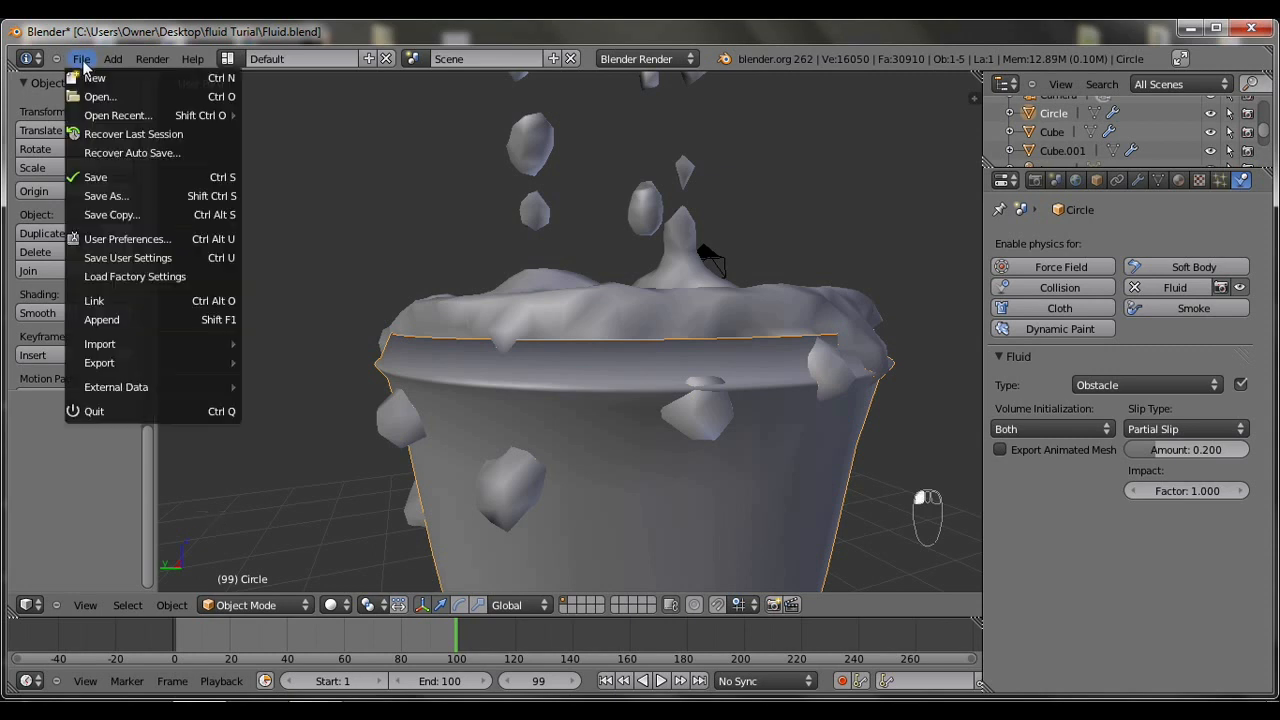
click(152, 176)
Play the animation from frame 0 with the whole cup in view and pause at frame 93.
middle_drag(488, 278, 798, 337)
scroll(798, 337, down, 4)
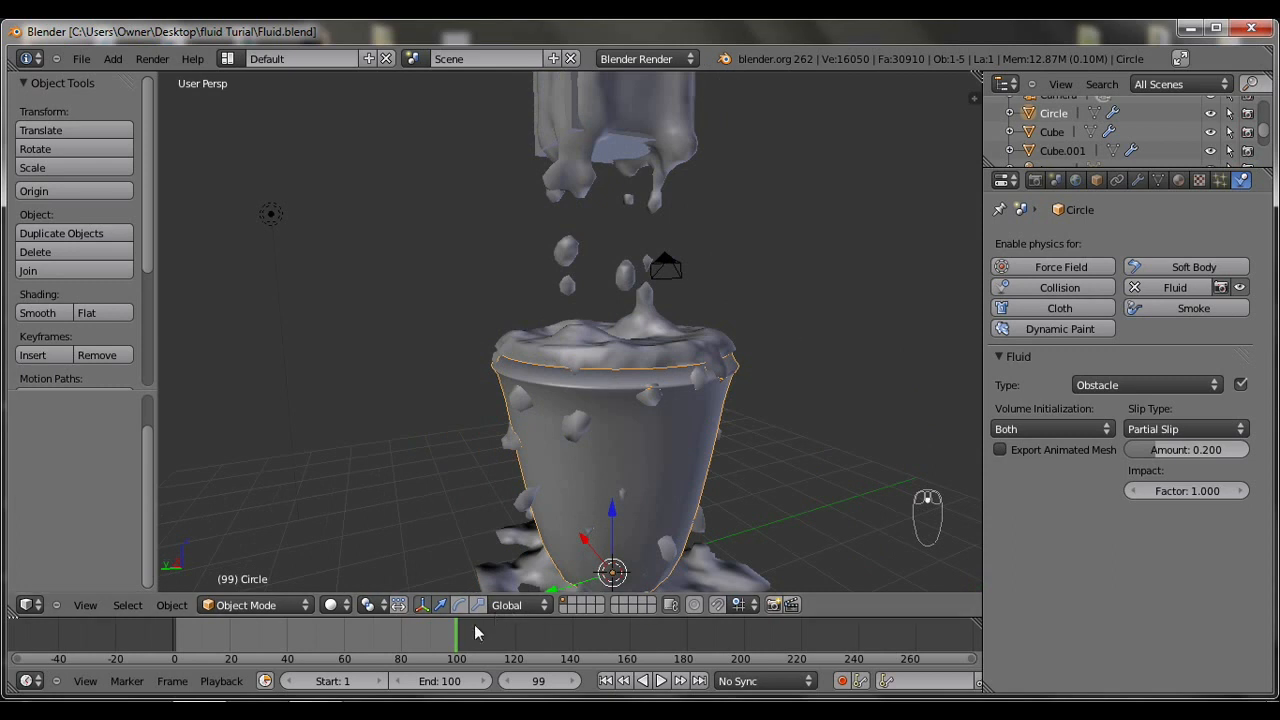
drag(443, 638, 172, 638)
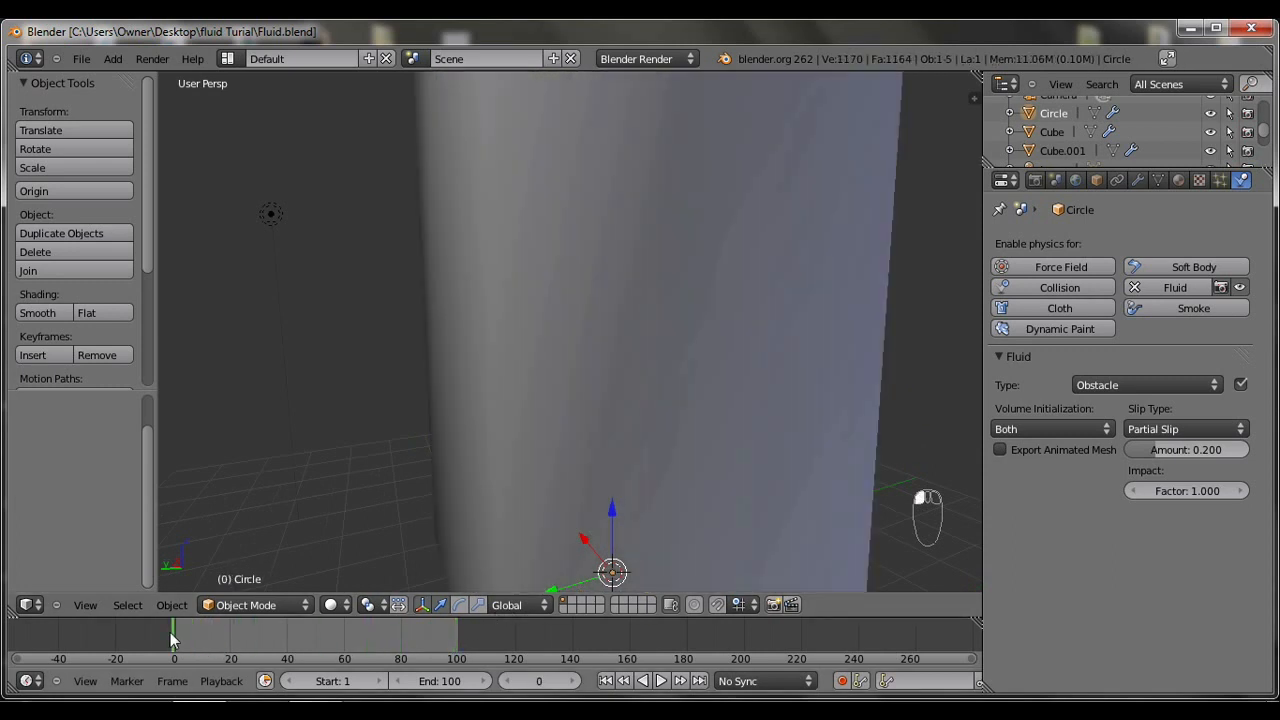
click(661, 681)
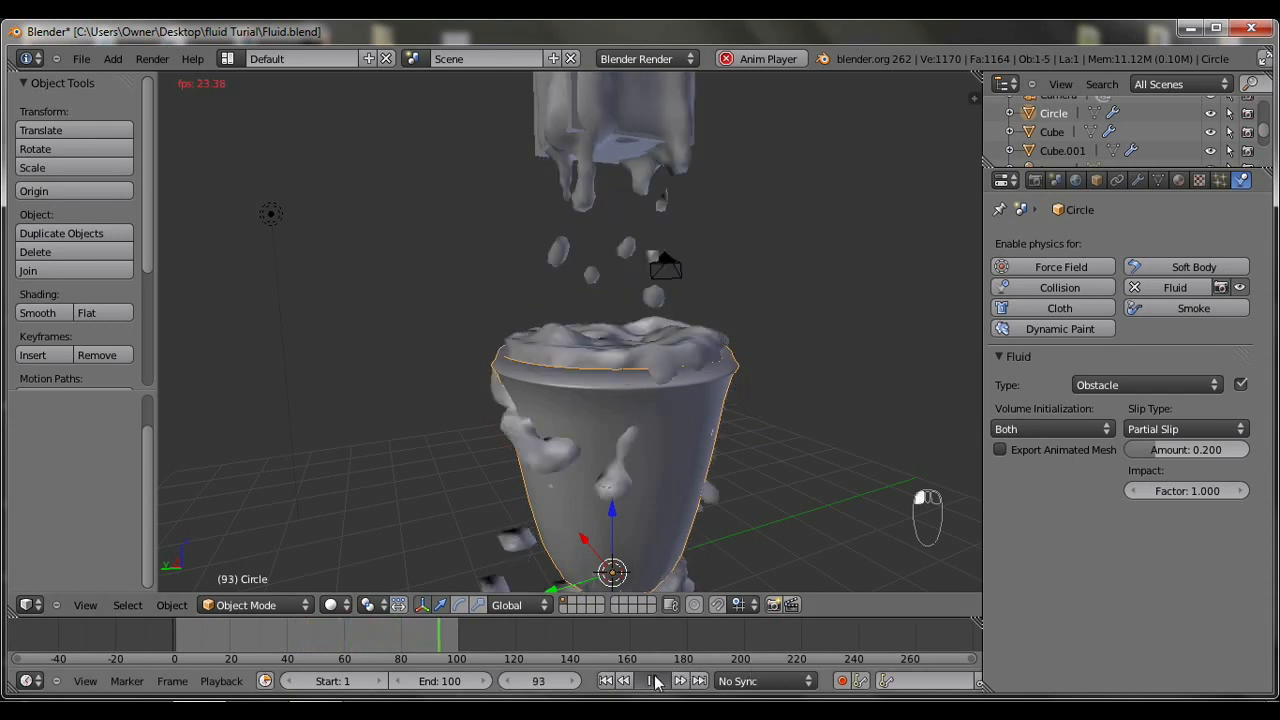
key(alt+a)
Examine the fluid surface and the overflow around the cup's rim at frame 93, both up close and from above.
middle_drag(590, 378, 580, 493)
scroll(747, 326, up, 3)
scroll(723, 362, down, 3)
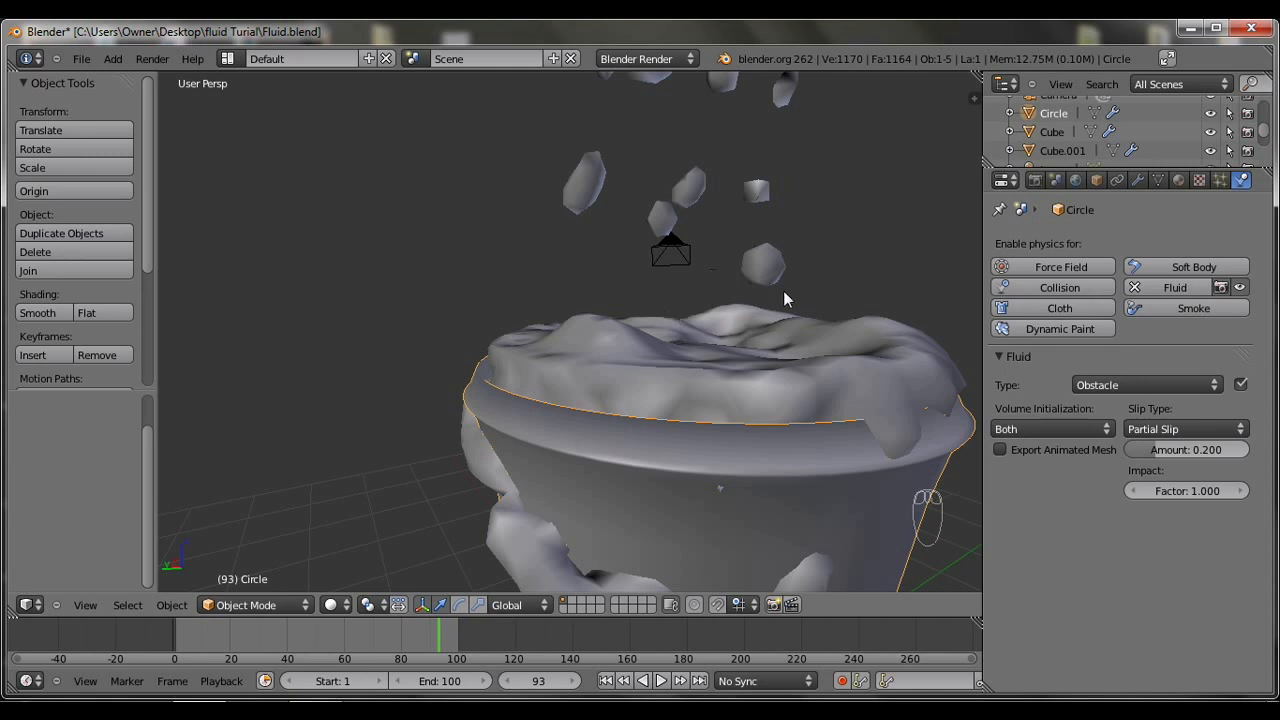
scroll(865, 201, down, 5)
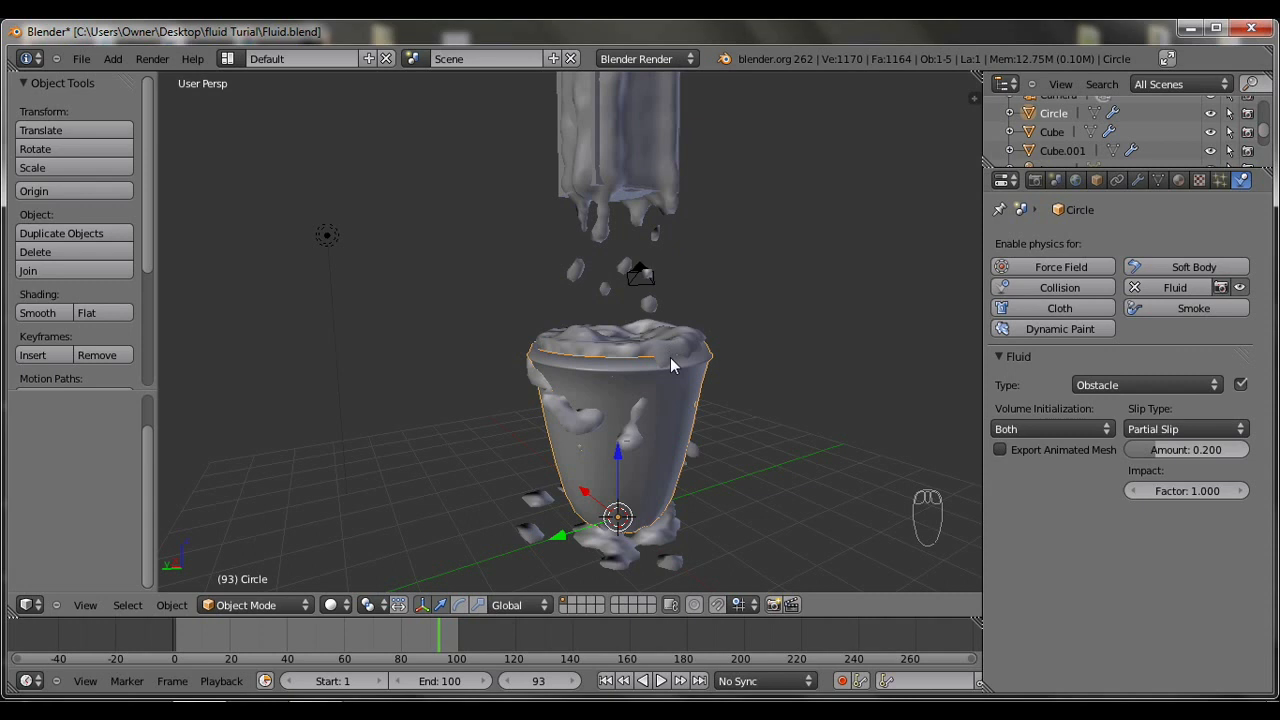
scroll(680, 430, up, 6)
scroll(678, 428, down, 3)
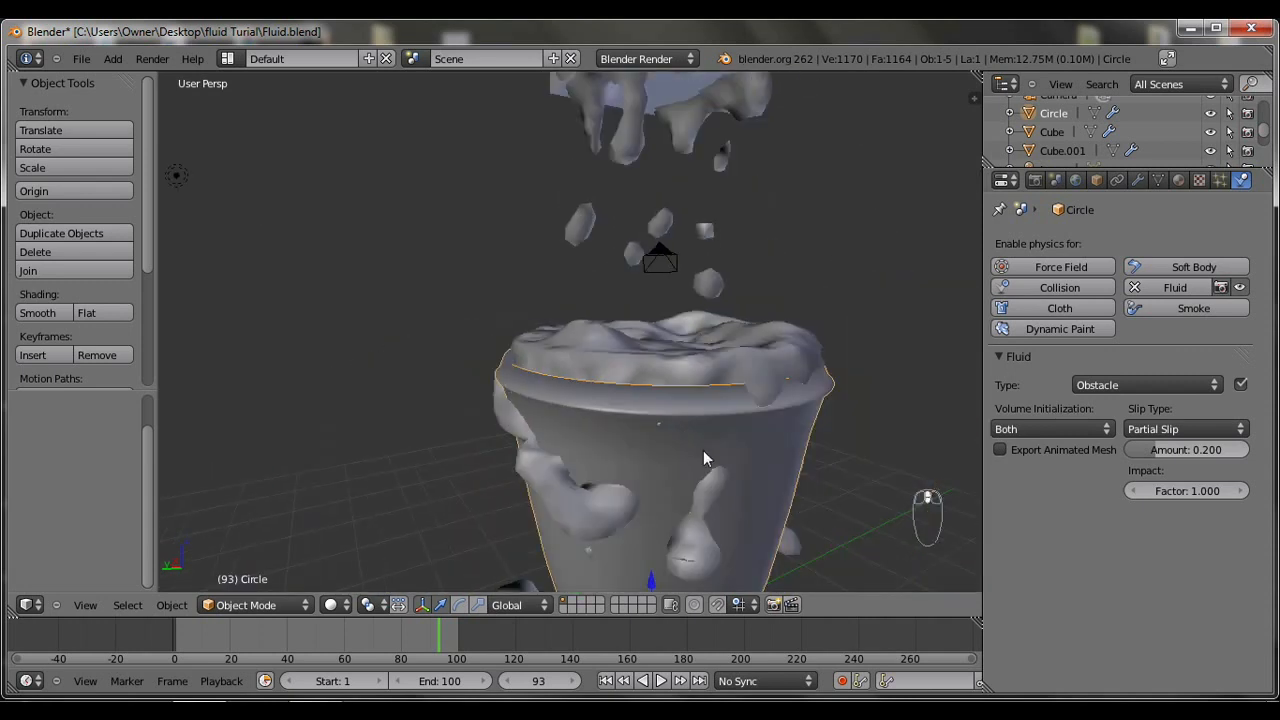
scroll(875, 293, up, 2)
scroll(878, 295, down, 2)
middle_drag(878, 295, 858, 328)
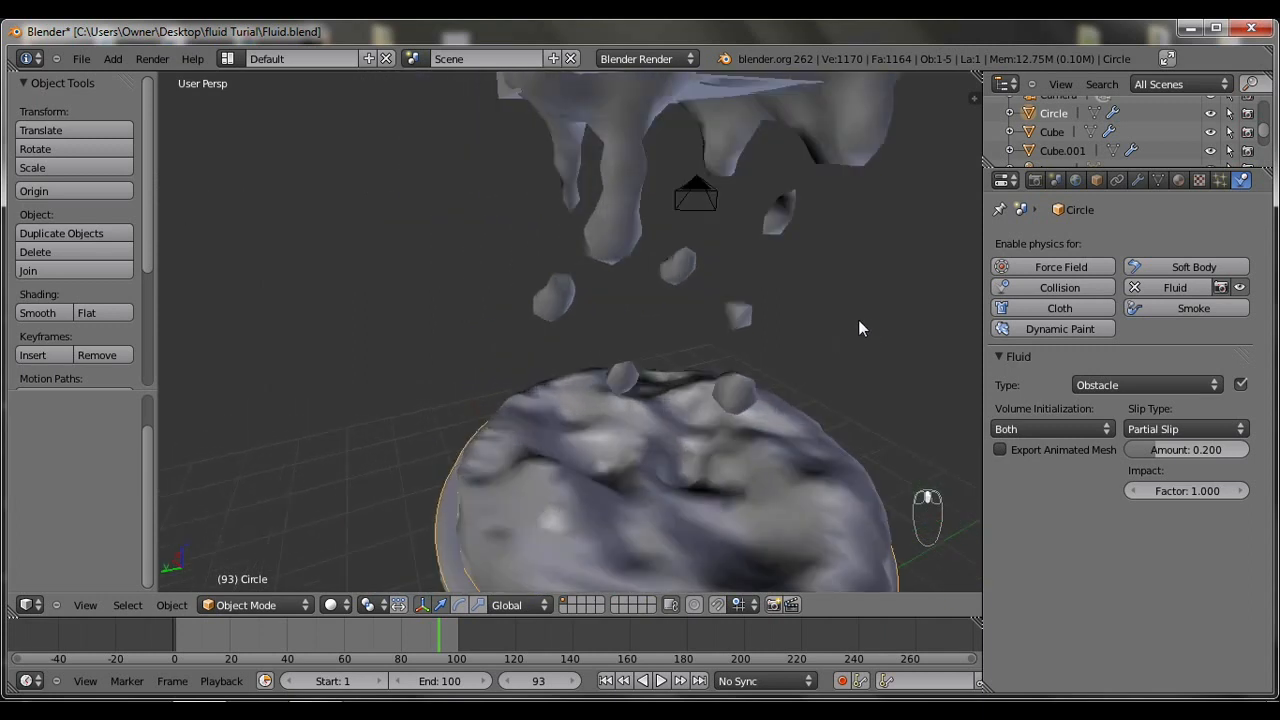
right_click(756, 479)
key(g)
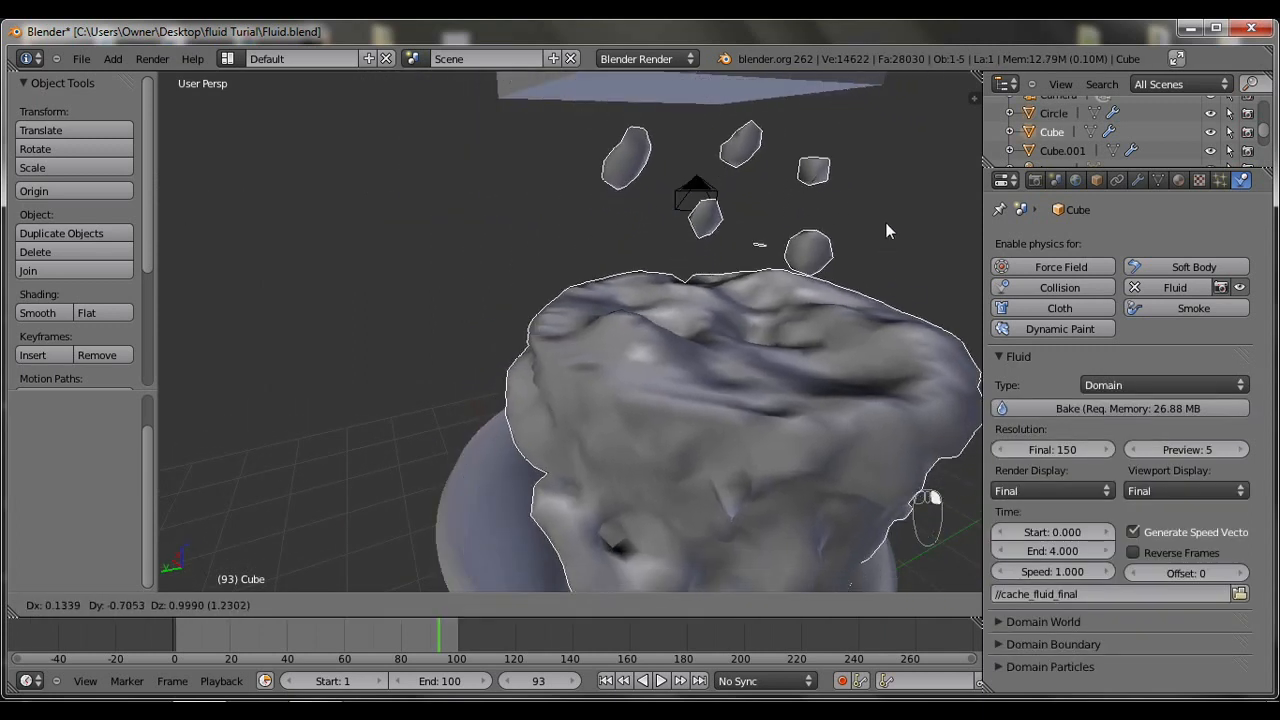
click(897, 164)
Render a still image of frame 93 and go back to the 3D View.
scroll(897, 164, down, 6)
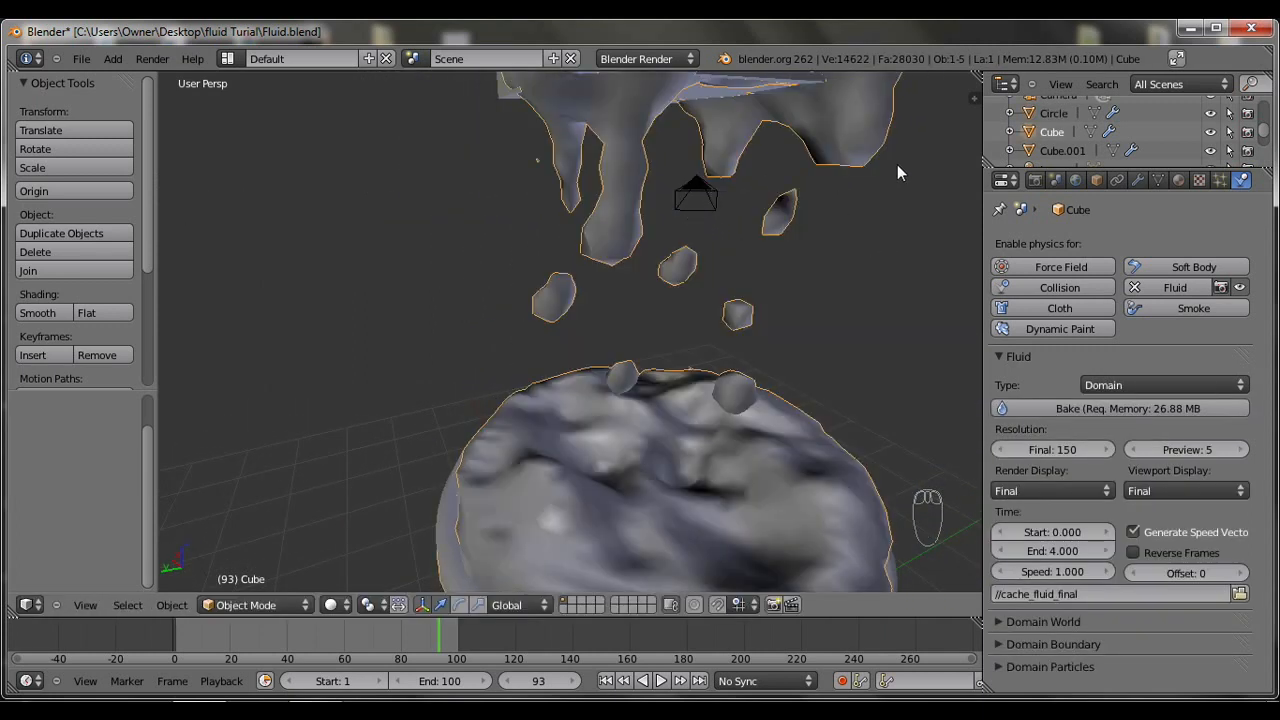
middle_drag(824, 202, 686, 206)
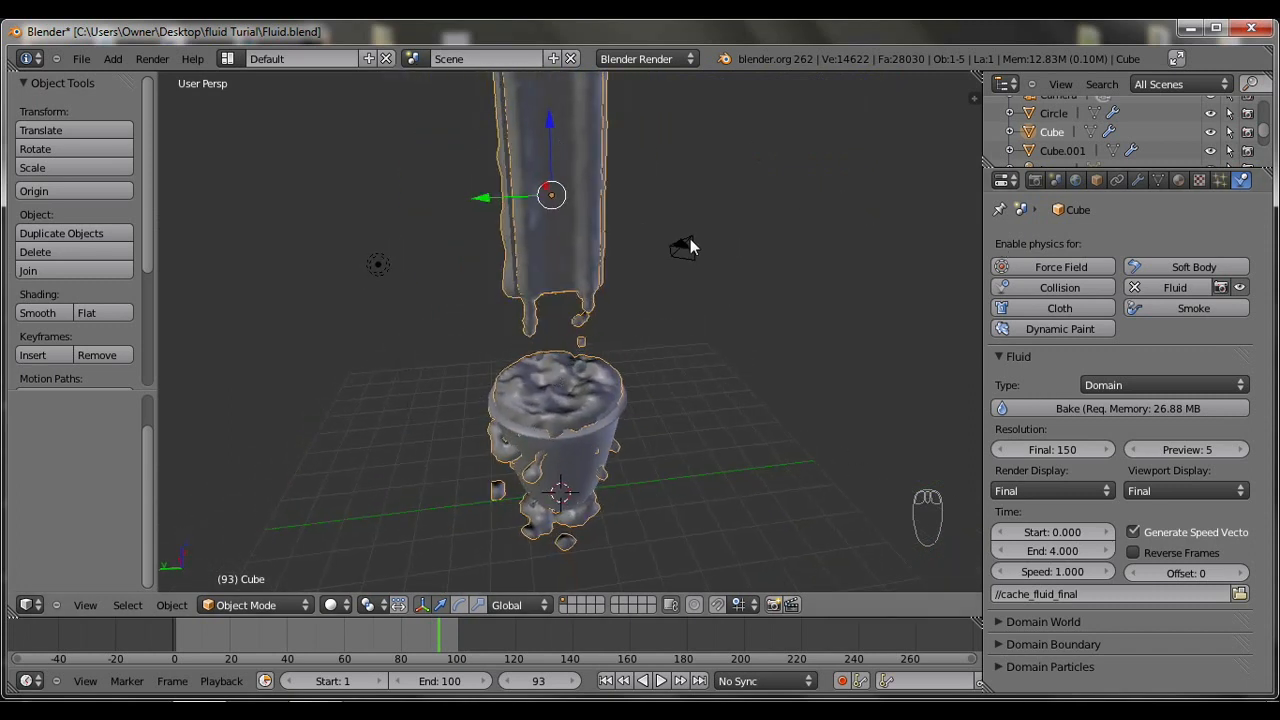
click(1035, 180)
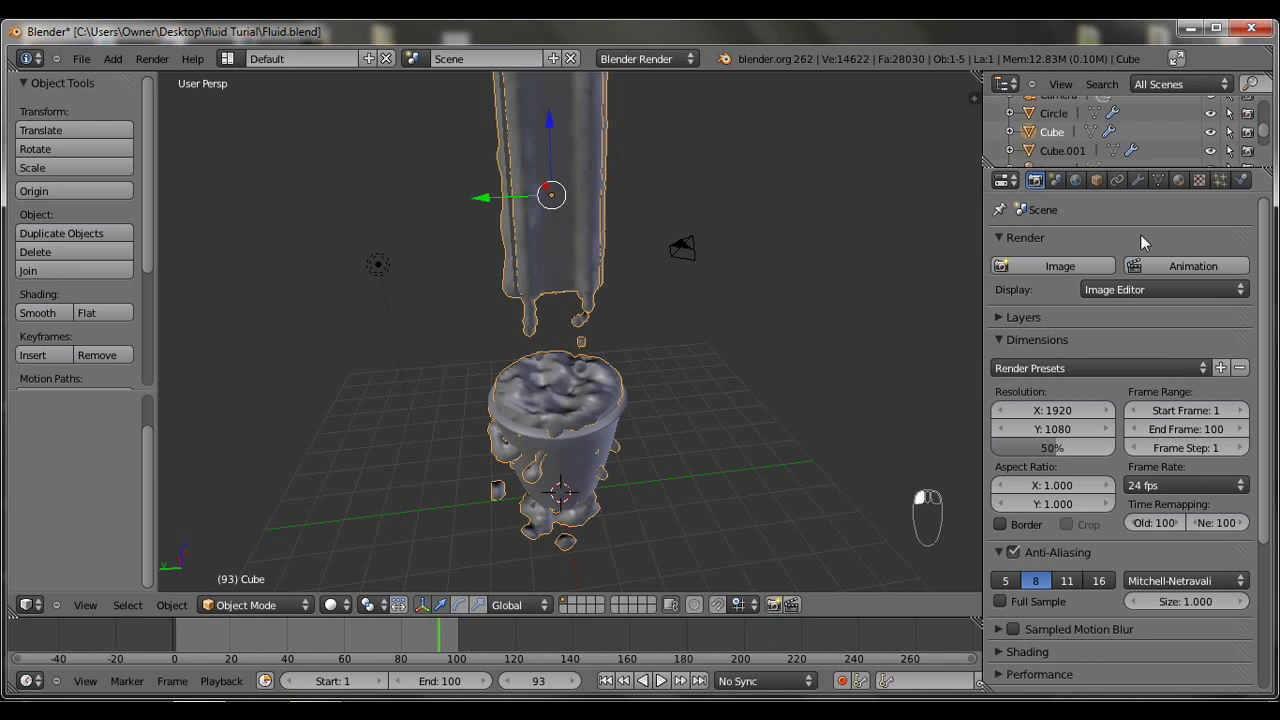
click(1093, 268)
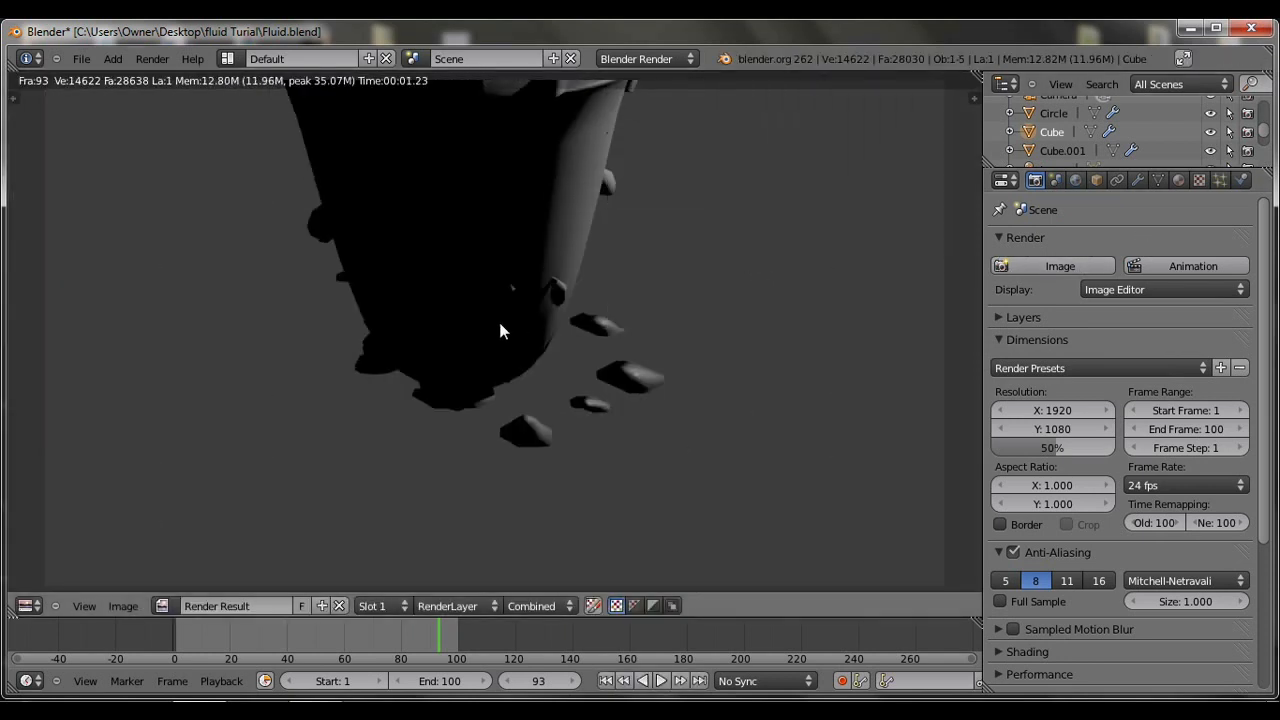
click(28, 606)
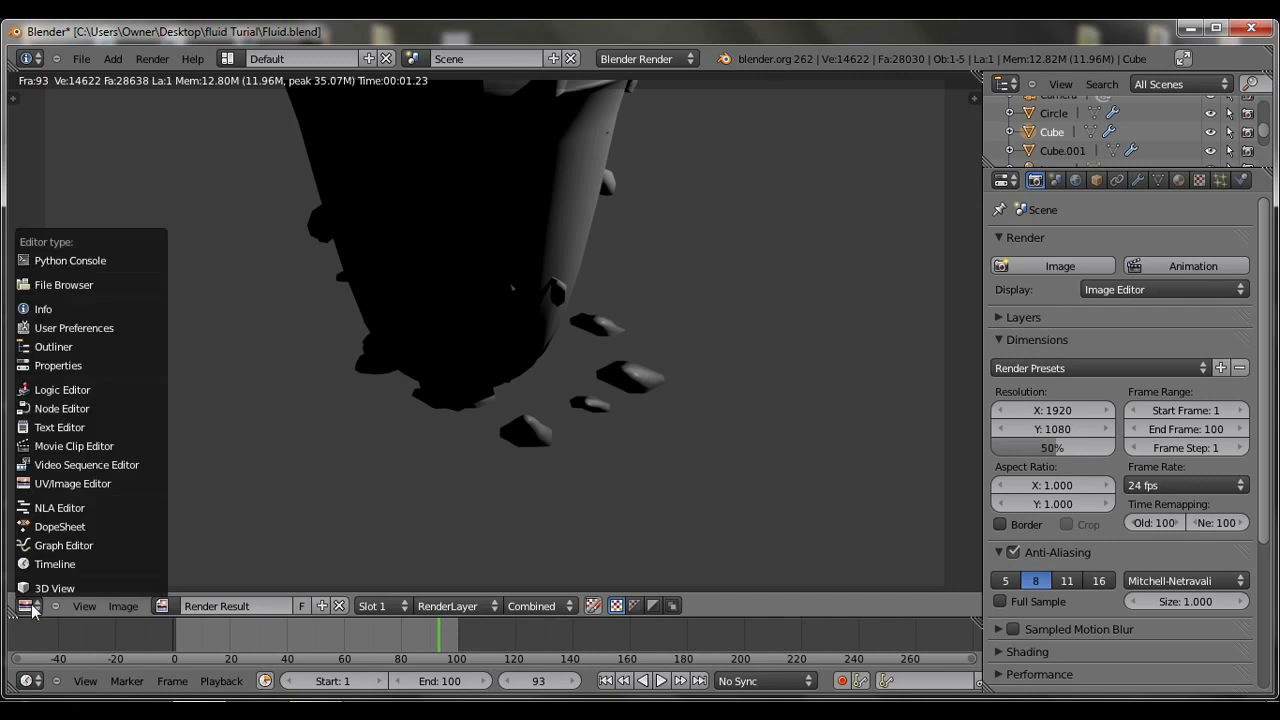
click(40, 588)
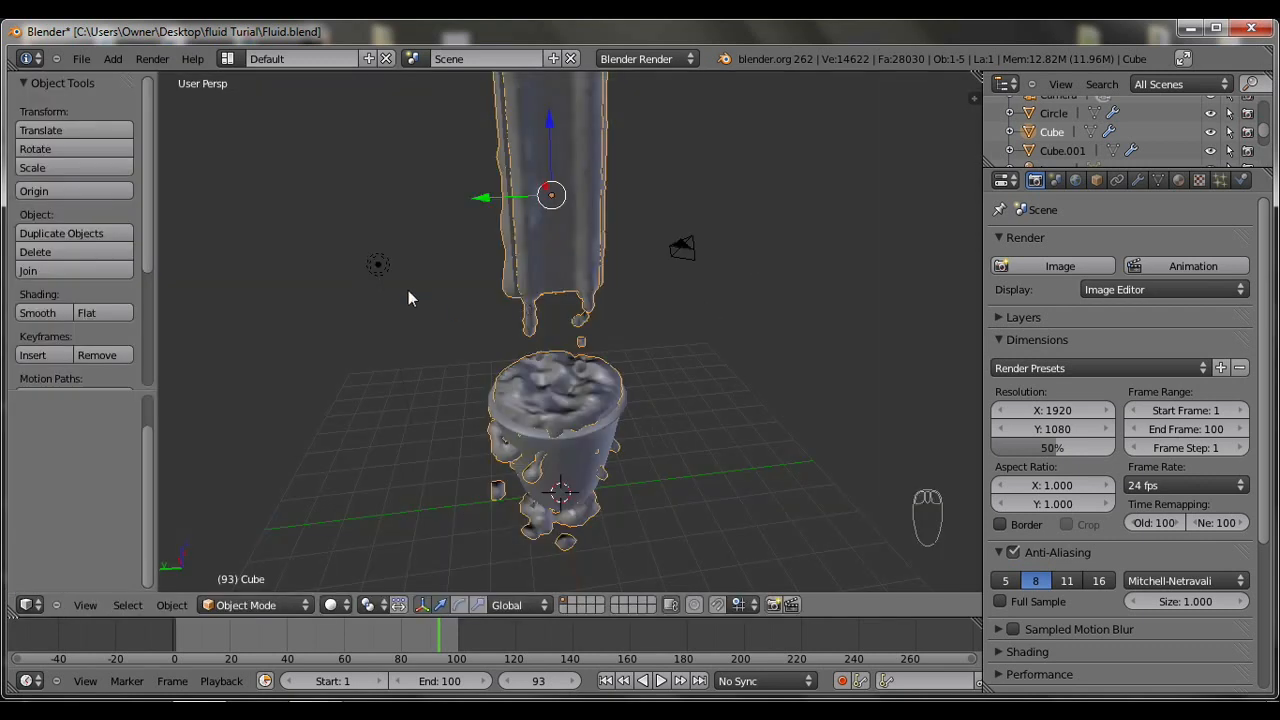
Delete the lamp from the scene.
right_click(384, 266)
key(Delete)
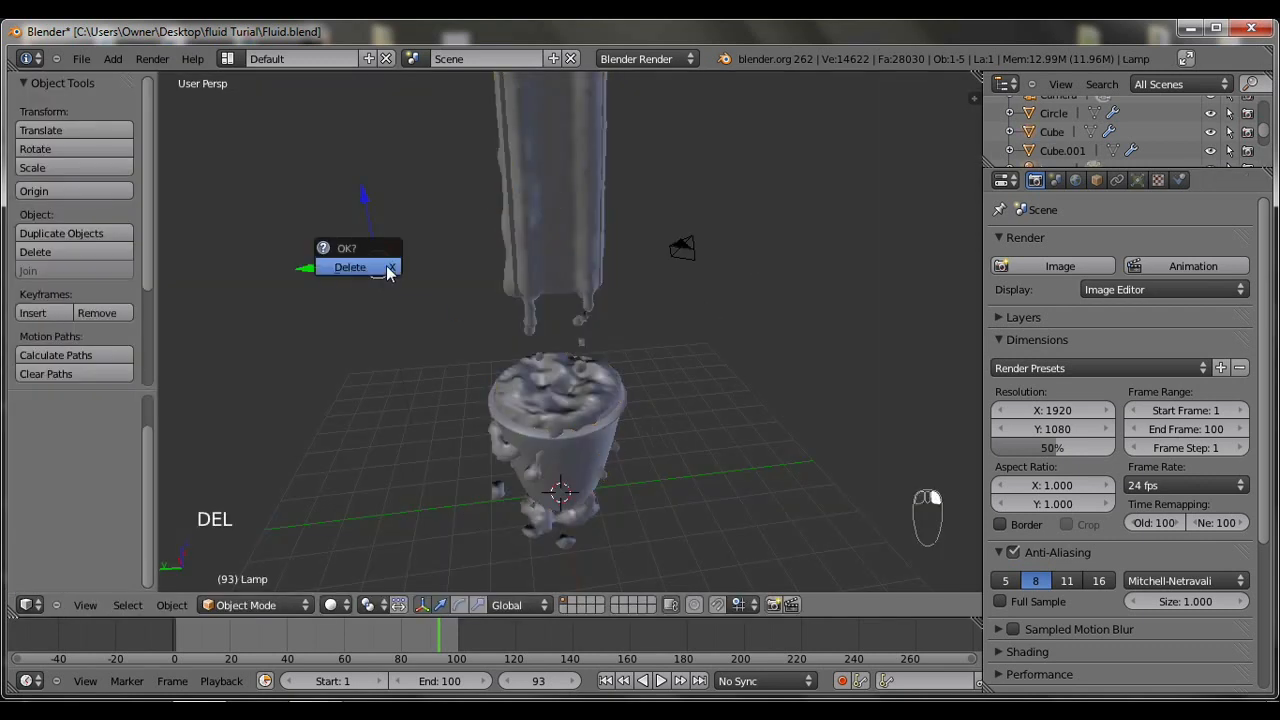
click(386, 268)
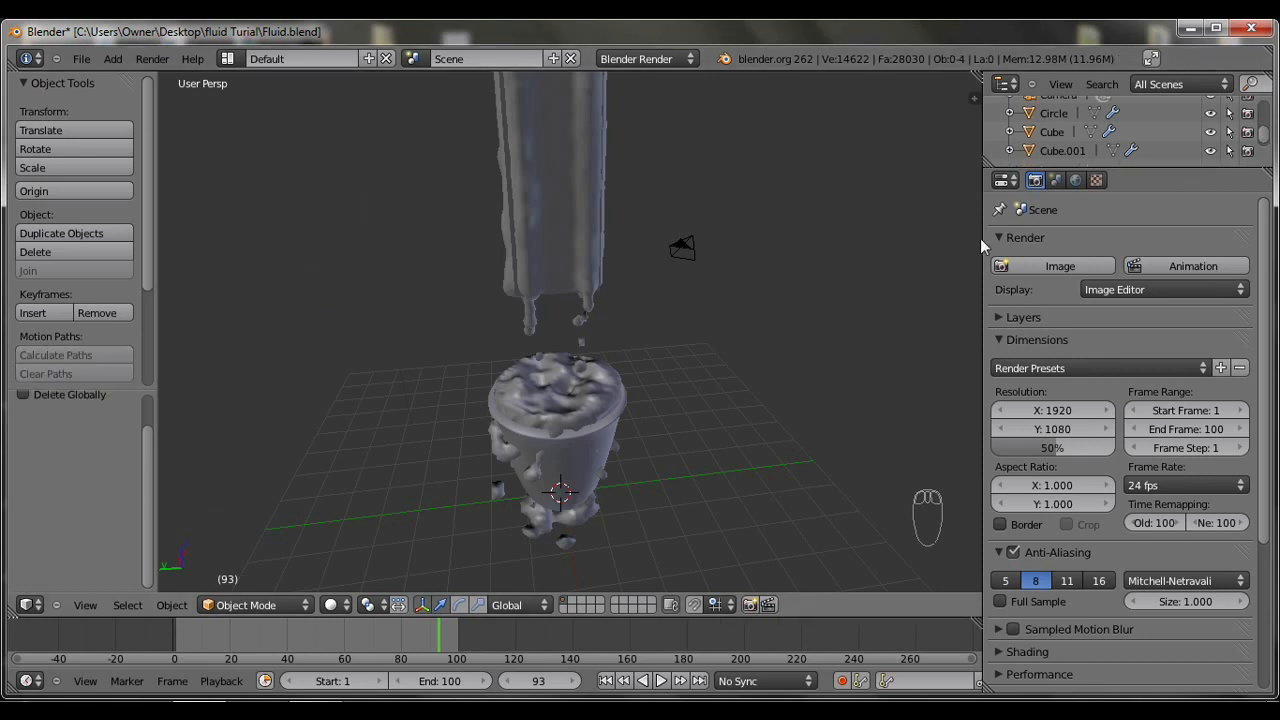
Set the World's horizon color to black and bring up the World lighting settings.
click(1075, 180)
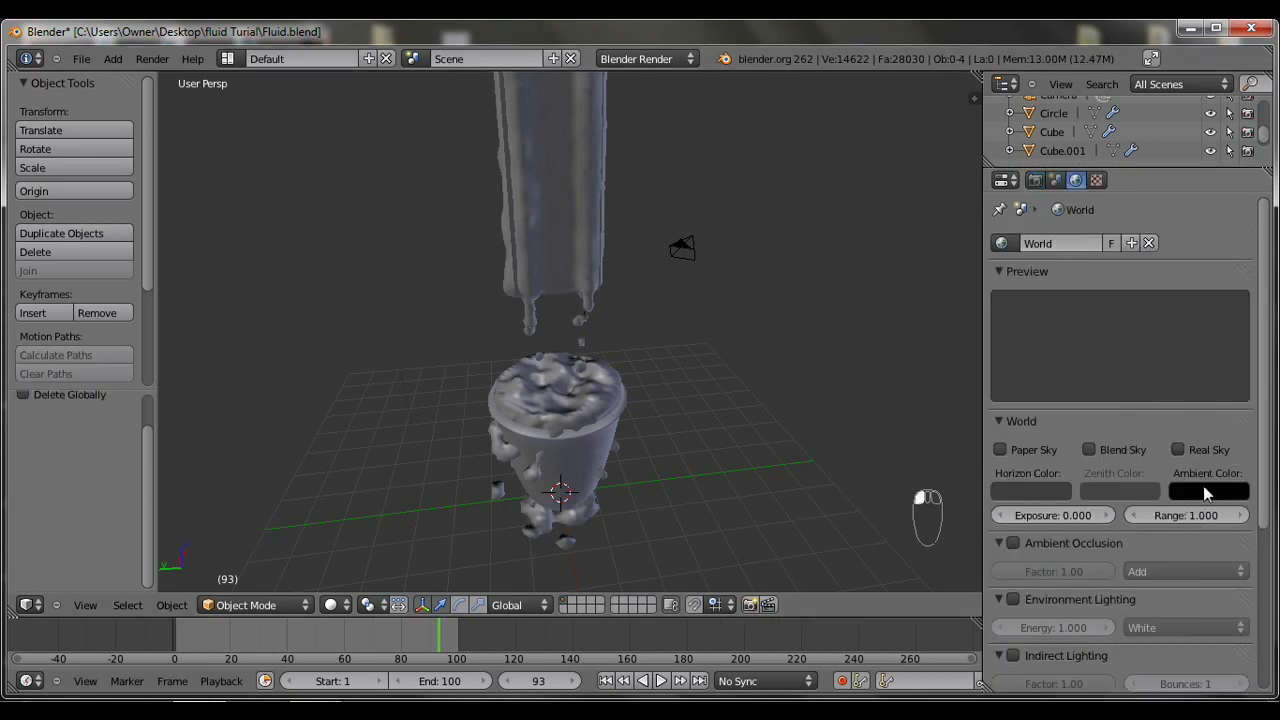
click(1045, 485)
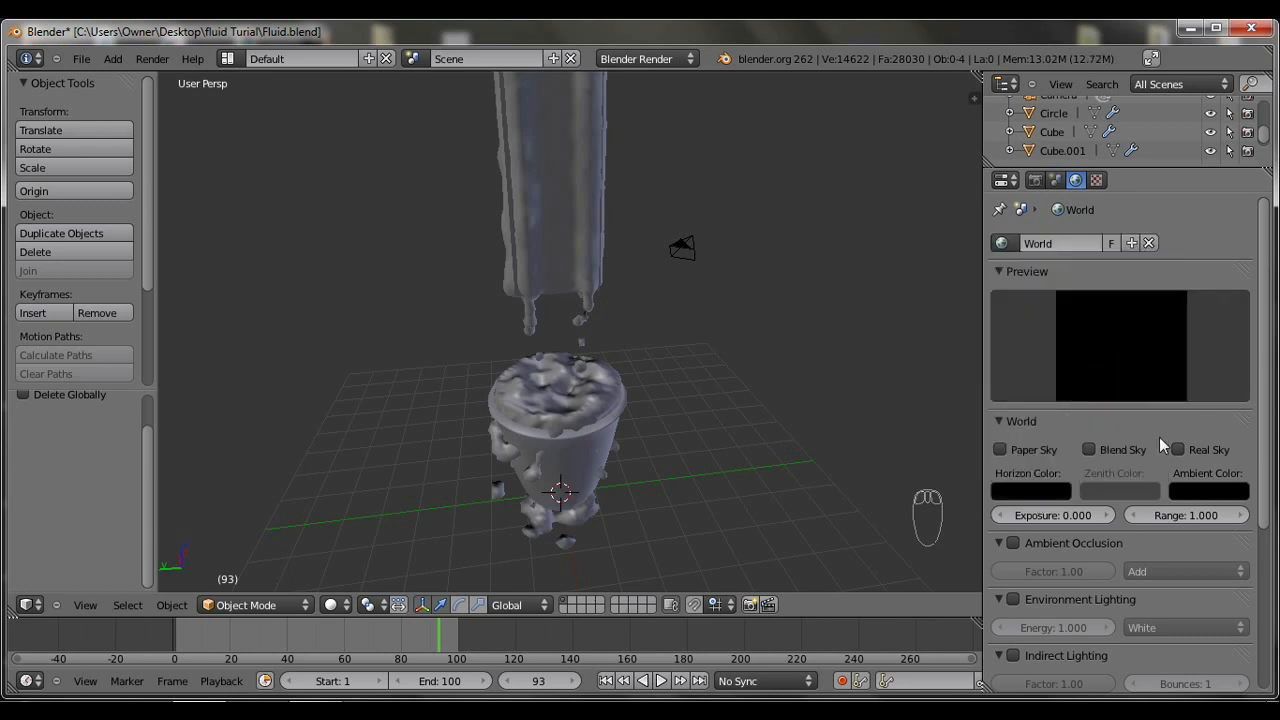
scroll(1215, 437, down, 6)
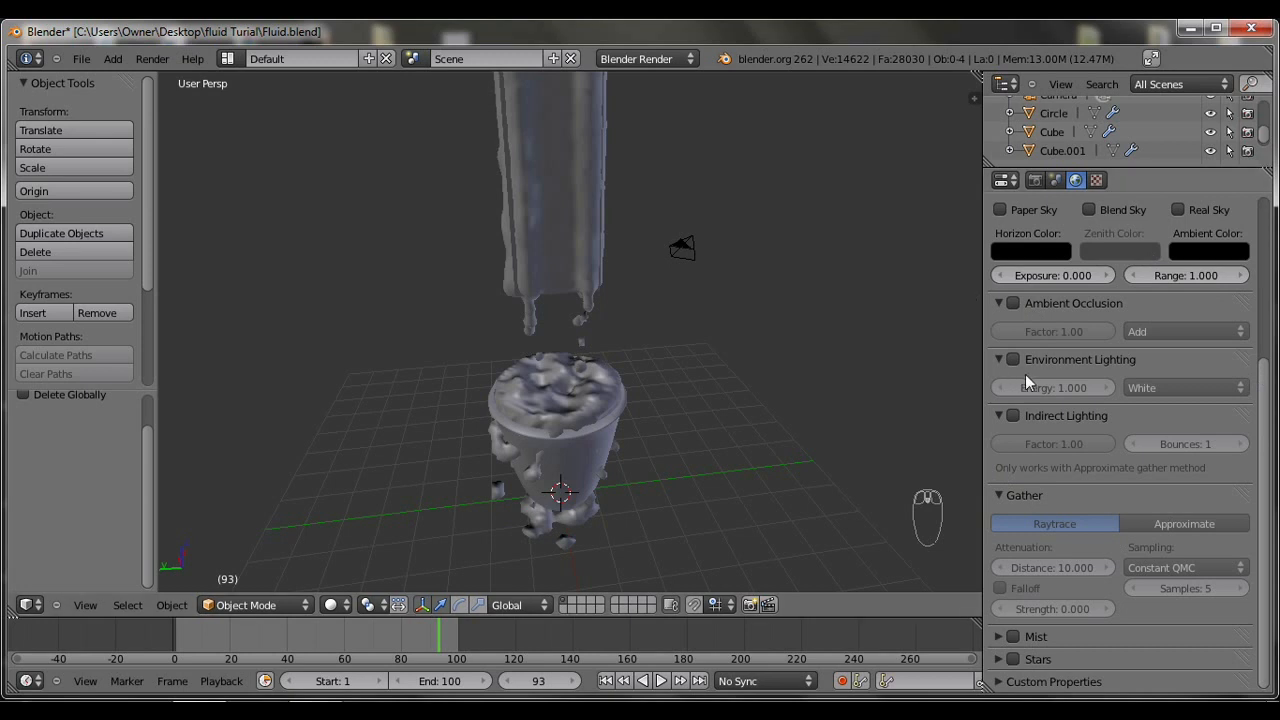
Enable Environment Lighting and Indirect Lighting for the World and test-render frame 93.
click(1013, 359)
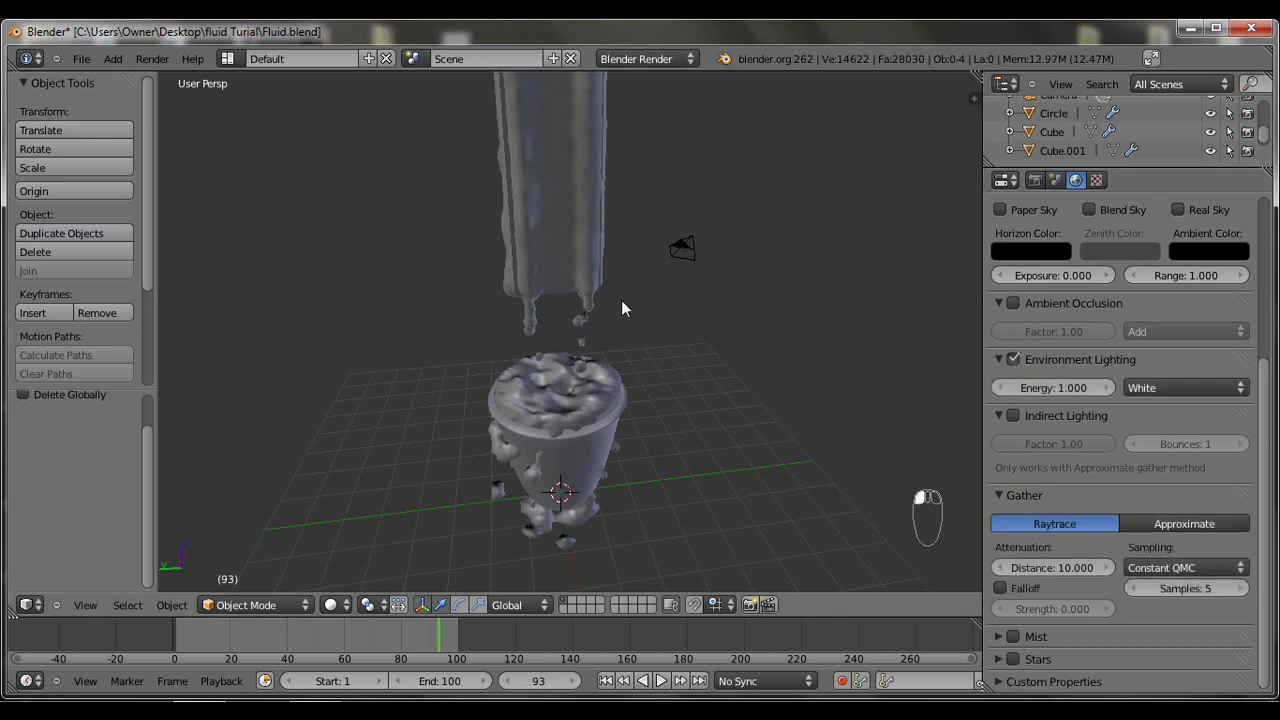
click(1014, 416)
key(F12)
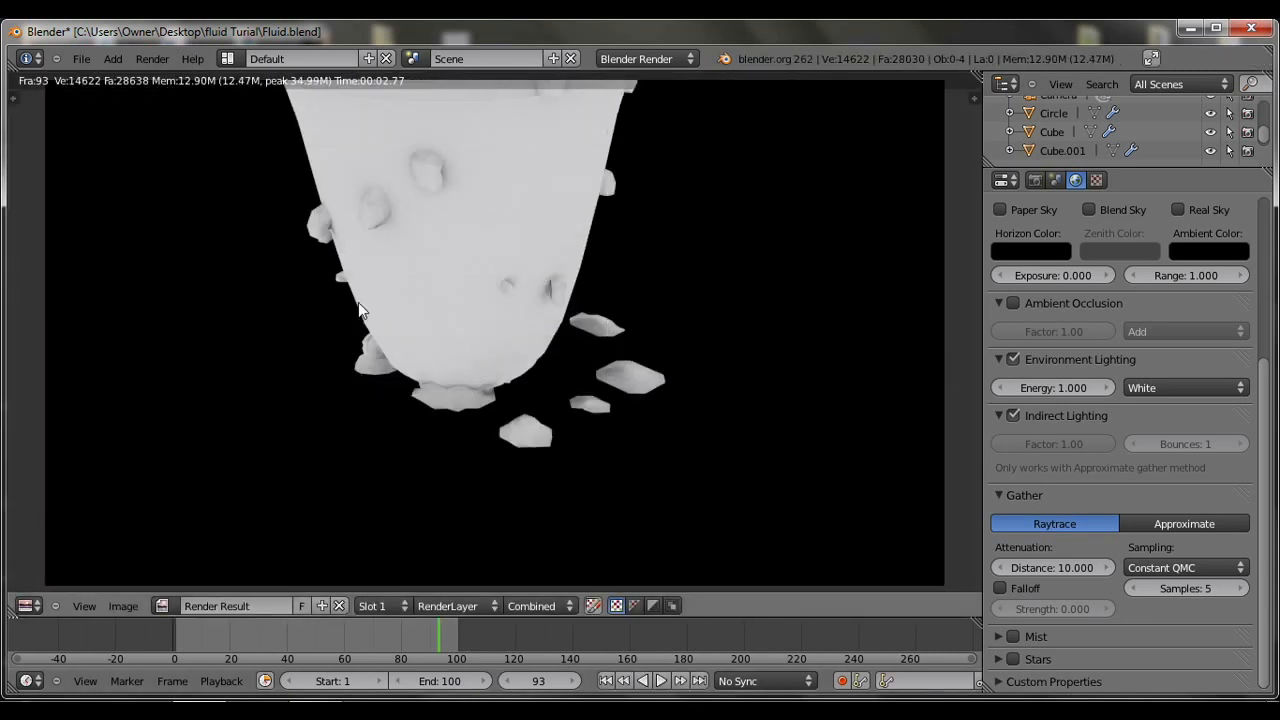
scroll(505, 277, down, 2)
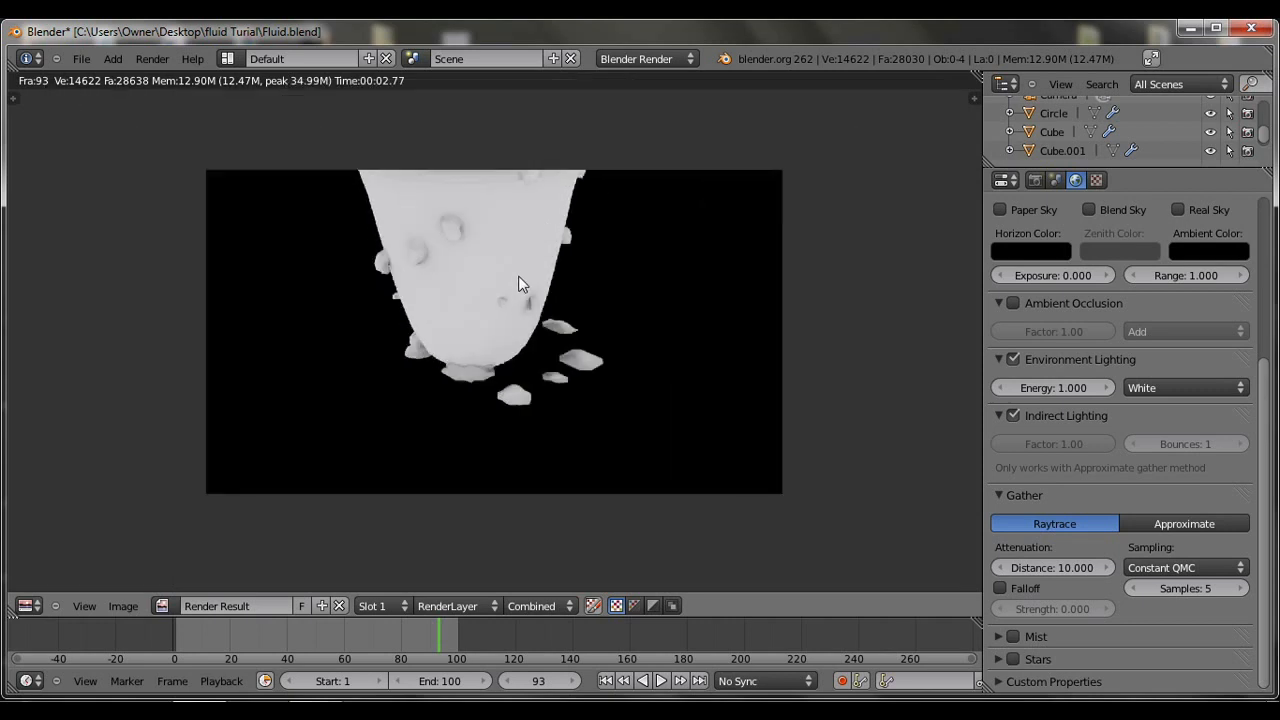
scroll(520, 281, up, 2)
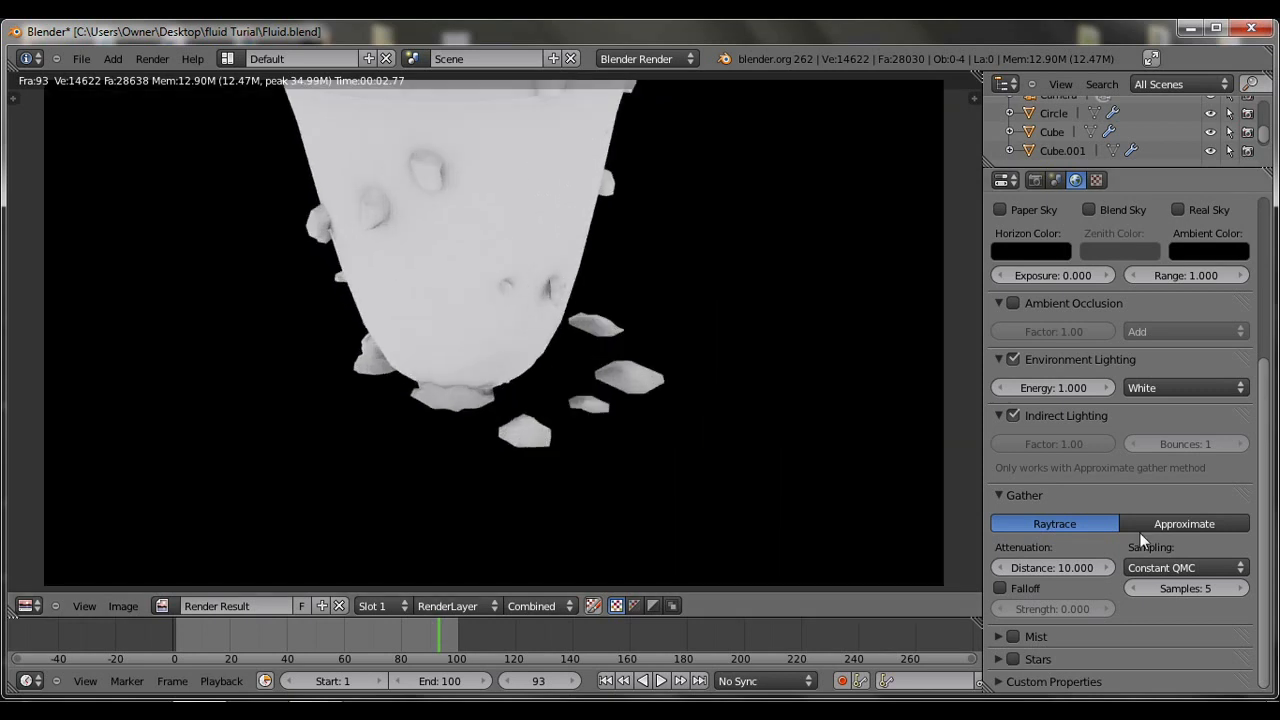
Turn off Indirect Lighting, leaving Environment Lighting on, and render frame 93 again for comparison.
click(1013, 415)
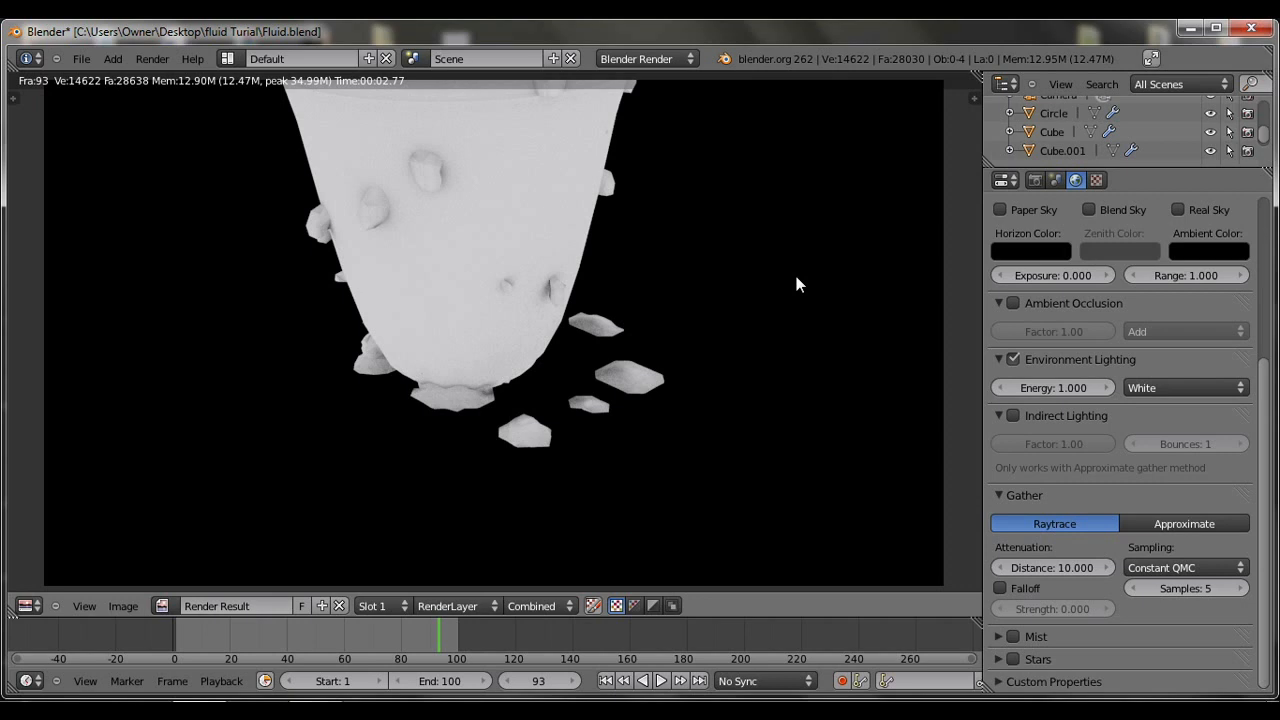
key(F12)
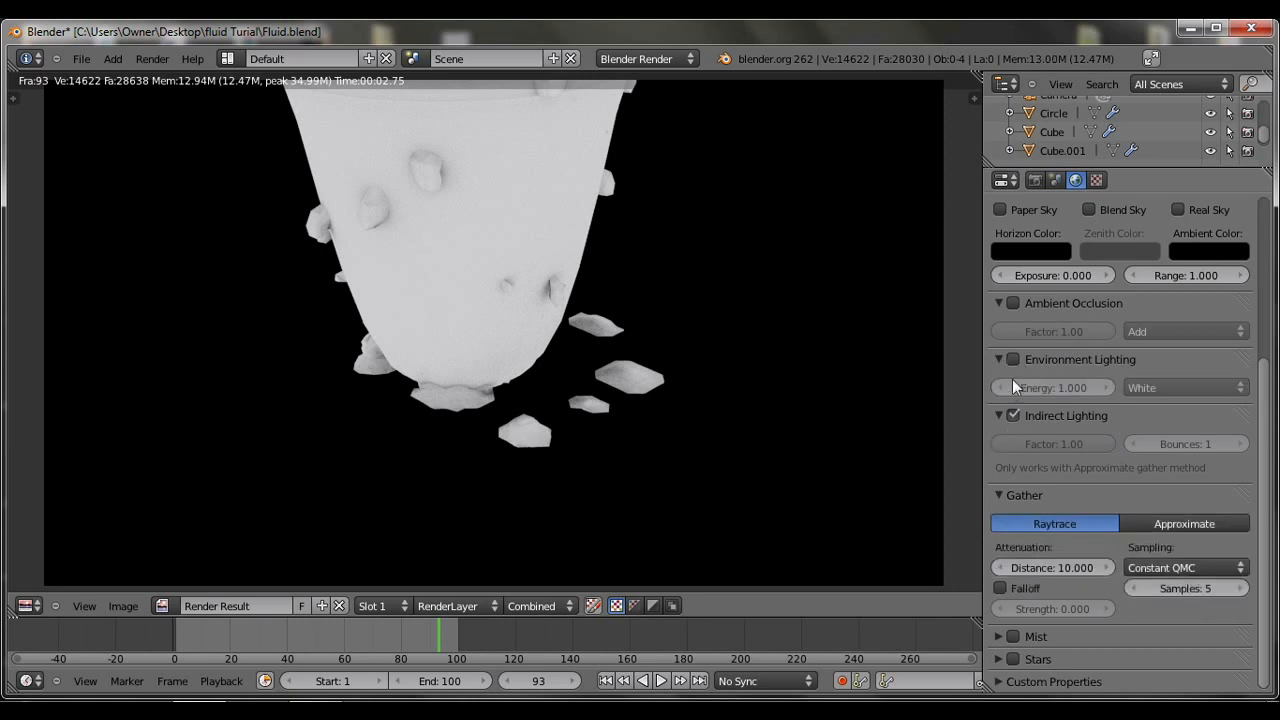
Try a render of frame 93 with only Indirect Lighting on, and restore Environment Lighting alone.
click(1014, 417)
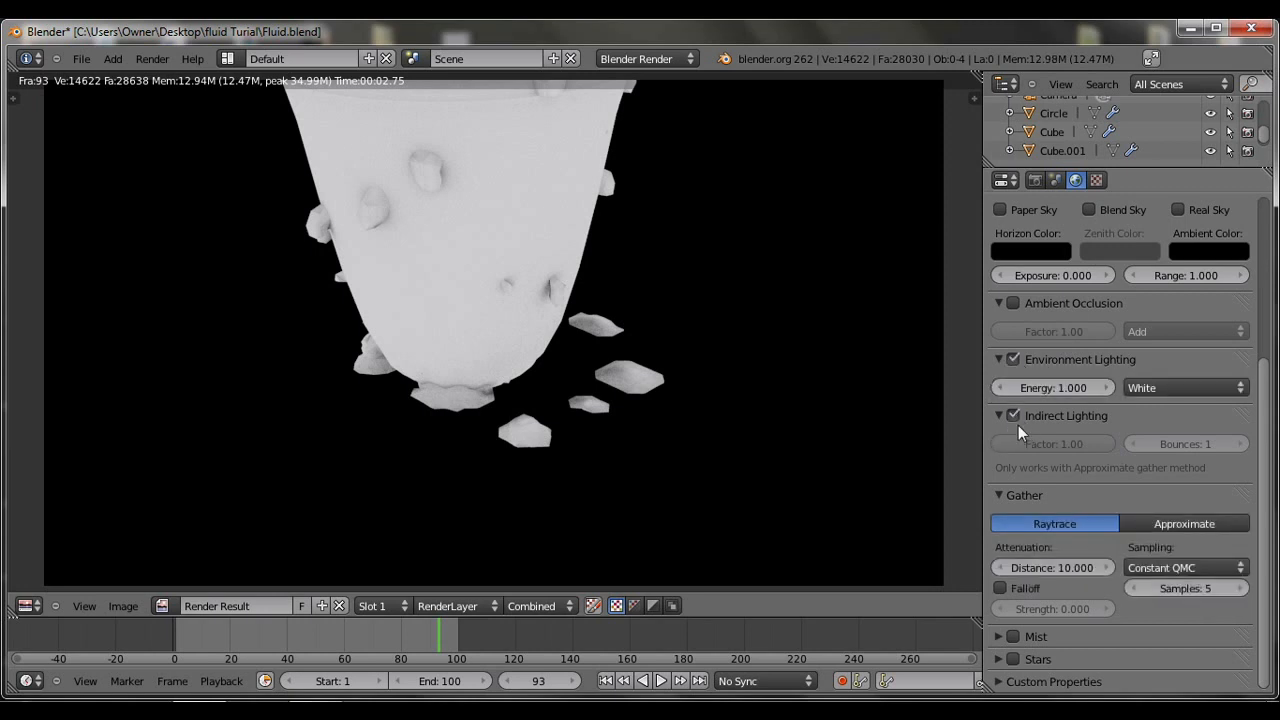
click(1014, 359)
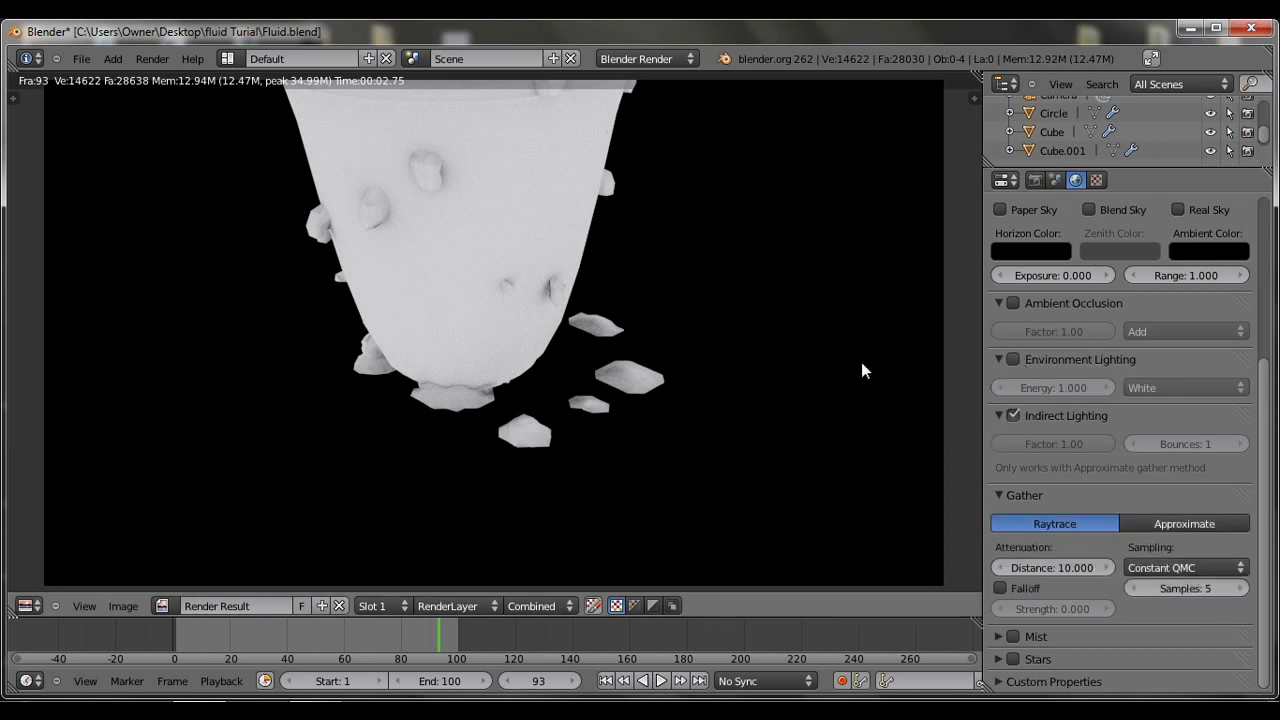
key(F12)
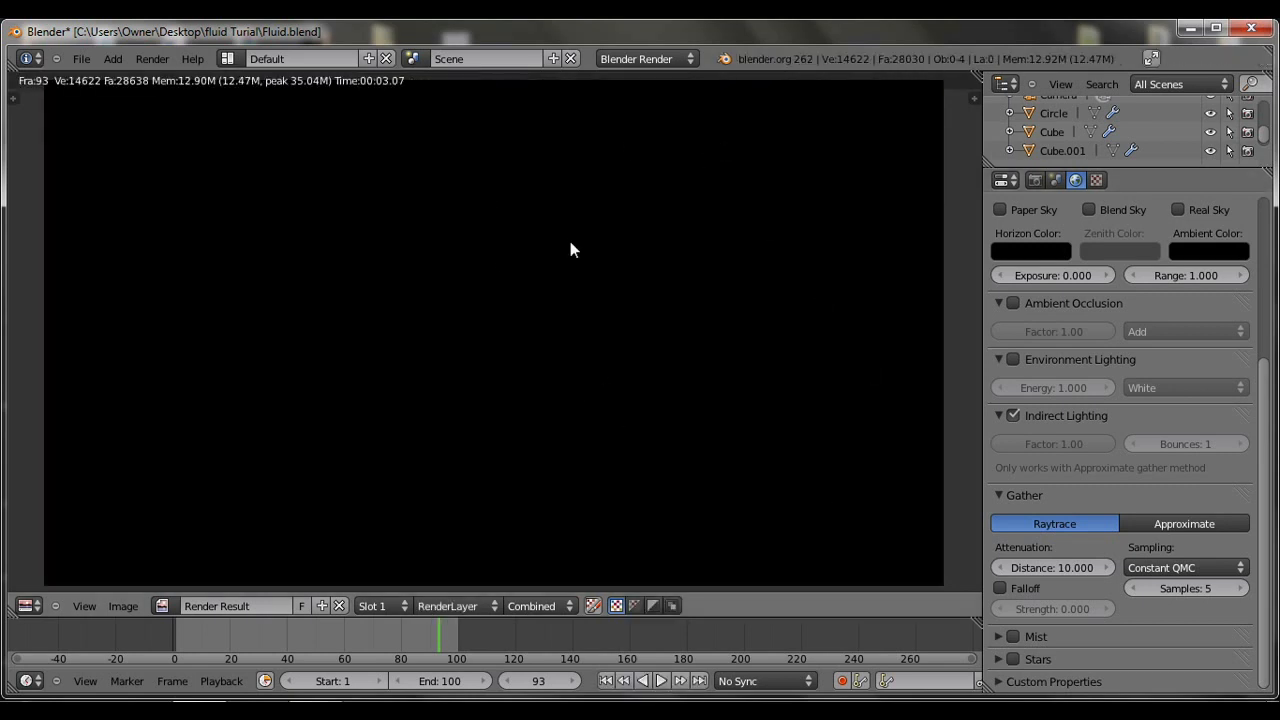
click(1013, 415)
click(1012, 359)
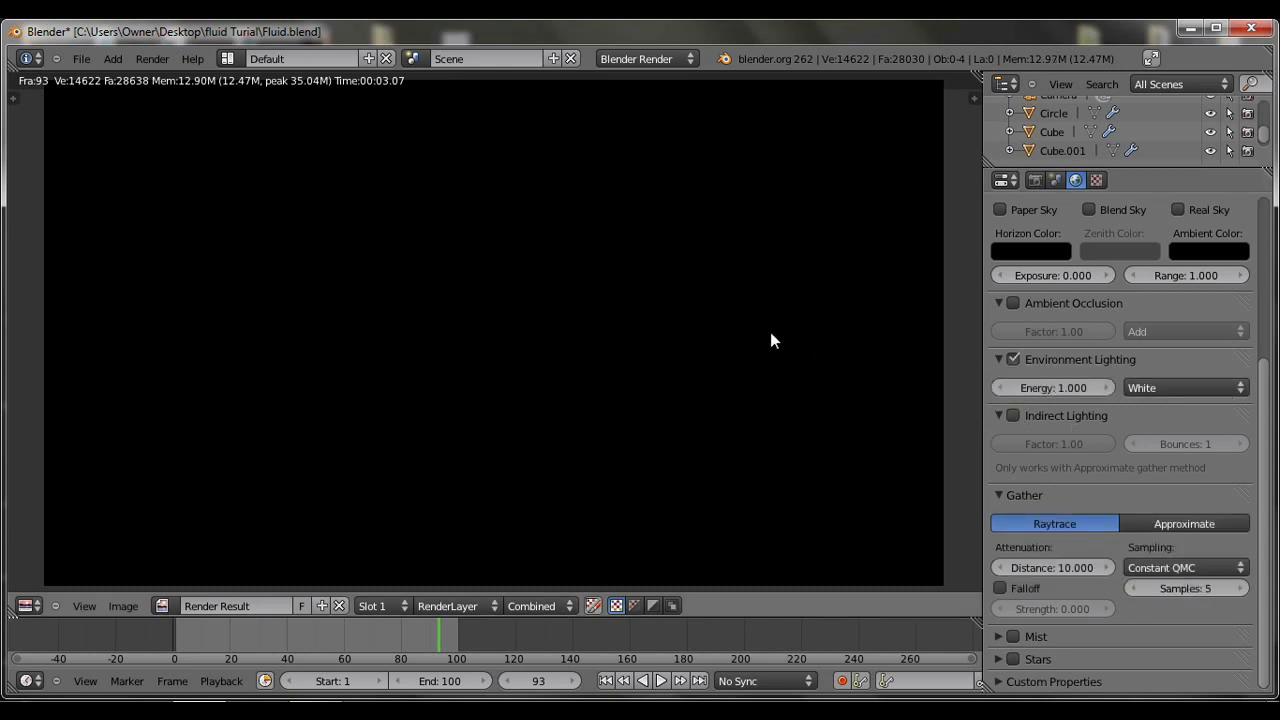
Raise the Gather samples to 15, start a test render of frame 93 and cancel it midway.
click(1242, 589)
click(1242, 589)
click(1242, 589)
click(1242, 589)
click(1246, 592)
click(1246, 593)
click(1242, 589)
key(F12)
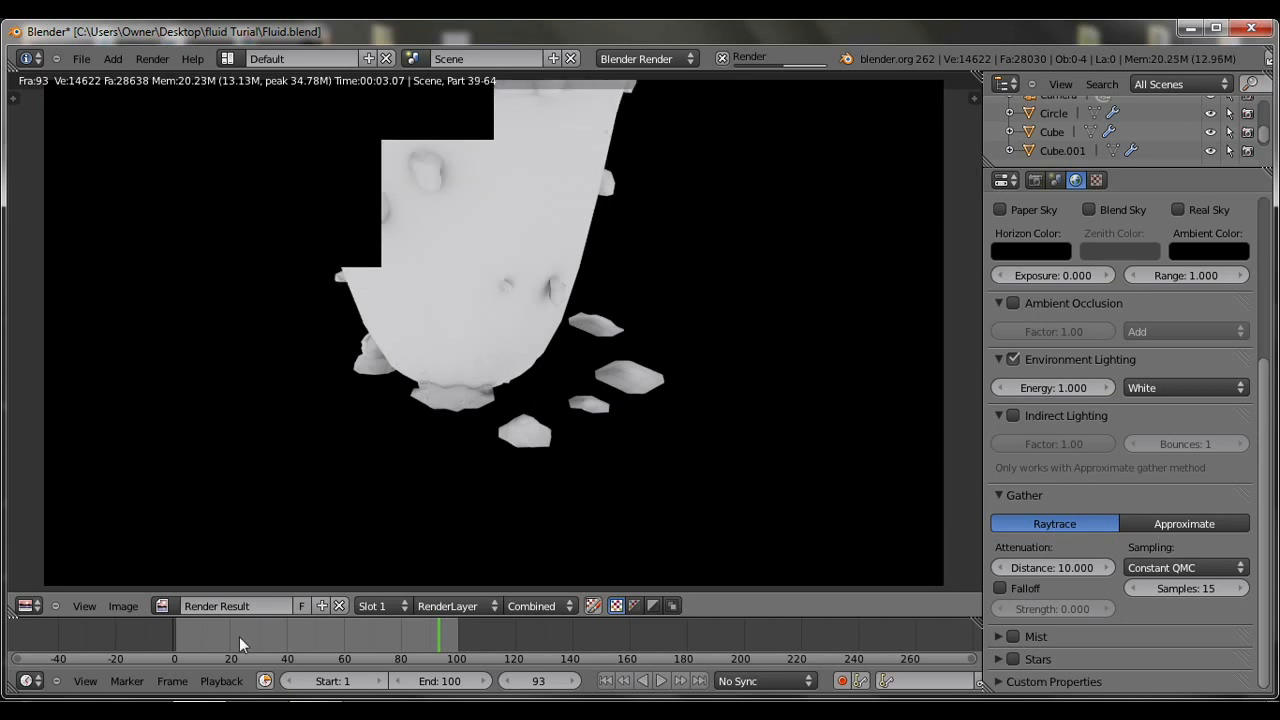
click(724, 56)
Set the Gather samples to 7, render frame 93 and inspect the cup's shading up close.
click(1174, 588)
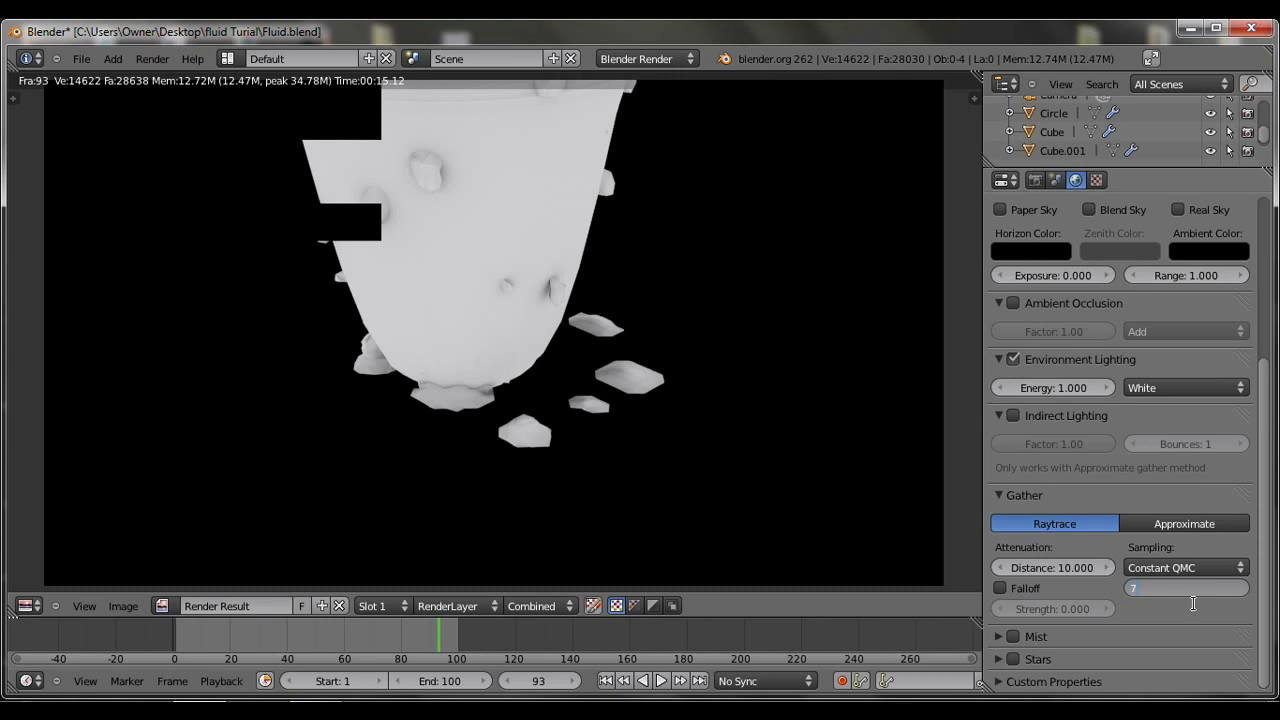
key(Return)
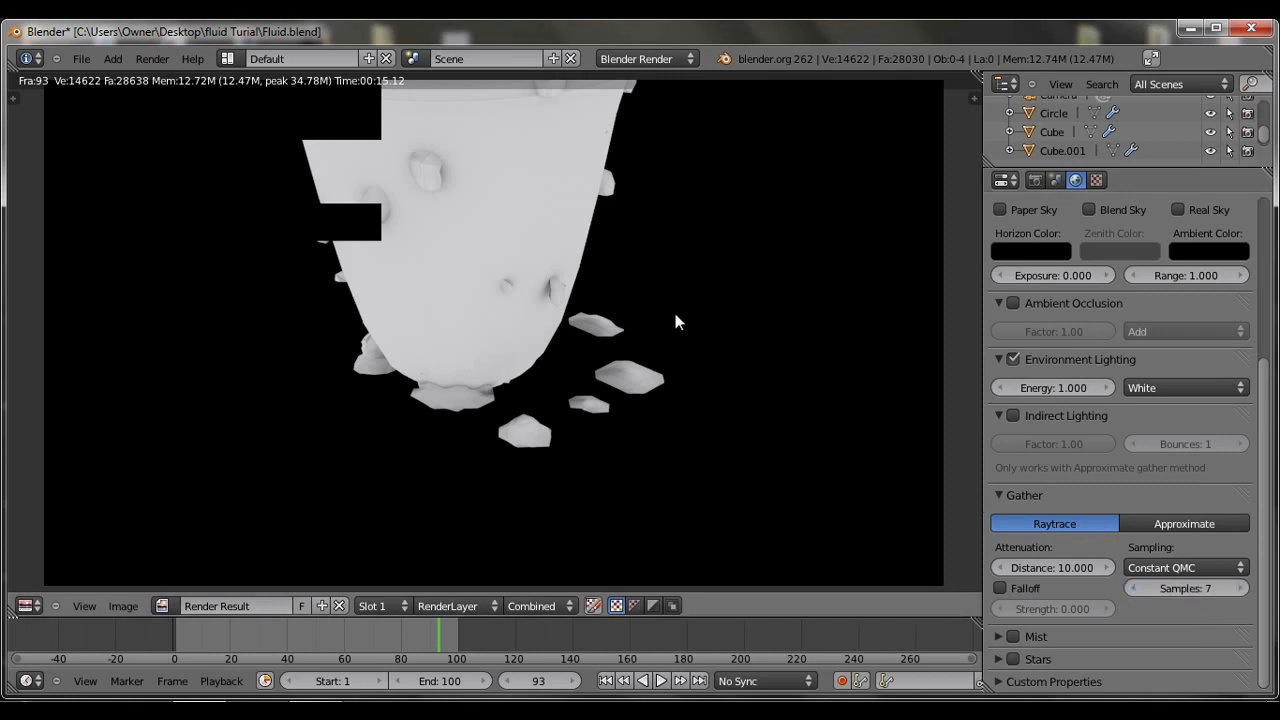
key(F12)
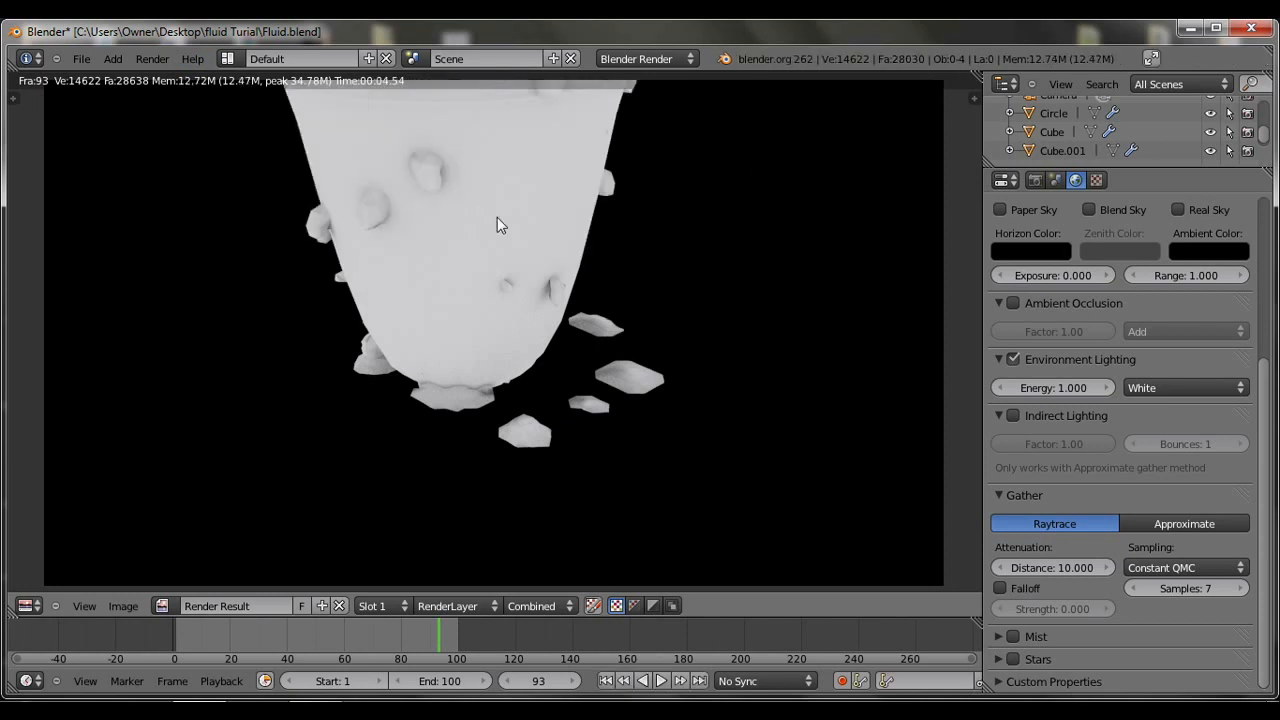
scroll(506, 224, down, 2)
scroll(506, 224, up, 1)
scroll(645, 469, up, 1)
scroll(650, 485, up, 1)
scroll(662, 490, down, 2)
scroll(645, 449, up, 2)
scroll(614, 325, up, 2)
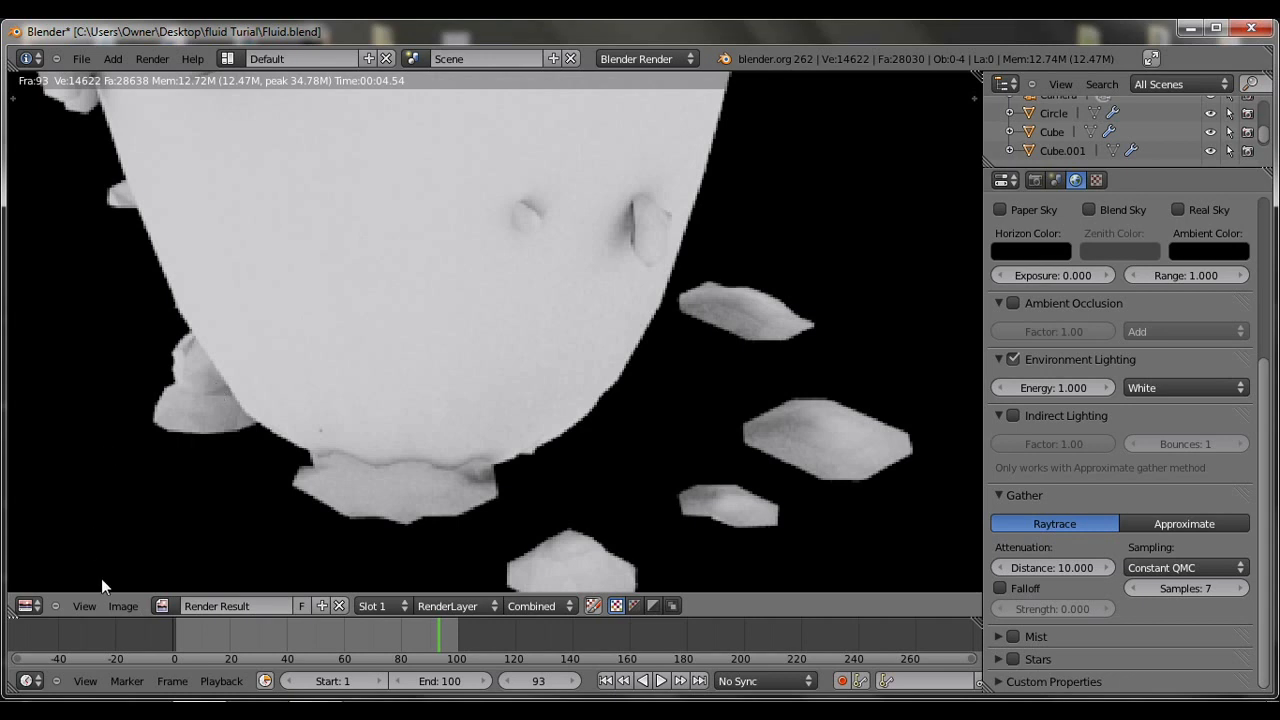
Return to the 3D View and look at the scene through the camera.
click(27, 605)
click(50, 588)
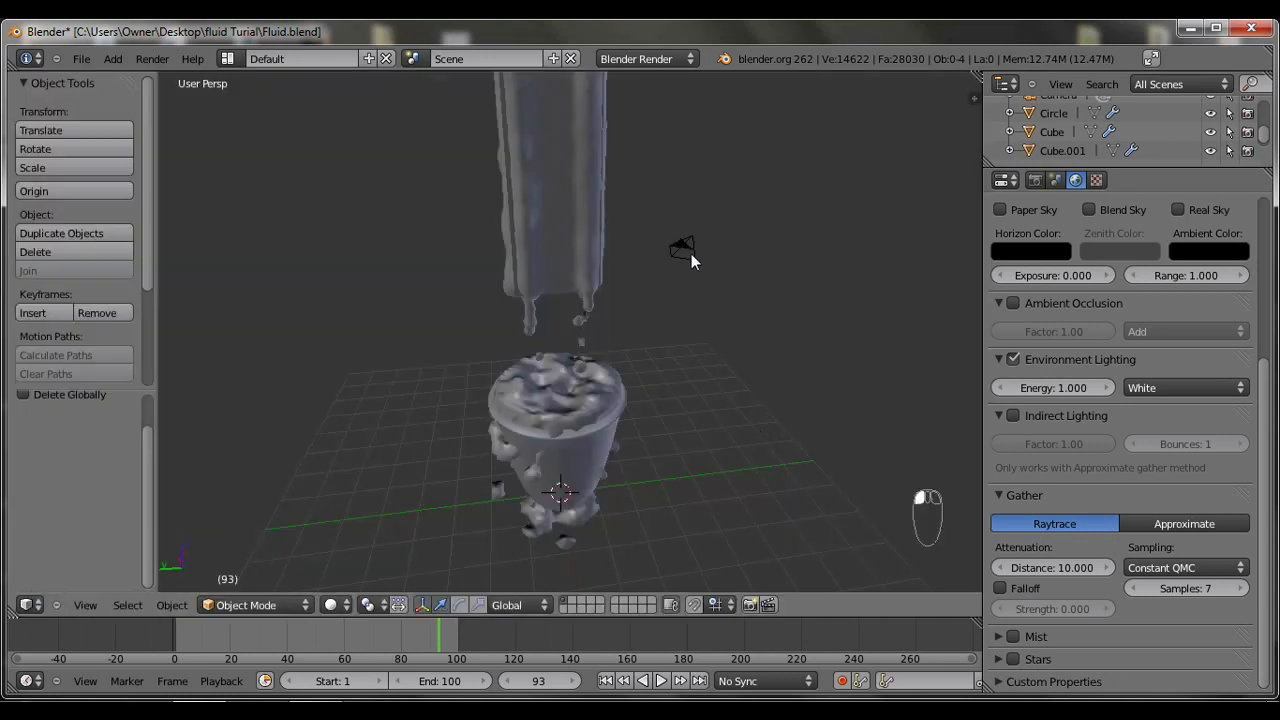
click(85, 605)
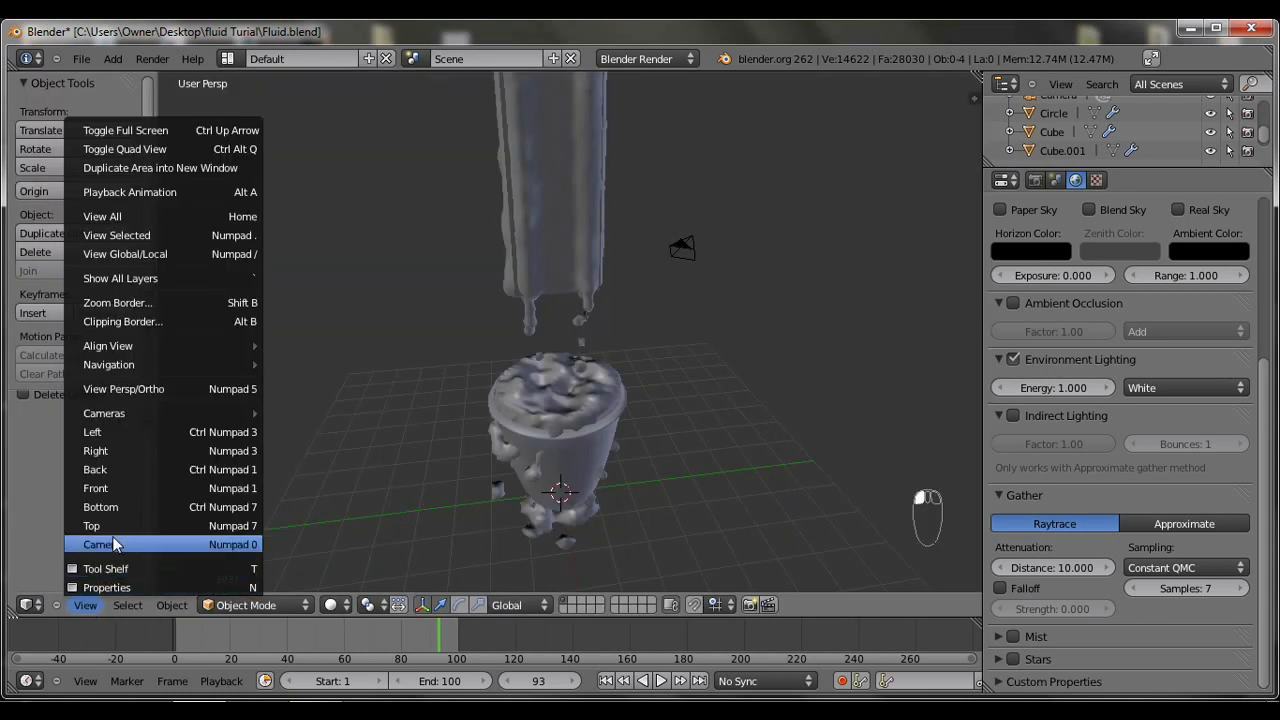
click(100, 544)
Select the camera and move it by about X -0.18, Y 0.56, Z 1.02 to frame the whole cup.
right_drag(728, 331, 731, 278)
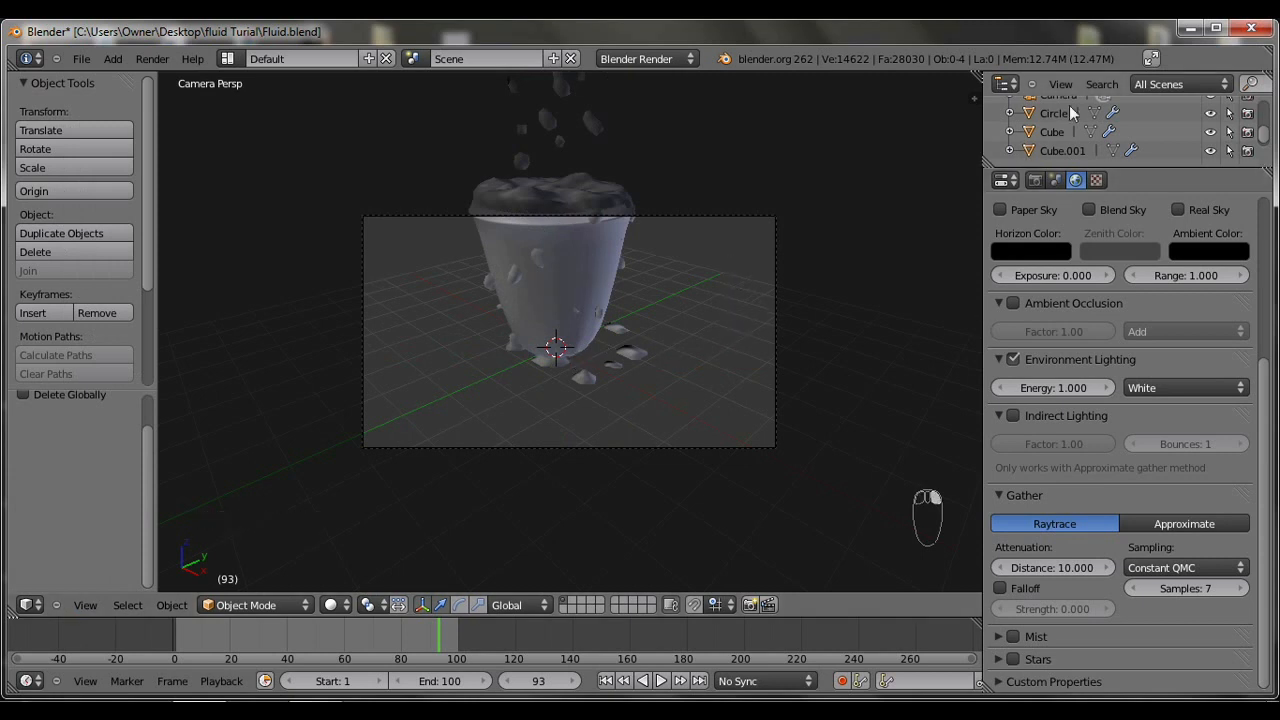
scroll(1052, 129, up, 2)
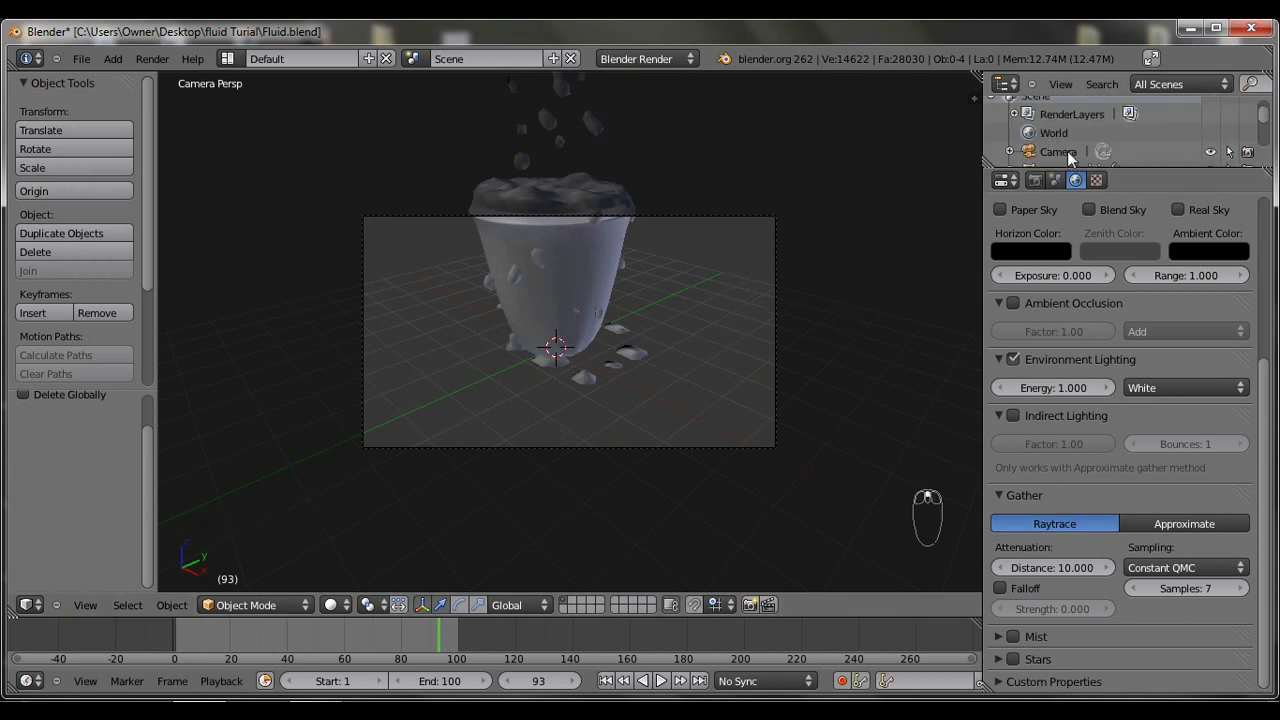
click(1067, 151)
right_drag(792, 420, 830, 325)
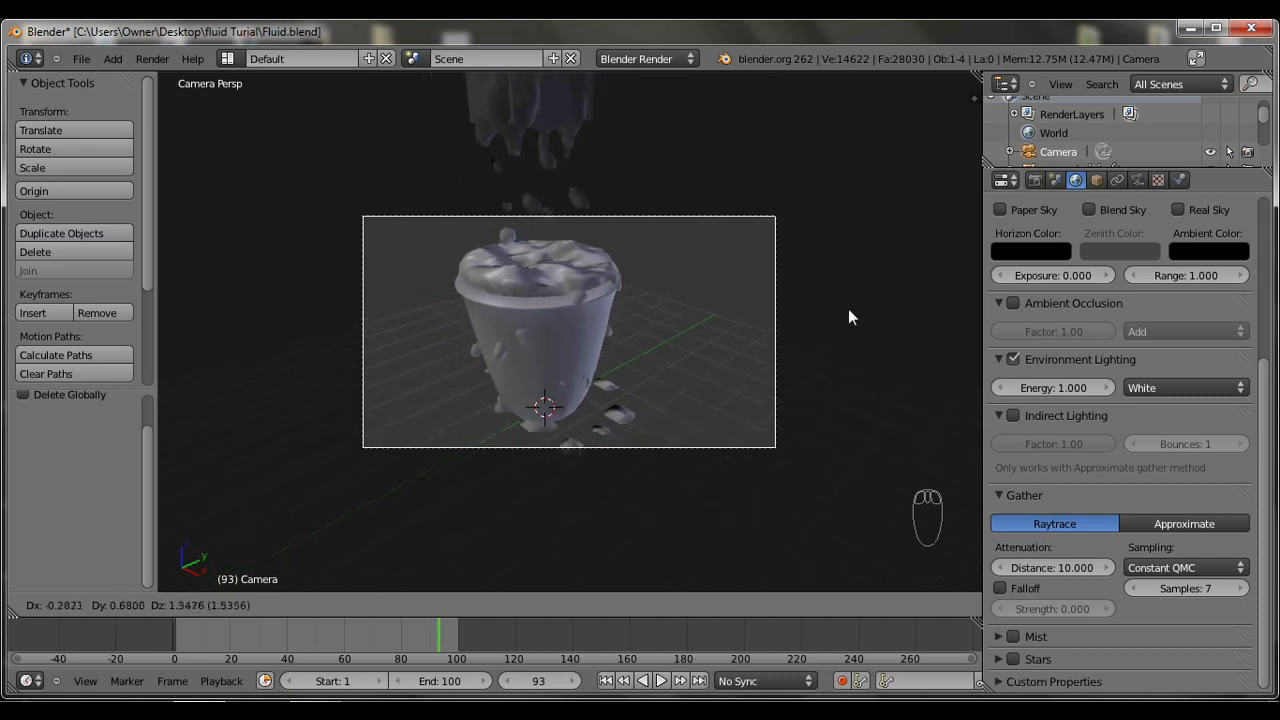
click(850, 332)
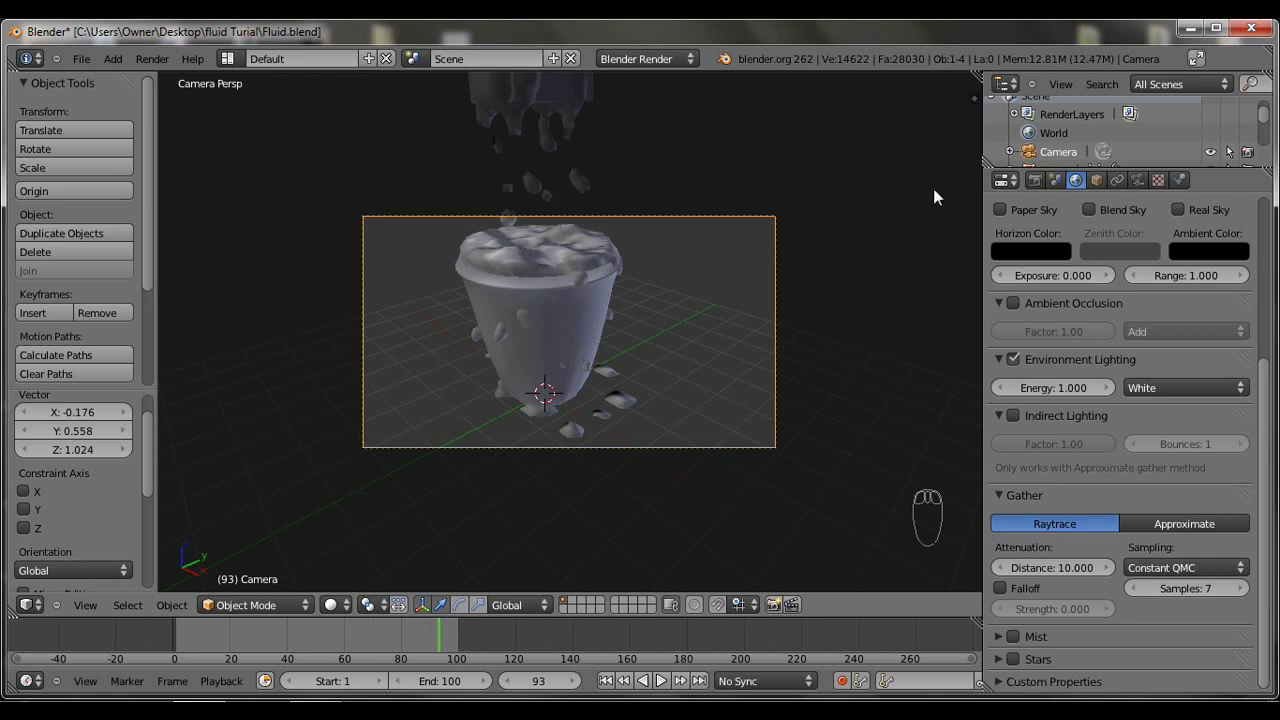
Show the 3D View's properties and look through the camera's transform values and the Lock Camera to View option.
key(n)
scroll(906, 393, up, 3)
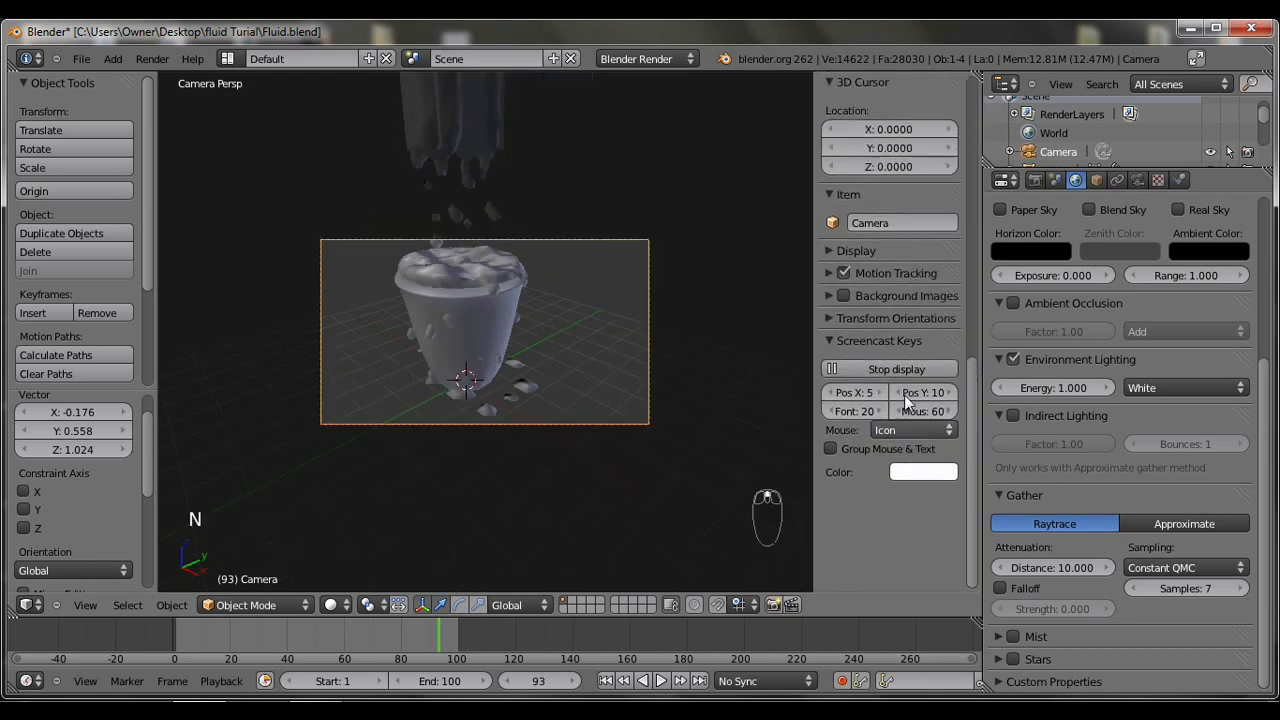
scroll(904, 395, up, 8)
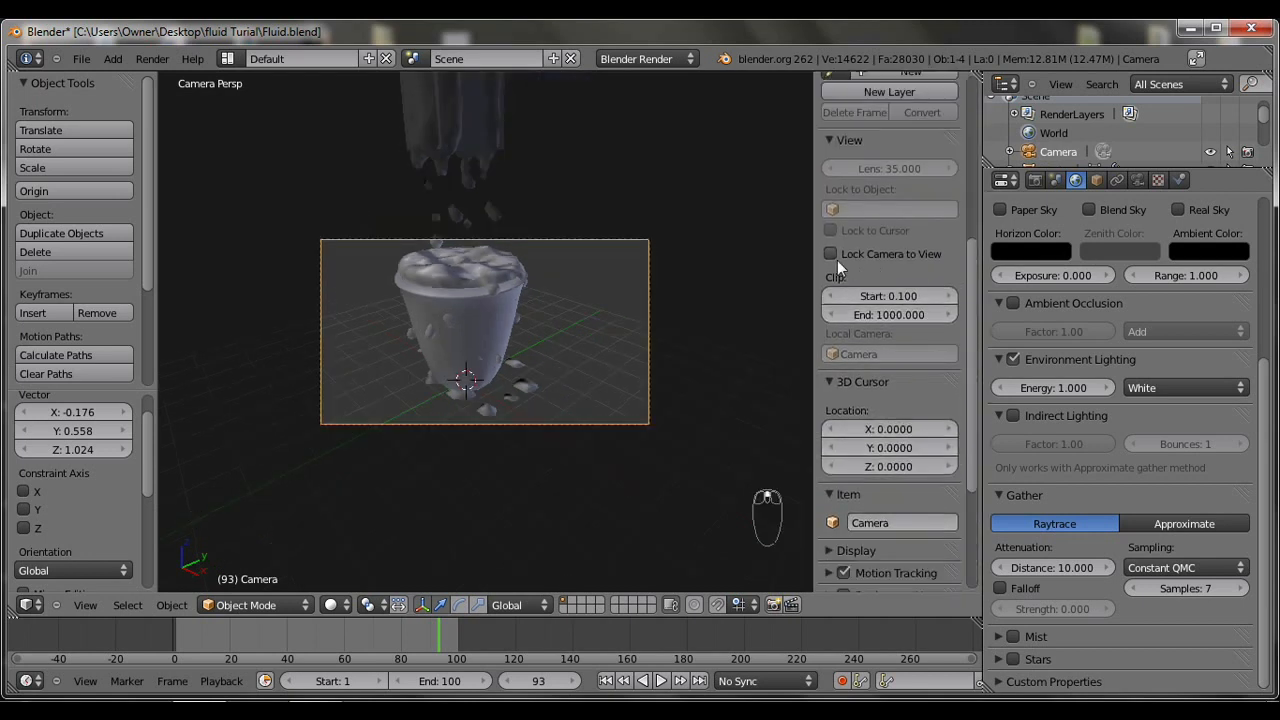
click(827, 254)
click(827, 254)
click(827, 254)
click(827, 254)
scroll(906, 349, down, 5)
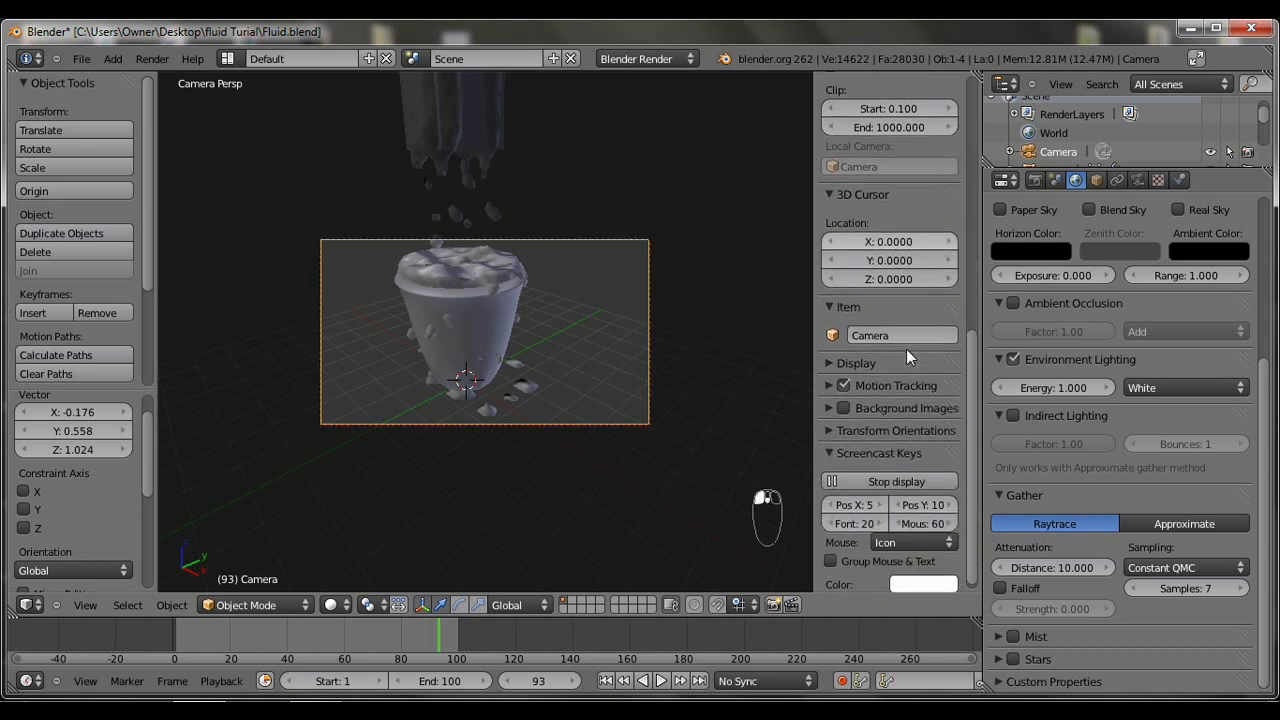
scroll(906, 349, up, 6)
scroll(905, 349, up, 8)
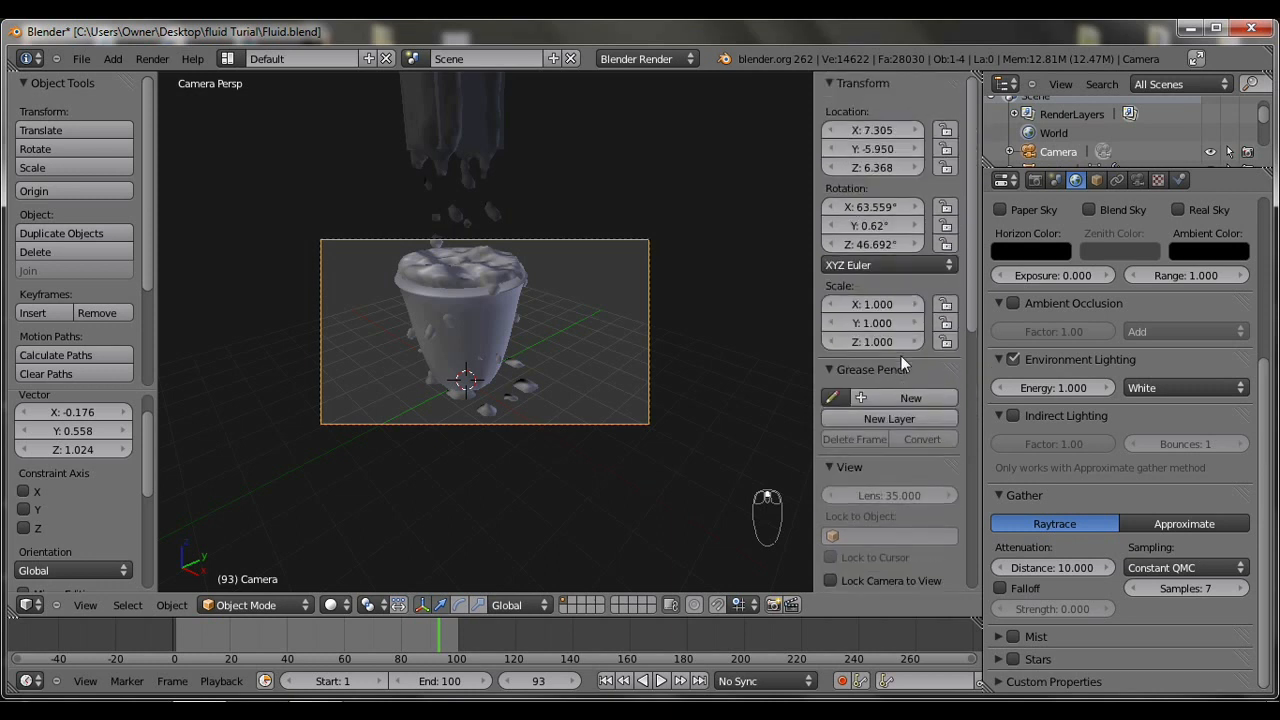
Move the camera by about X -0.31, Y -0.26, Z 0.10 to bring the cup nearer the frame's center.
scroll(900, 355, down, 2)
scroll(900, 355, up, 2)
scroll(900, 355, down, 1)
key(g)
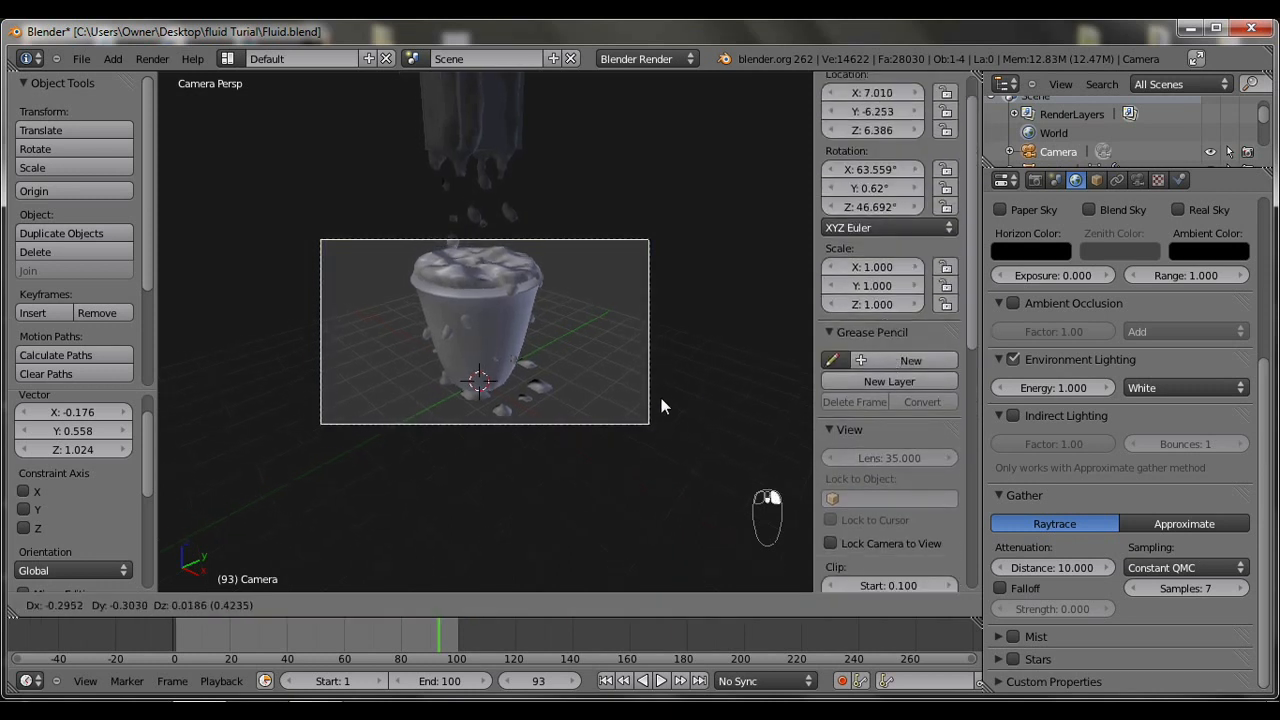
click(662, 394)
Look through the View, Display and Transform Orientations settings for a camera control option.
scroll(916, 406, up, 1)
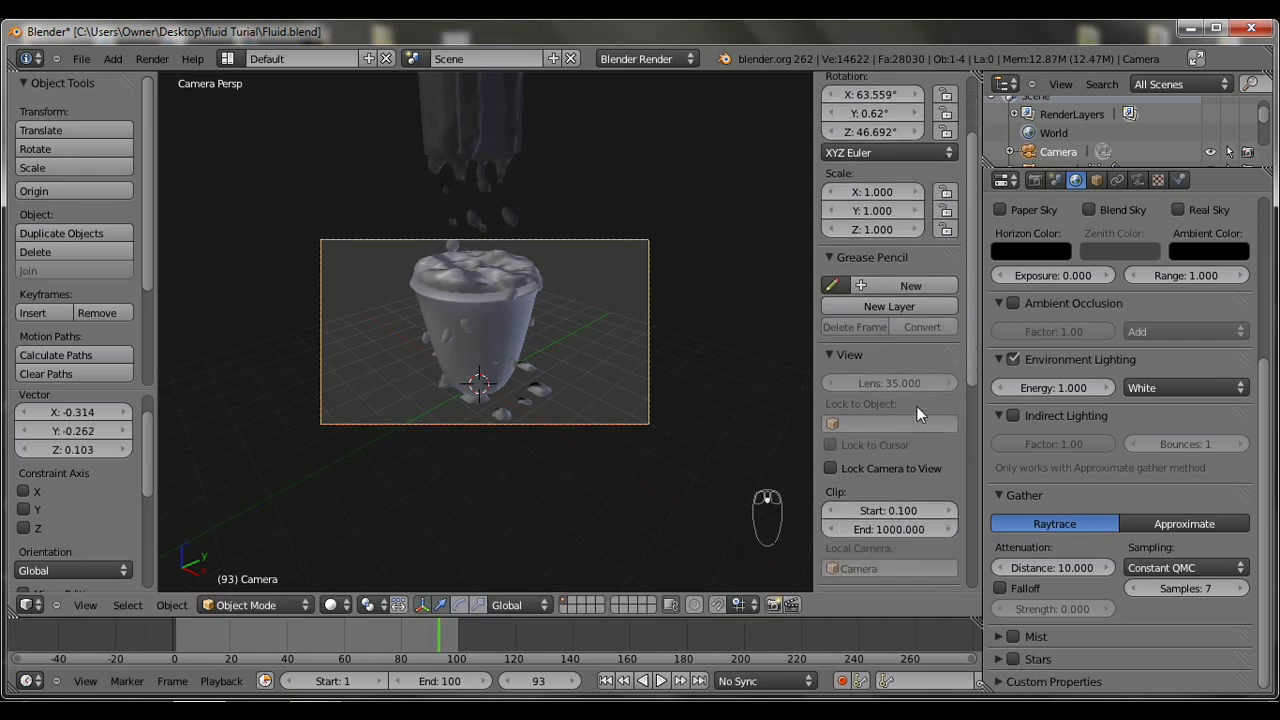
scroll(917, 408, down, 10)
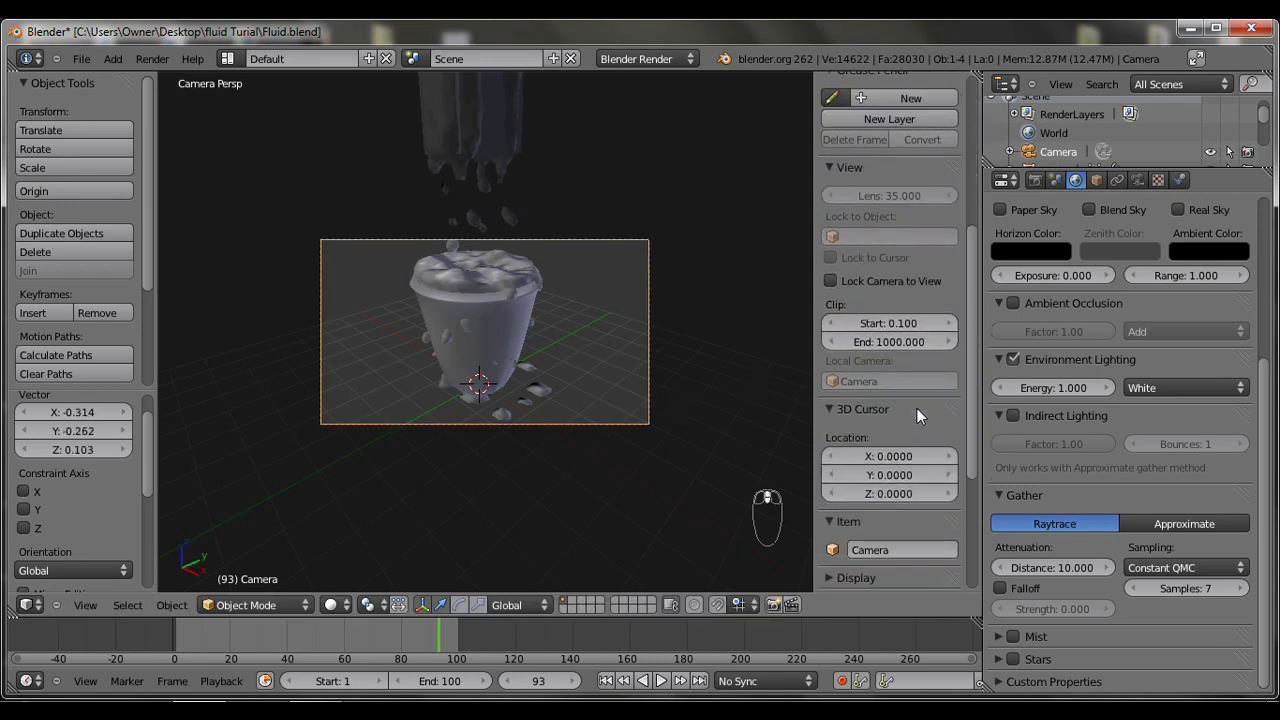
scroll(919, 416, down, 3)
click(828, 391)
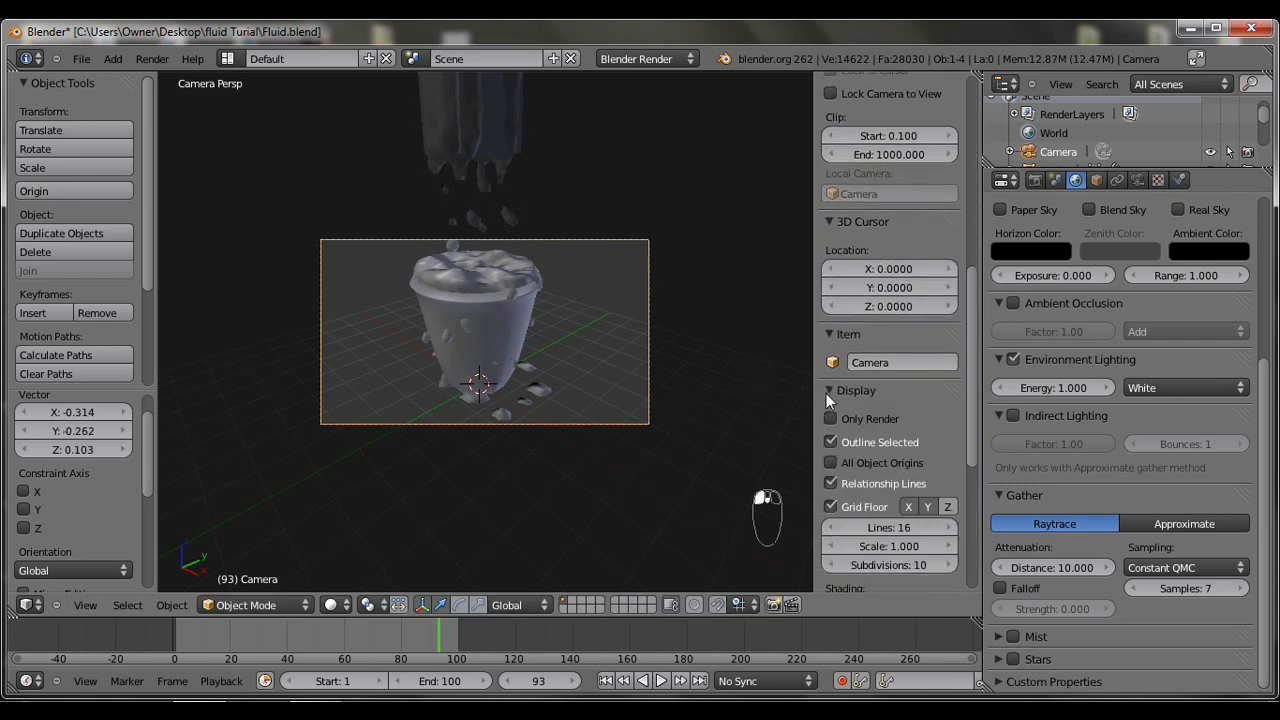
click(826, 393)
scroll(919, 424, down, 1)
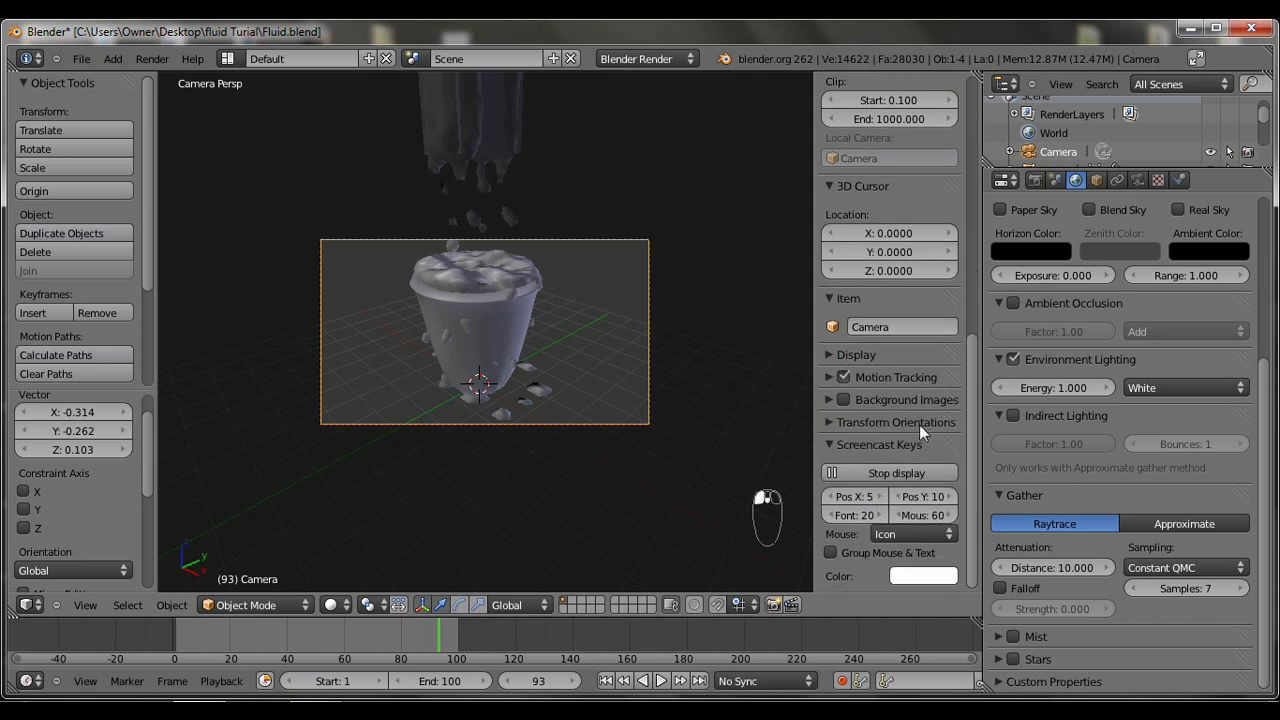
click(827, 423)
click(827, 425)
scroll(1035, 440, up, 4)
scroll(930, 435, up, 6)
scroll(927, 437, up, 2)
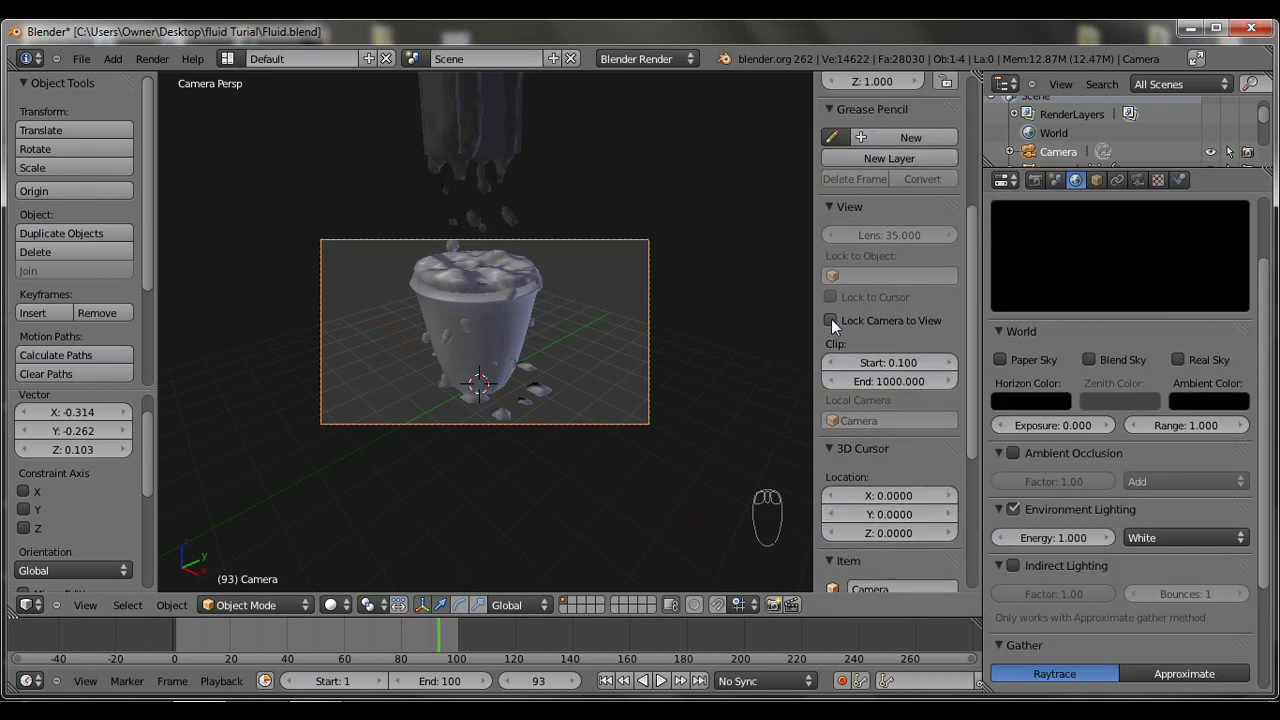
Move the camera by about X -0.20, Y -0.22 with Lock Camera to View on, and unlock it again.
click(831, 319)
key(g)
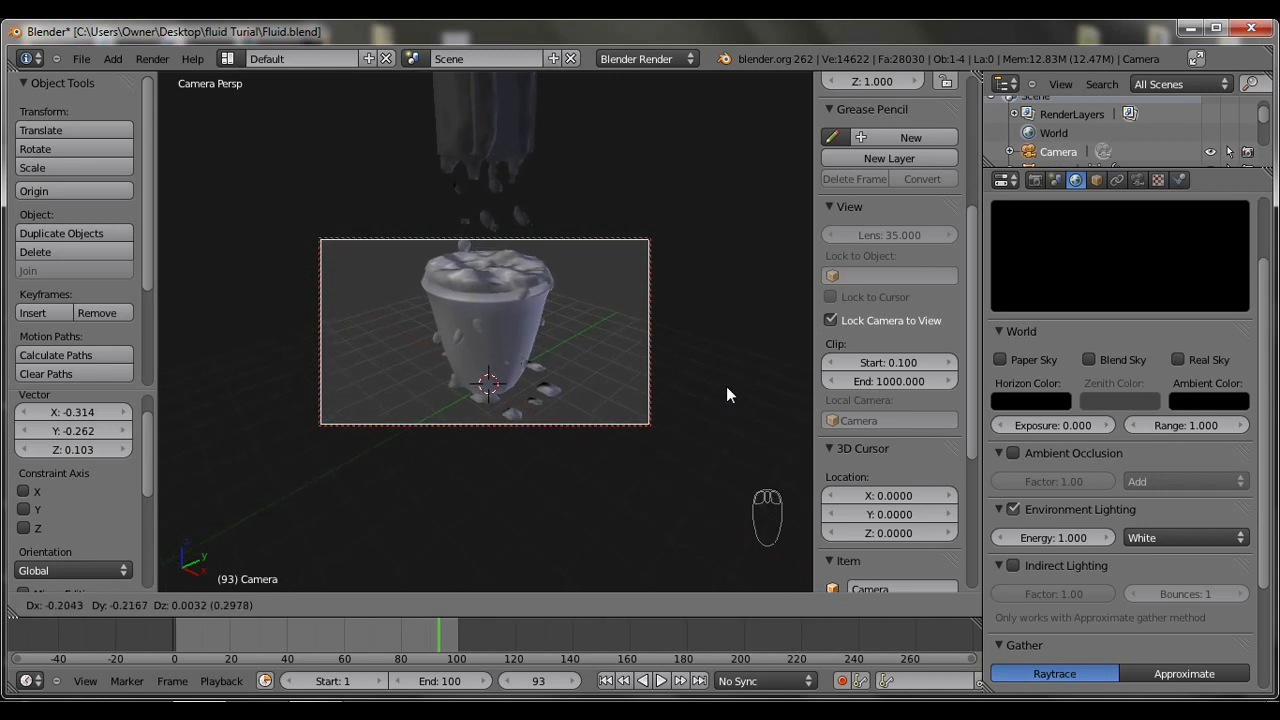
click(726, 386)
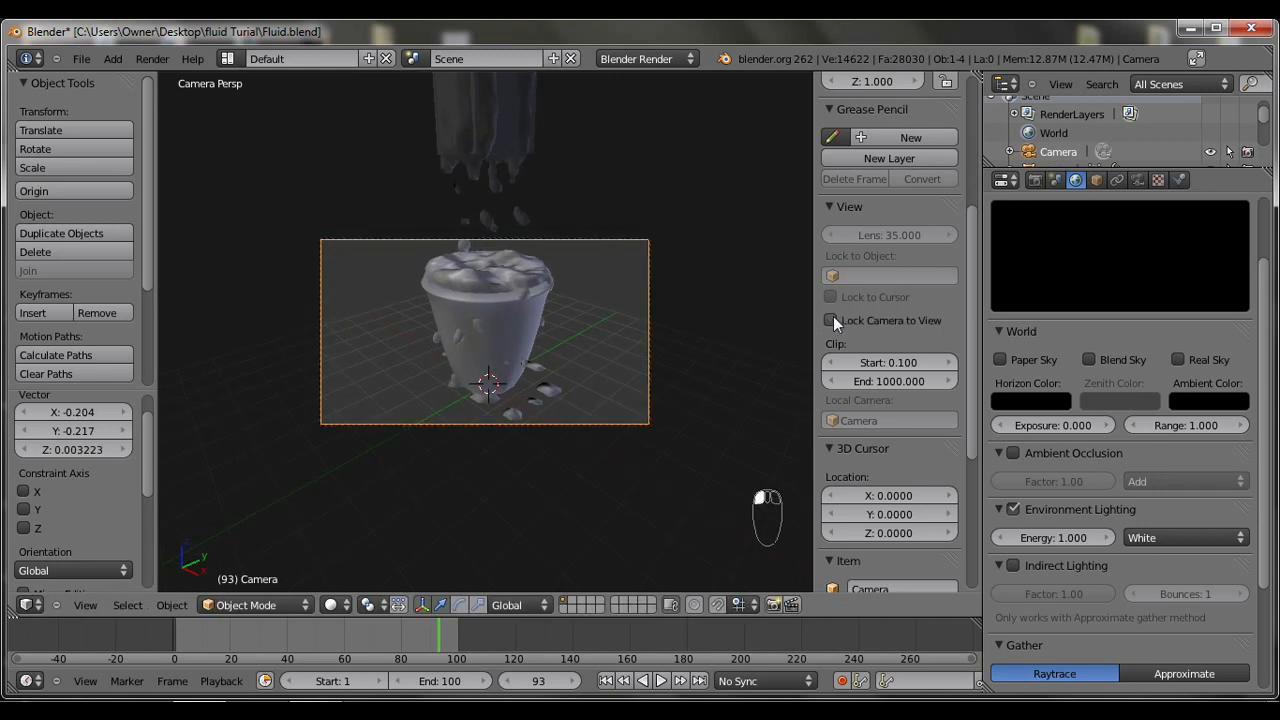
mouse_move(968, 375)
mouse_down()
mouse_move(987, 547)
mouse_move(968, 343)
mouse_move(999, 229)
mouse_up()
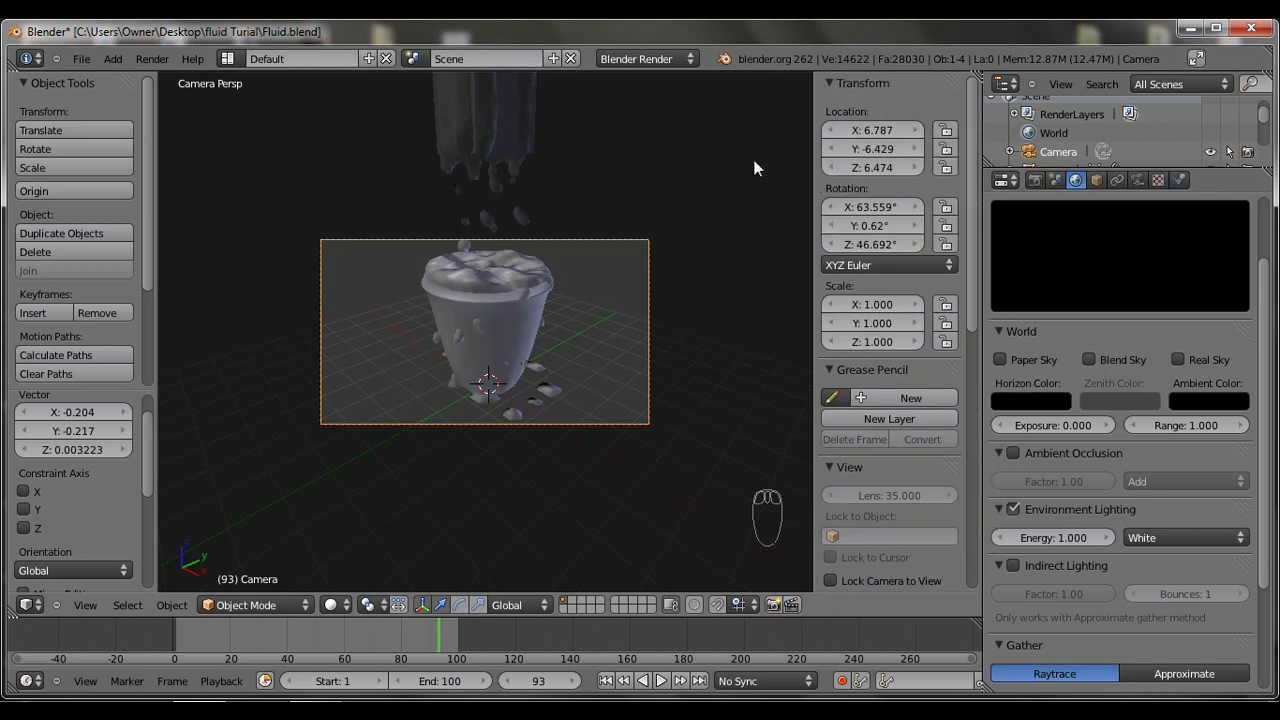
scroll(882, 429, down, 3)
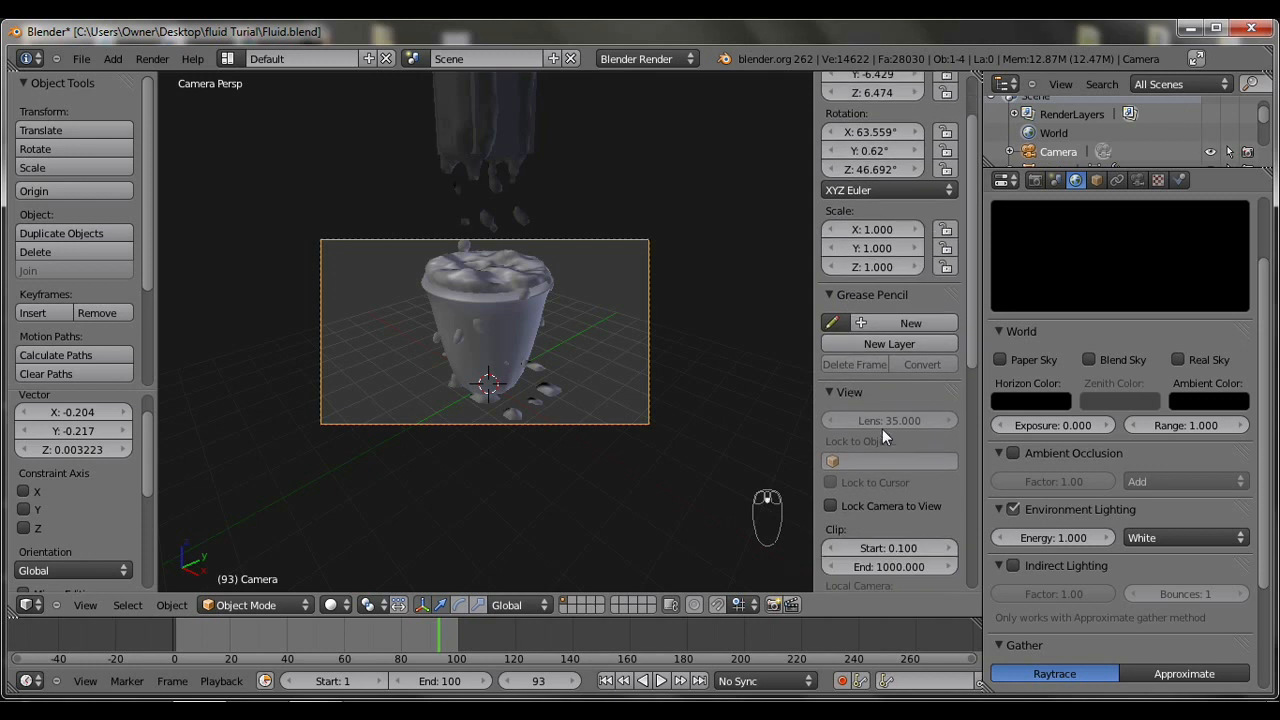
Hide the 3D View's properties, add a plane beneath the cup and scale it by 8 as a floor.
key(n)
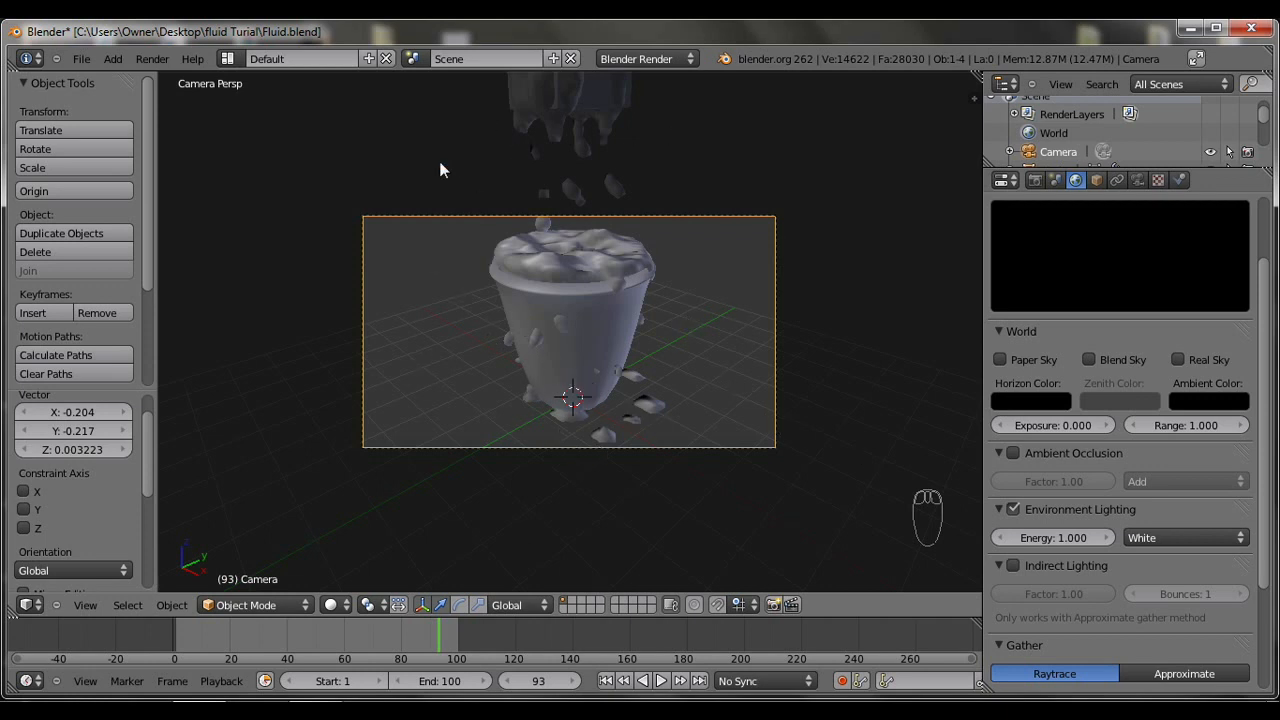
click(114, 59)
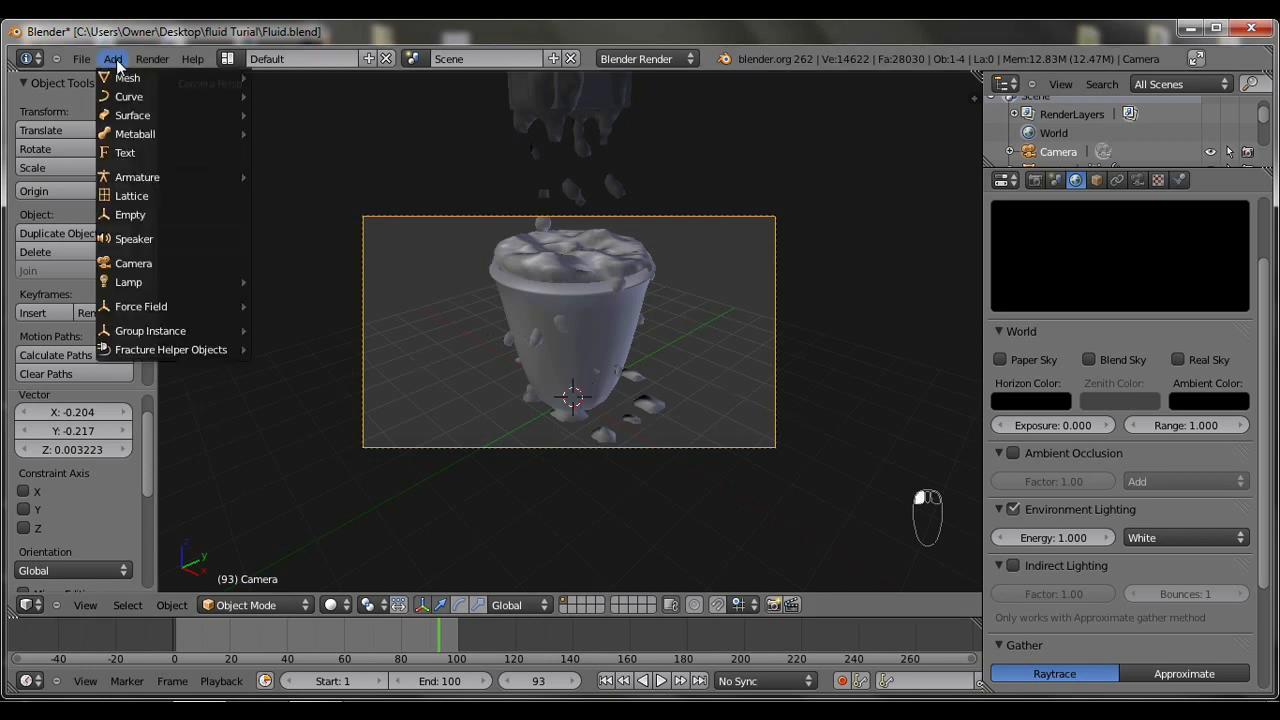
mouse_move(127, 77)
click(272, 83)
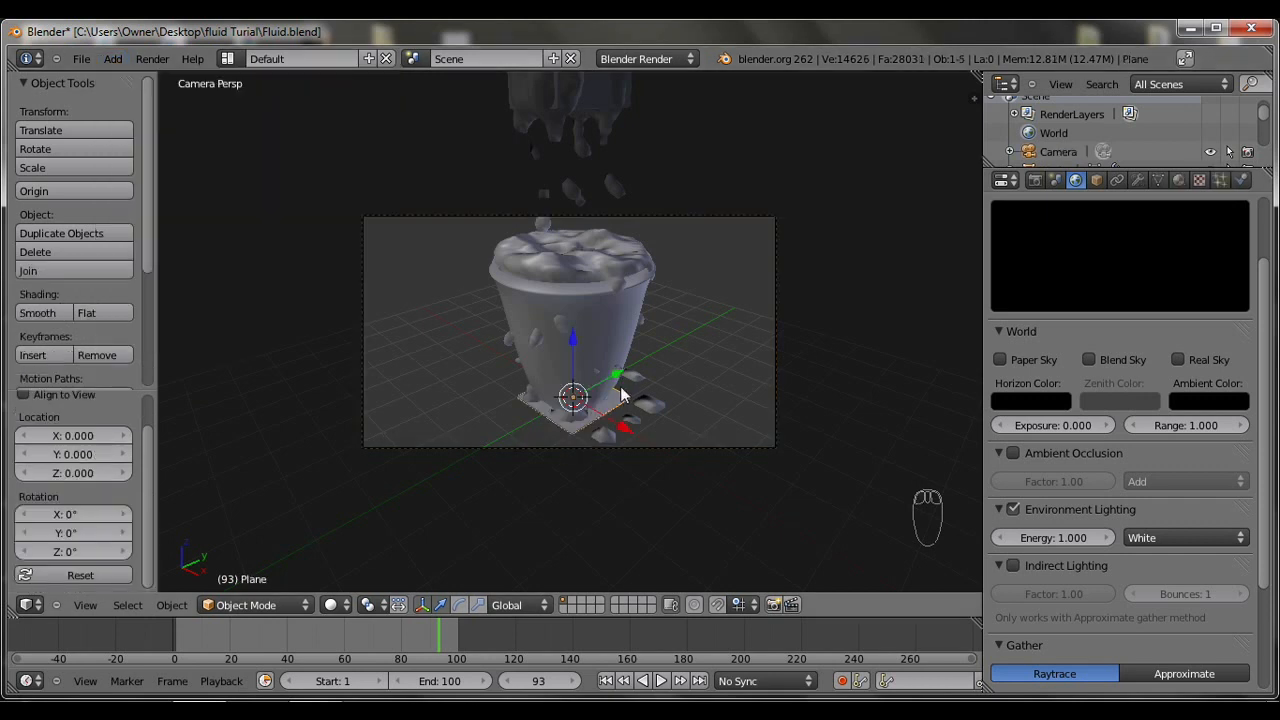
key(s)
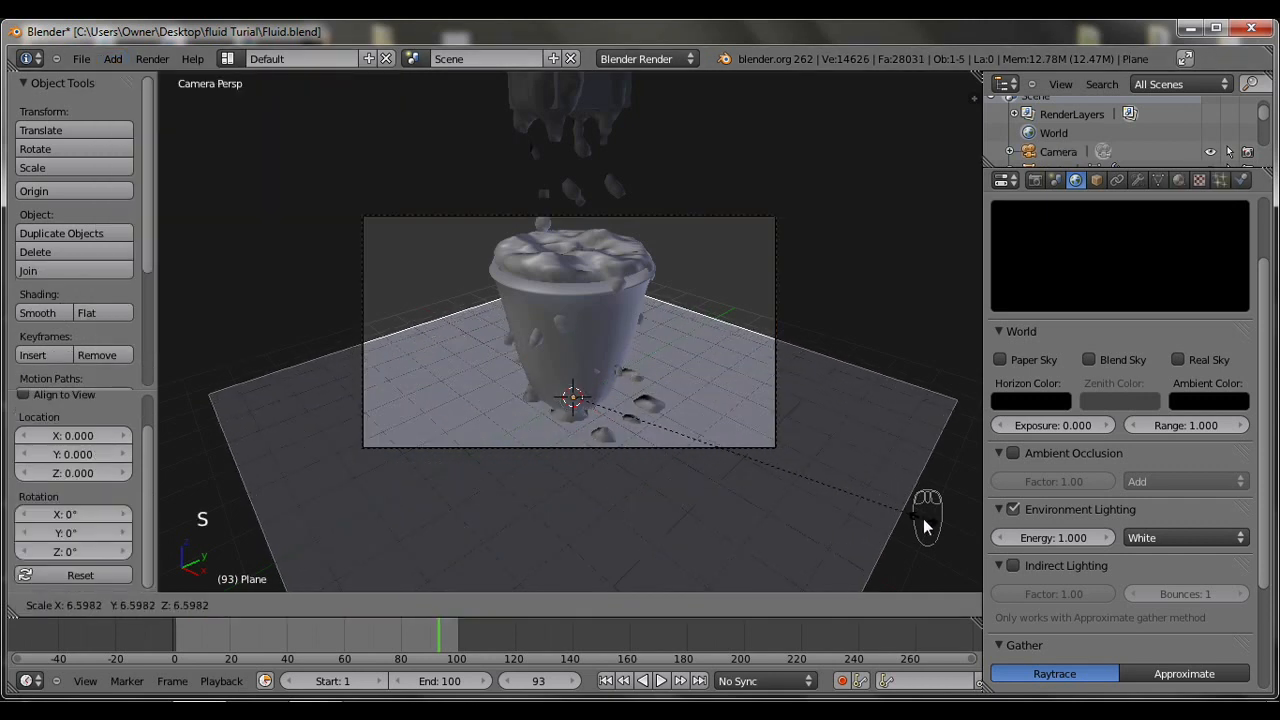
text(8)
key(Return)
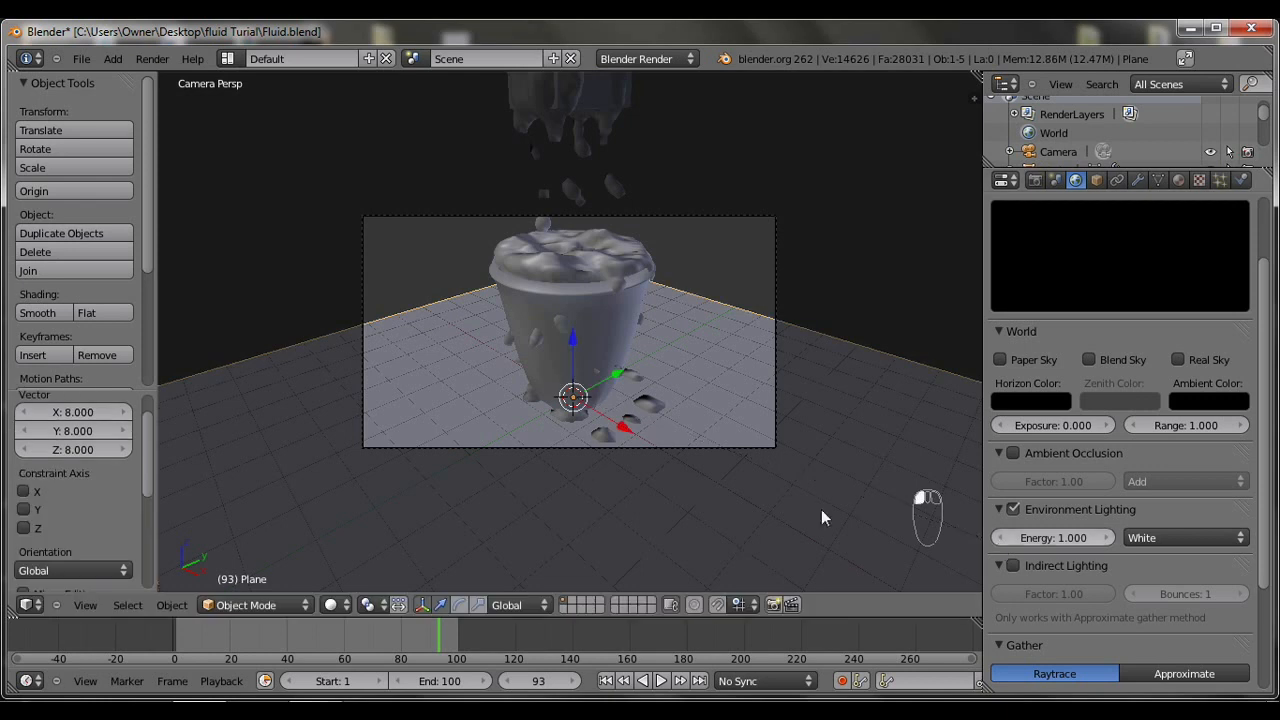
Move the camera about 3.88 units along the X axis, away from the cup.
scroll(531, 365, down, 2)
scroll(658, 372, up, 3)
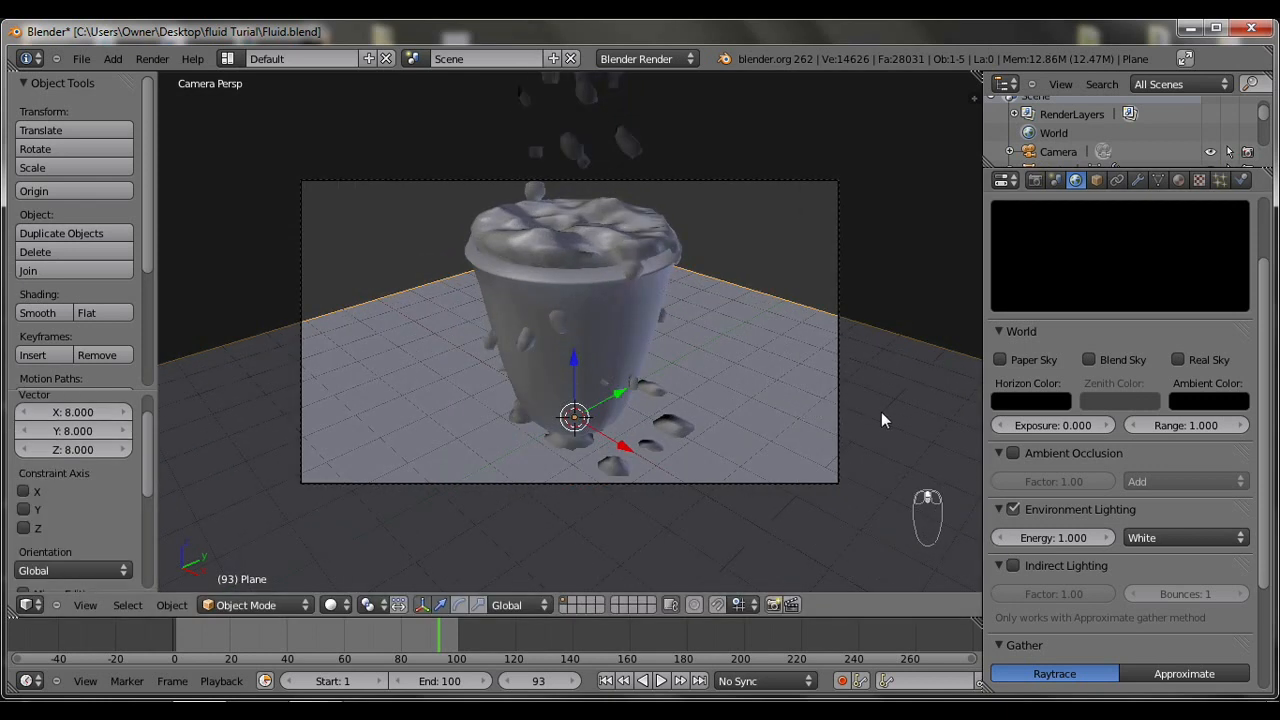
middle_drag(286, 365, 289, 359)
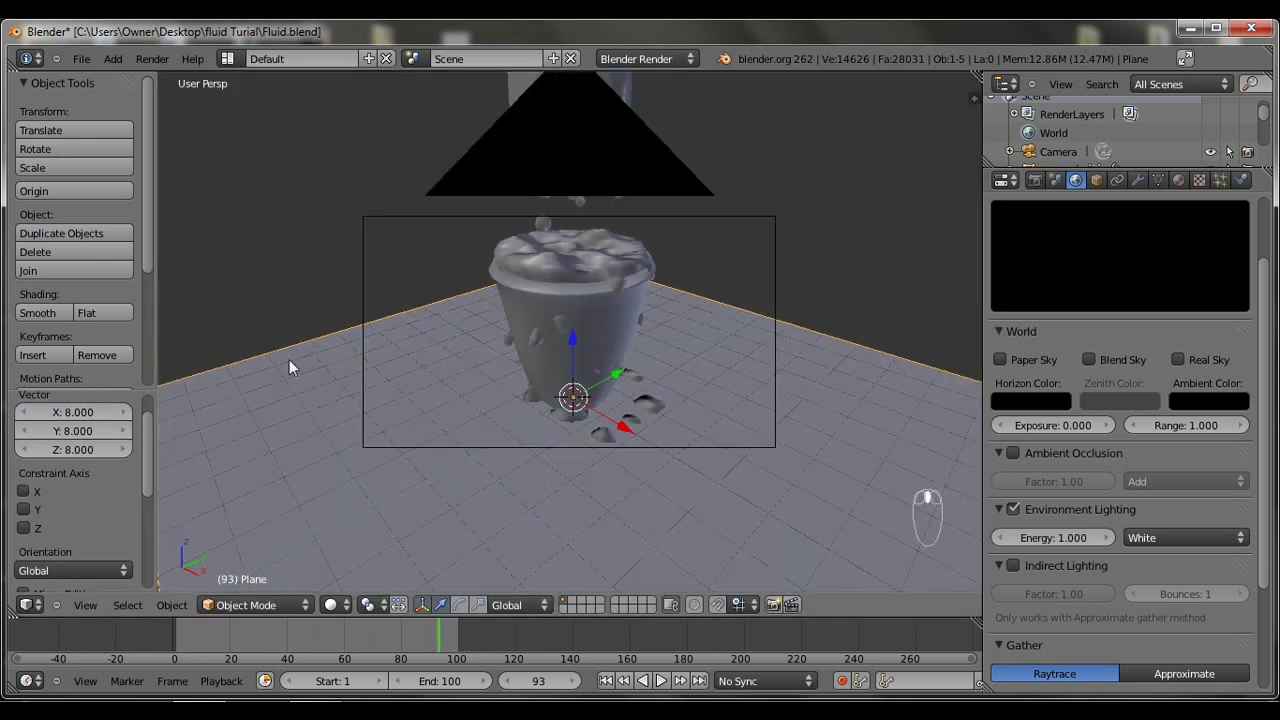
scroll(531, 408, down, 5)
middle_drag(532, 408, 599, 436)
right_click(702, 378)
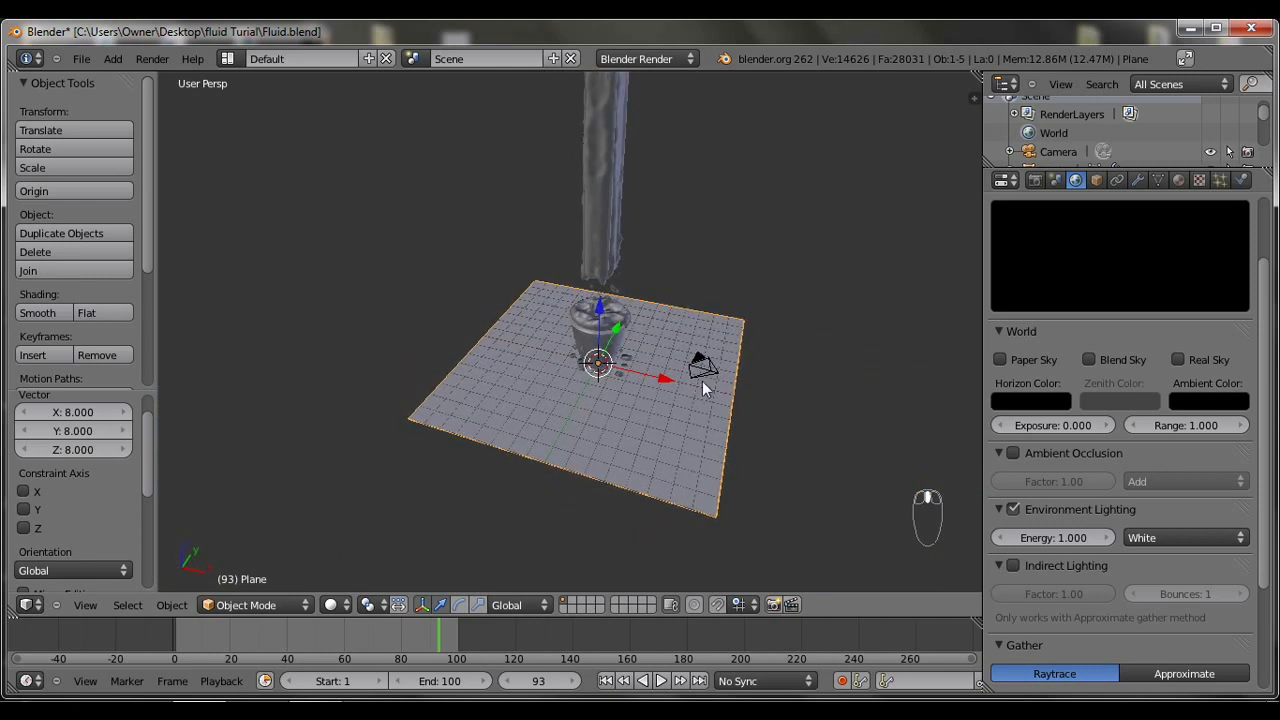
key(g)
key(x)
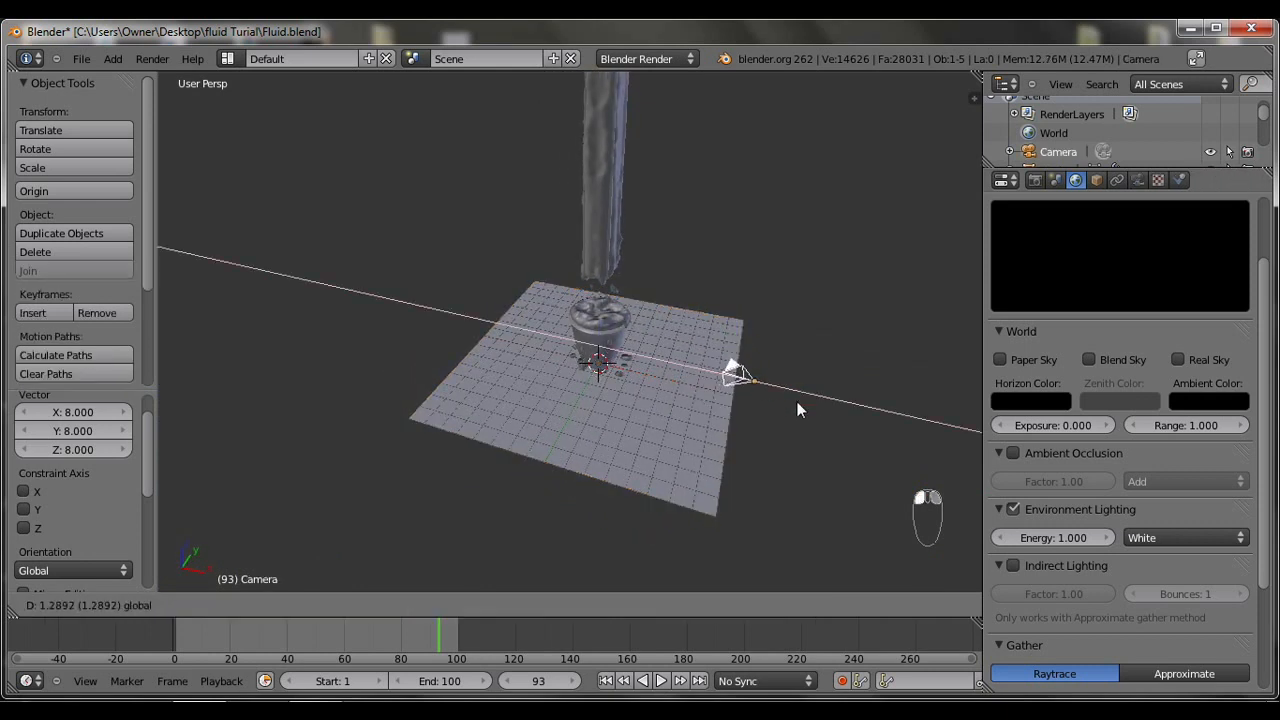
click(855, 416)
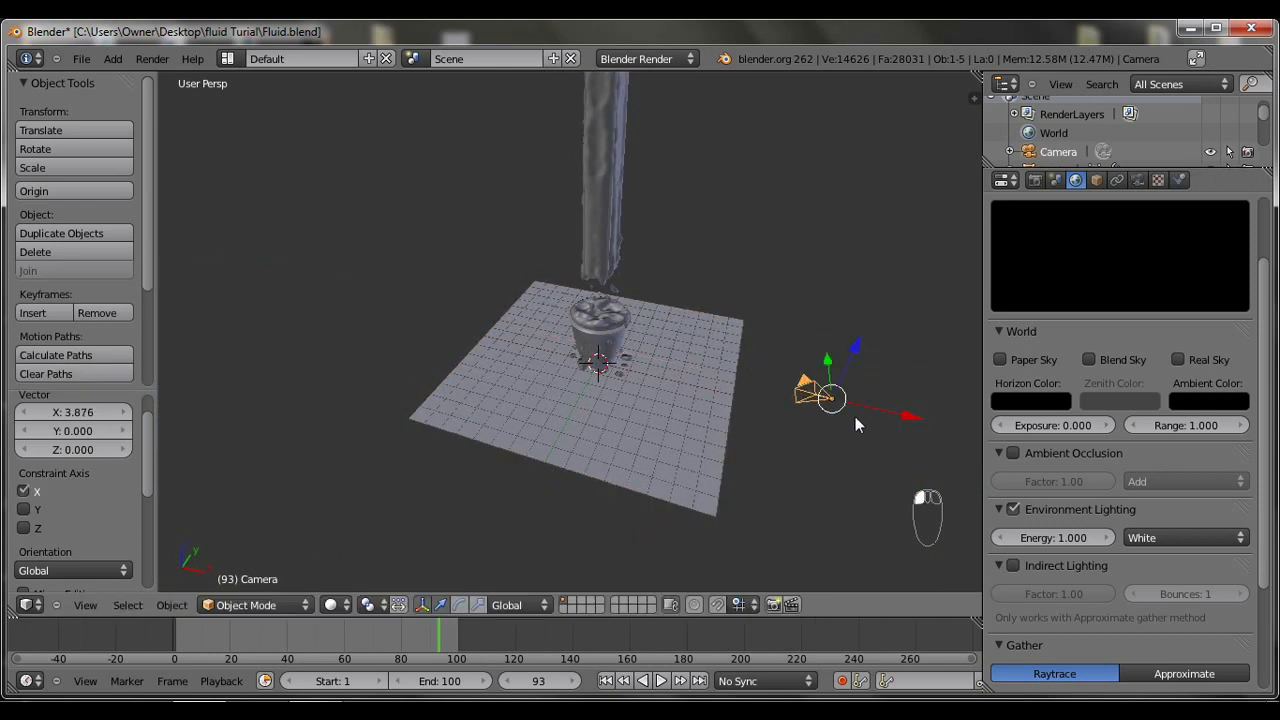
Raise the camera about 0.68 units along Z and shift it about 0.56 units along Y.
key(g)
key(z)
click(838, 362)
key(g)
key(y)
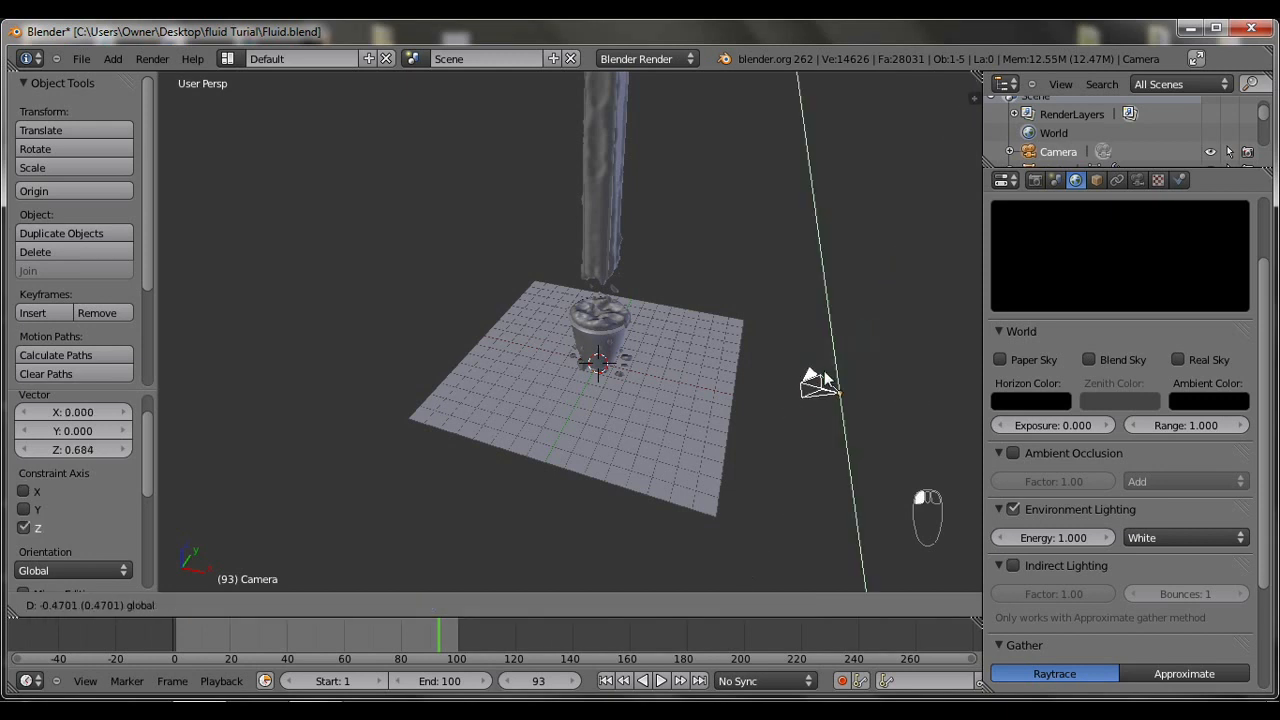
click(818, 362)
Move the camera about -4.94 units along the Y axis.
middle_drag(818, 362, 696, 341)
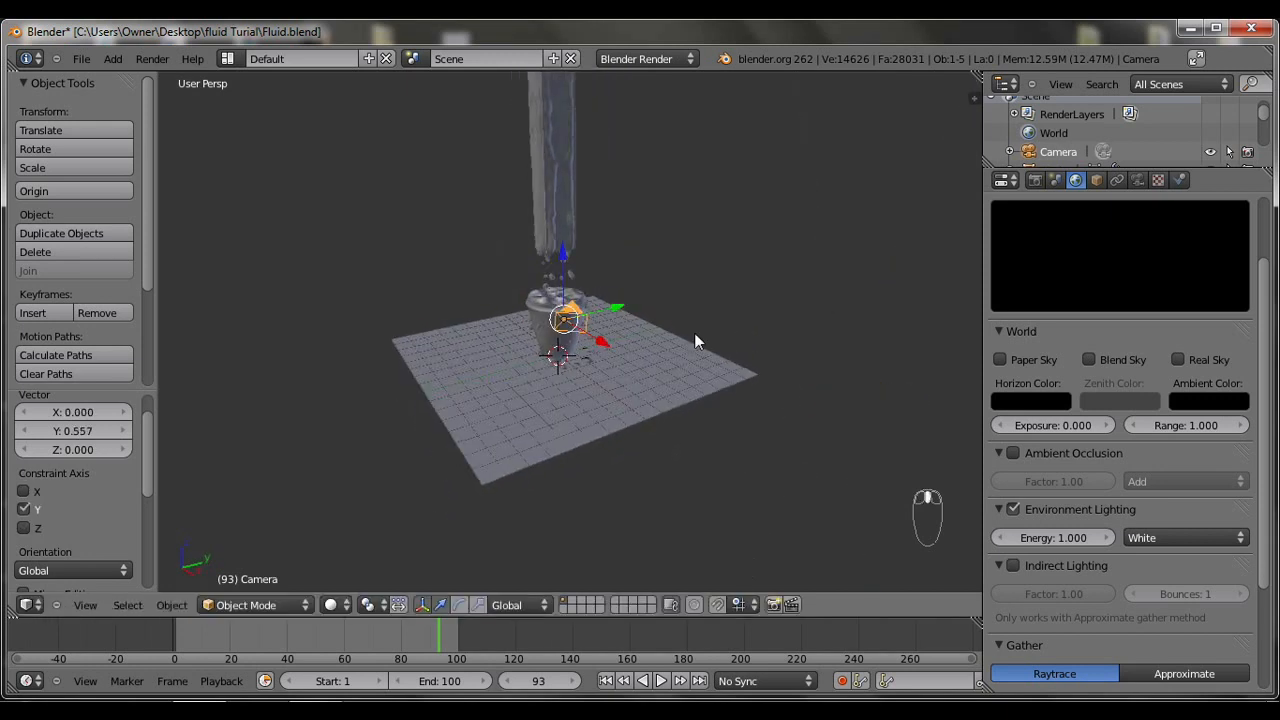
key(g)
key(y)
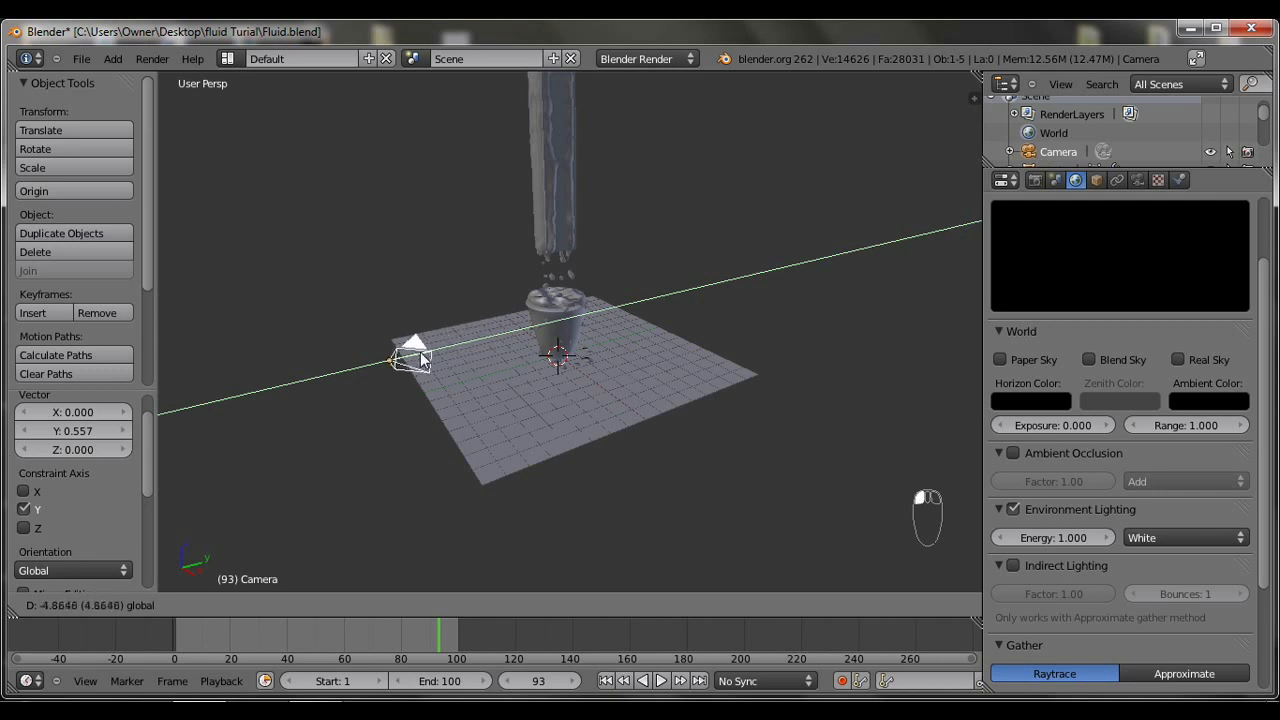
click(419, 352)
Look through the camera and move it by about X -0.14, Y 1.71, Z 2.54 to frame the whole cup and part of the stream.
middle_drag(537, 420, 167, 590)
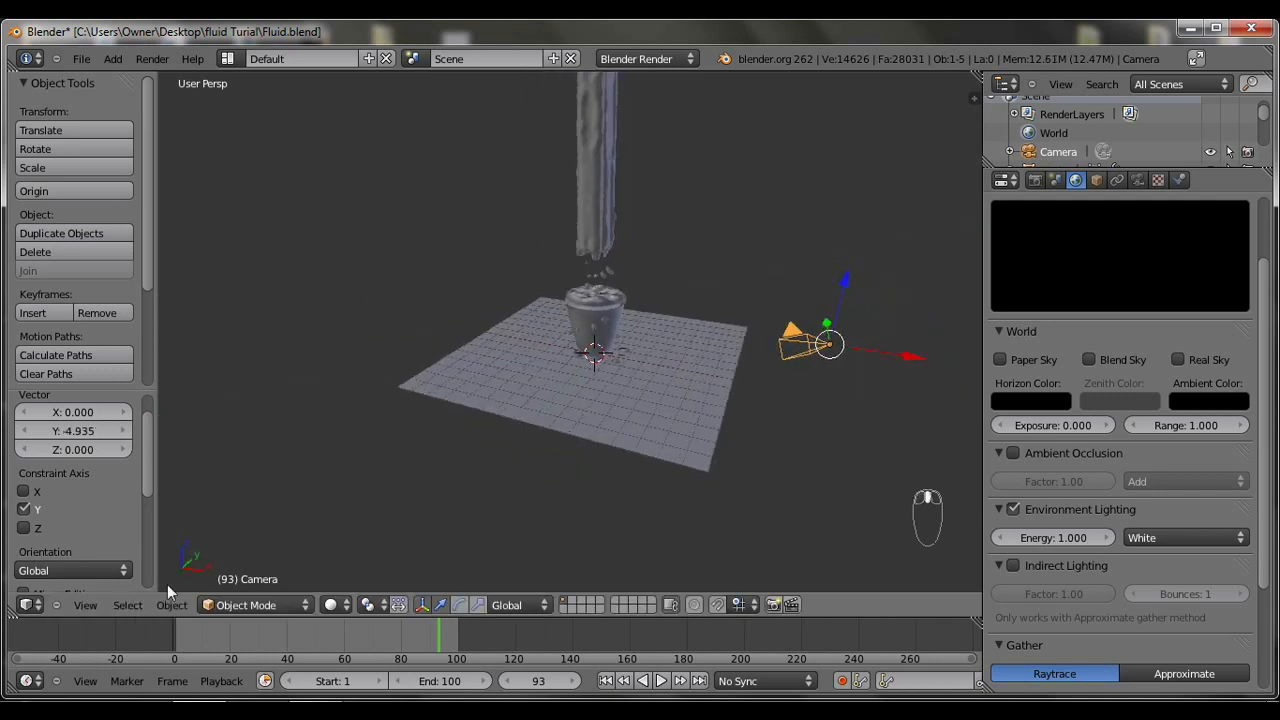
click(90, 606)
click(106, 544)
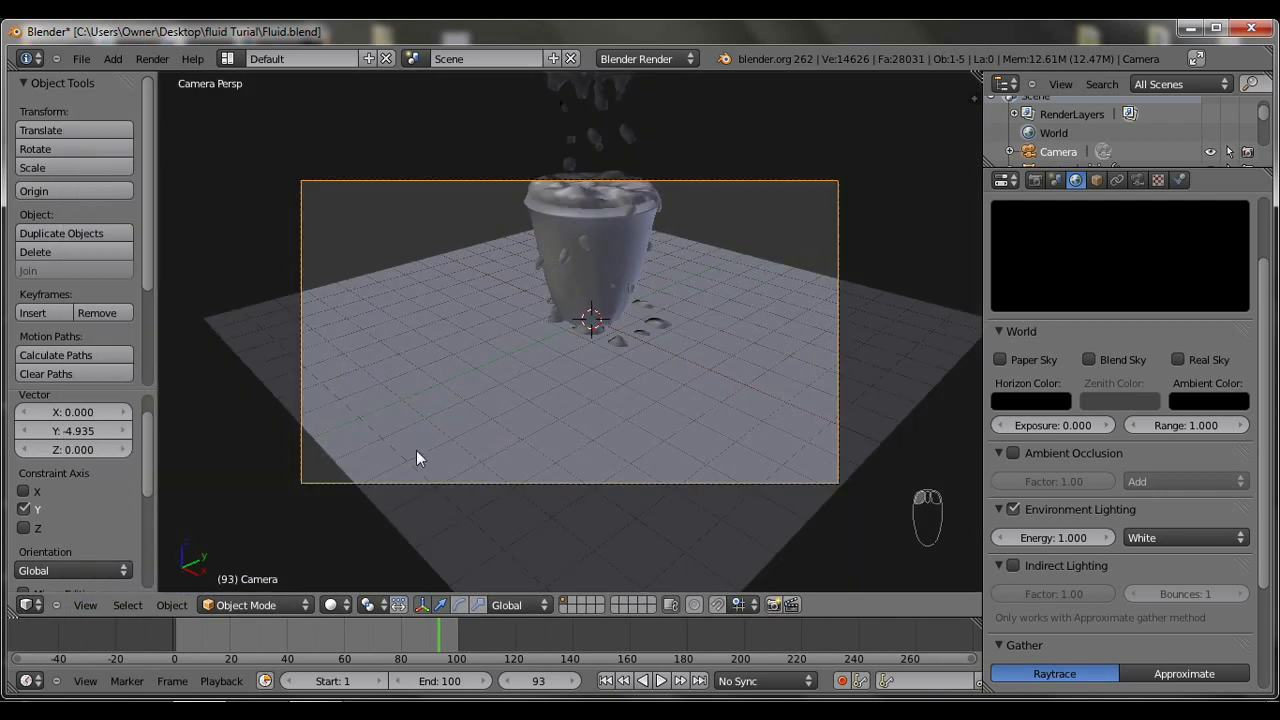
mouse_move(892, 335)
right_down()
mouse_move(895, 314)
mouse_move(894, 343)
mouse_move(914, 323)
right_up()
click(1058, 152)
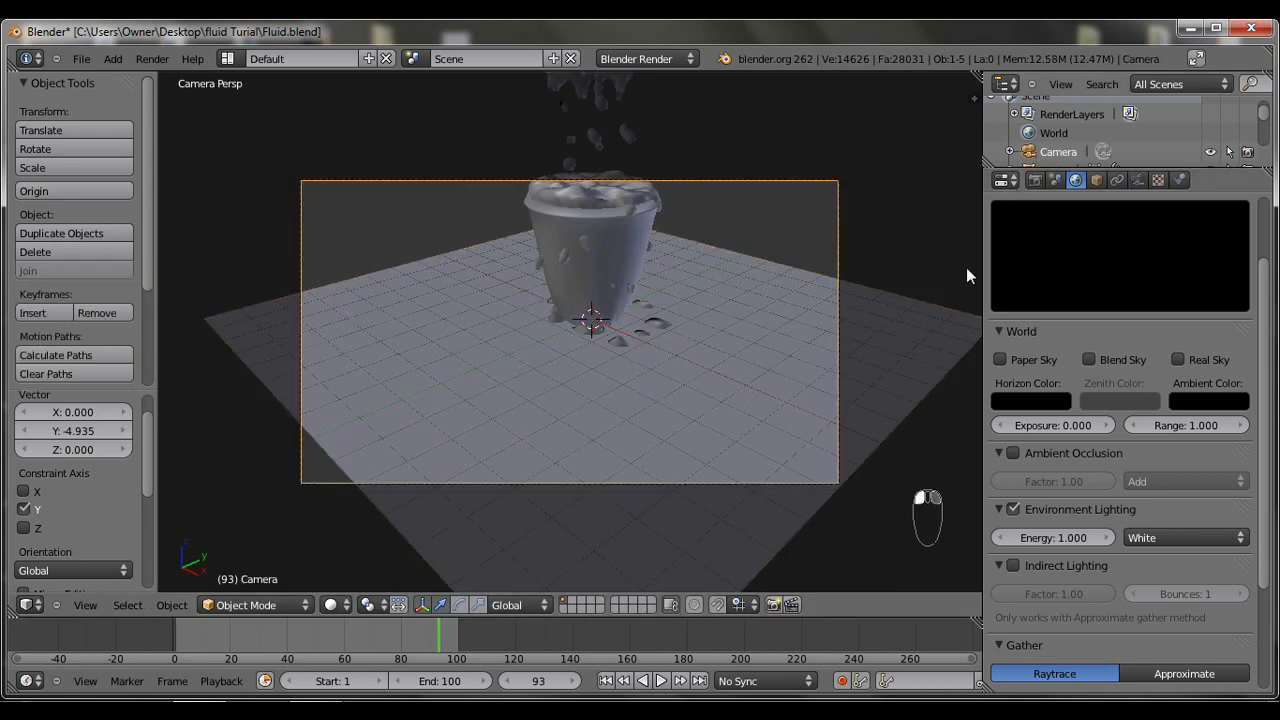
key(g)
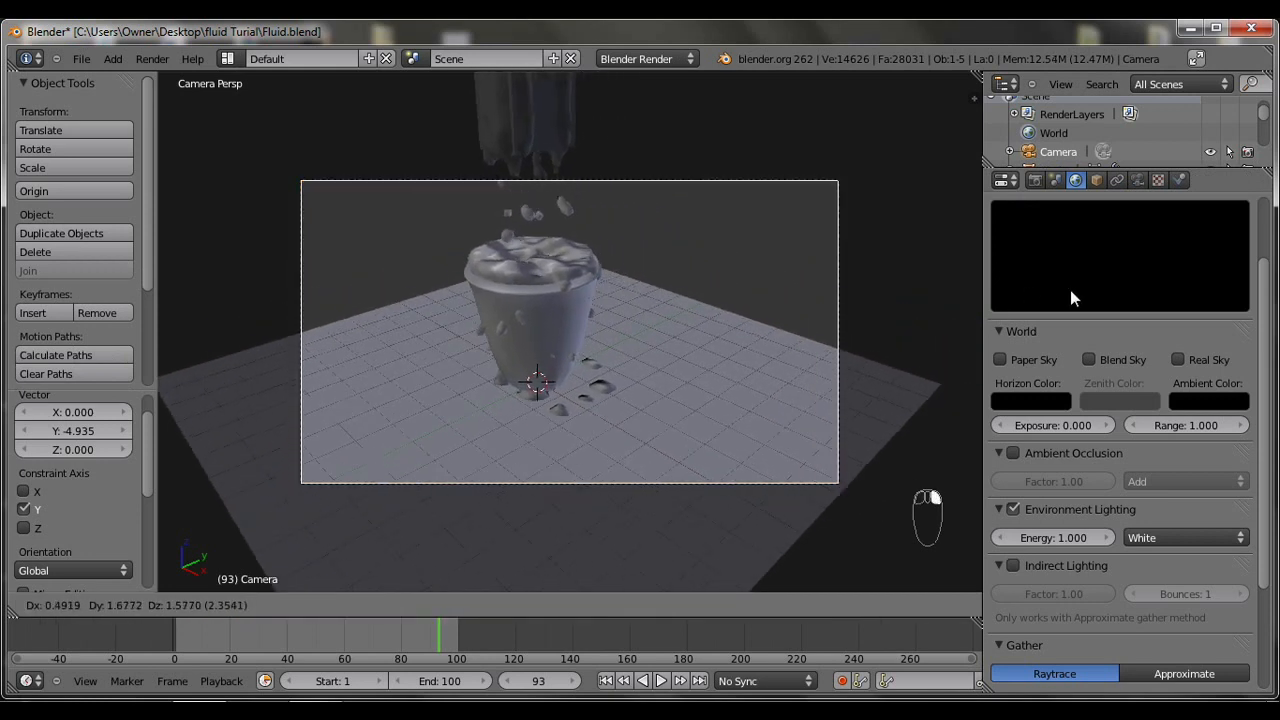
right_click(1010, 228)
right_drag(946, 435, 1065, 150)
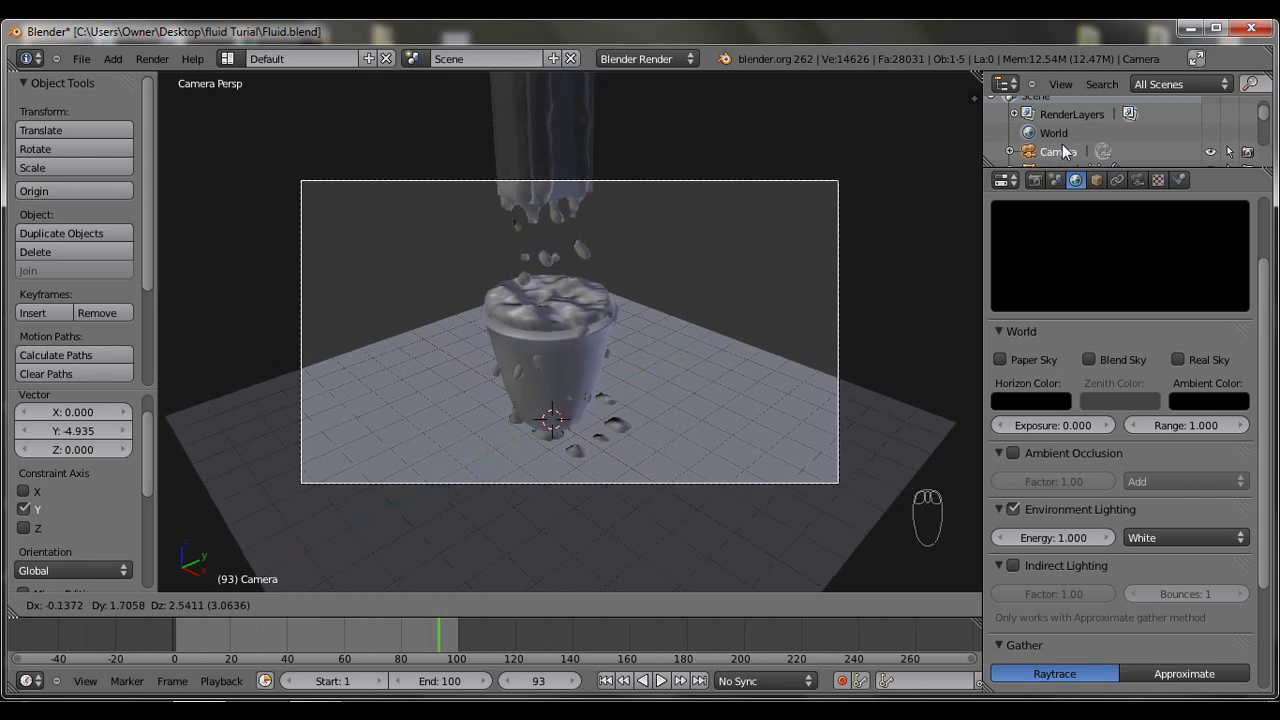
click(1064, 150)
Play the fluid animation from the start and stop it at frame 60.
drag(431, 636, 166, 659)
click(656, 680)
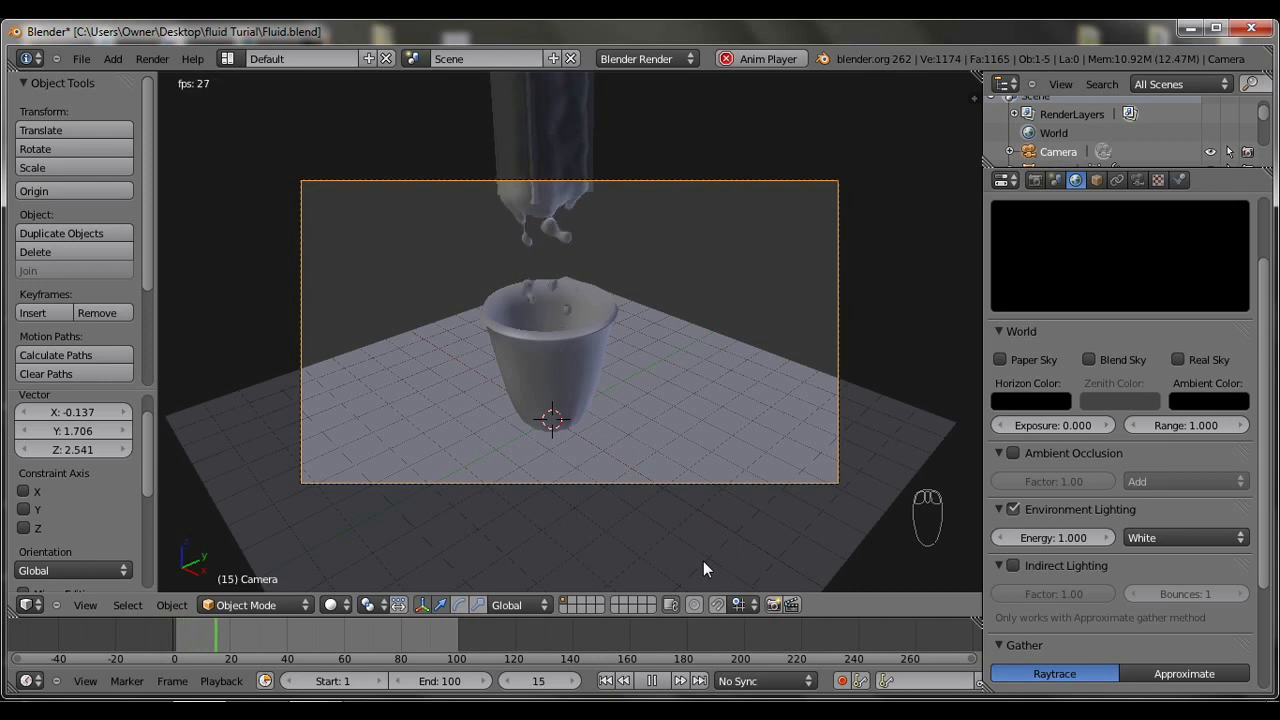
click(650, 679)
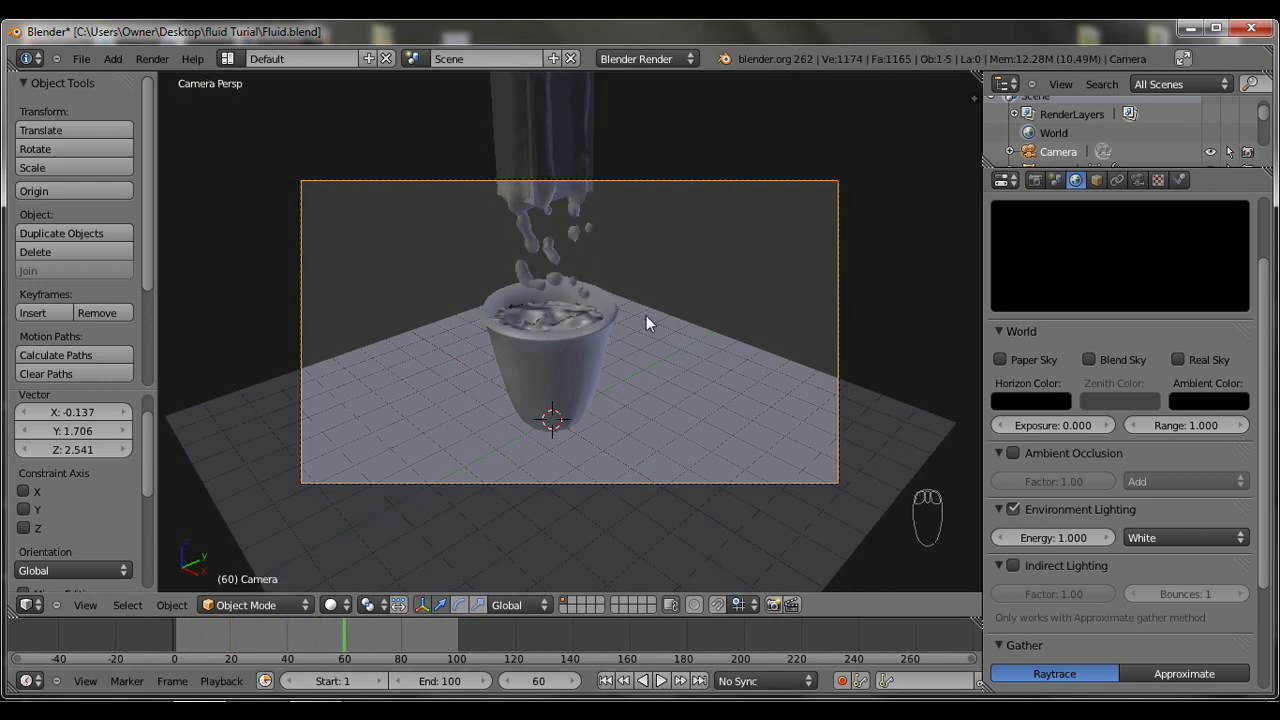
Render frame 60, inspect the cup and fluid in the image, and return to the 3D View.
key(F12)
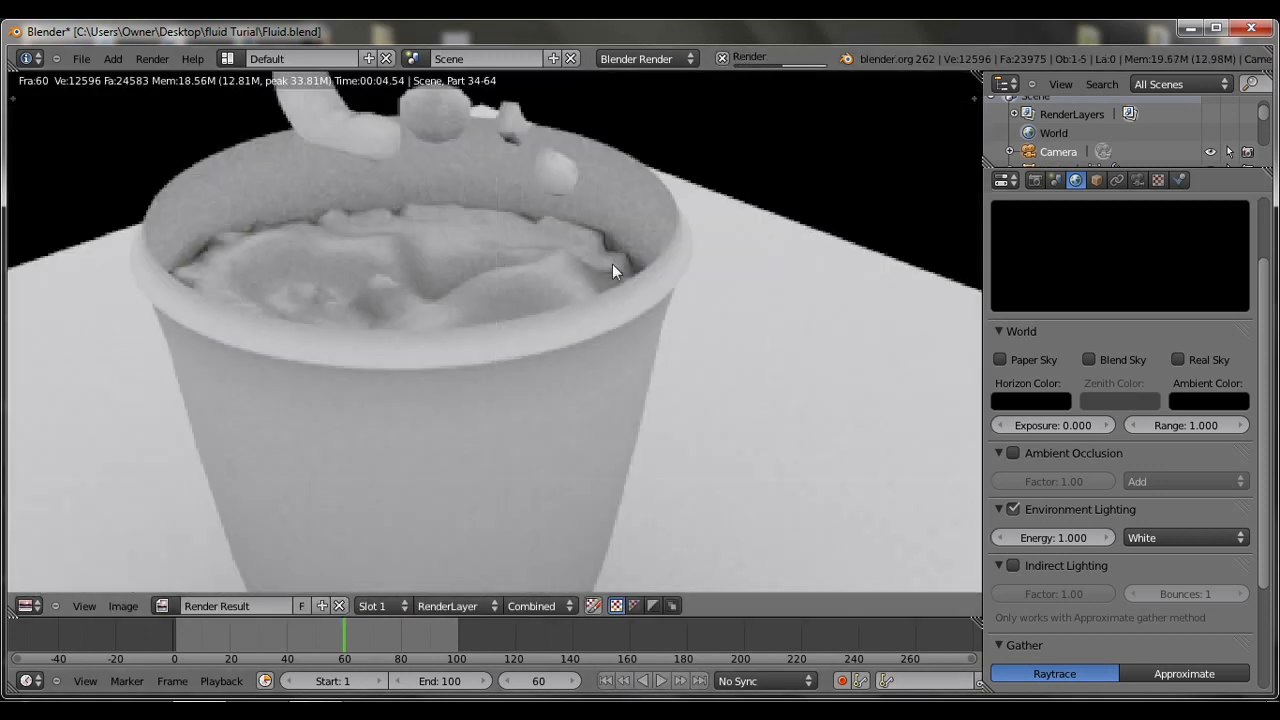
scroll(618, 244, down, 6)
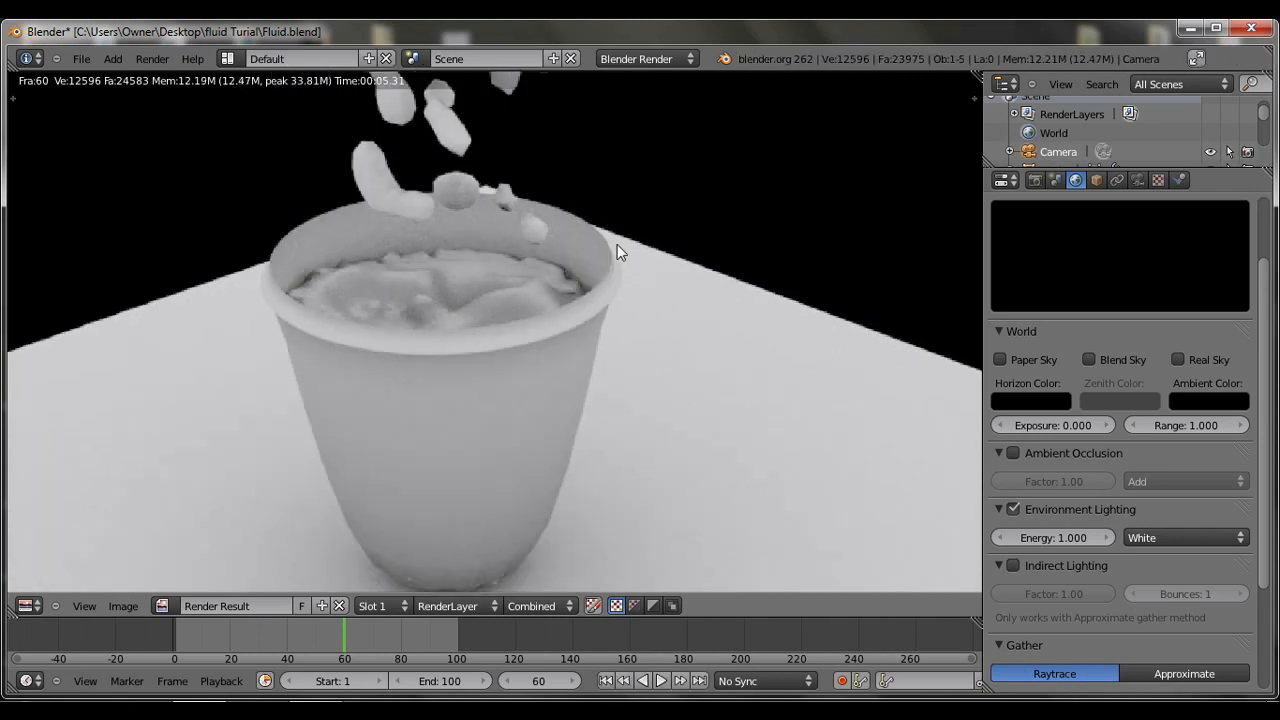
scroll(614, 247, up, 4)
click(34, 605)
click(45, 588)
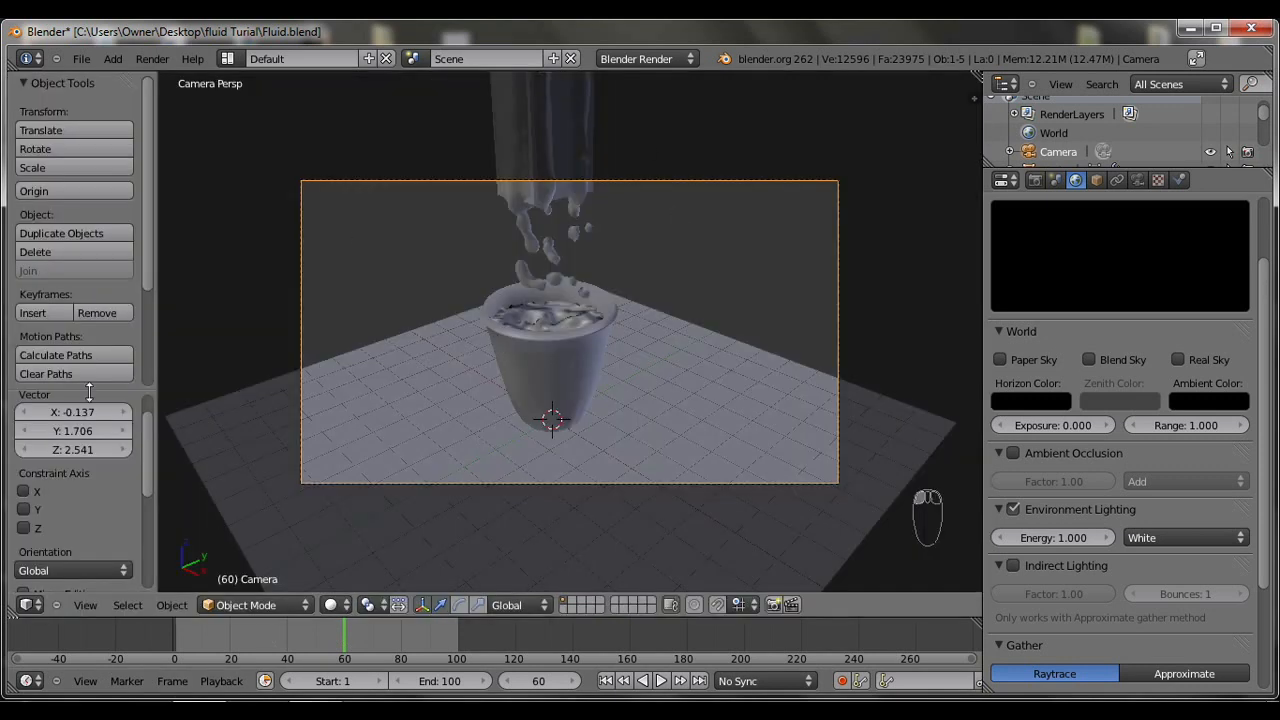
Add a new material to the floor plane and another new material to the cup.
right_click(638, 405)
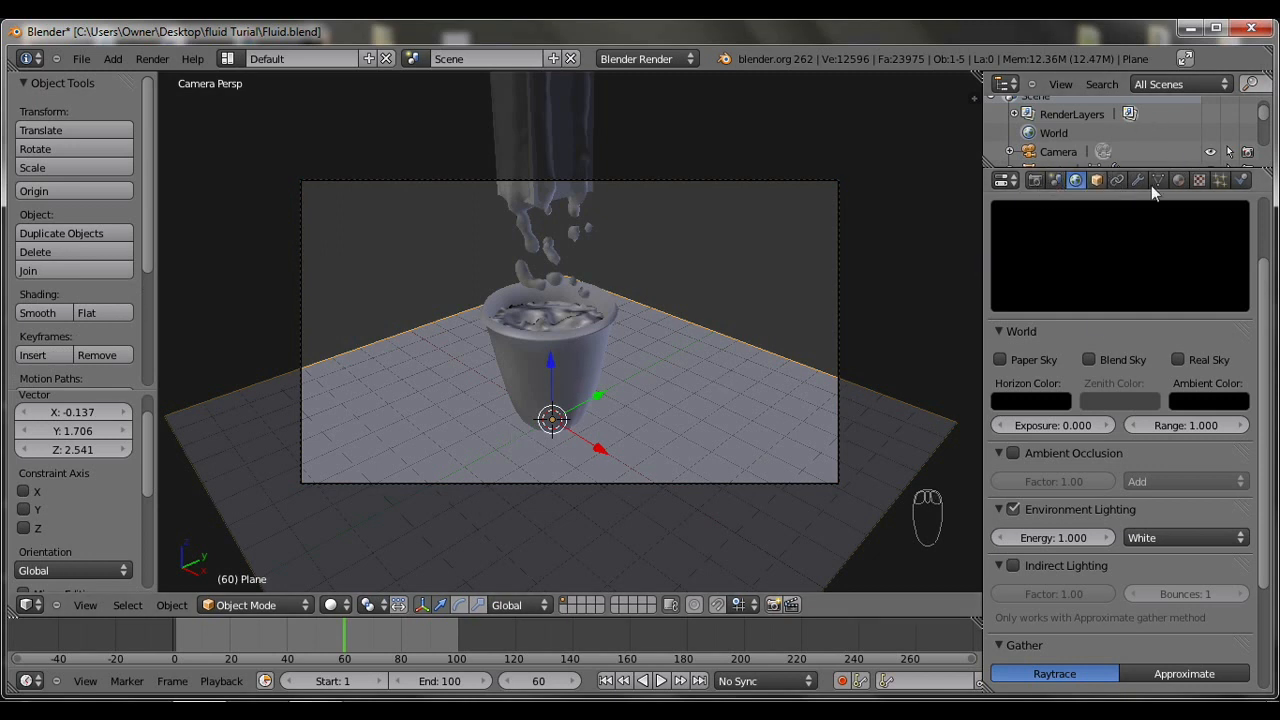
click(1178, 180)
click(1140, 306)
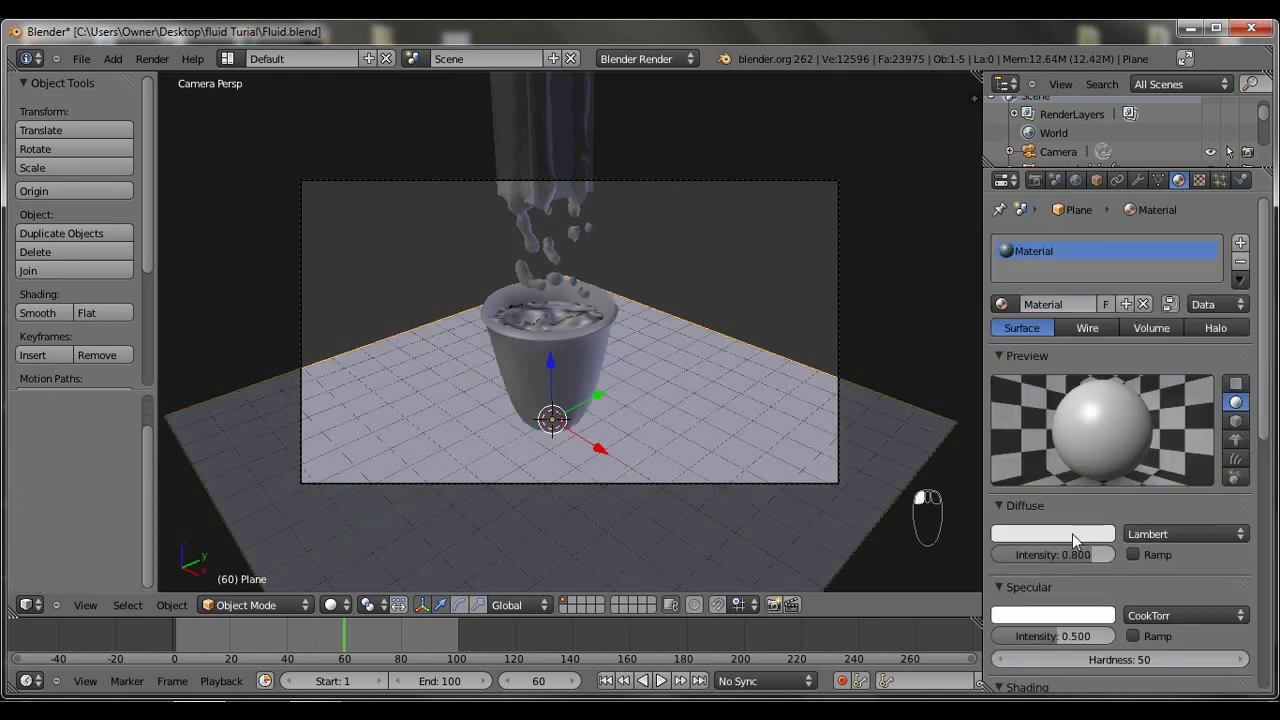
right_click(601, 366)
click(1109, 303)
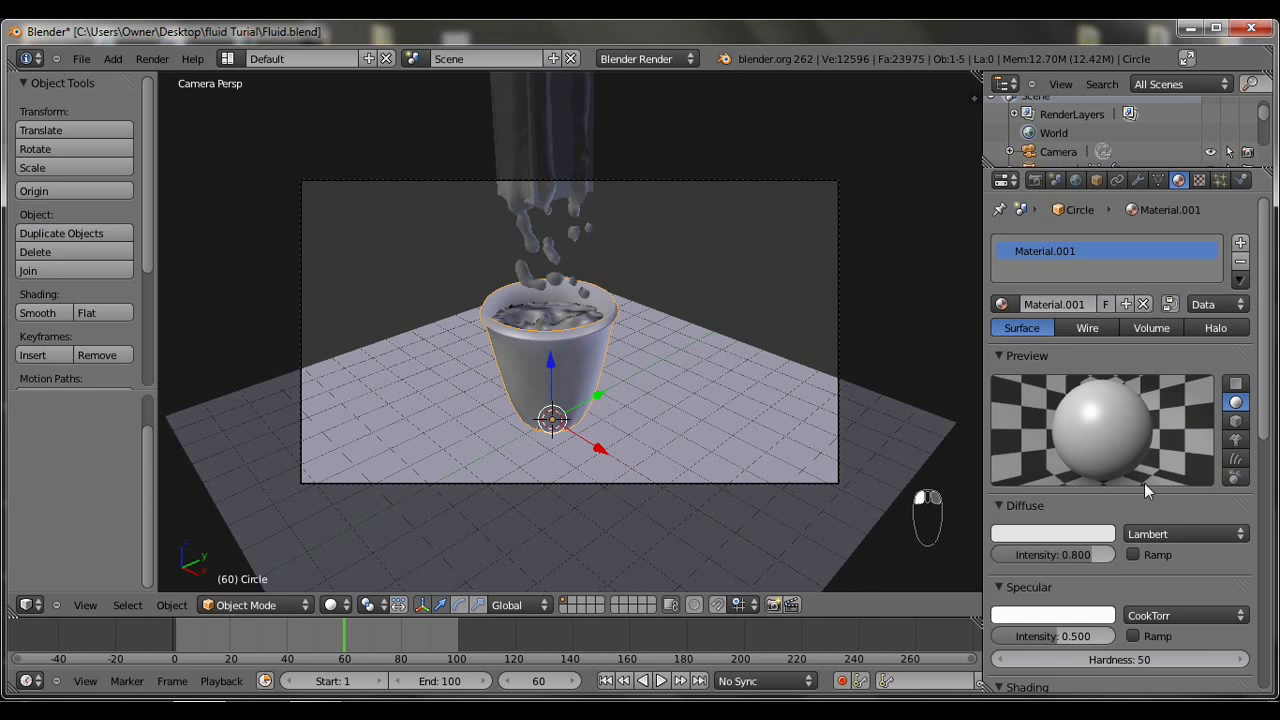
Give the fluid a new material with Z Transparency enabled, Alpha about 0.457 and Fresnel 0.600.
right_click(552, 197)
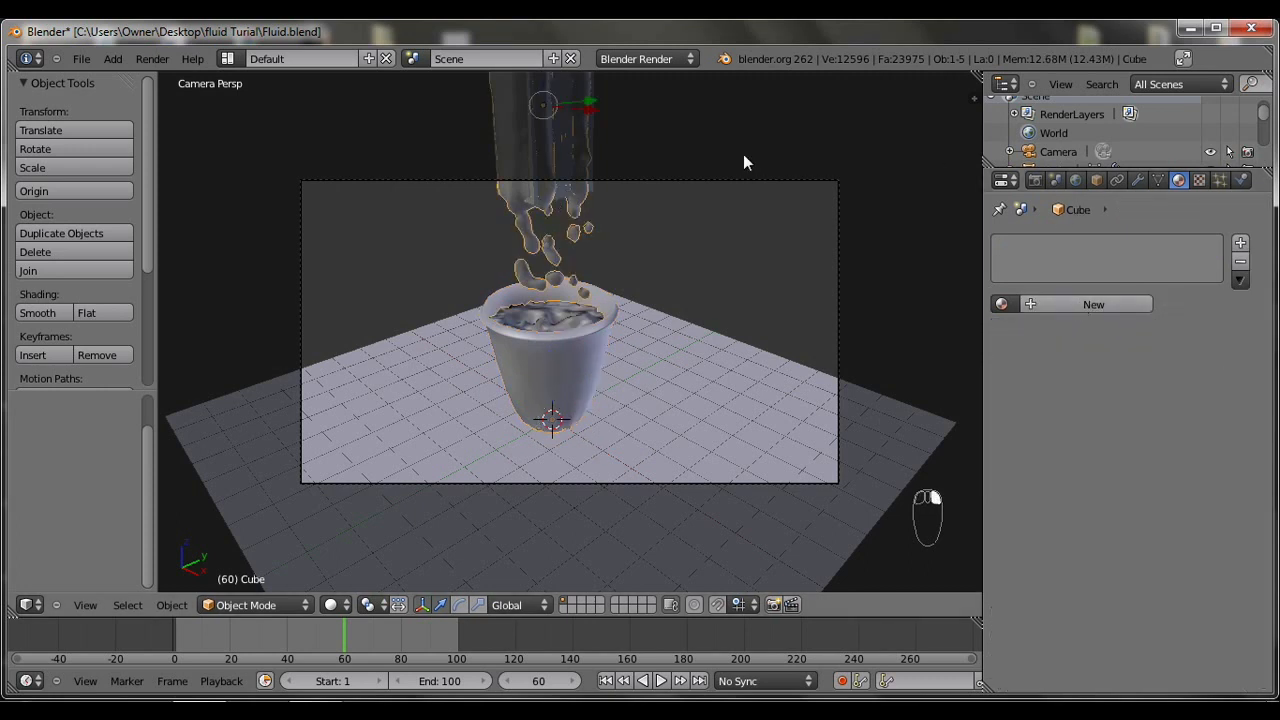
click(1119, 303)
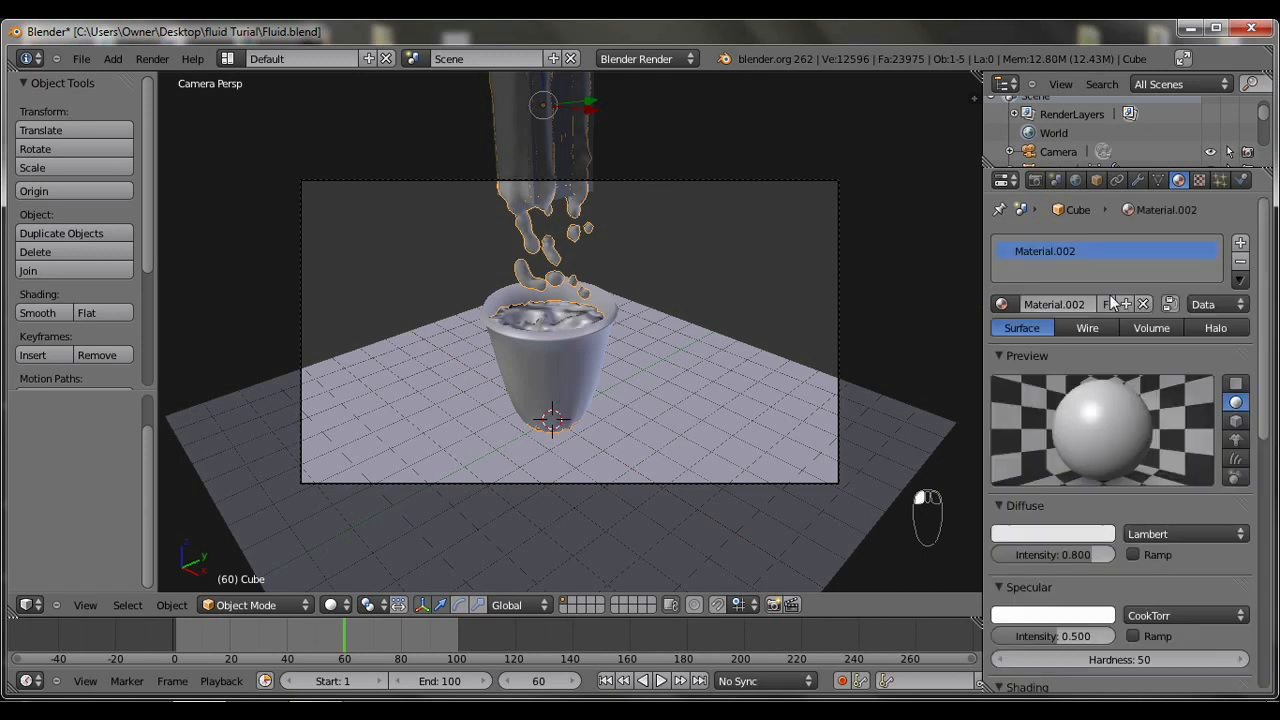
scroll(1096, 543, down, 10)
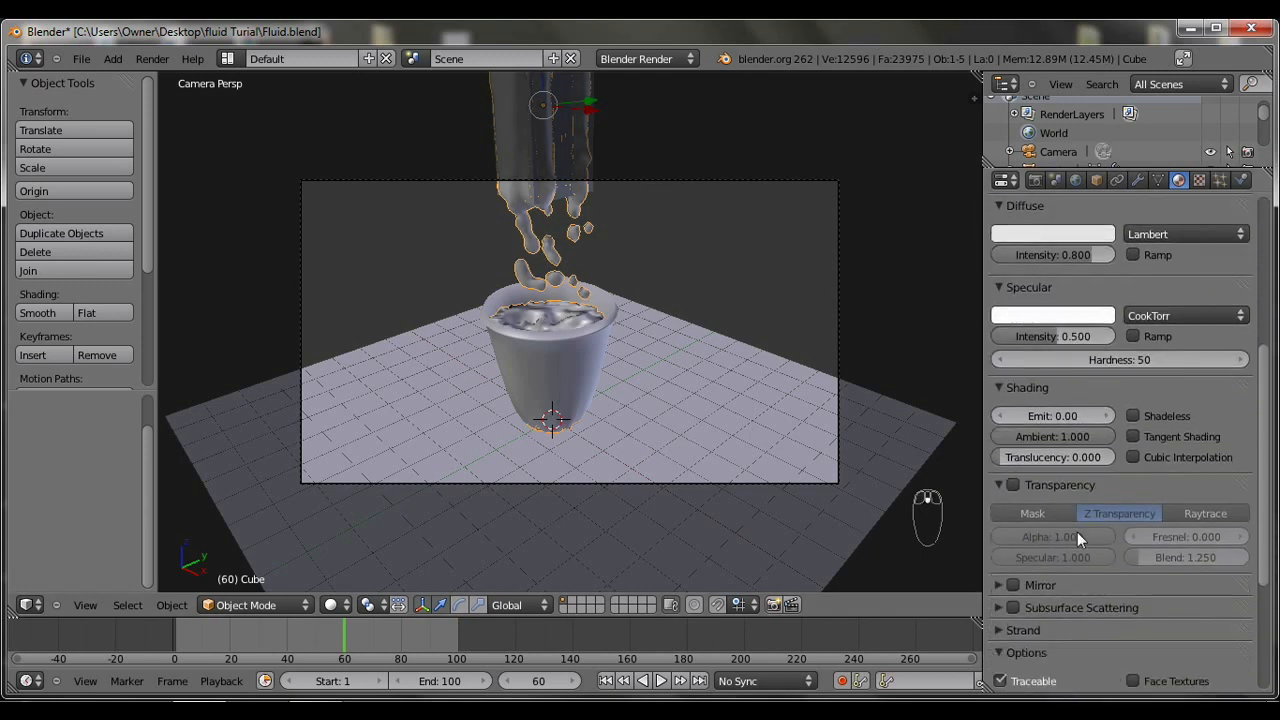
click(1014, 373)
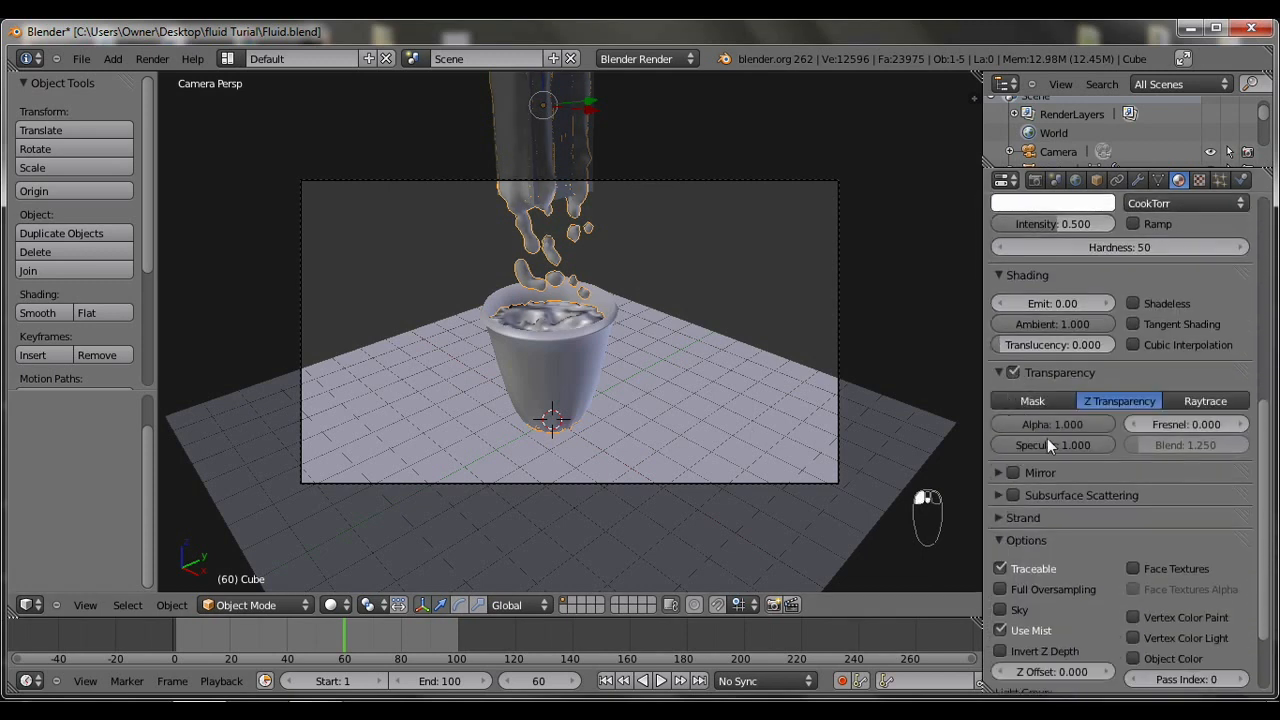
drag(1092, 426, 1029, 432)
scroll(1040, 433, up, 7)
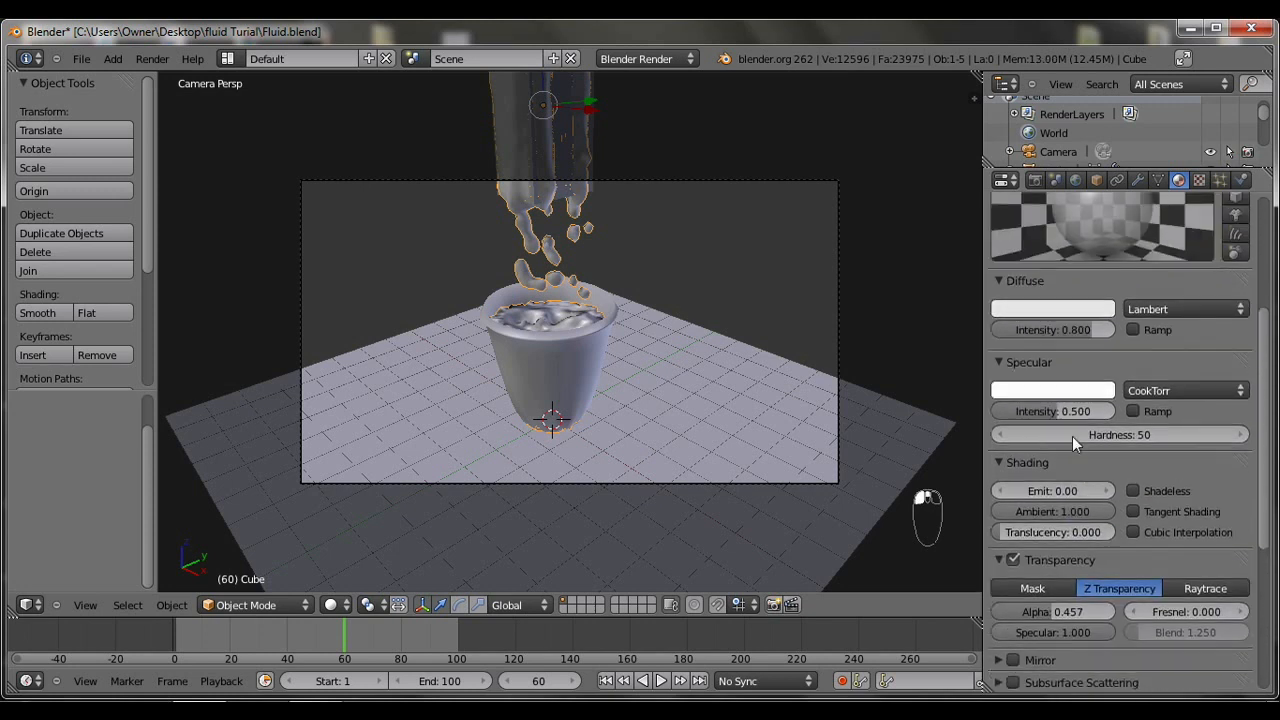
scroll(1124, 501, down, 7)
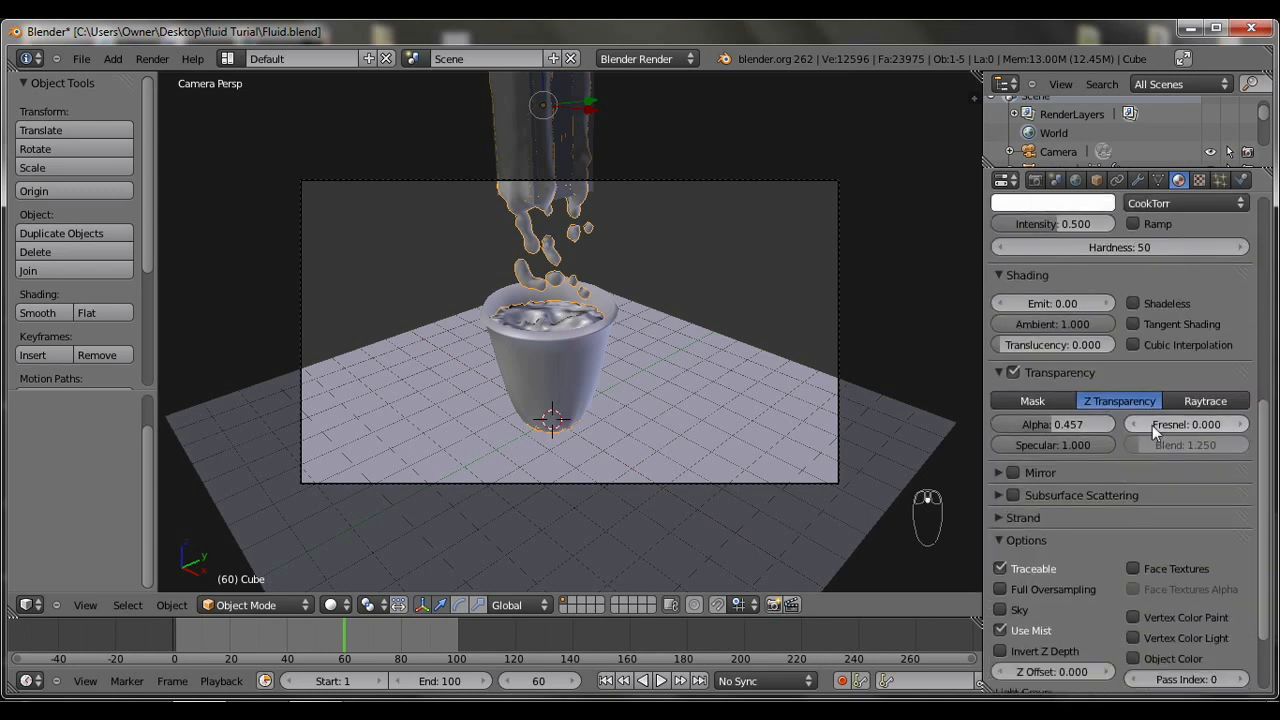
drag(1242, 425, 1248, 427)
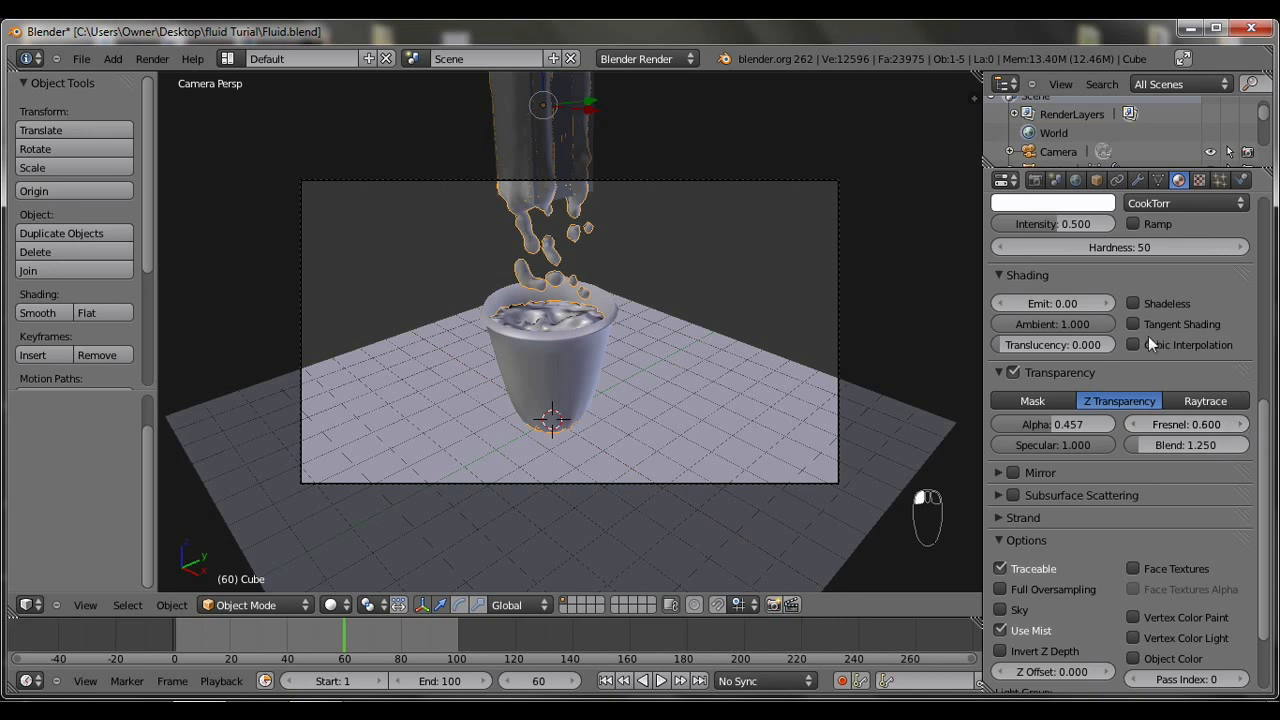
Collapse the Diffuse and Specular settings of the fluid's material.
scroll(1141, 357, up, 4)
scroll(1140, 357, up, 4)
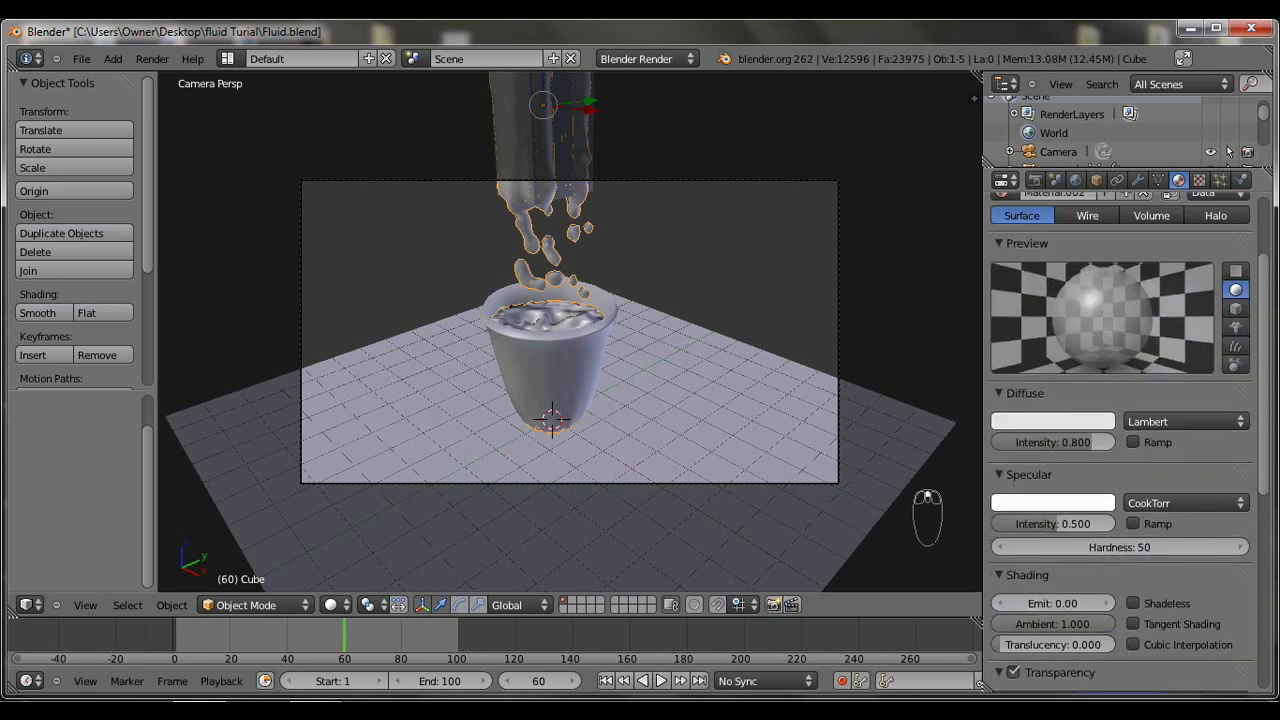
scroll(1069, 506, down, 1)
click(1000, 437)
click(998, 355)
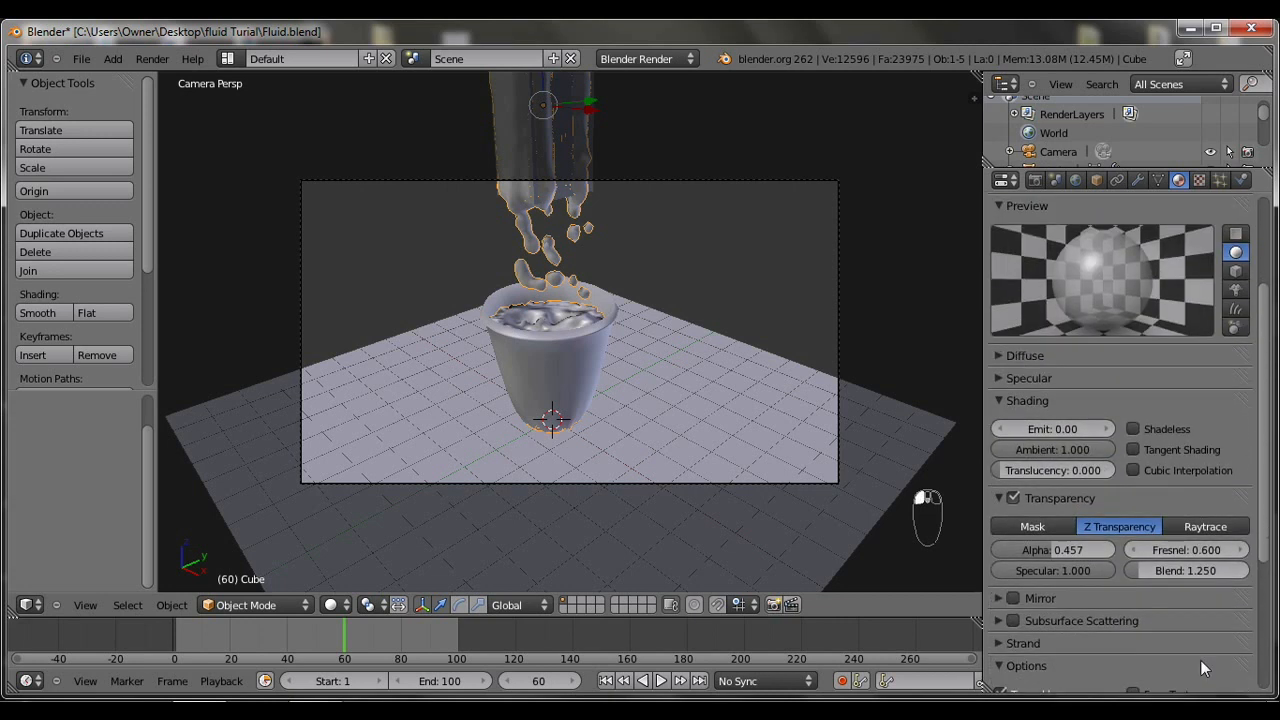
Set the fluid material's transparency Alpha to 0.698 and Fresnel to 3.030, and switch its preview to the monkey head.
drag(1232, 562, 1032, 575)
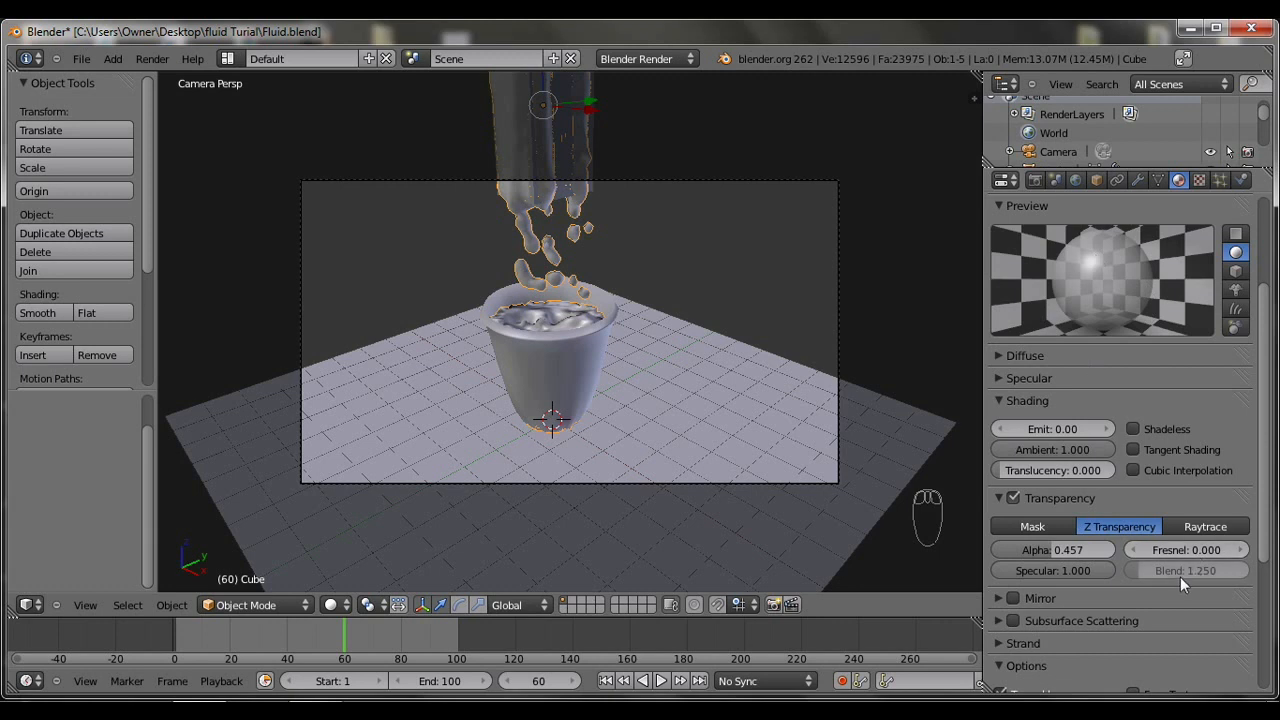
drag(1156, 551, 1195, 555)
drag(1047, 553, 1090, 562)
drag(1220, 547, 1257, 549)
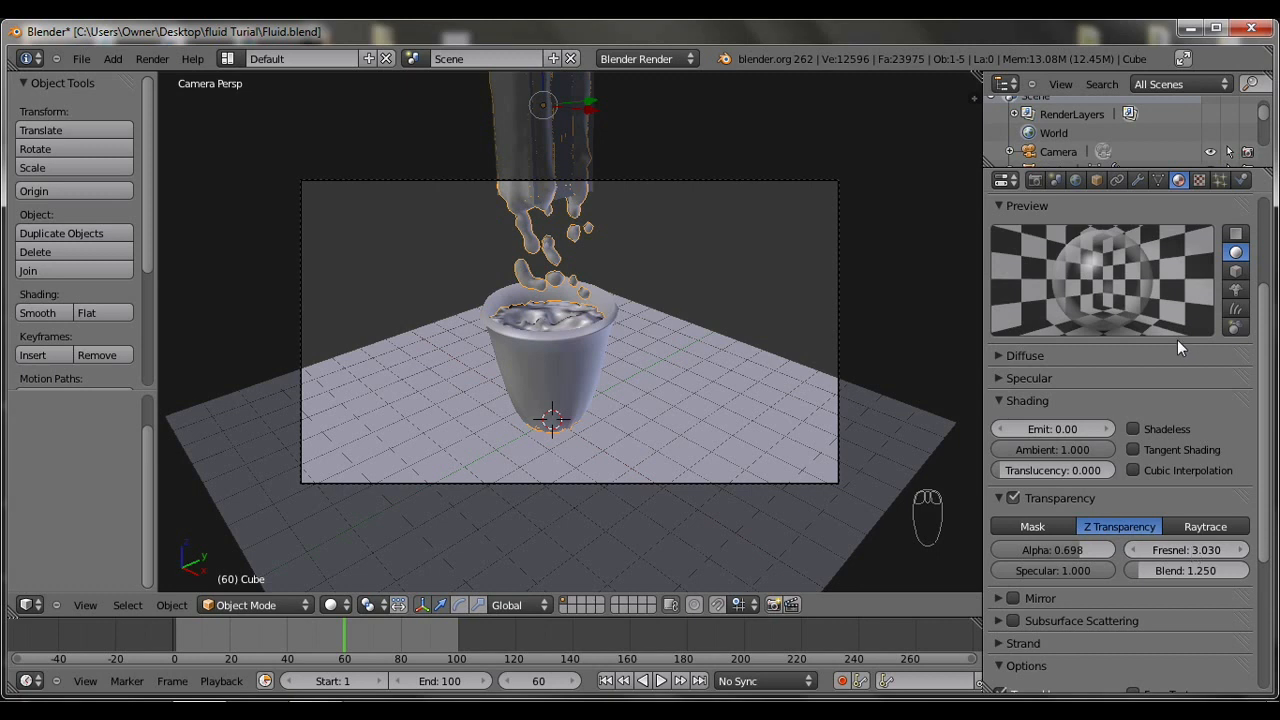
click(1236, 289)
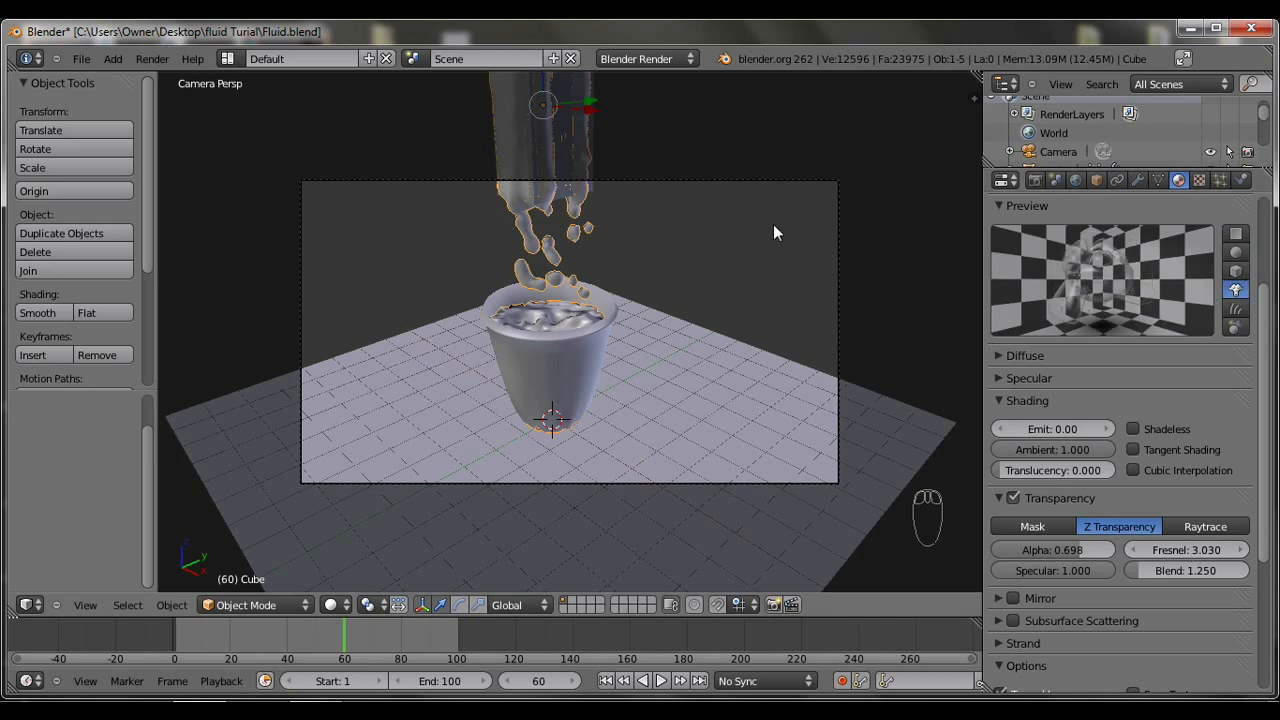
Render frame 60 and examine the transparent fluid in and above the cup.
key(F12)
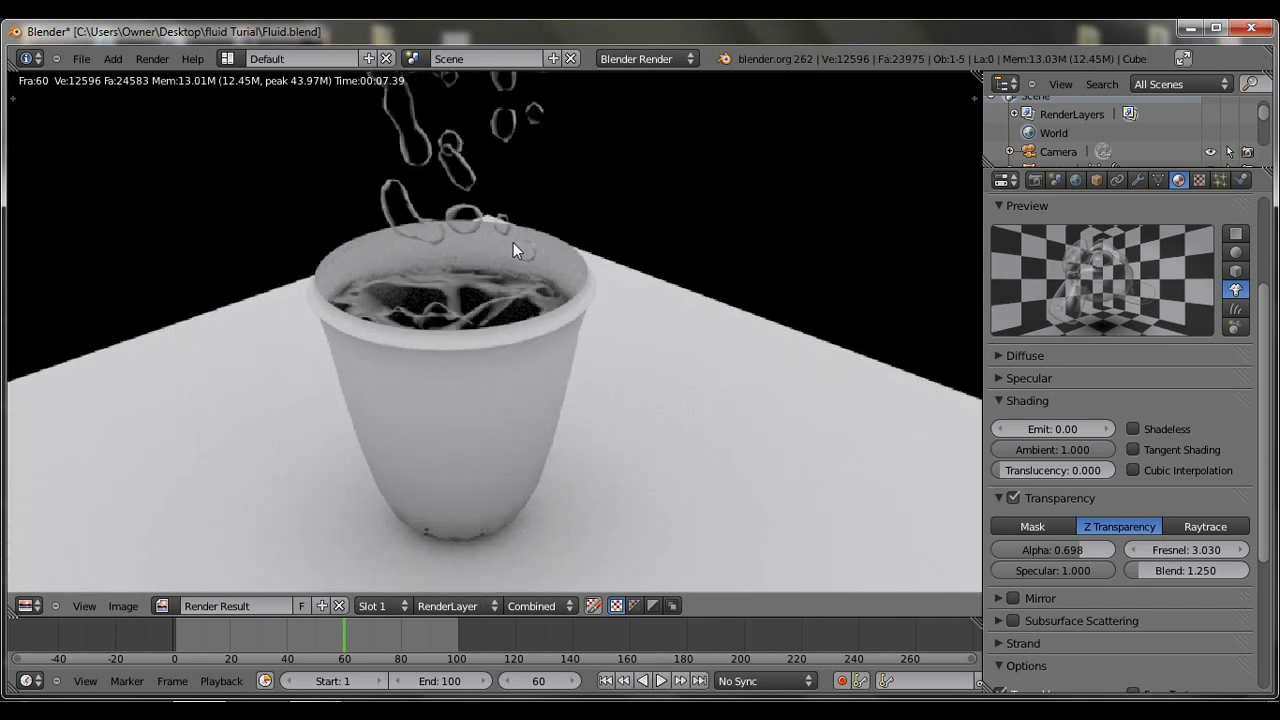
scroll(512, 250, down, 3)
scroll(512, 250, up, 3)
scroll(512, 242, down, 2)
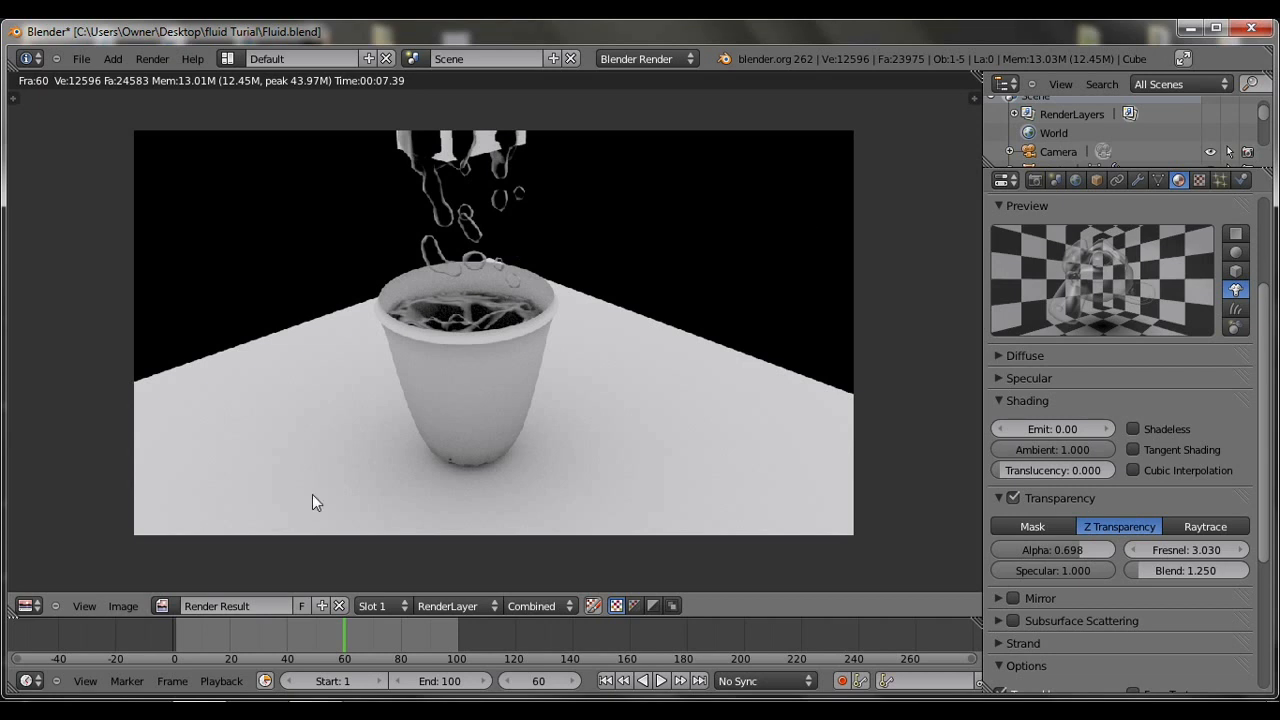
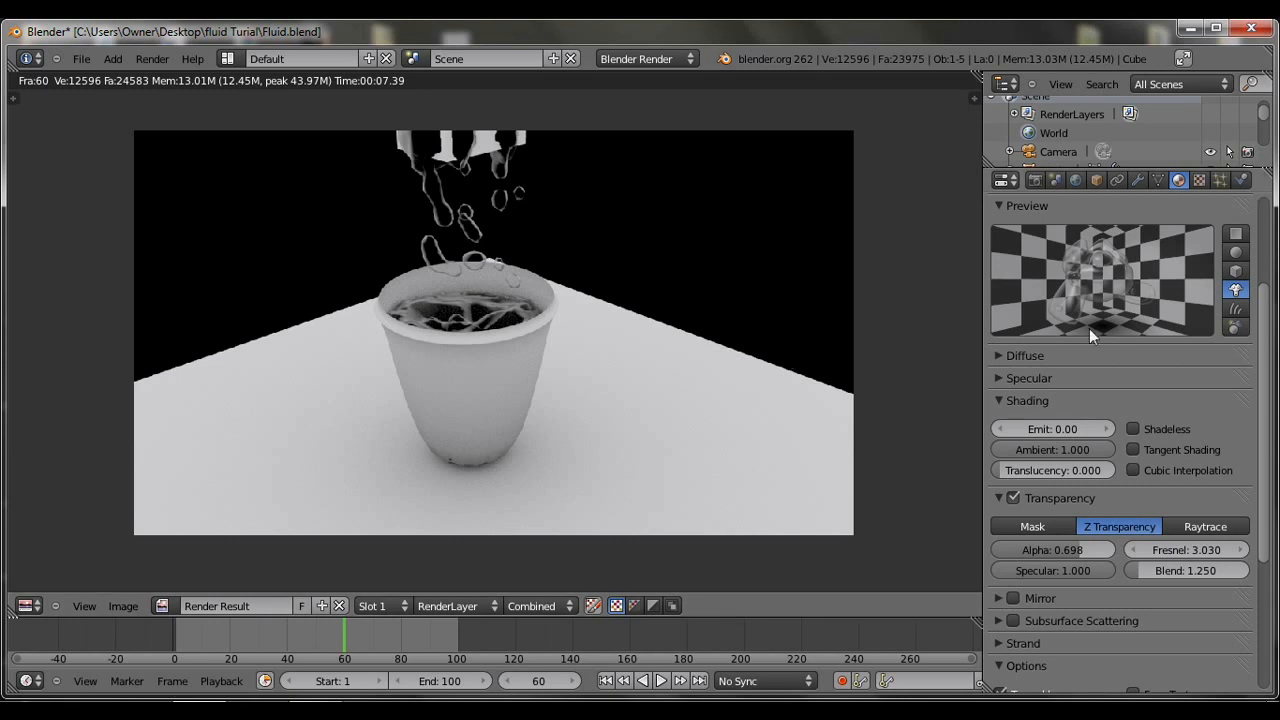
Change the world's Horizon Color from black to a light teal.
click(1094, 179)
click(1046, 400)
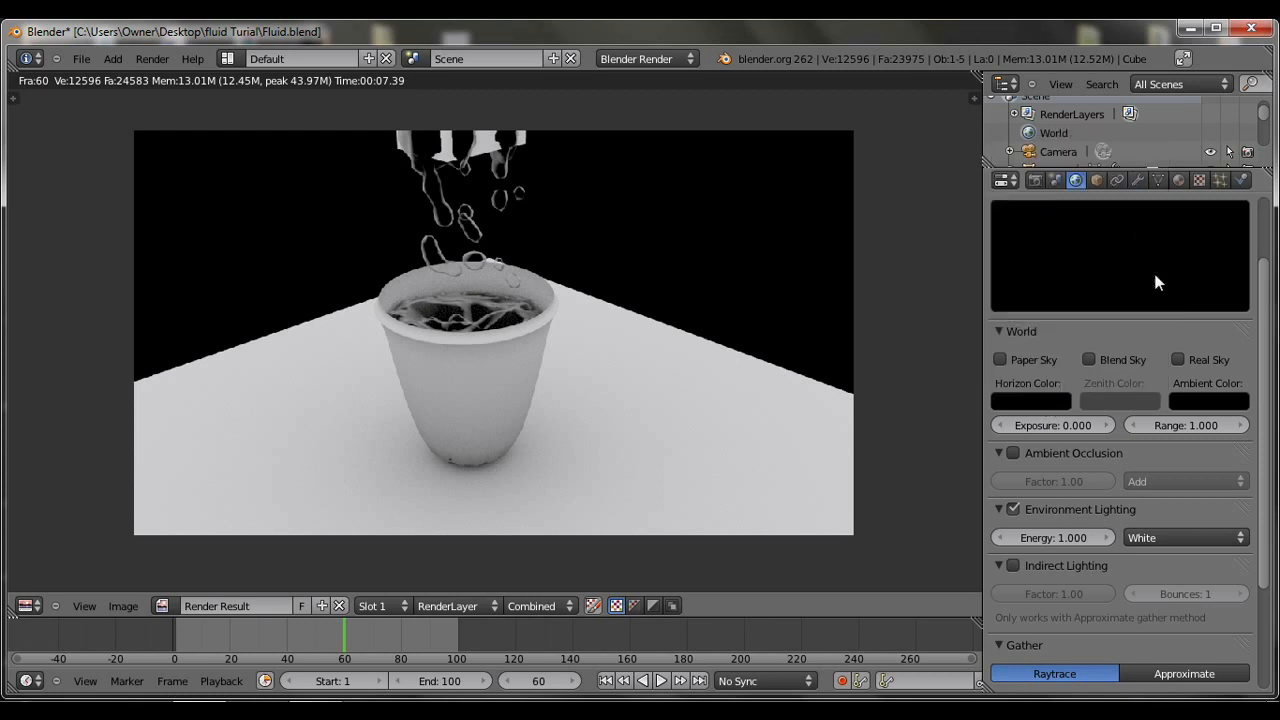
click(1153, 264)
drag(1155, 256, 1158, 187)
click(1101, 189)
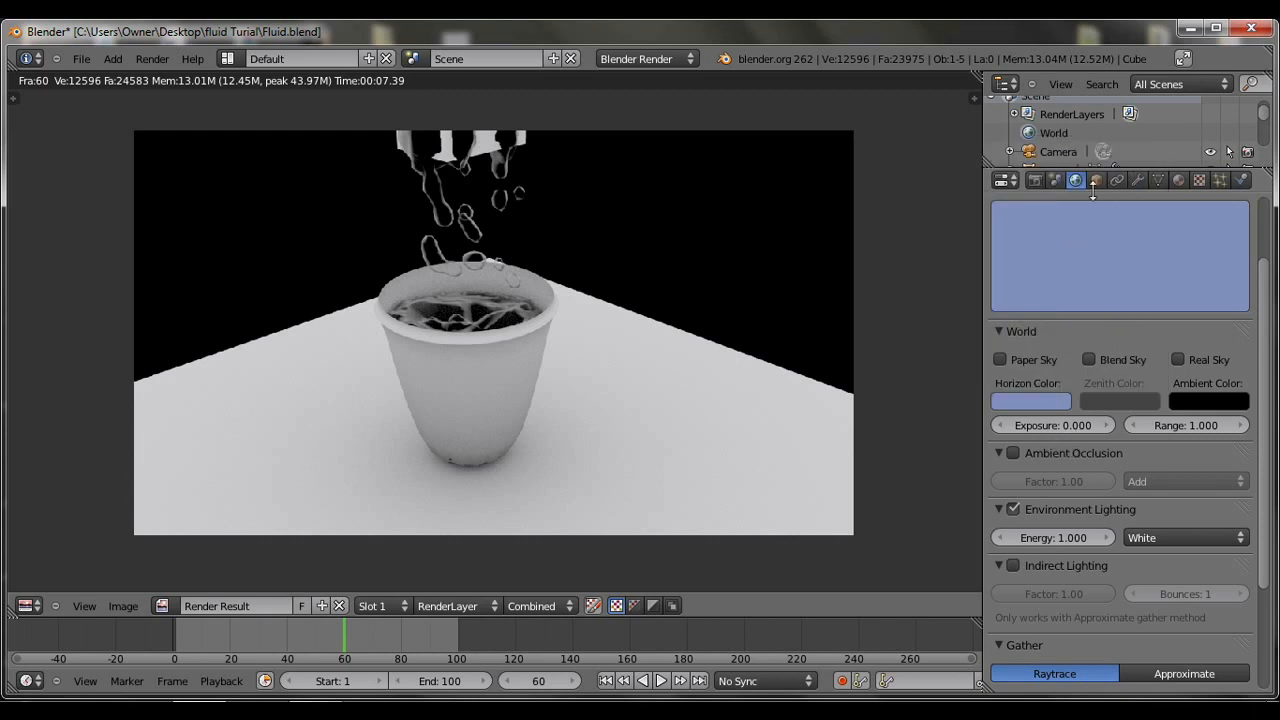
click(1011, 400)
click(1047, 398)
drag(1054, 212, 1057, 261)
drag(1073, 195, 1073, 172)
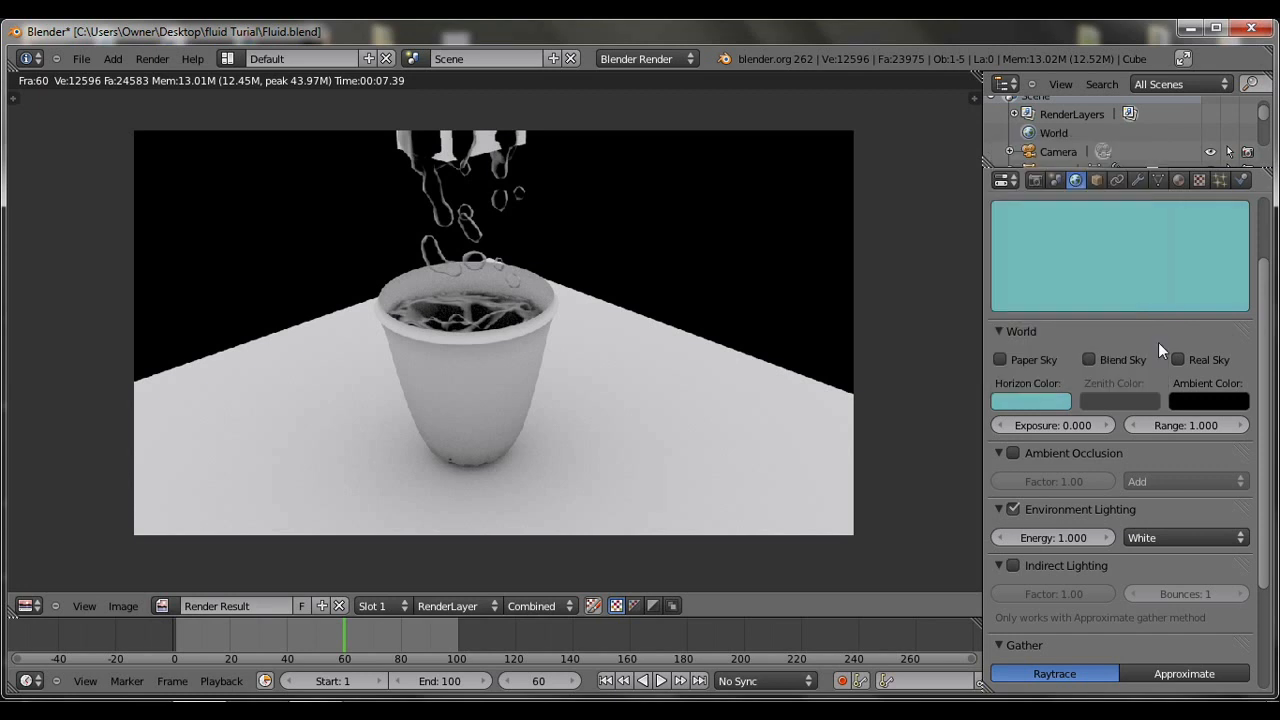
Compare the Blend, Real and Paper Sky options for the world background, keeping only Blend Sky enabled.
click(1090, 360)
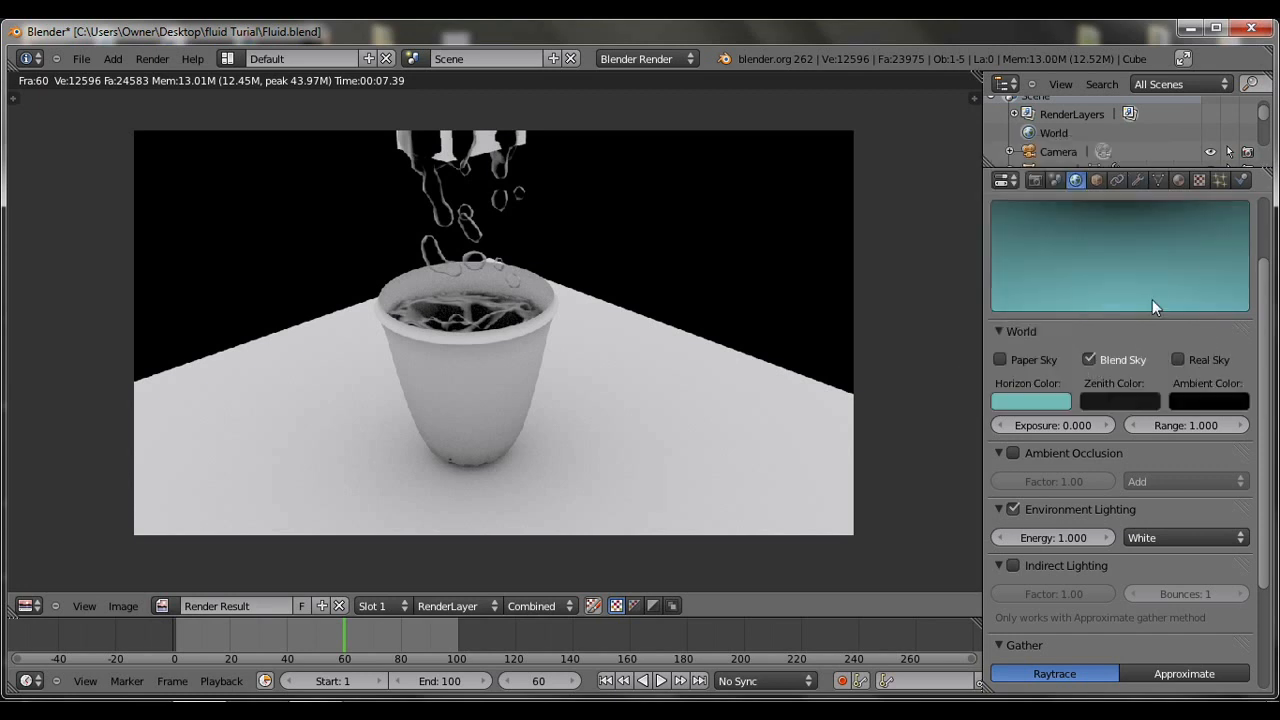
click(1108, 358)
click(1179, 360)
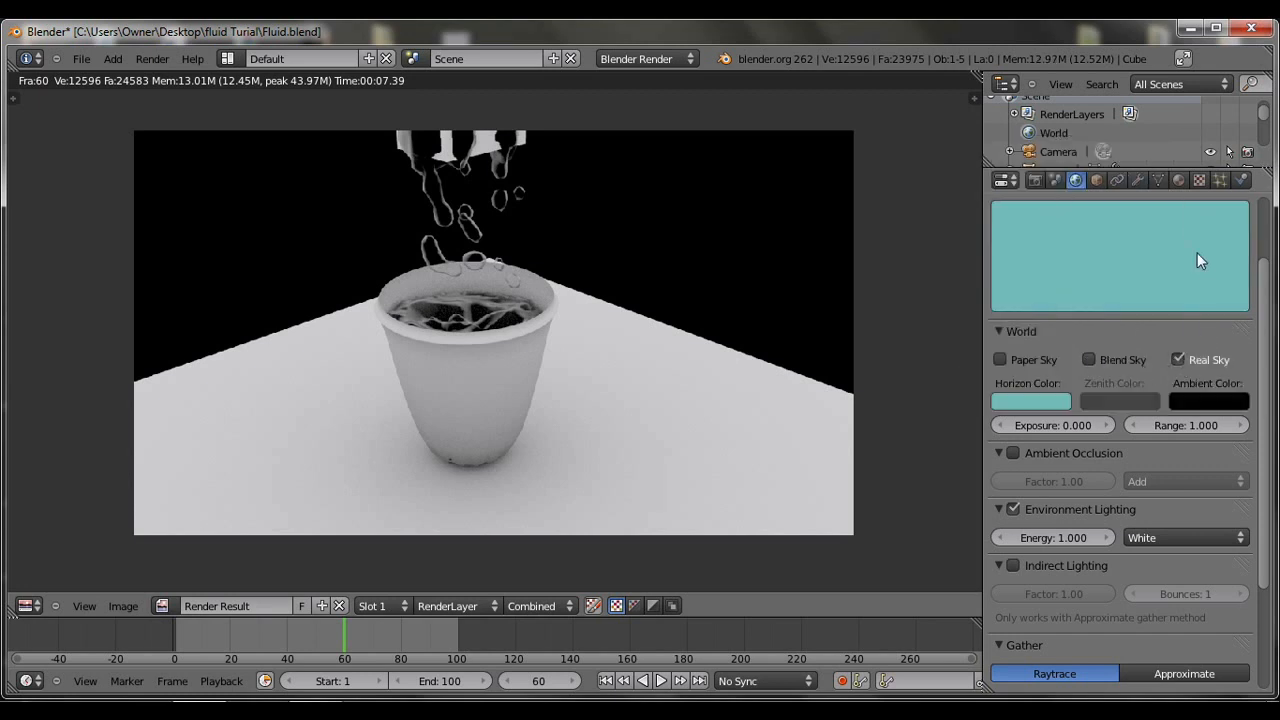
click(1180, 362)
click(1002, 359)
click(1002, 359)
click(1090, 359)
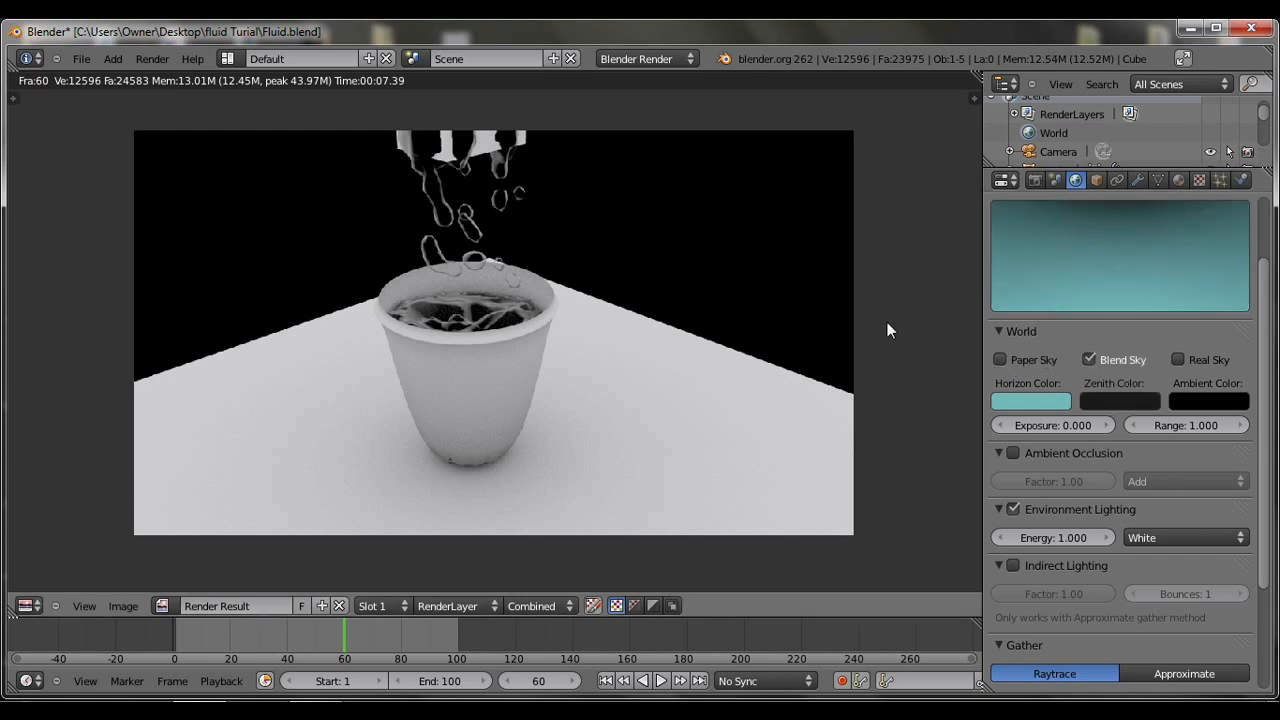
Render frame 60 with the sky background and examine the block at the top of the fluid stream.
key(F12)
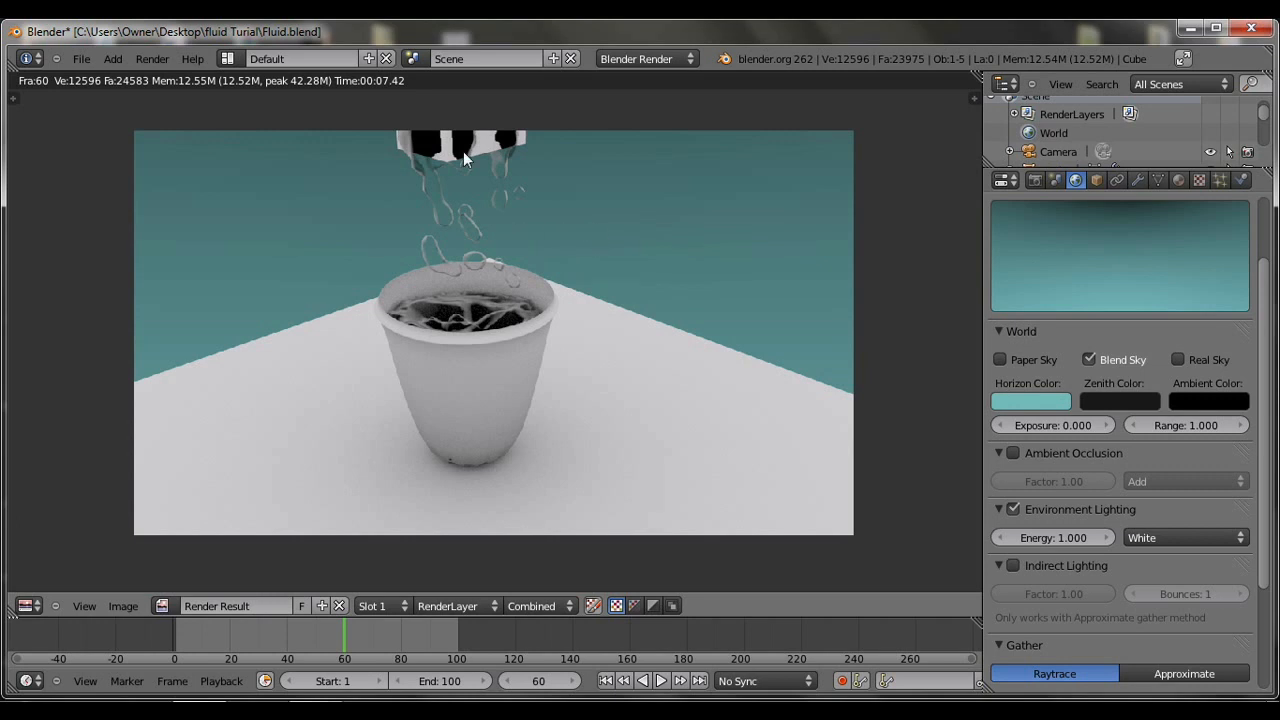
scroll(465, 158, up, 4)
middle_drag(592, 134, 641, 429)
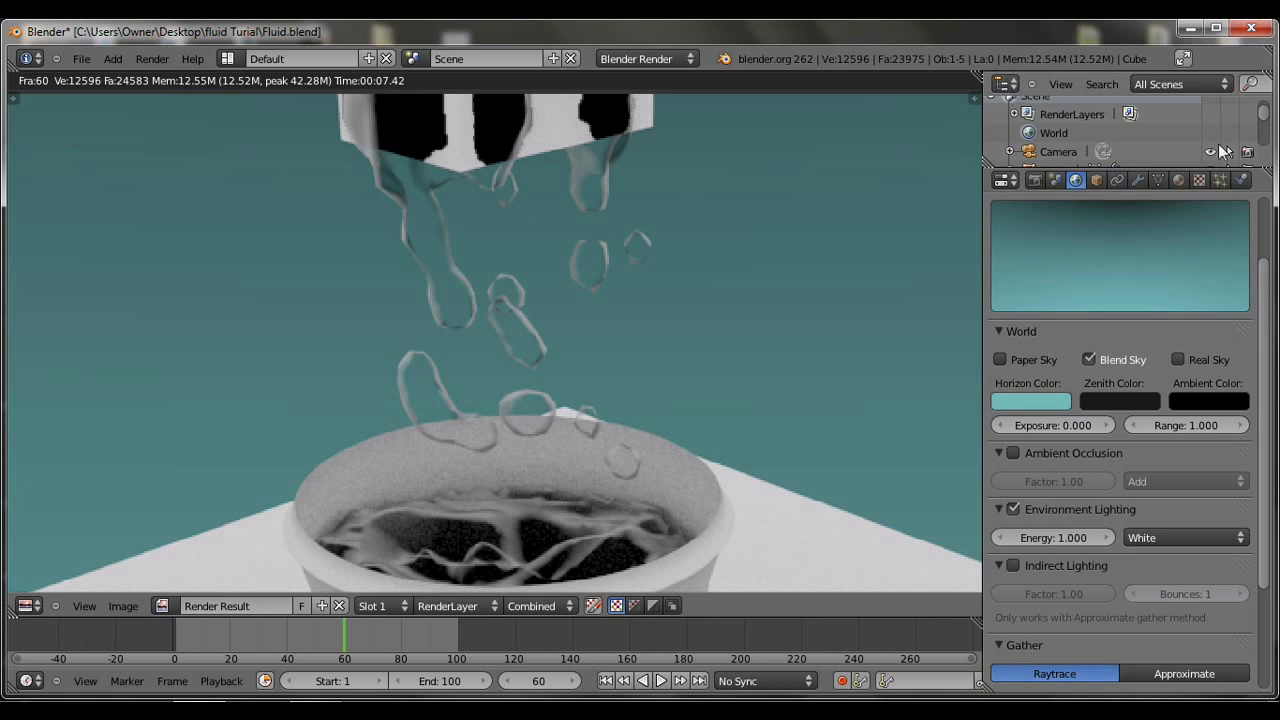
scroll(1179, 145, down, 5)
scroll(1169, 140, up, 5)
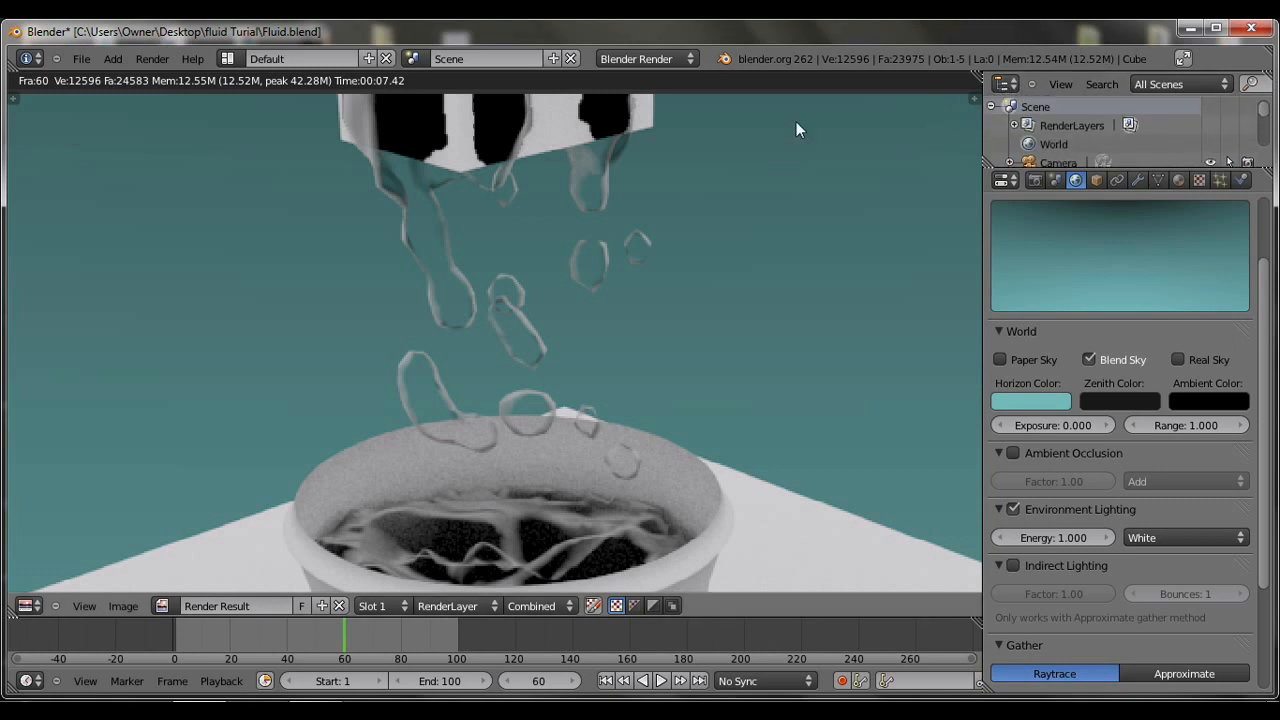
scroll(1051, 137, down, 5)
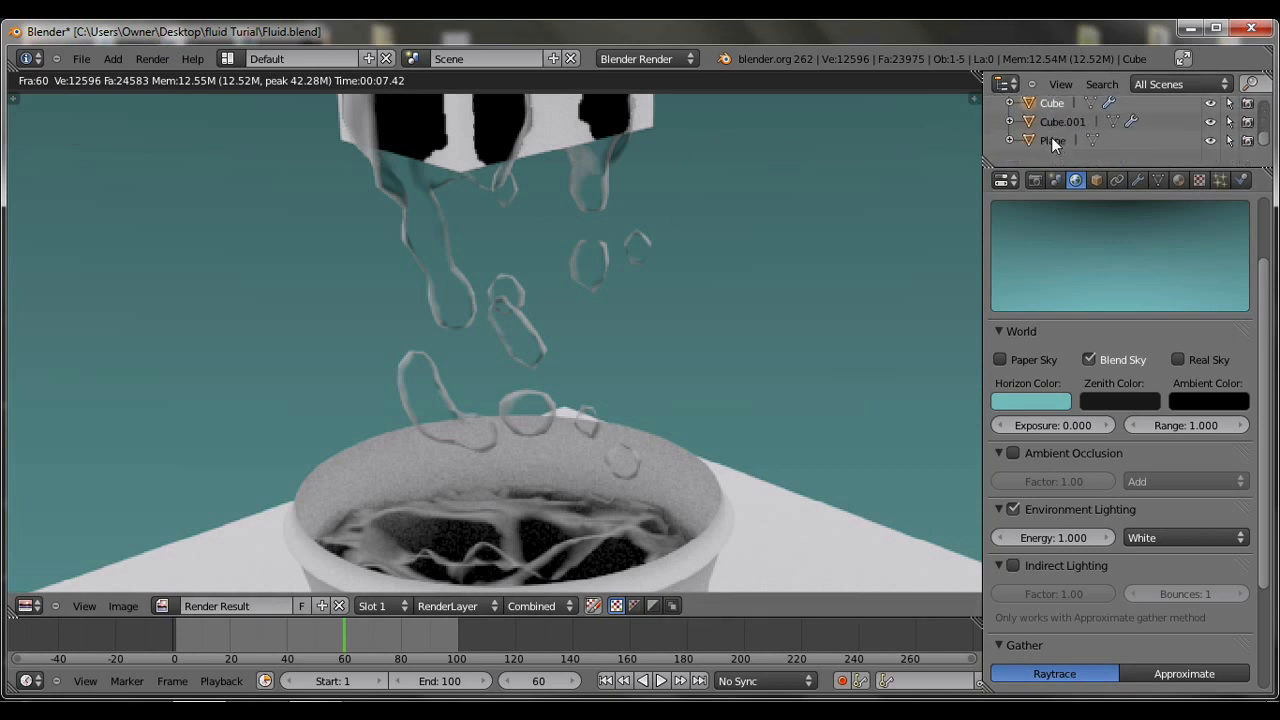
Return to the 3D View and rename the tall block above the cup as Emitter.
click(28, 606)
click(54, 588)
scroll(677, 177, down, 3)
scroll(725, 194, up, 2)
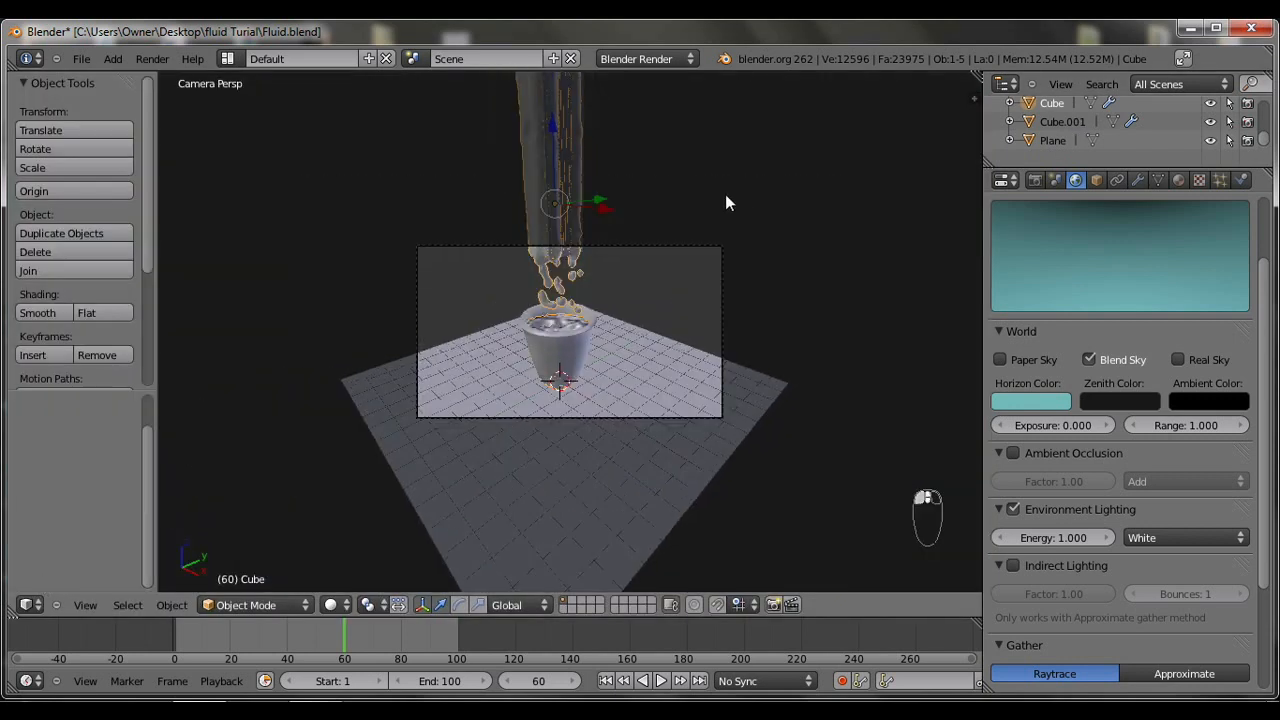
middle_drag(786, 189, 834, 244)
right_click(666, 126)
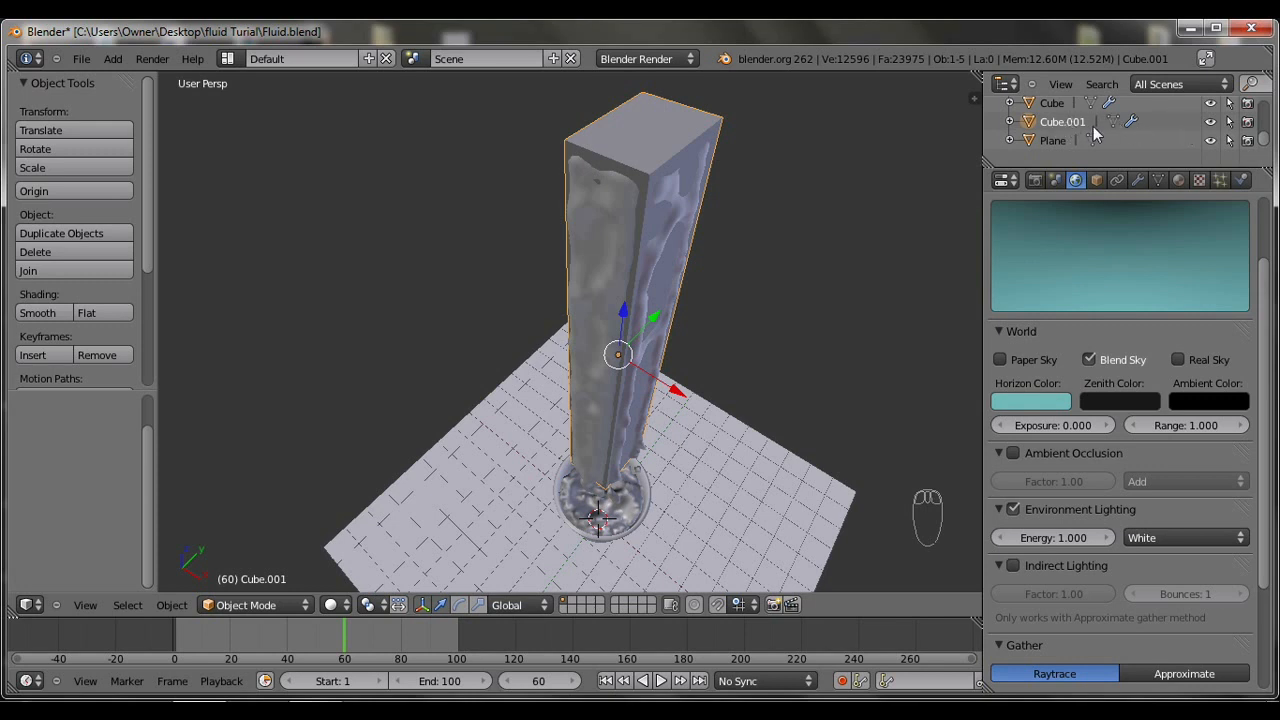
click(1097, 180)
click(1108, 242)
text(E)
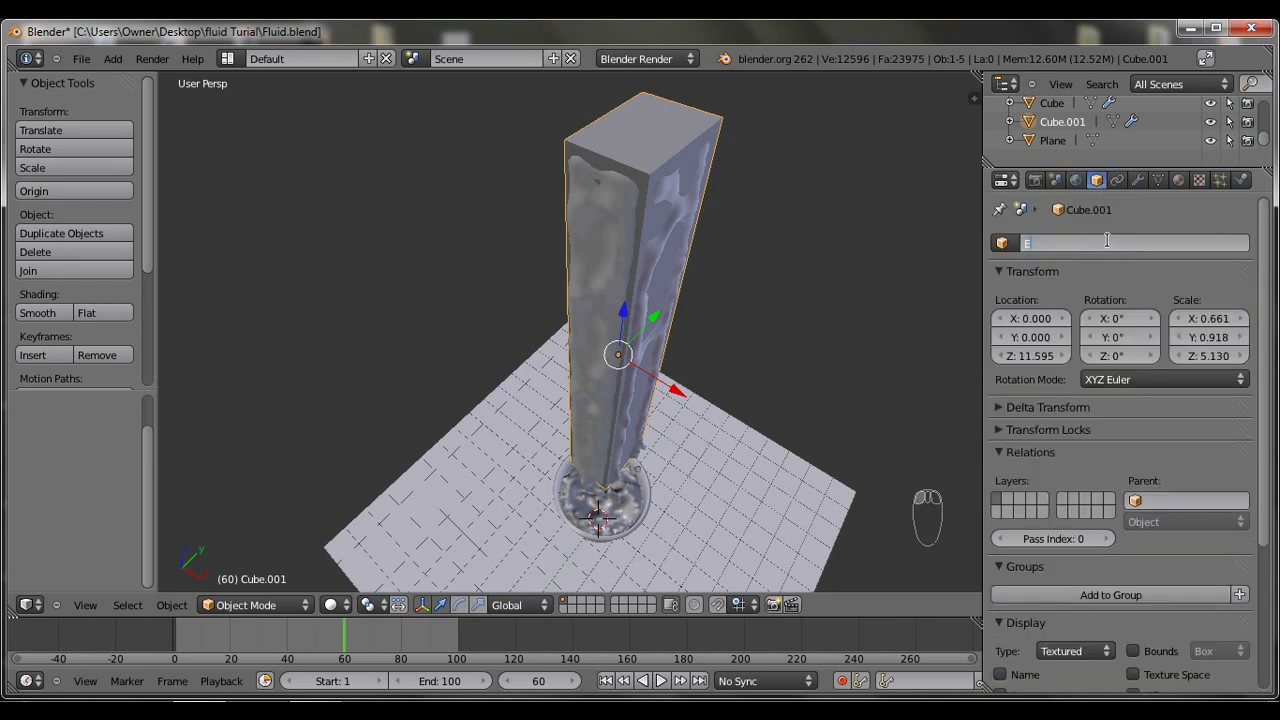
text(mitter)
key(Return)
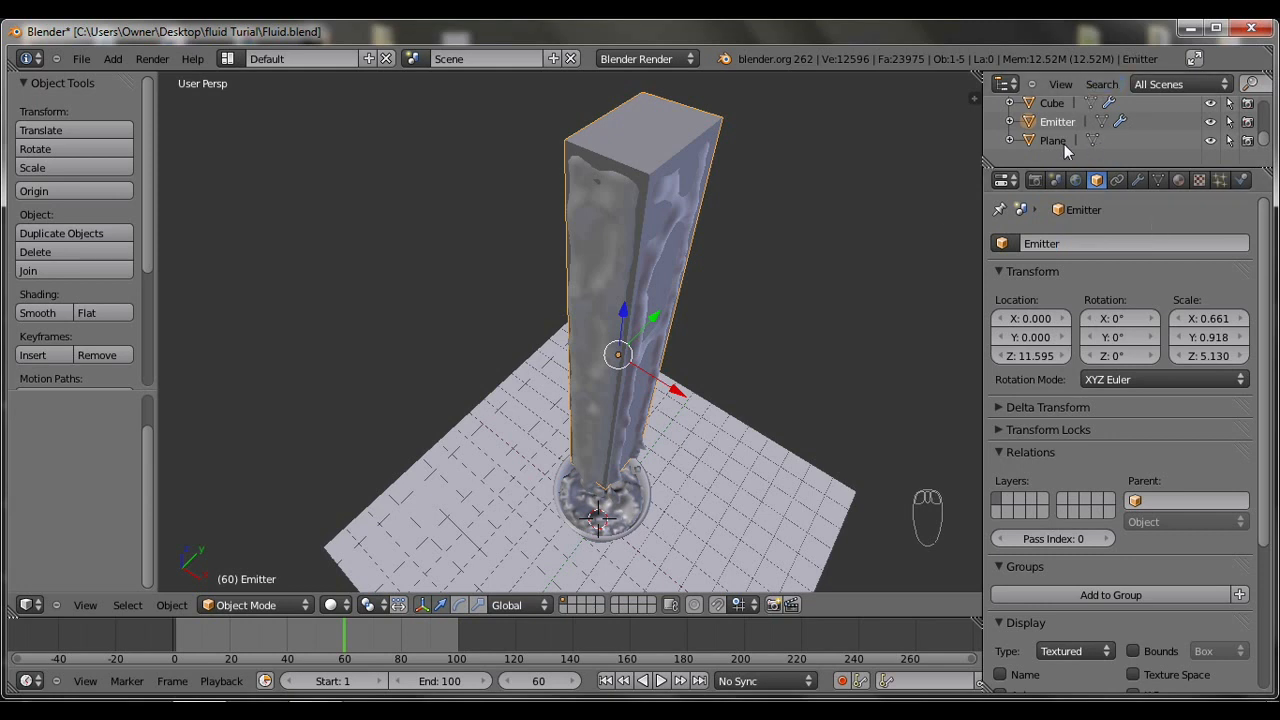
Rename the ground plane object as Floor.
click(1057, 137)
click(1108, 240)
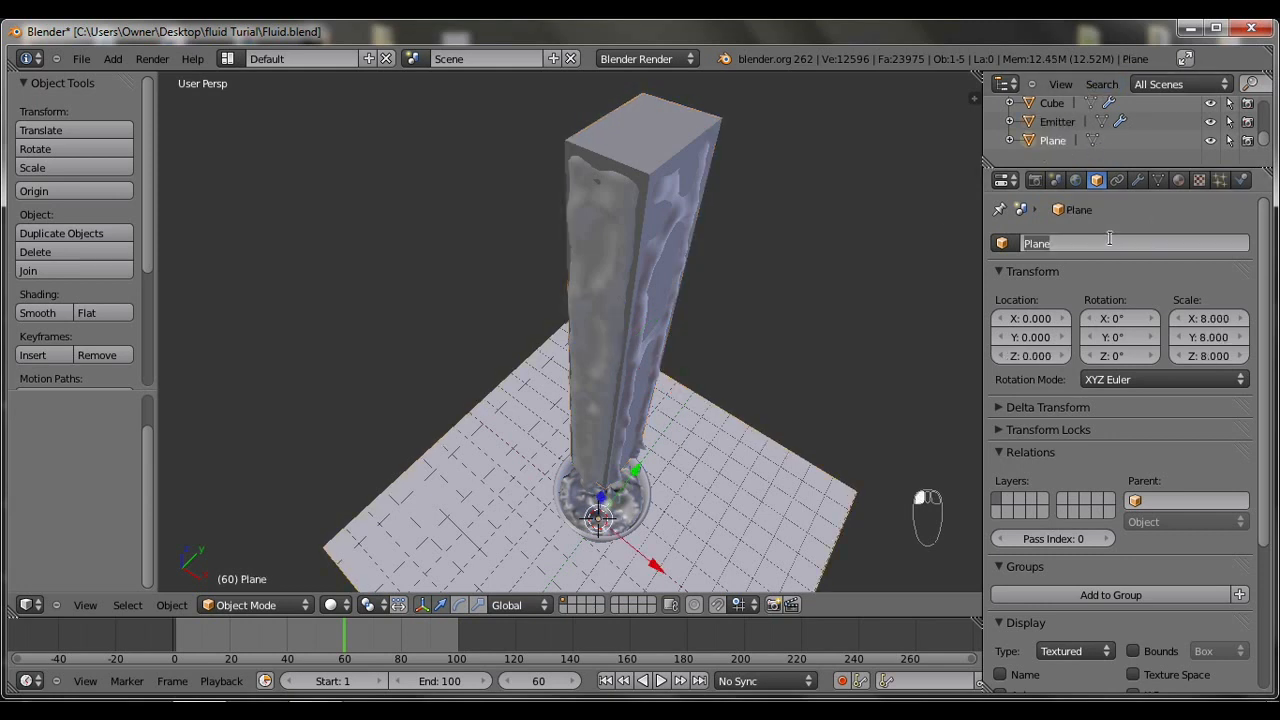
text(Floor)
key(Return)
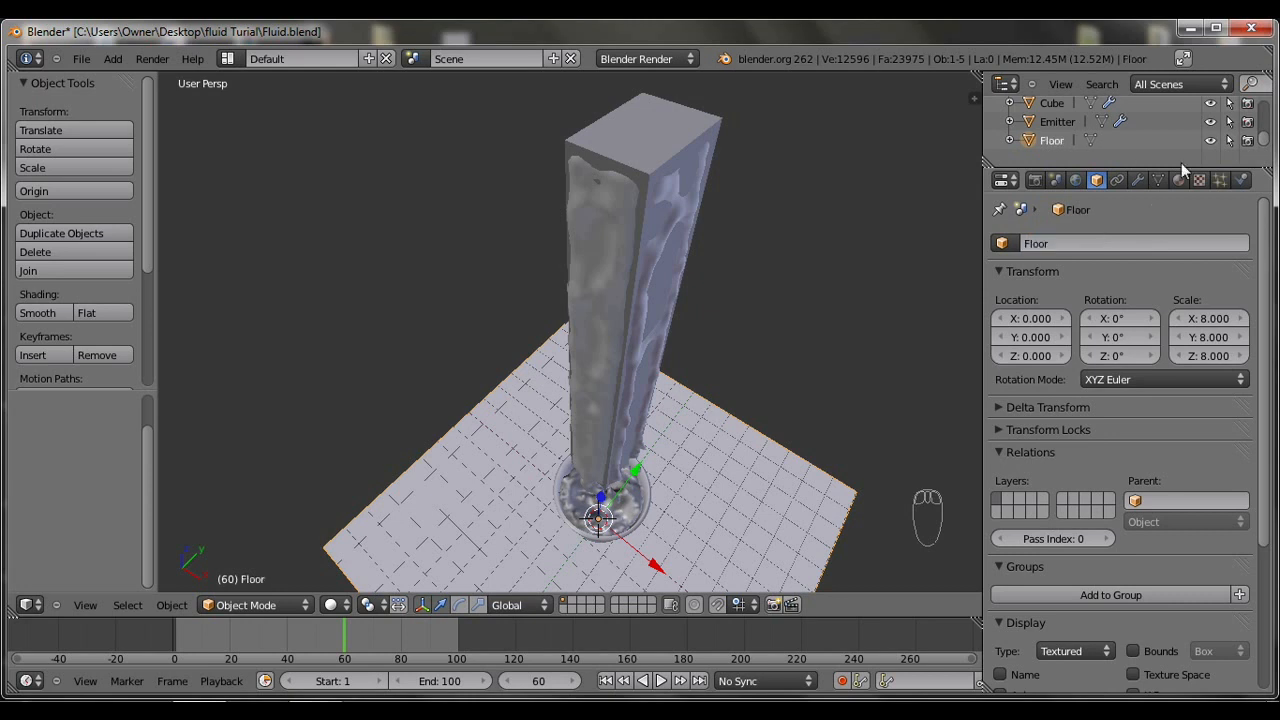
Rename the fluid's Cube object as domain.
scroll(1165, 136, up, 3)
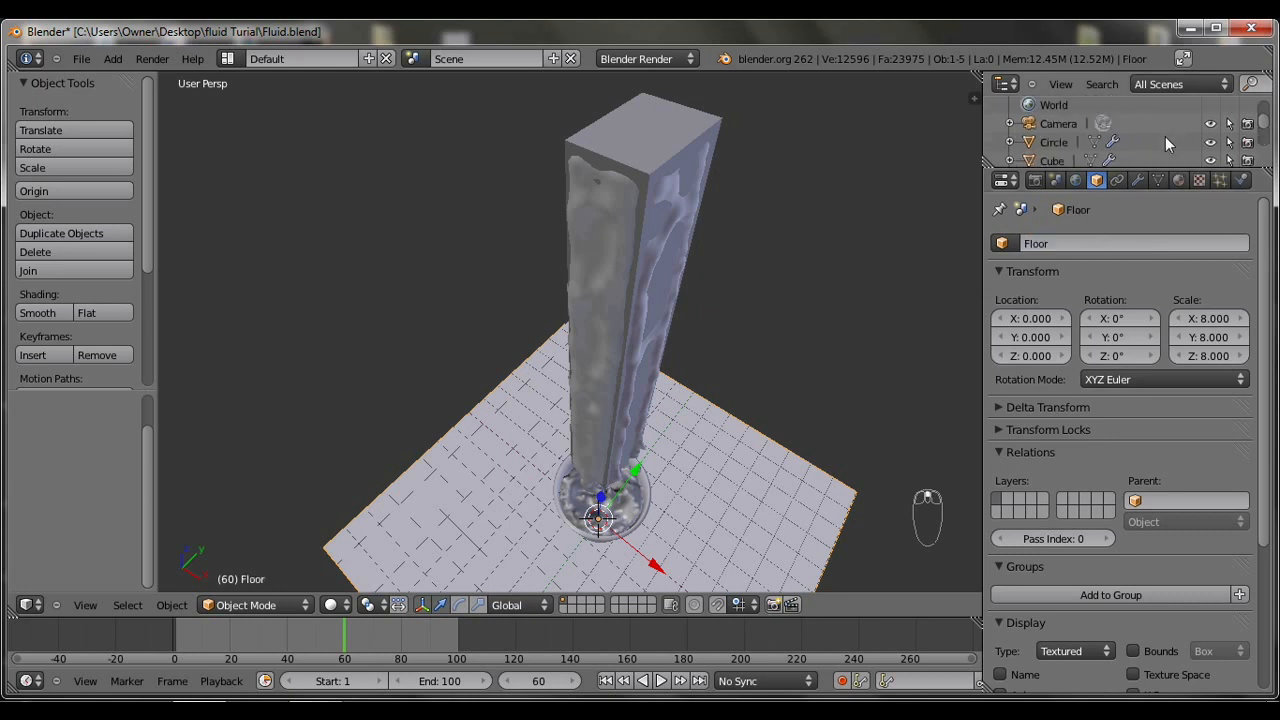
click(1048, 158)
click(1079, 243)
text(doma)
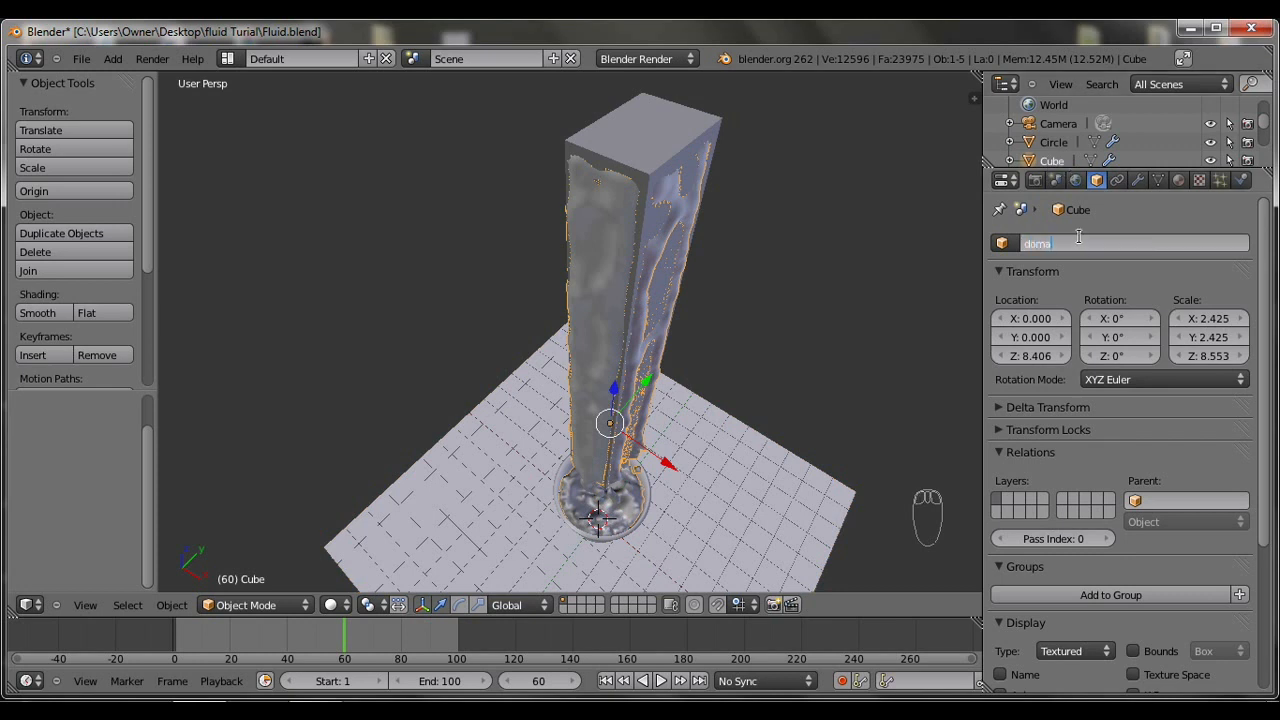
text(in)
key(Return)
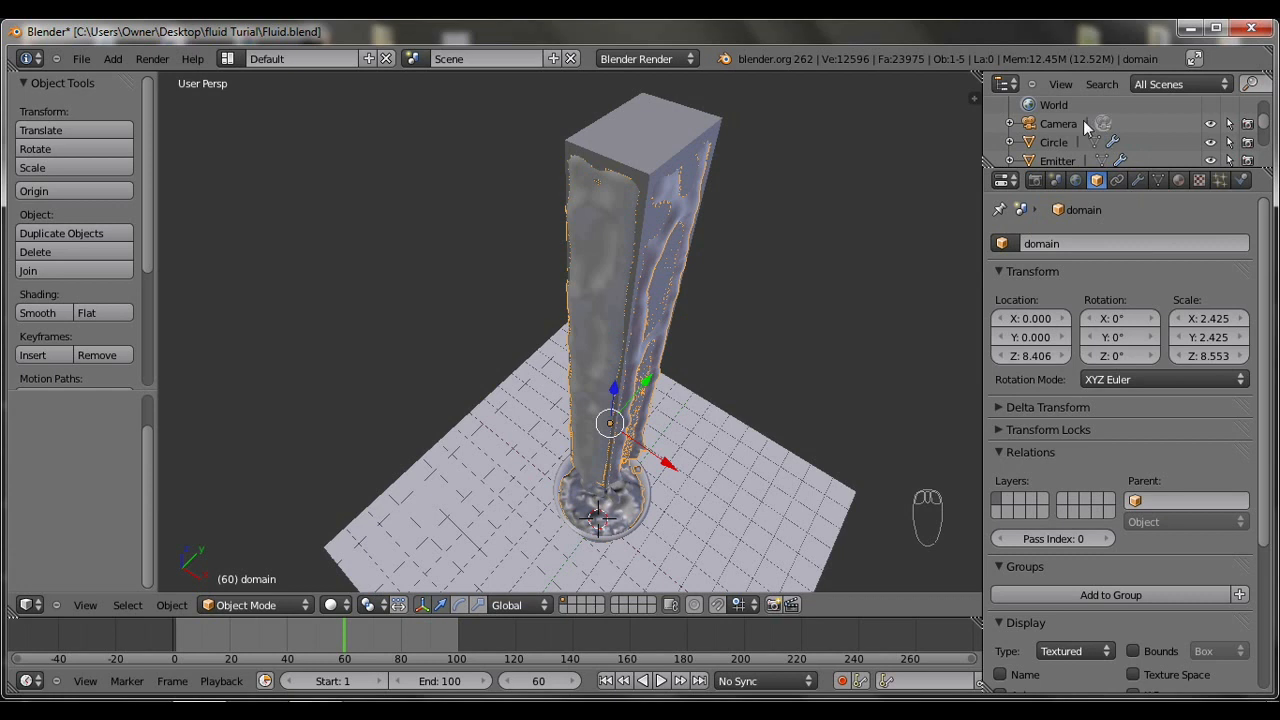
Rename the Circle object as Cup.
scroll(1159, 131, down, 2)
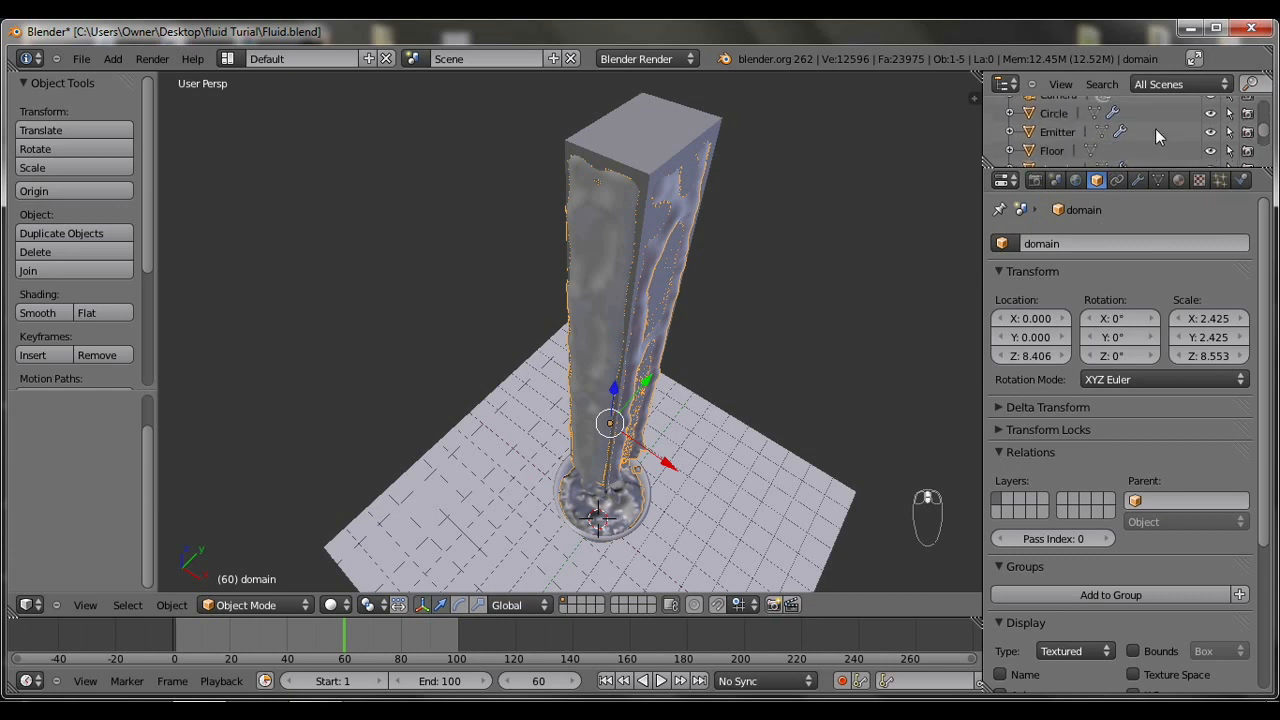
right_click(1058, 113)
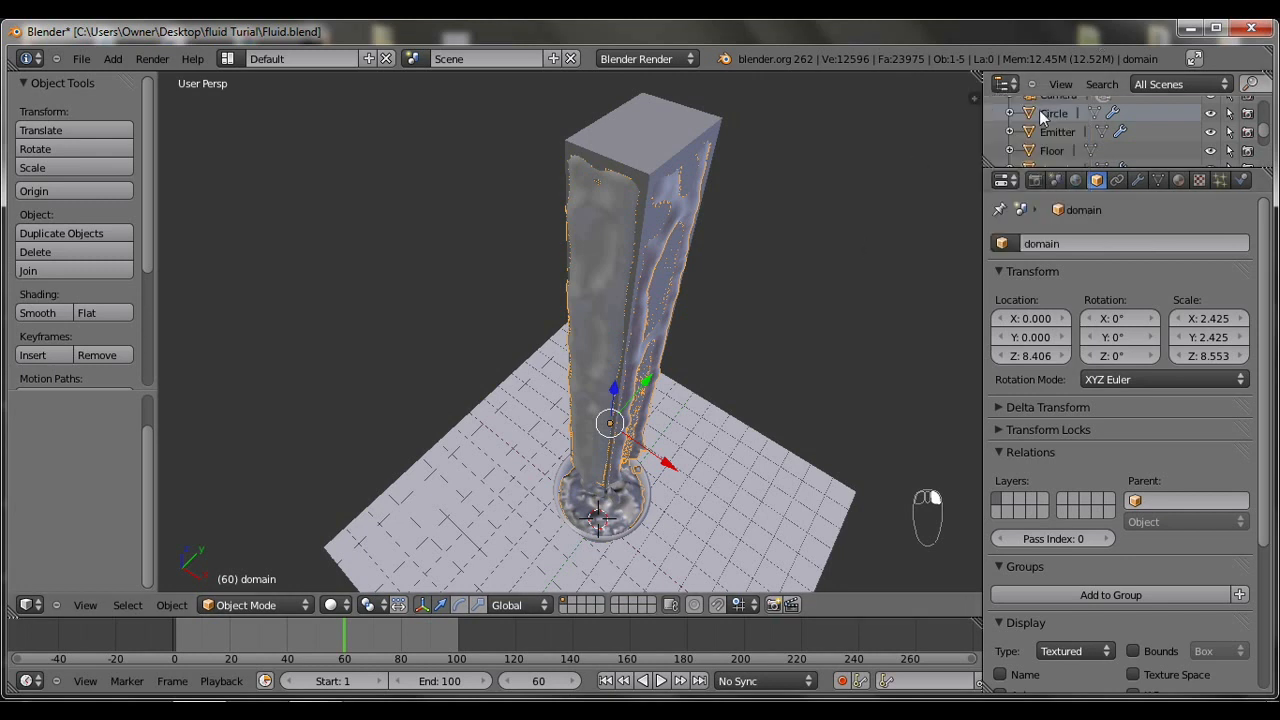
click(1052, 113)
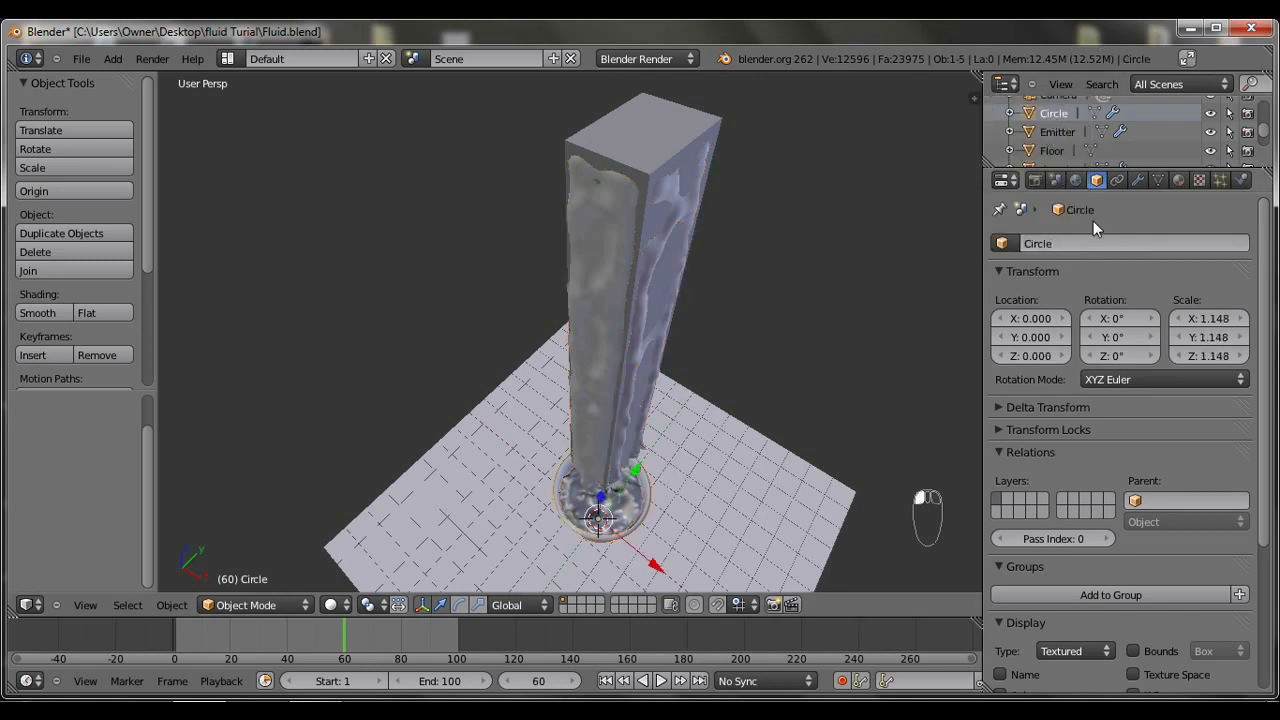
click(1106, 240)
key(BackSpace)
text(Cup)
key(Return)
Exclude the Emitter object from rendering while keeping it shown in the 3D View.
scroll(1113, 112, down, 2)
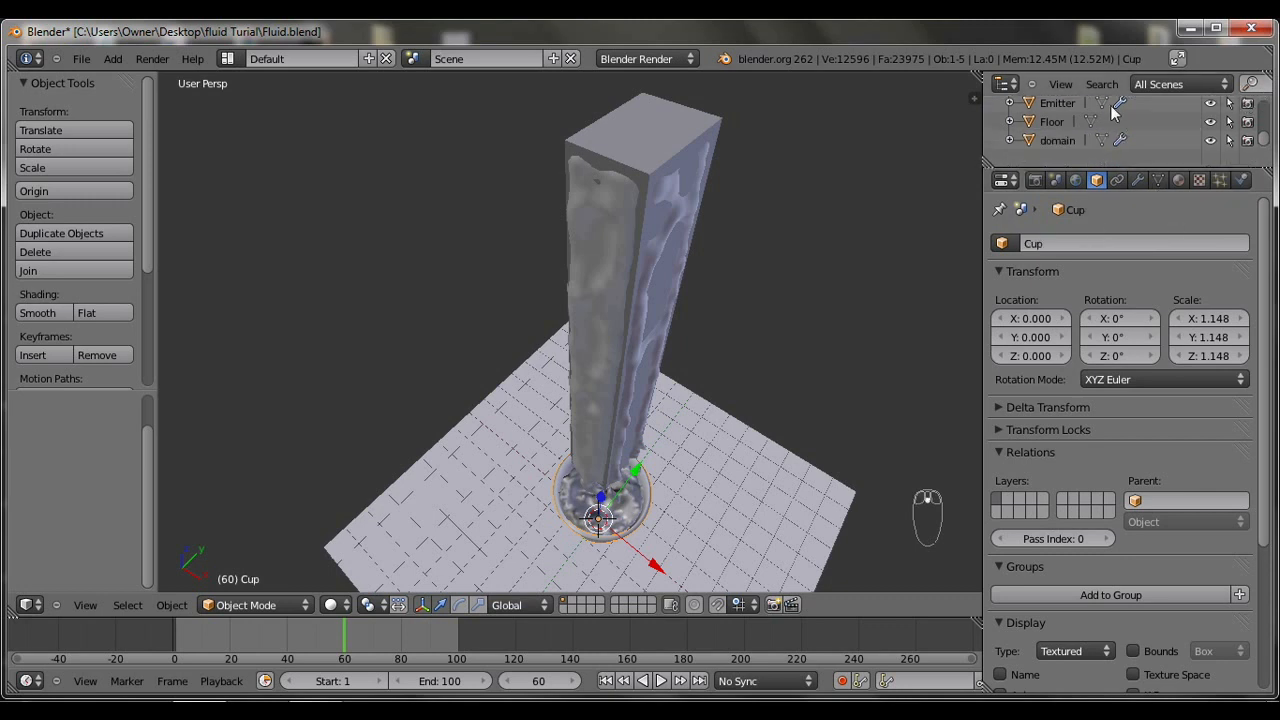
click(1059, 103)
scroll(1190, 140, up, 2)
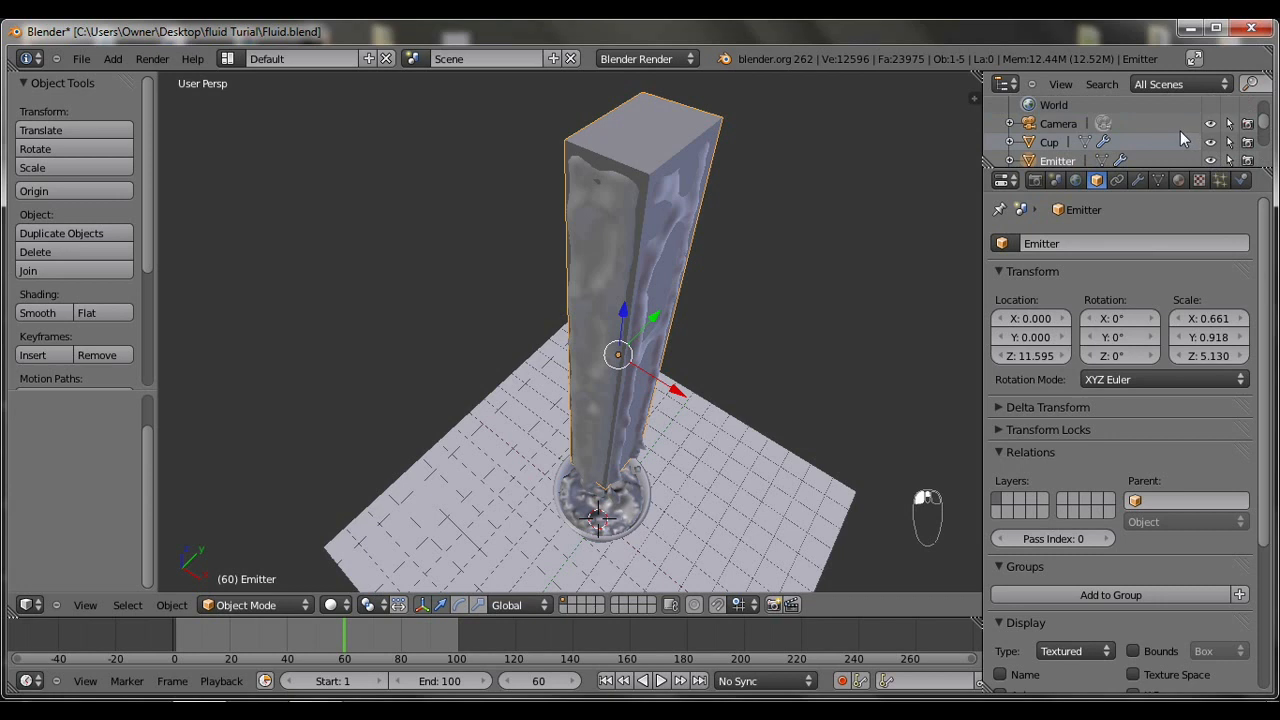
scroll(1180, 131, down, 2)
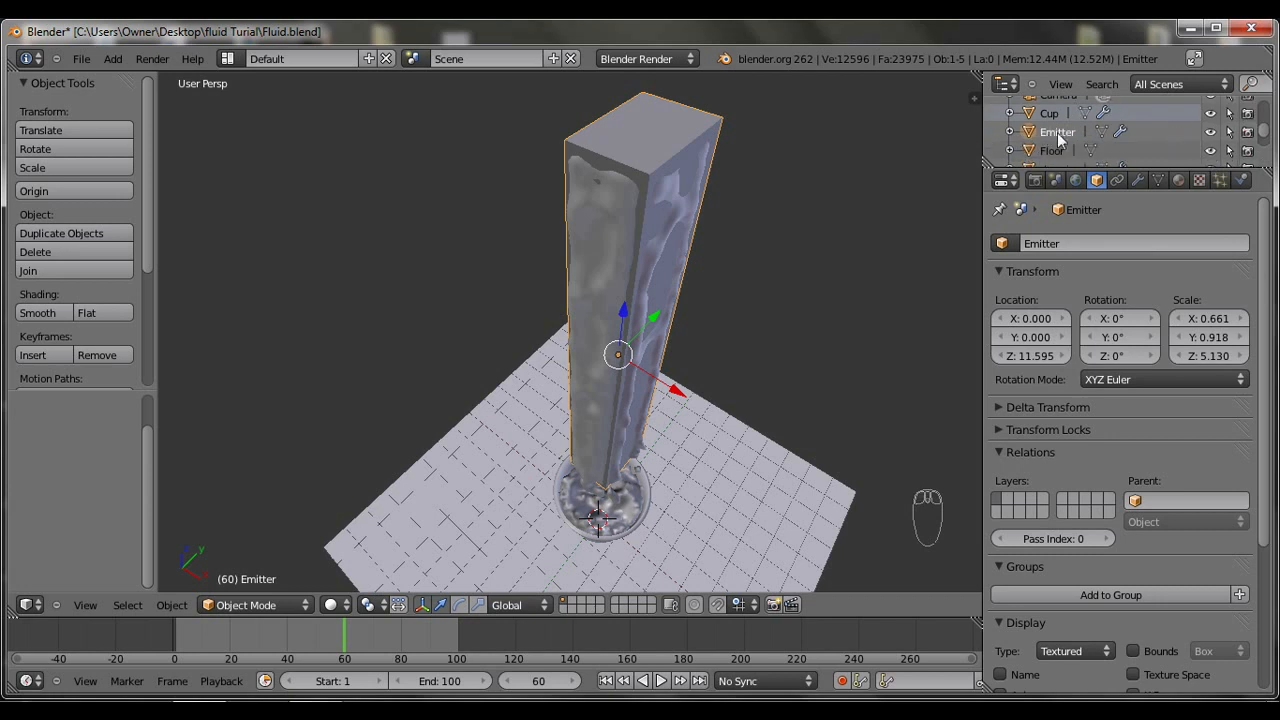
click(1246, 132)
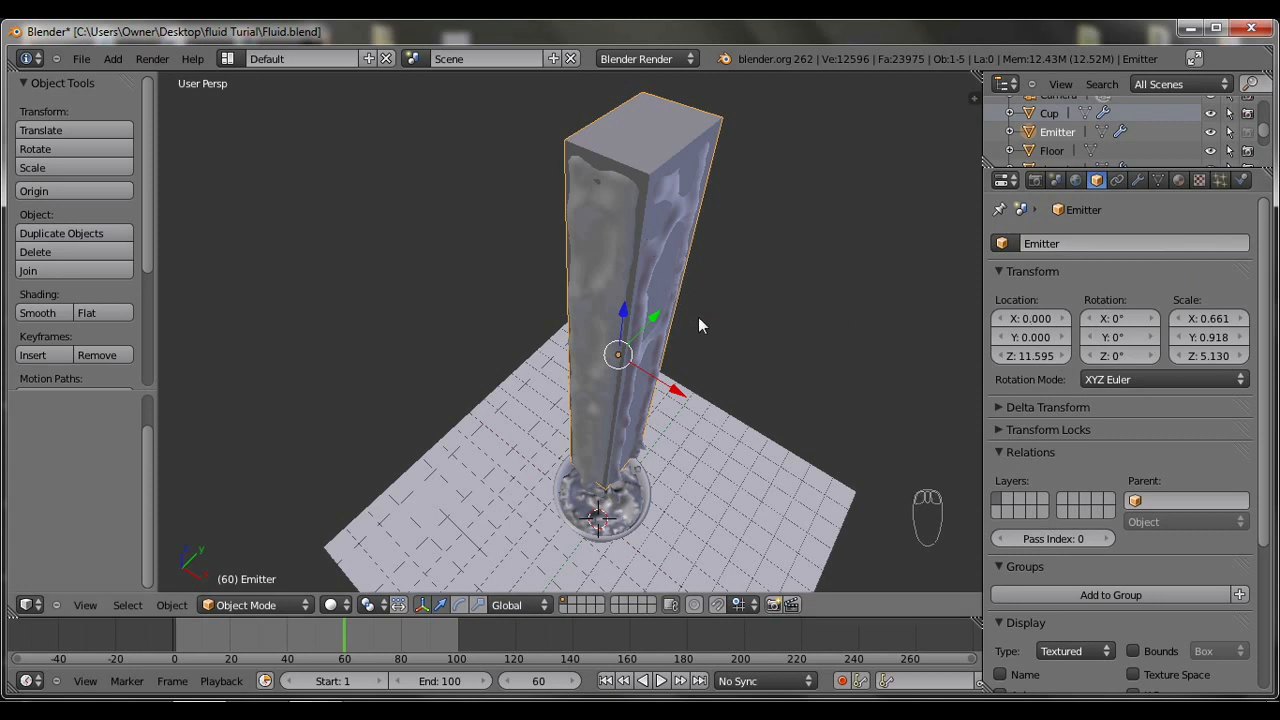
Render frame 60 without the Emitter and examine the fluid stream and cup in the image.
key(F12)
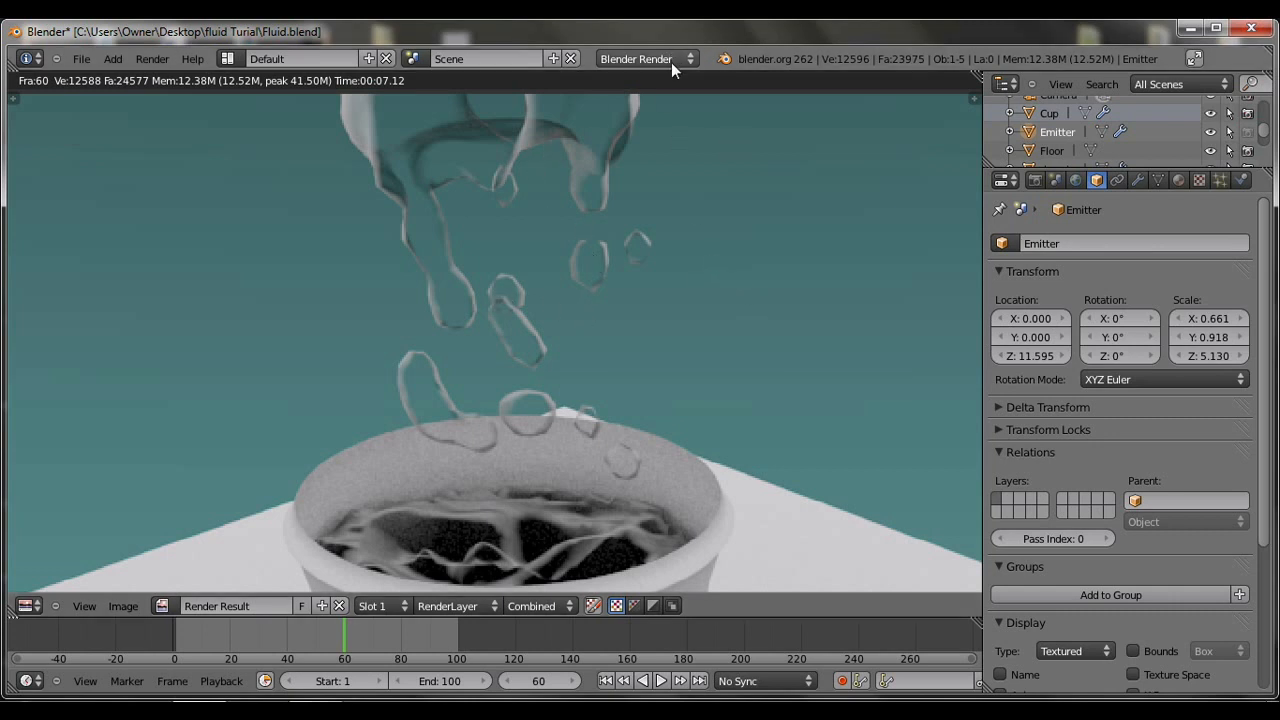
scroll(738, 389, down, 5)
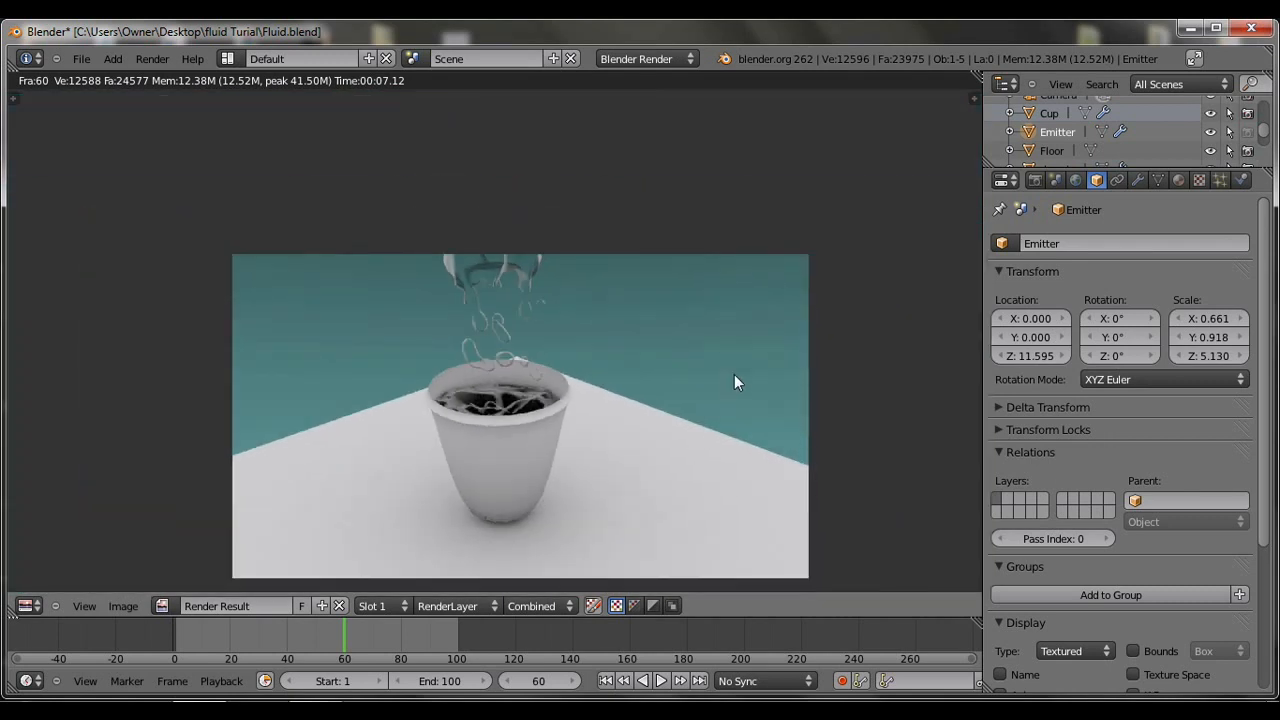
scroll(737, 417, up, 6)
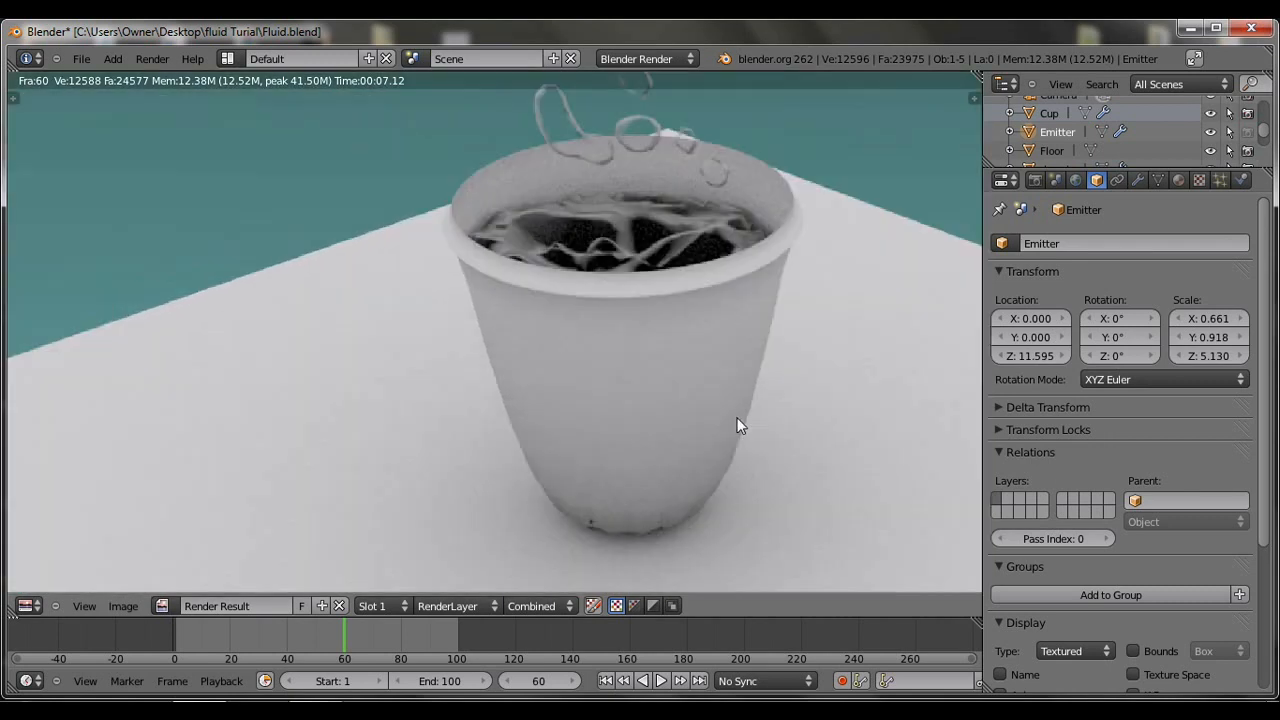
Replace the world's environment lighting with ambient occlusion and render frame 60 to judge the cup and fluid.
scroll(715, 410, down, 5)
scroll(709, 391, up, 5)
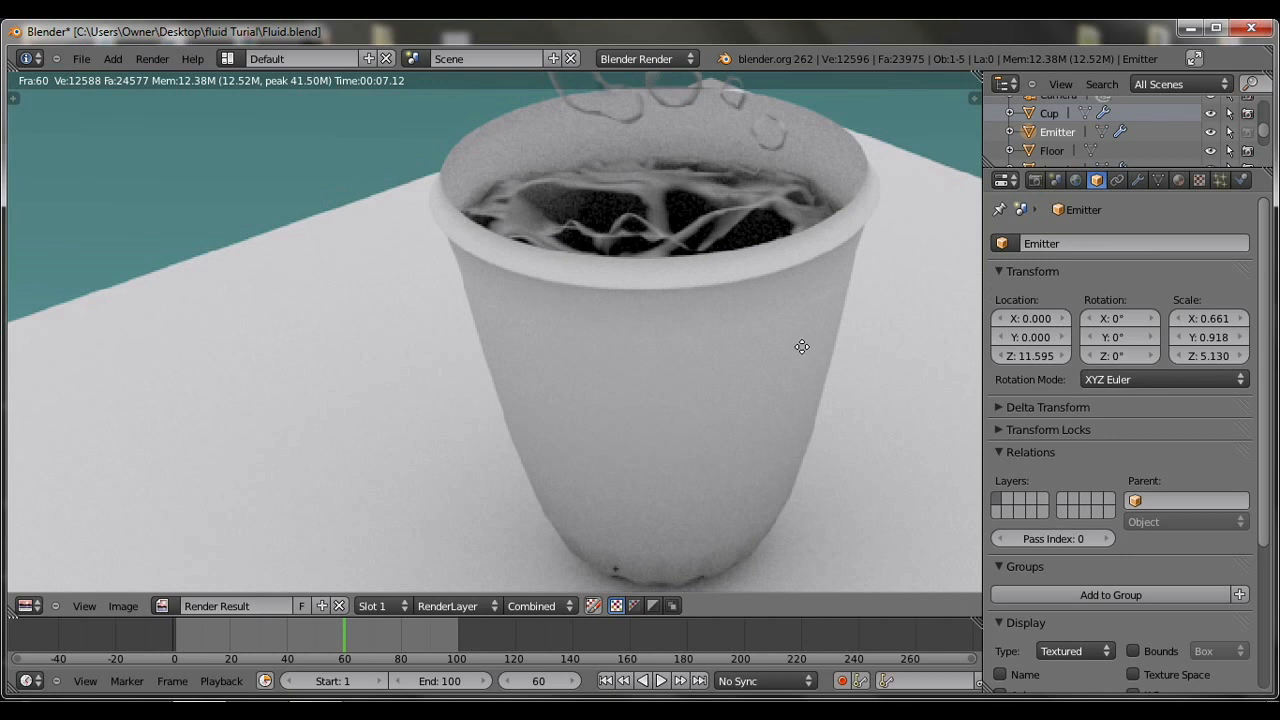
middle_drag(800, 345, 658, 370)
scroll(650, 372, down, 1)
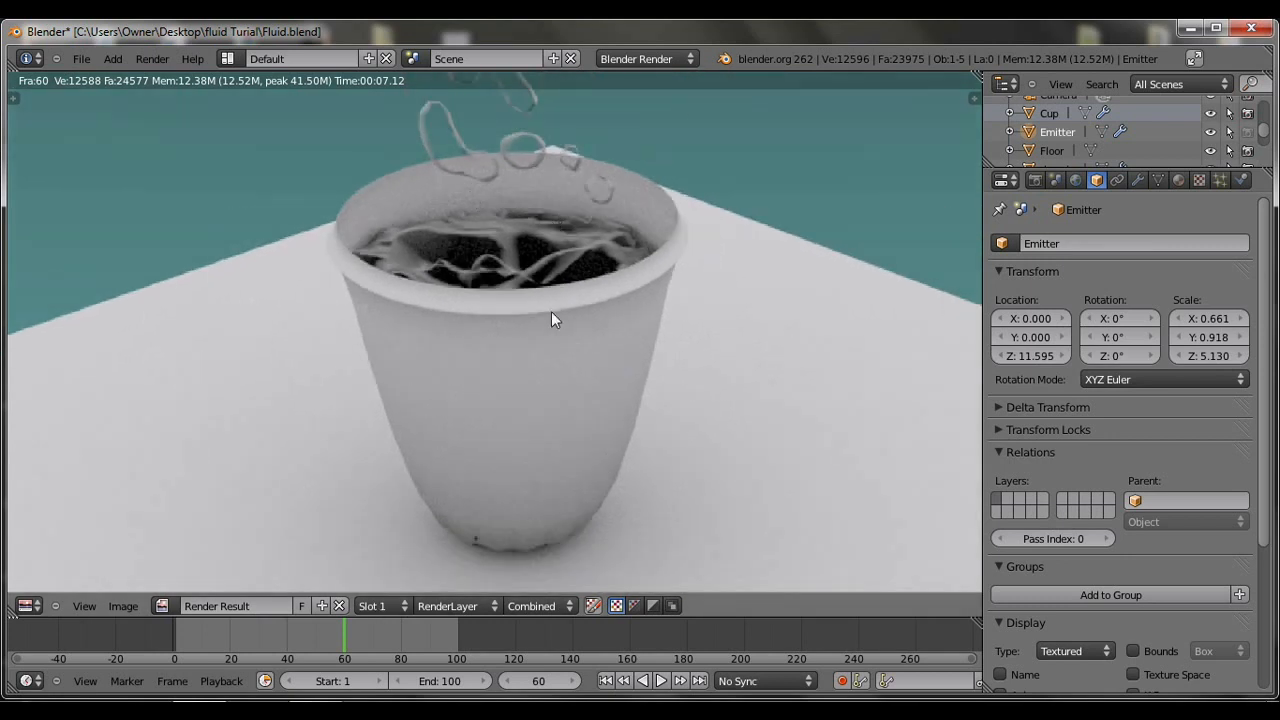
scroll(713, 266, down, 4)
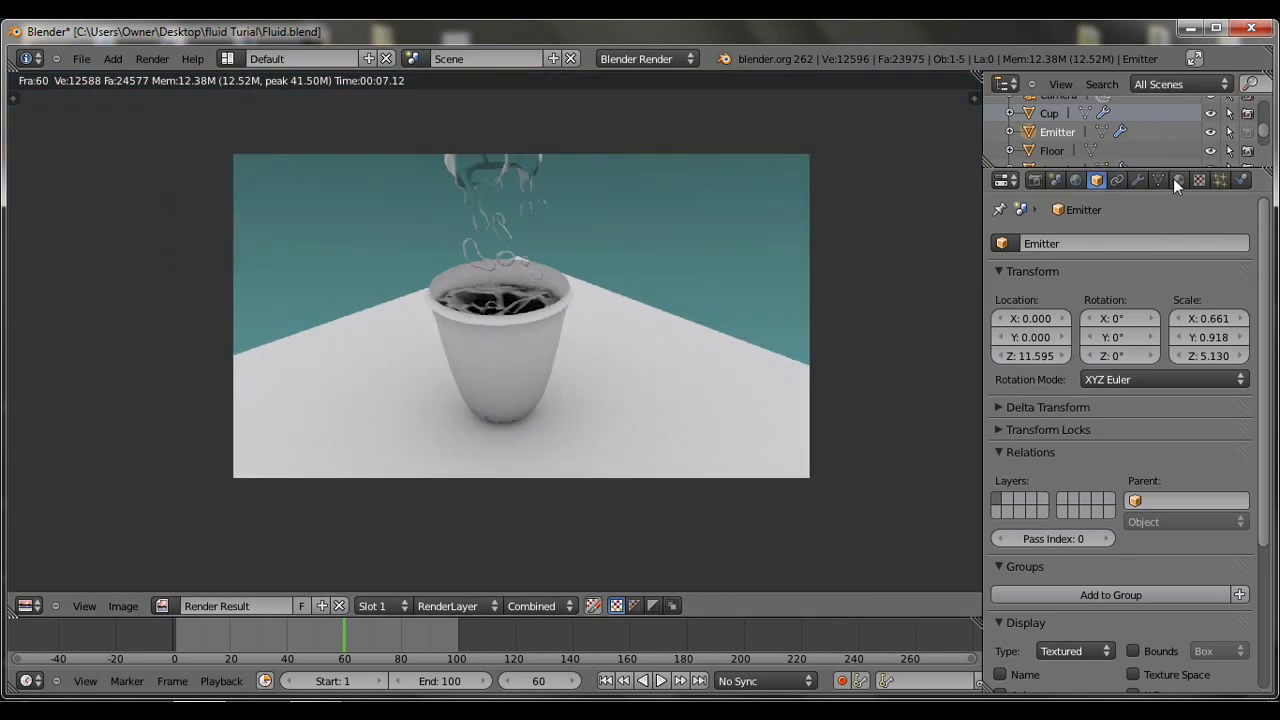
click(1075, 181)
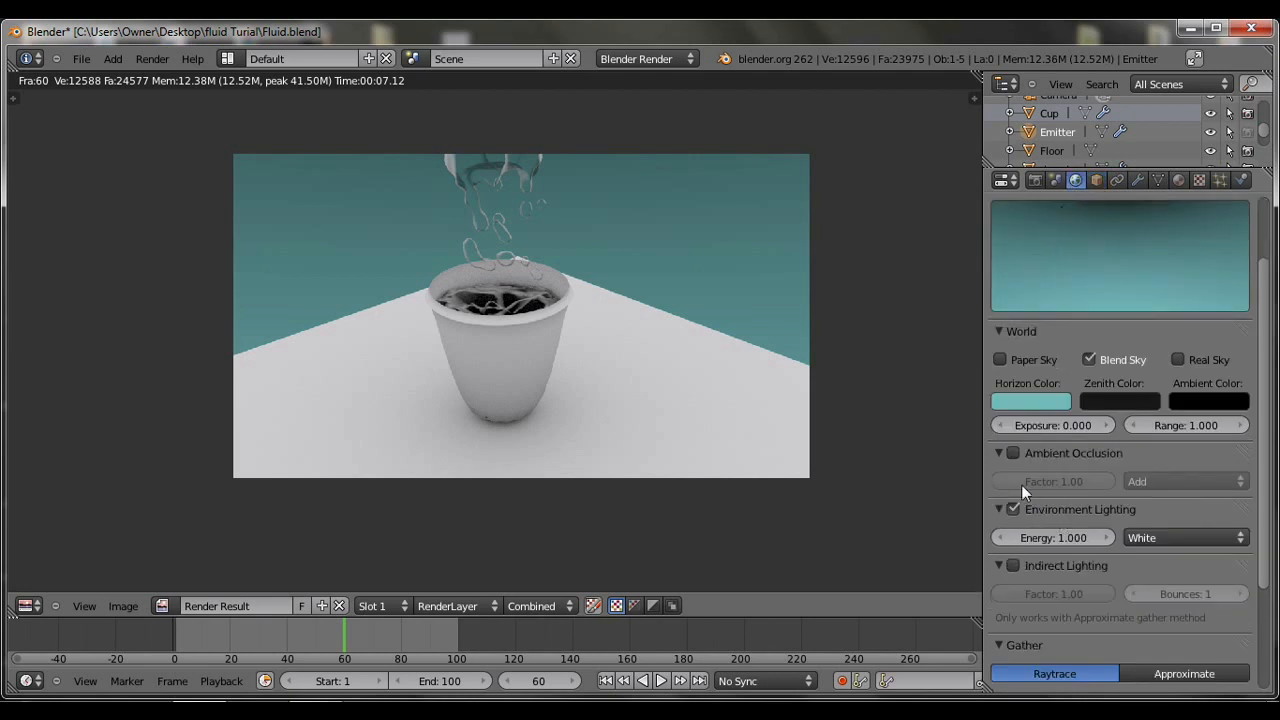
click(1013, 509)
click(1013, 453)
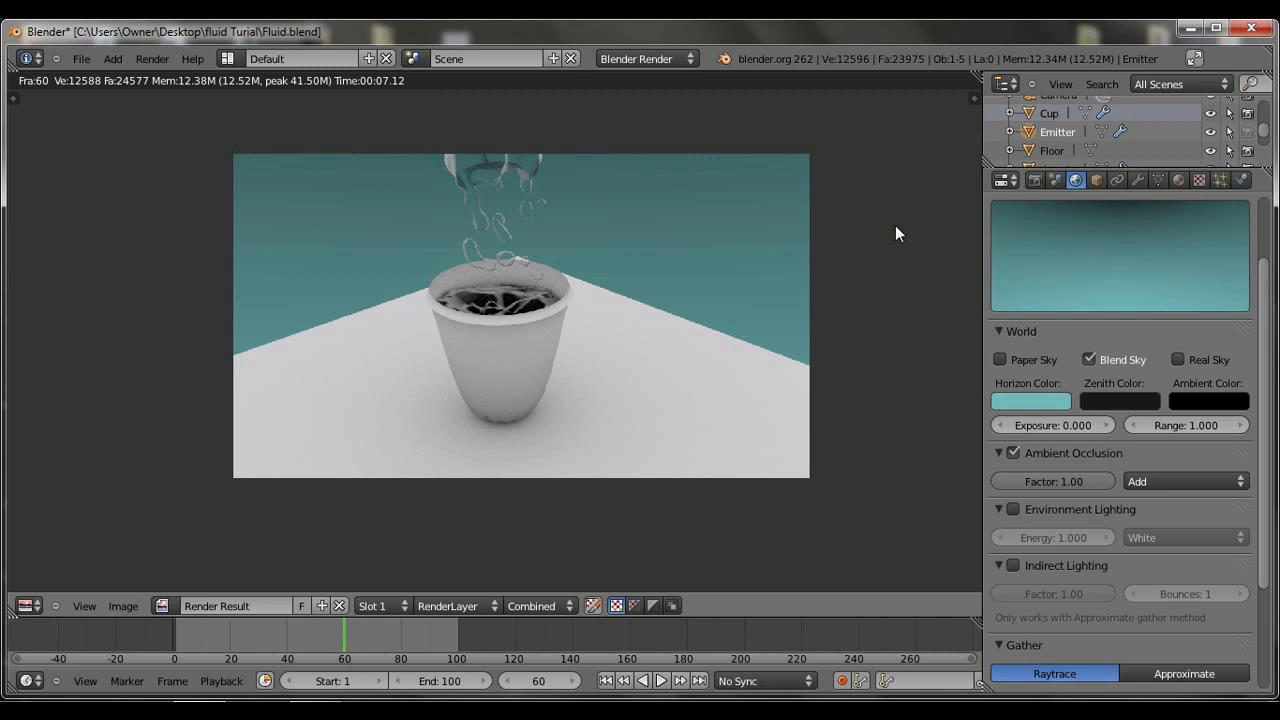
key(F12)
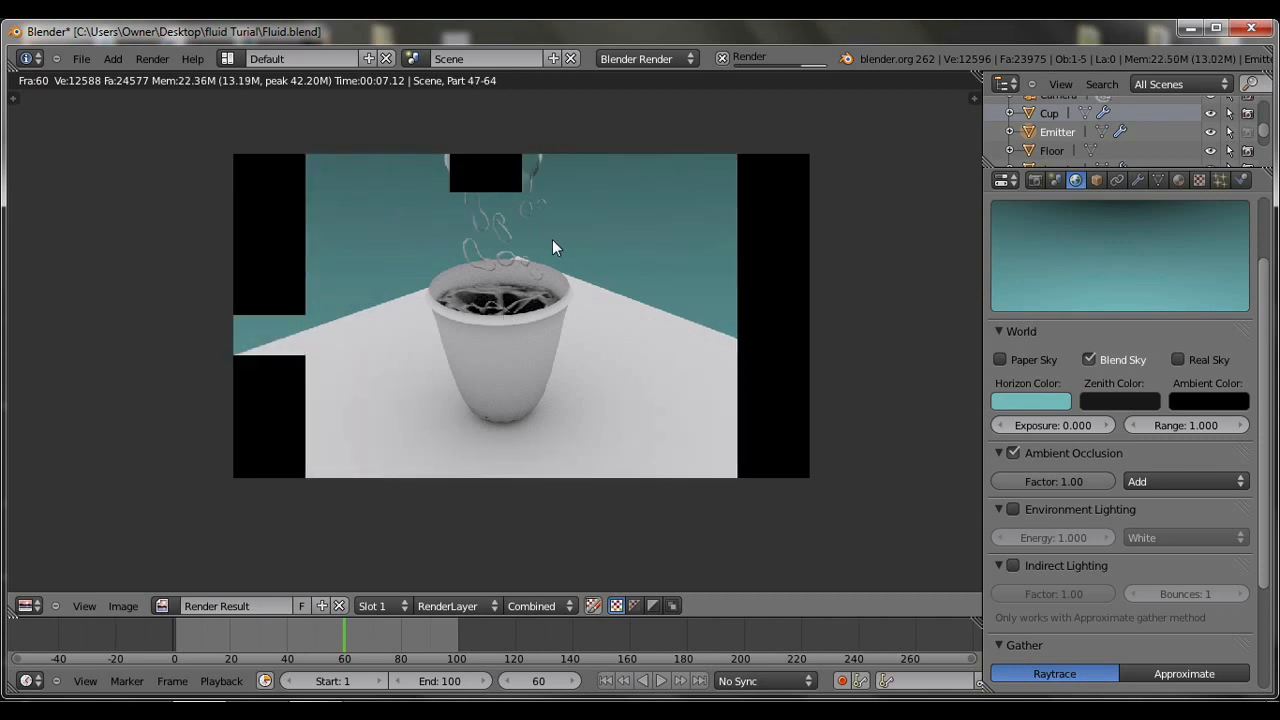
Test-render the scene with an ambient occlusion factor of 0.34, and turn ambient occlusion off.
drag(1096, 481, 1006, 490)
key(F12)
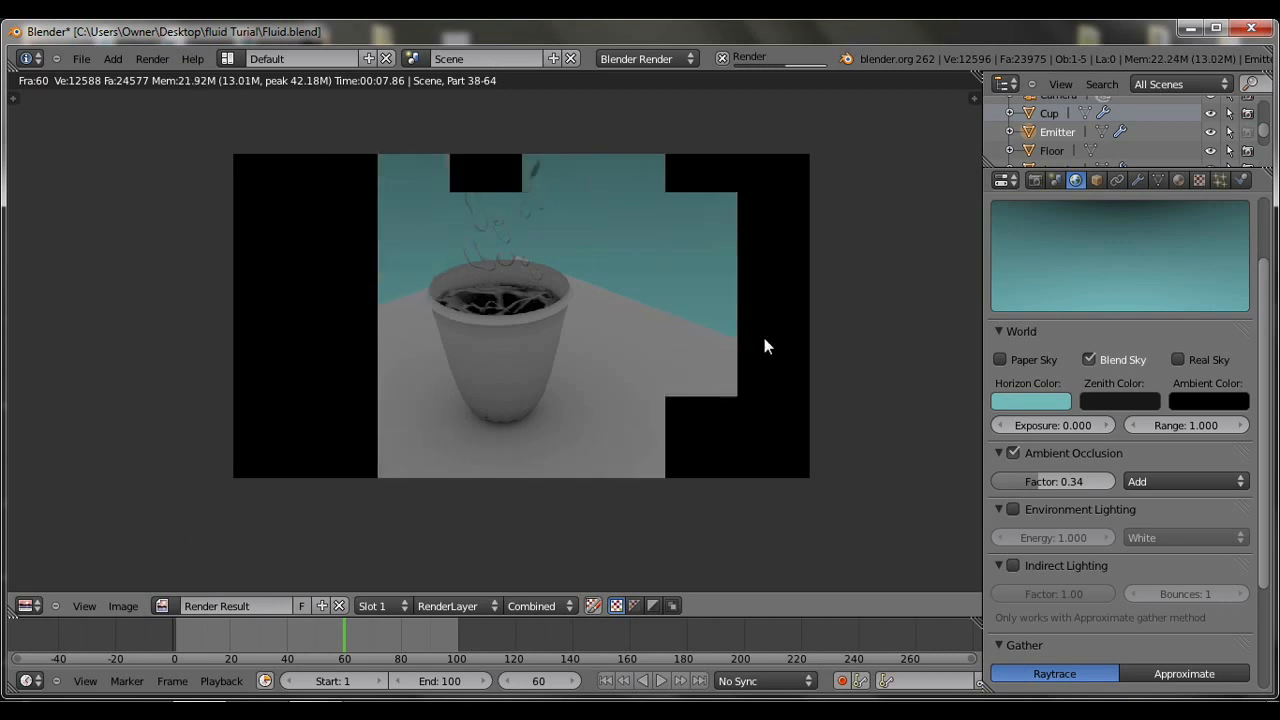
click(1013, 453)
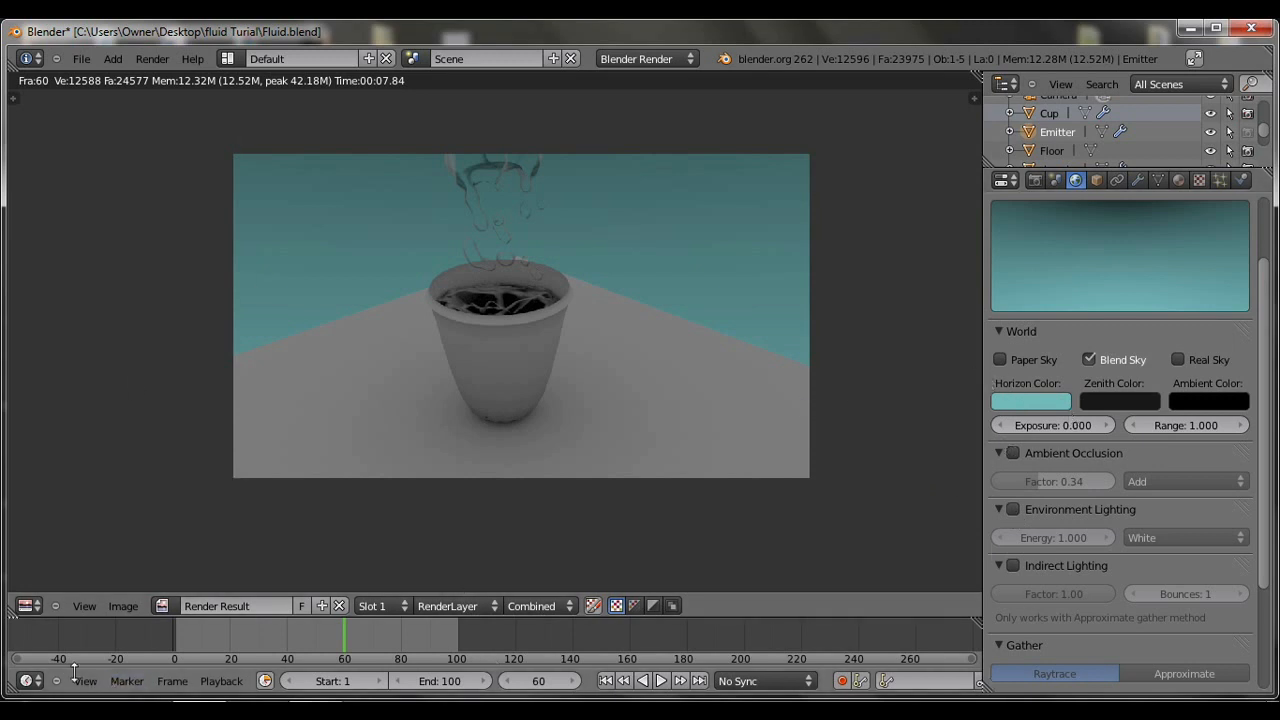
Return to the 3D View, add a point lamp at the cup's base and raise it about 4.28 units along Z.
click(27, 605)
click(48, 585)
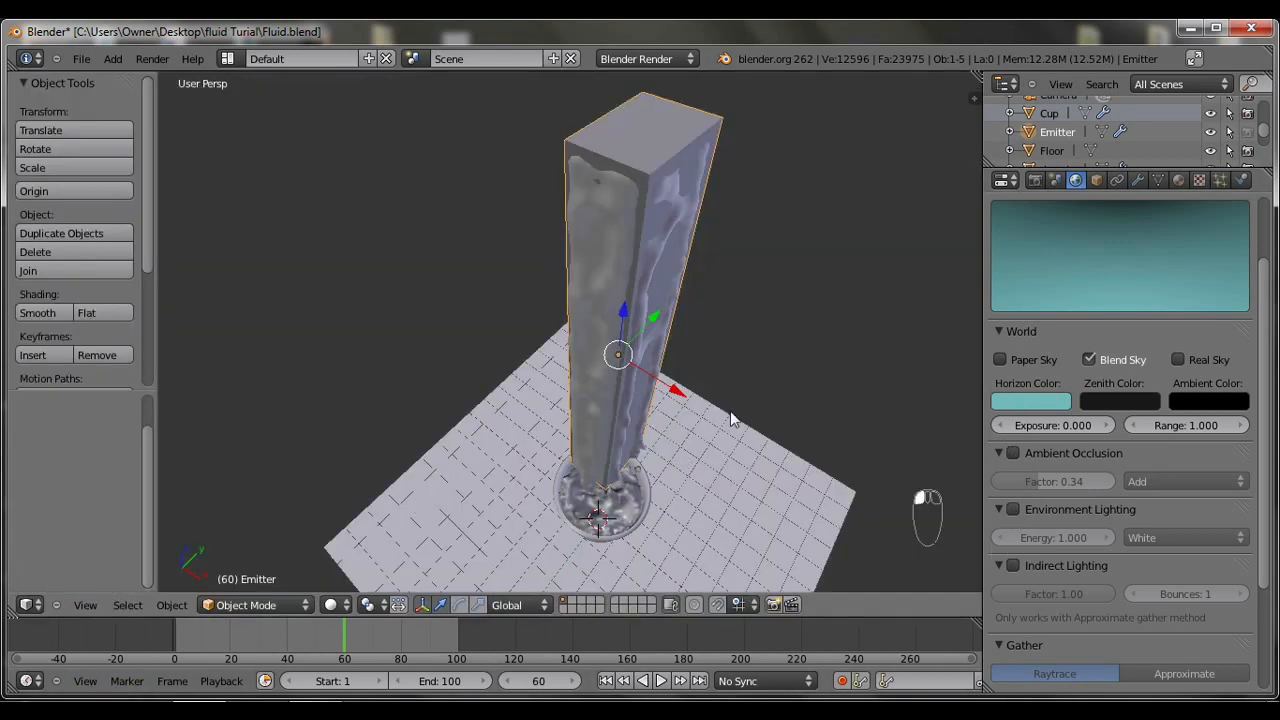
scroll(742, 376, down, 2)
middle_drag(742, 376, 750, 342)
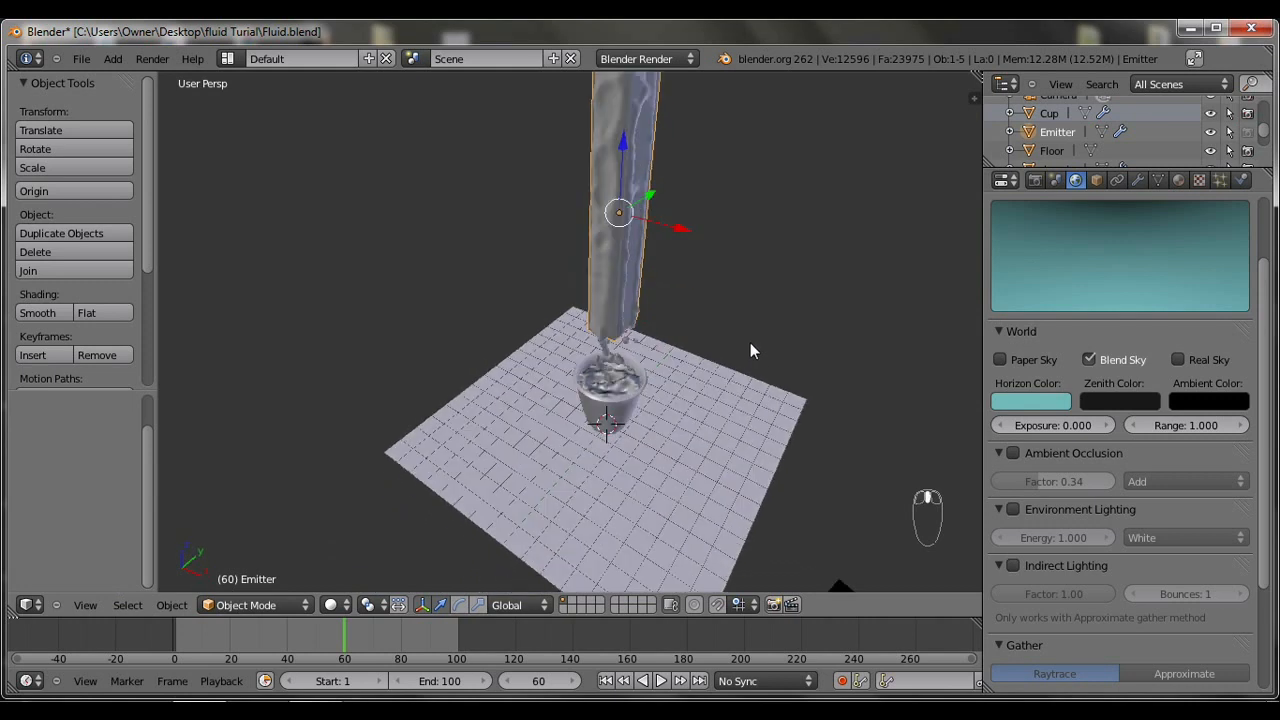
click(113, 58)
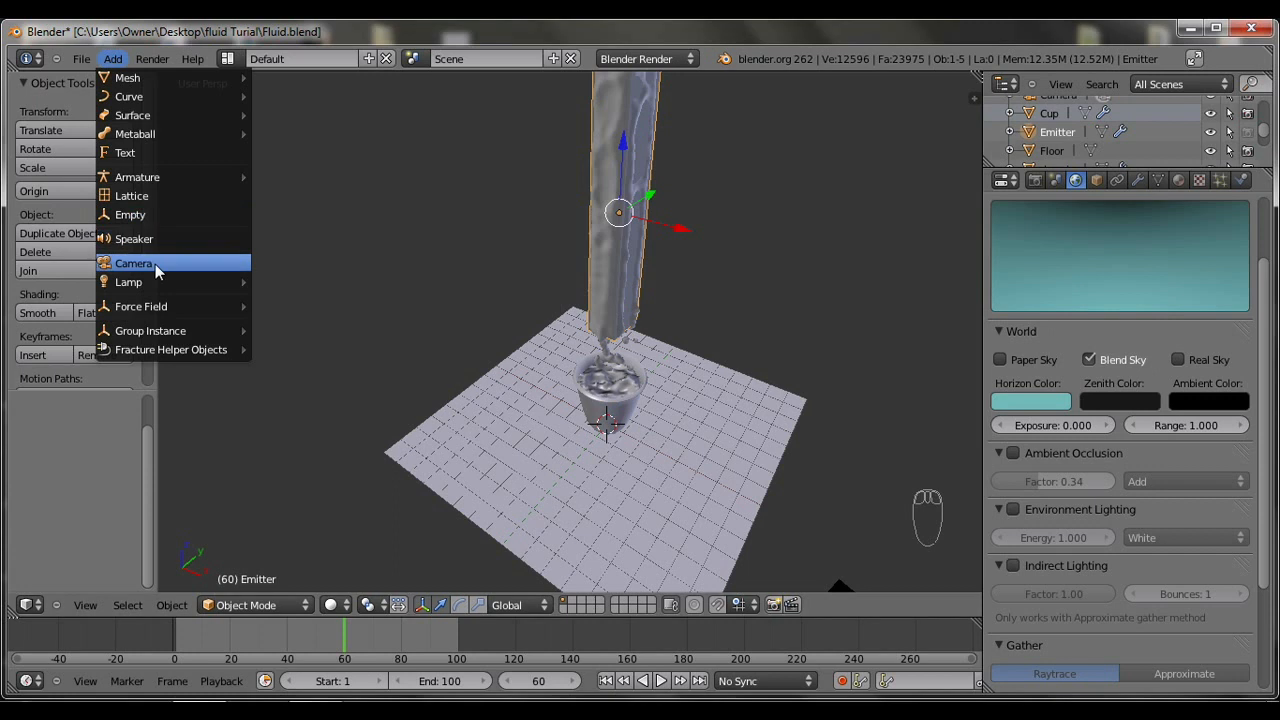
mouse_move(160, 281)
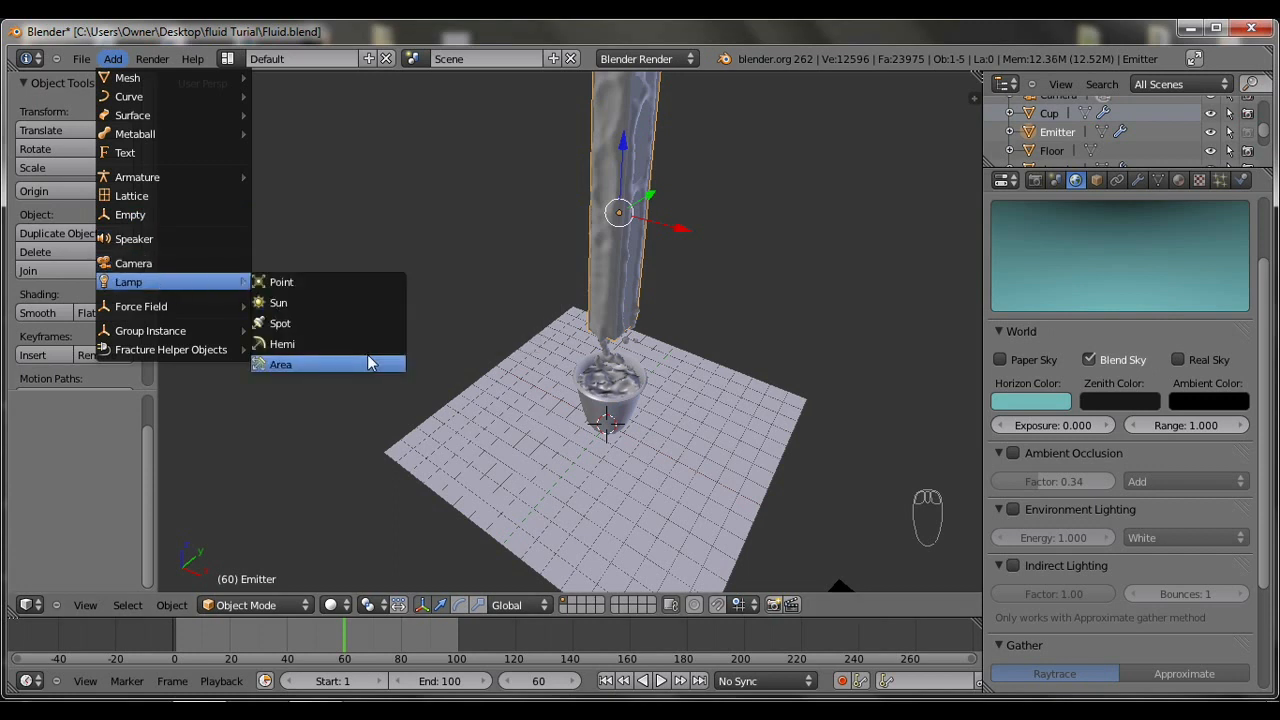
click(323, 282)
key(g)
key(z)
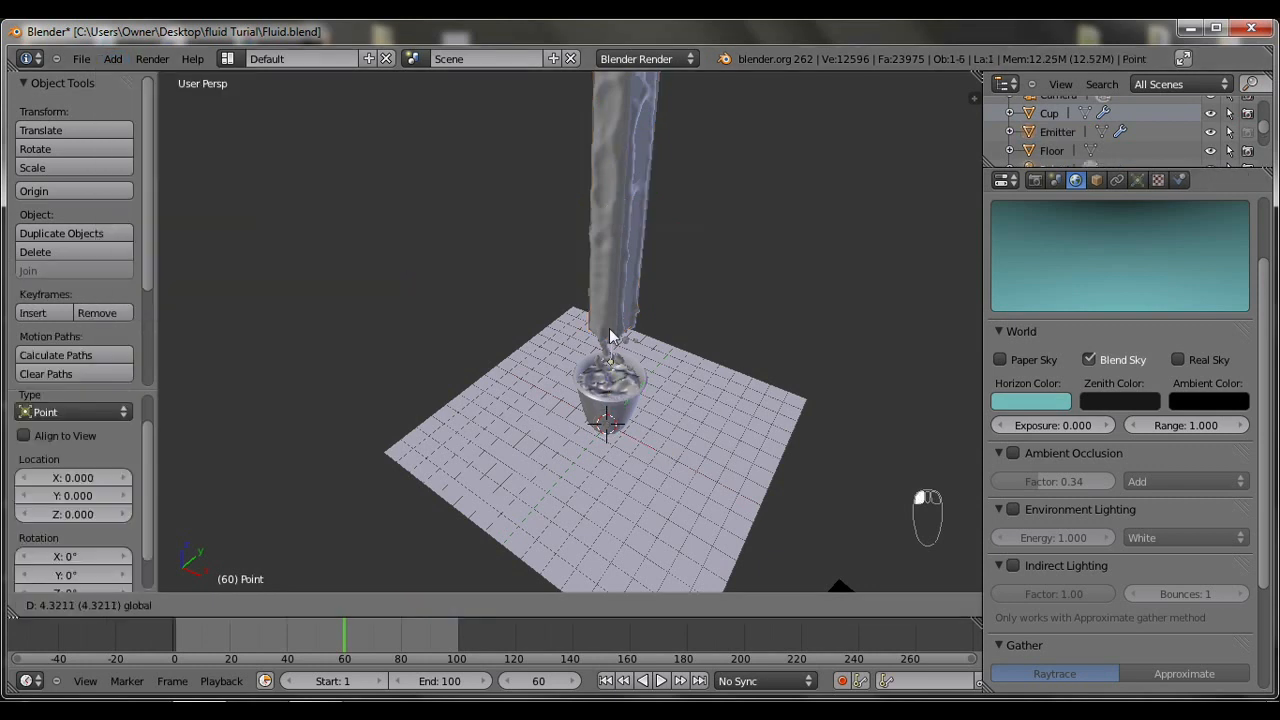
click(616, 360)
Raise the point lamp another 0.25 units or so along Z so it sits just above the cup.
key(g)
key(z)
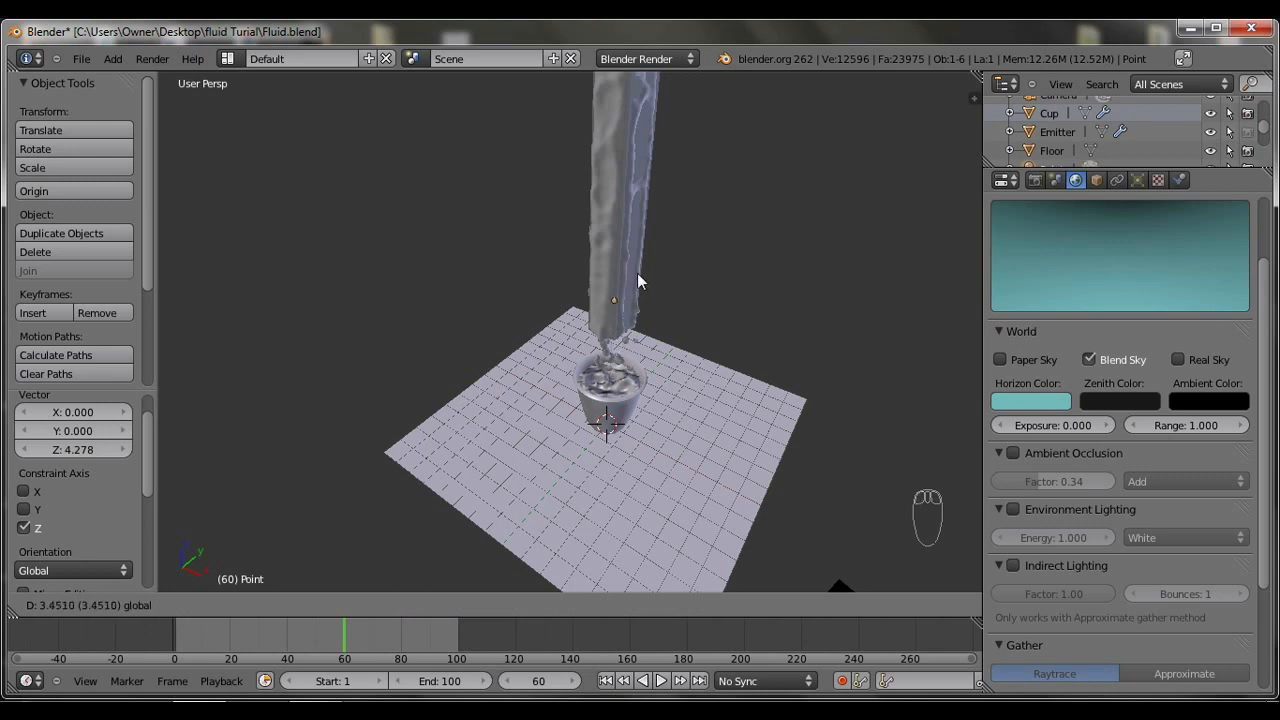
click(677, 330)
middle_drag(756, 397, 728, 350)
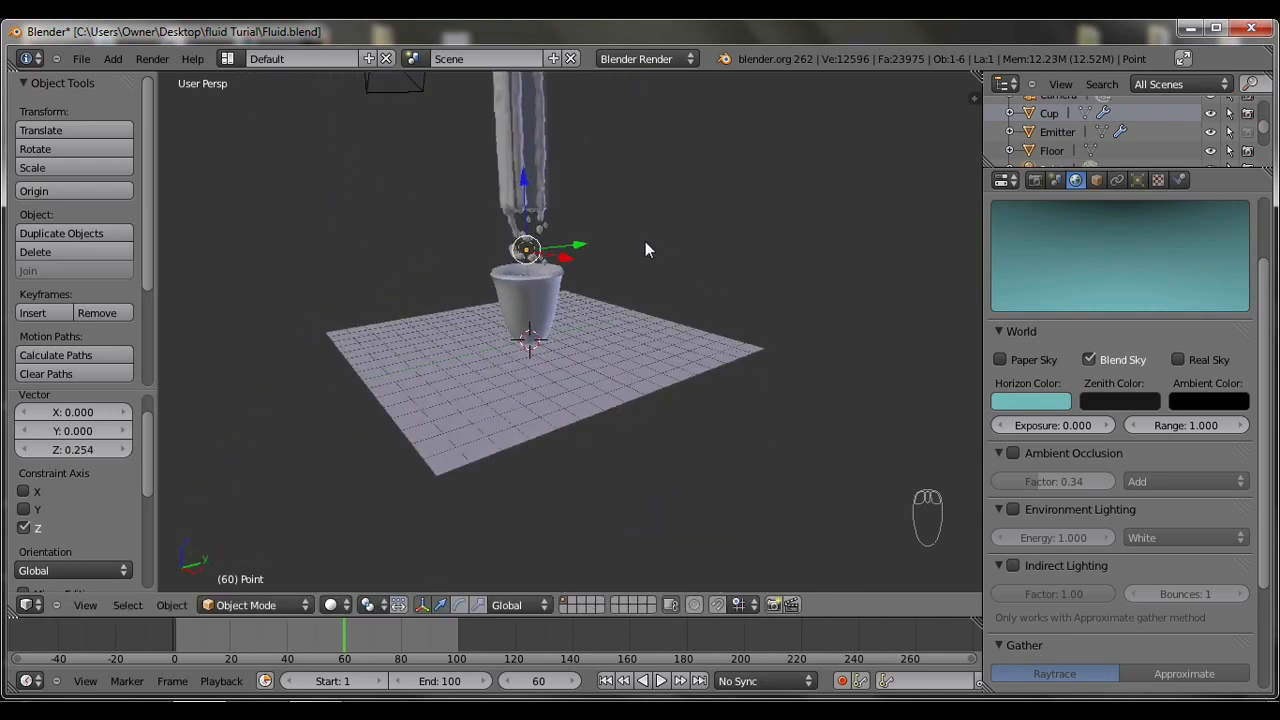
Render frame 60 with the single point lamp and examine how it lights the cup, fluid and floor.
key(F12)
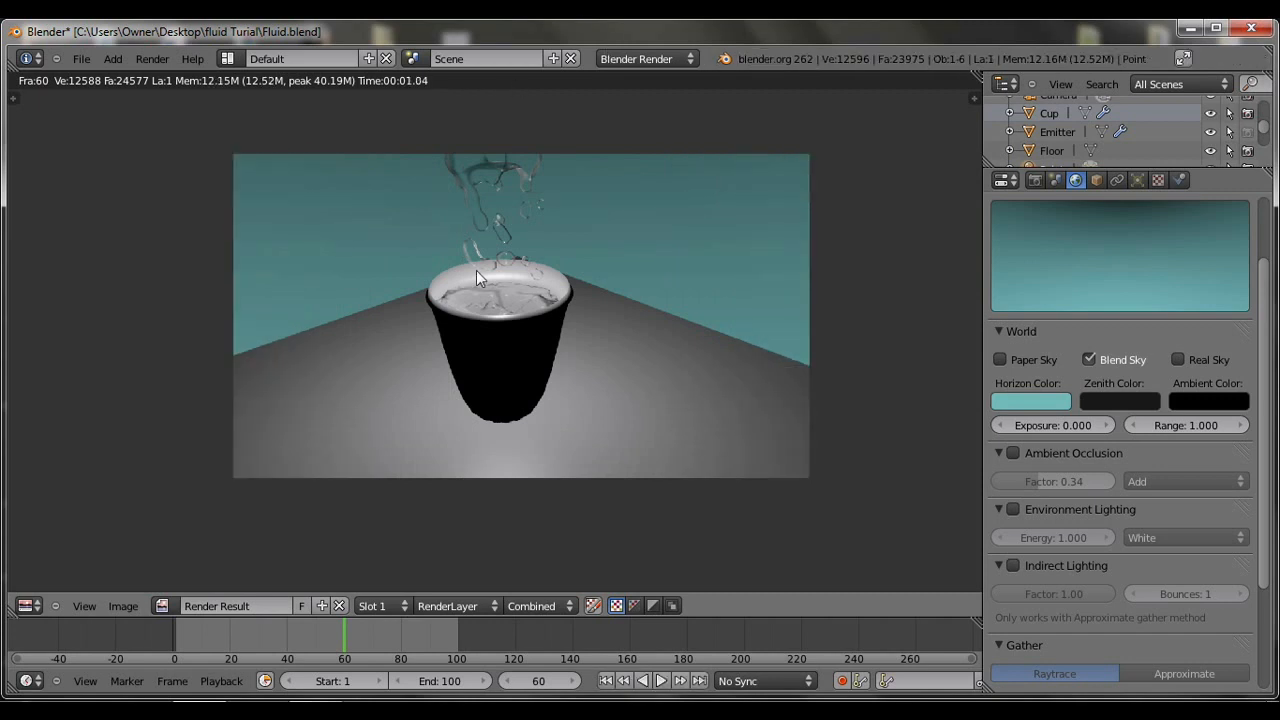
scroll(533, 330, up, 7)
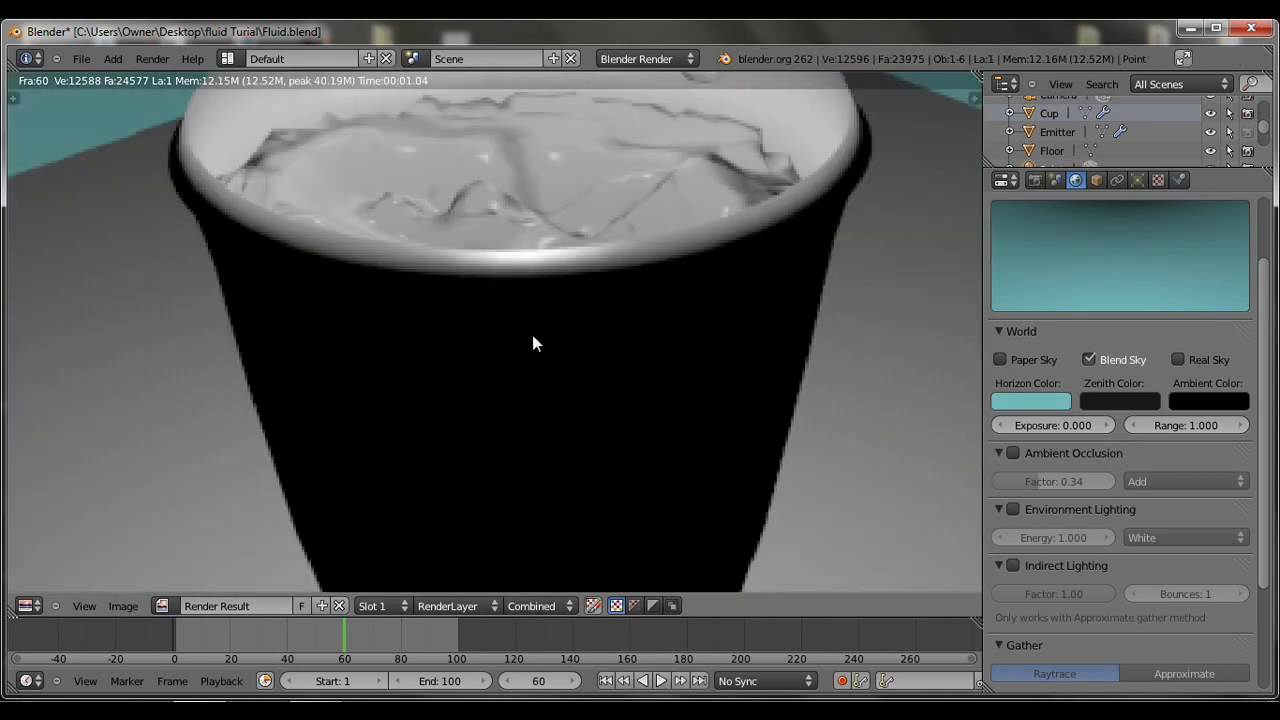
scroll(532, 336, down, 5)
middle_drag(718, 224, 778, 297)
scroll(700, 325, down, 1)
scroll(625, 401, up, 4)
scroll(633, 401, up, 3)
scroll(843, 437, down, 3)
middle_drag(767, 375, 657, 365)
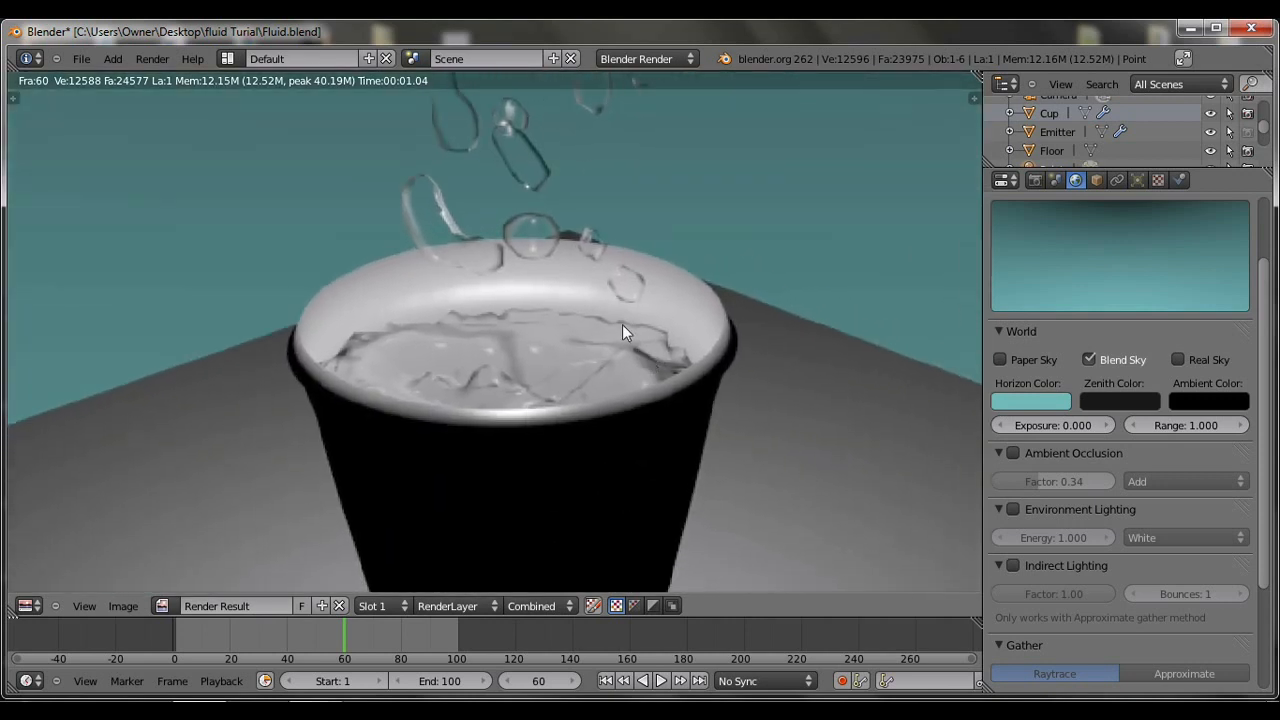
scroll(618, 296, down, 6)
scroll(613, 289, up, 6)
scroll(588, 289, down, 4)
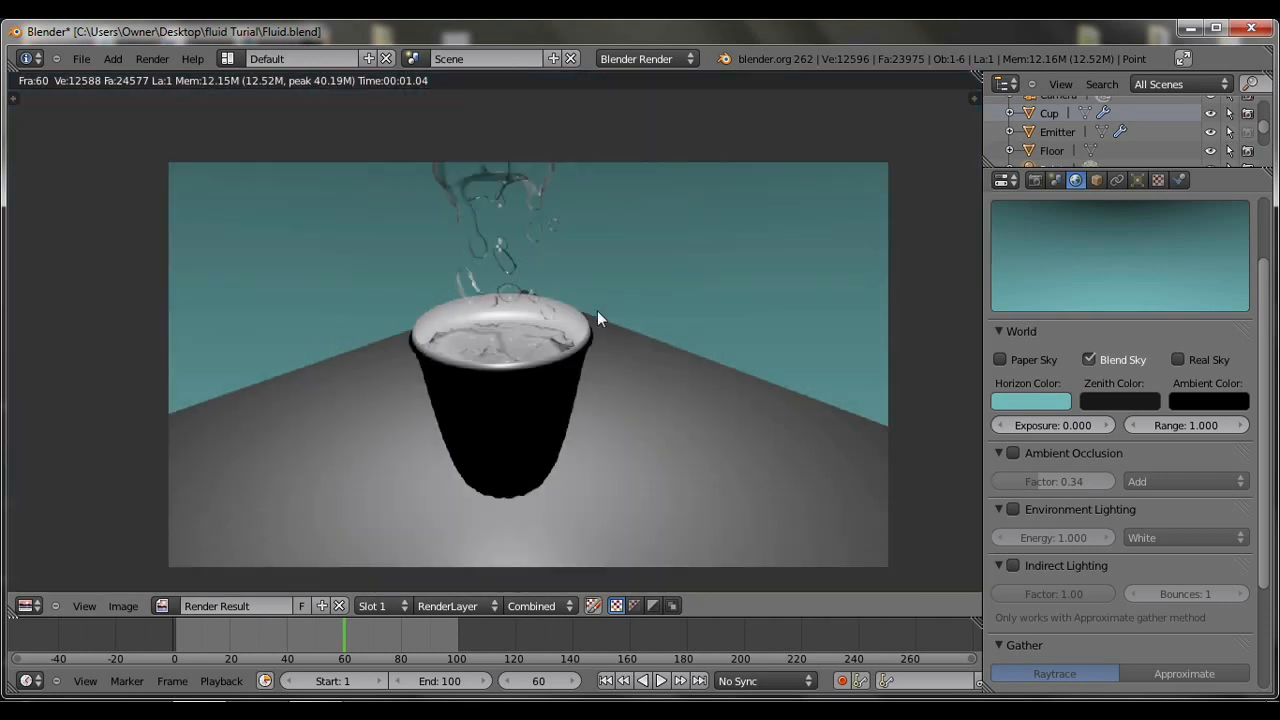
Duplicate the point lamp to a lower spot outside the cup, shift the copy about 6.7 units along X, and render.
click(27, 606)
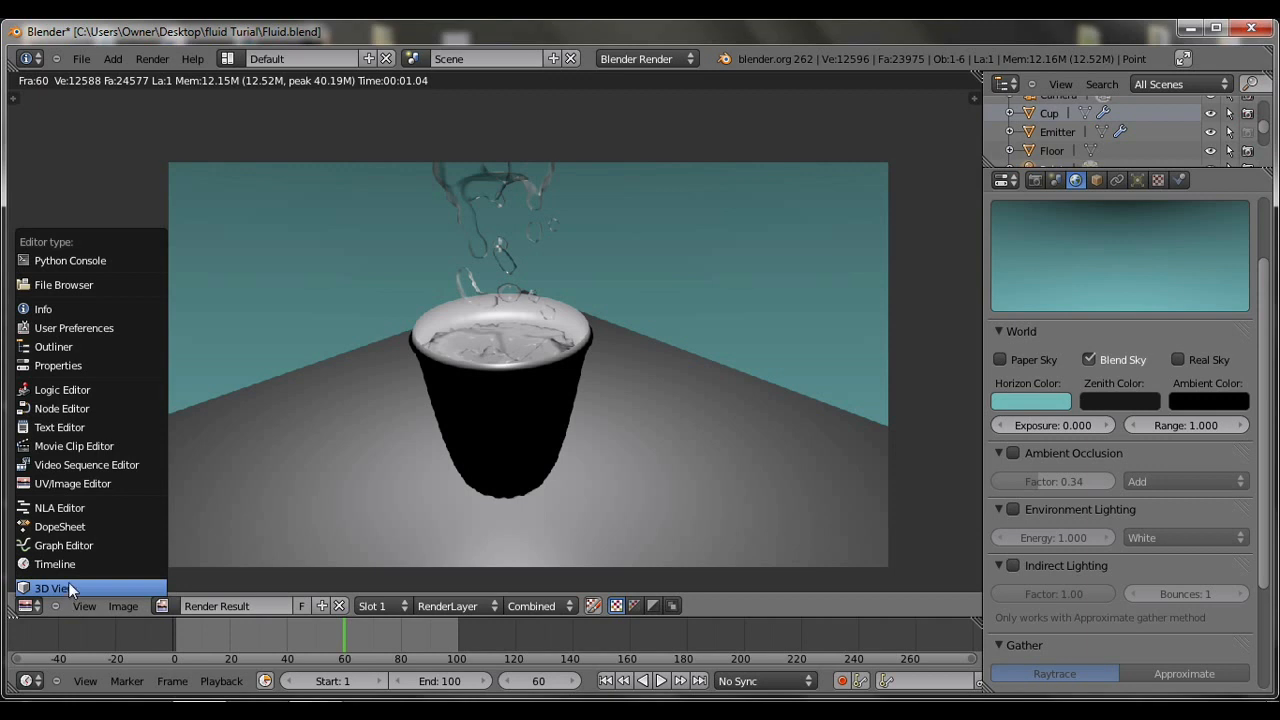
click(68, 588)
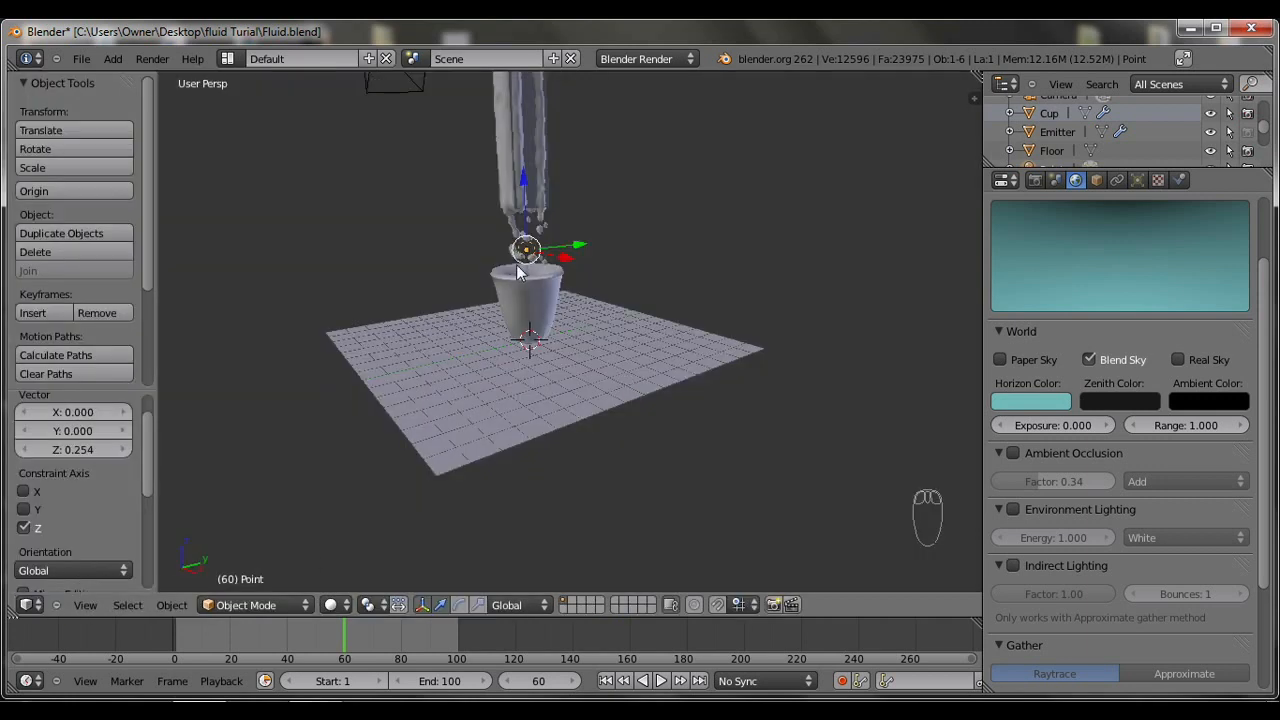
key(shift+d)
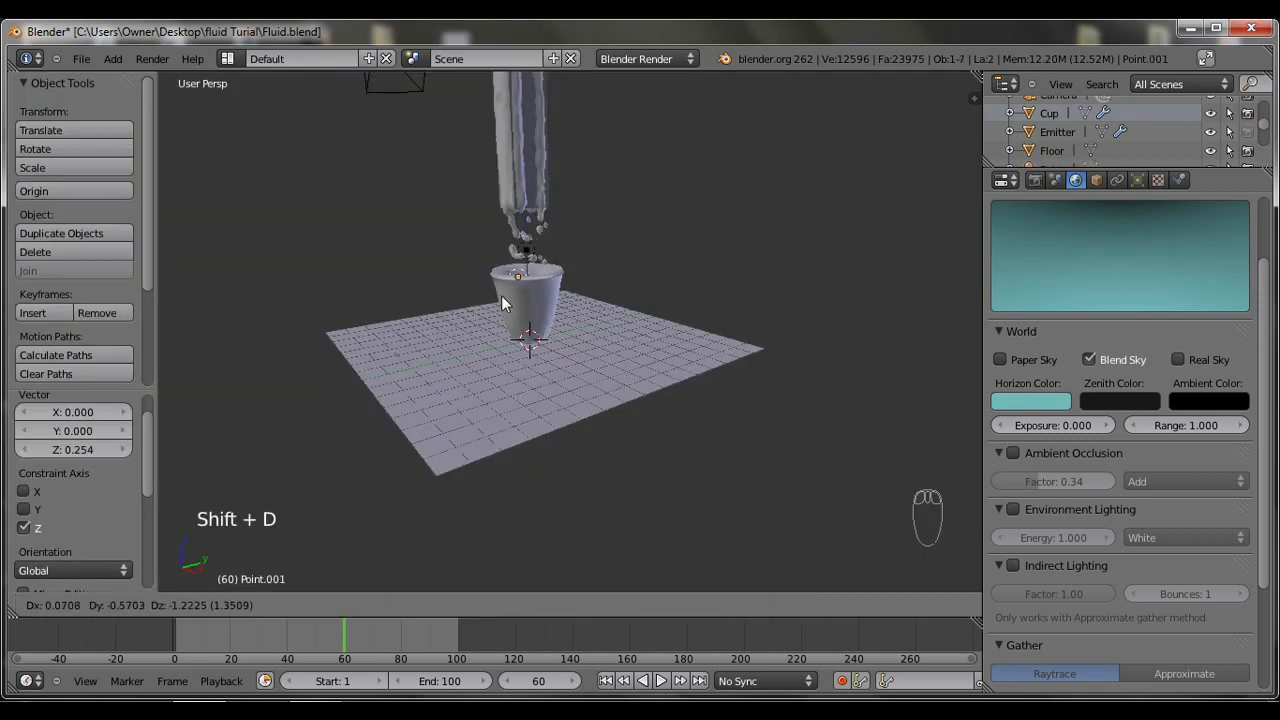
click(448, 346)
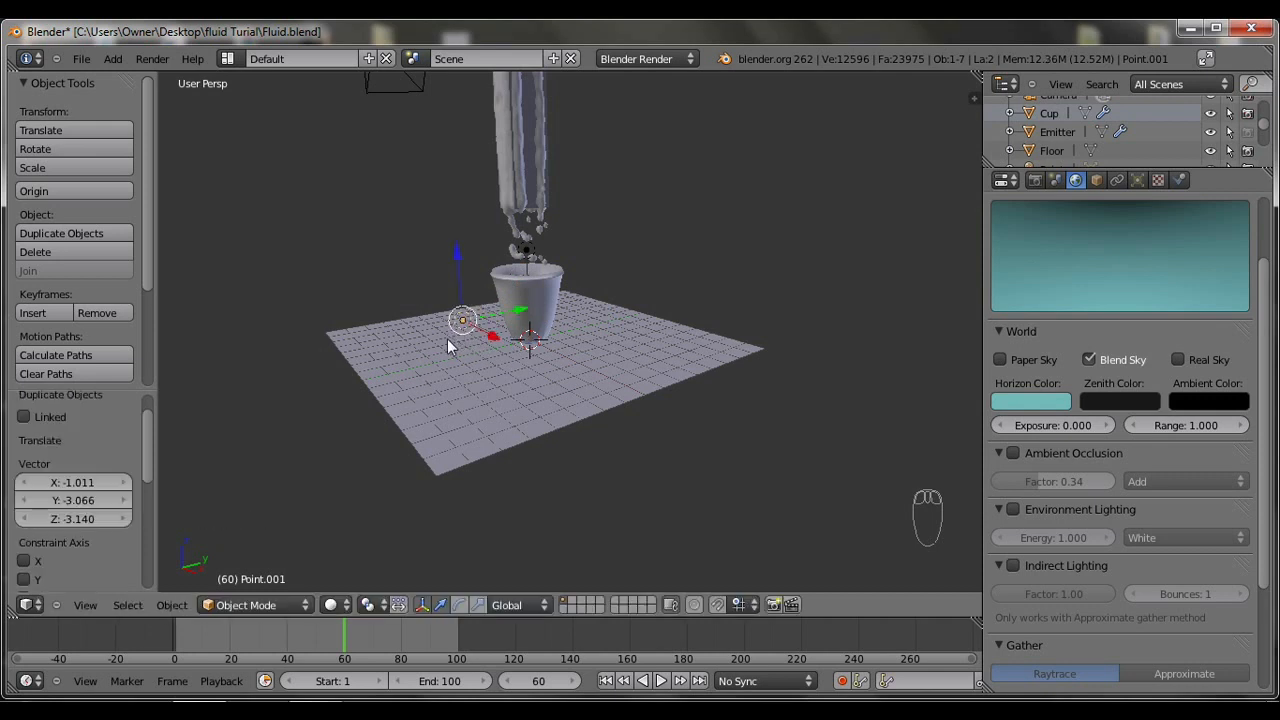
key(g)
key(x)
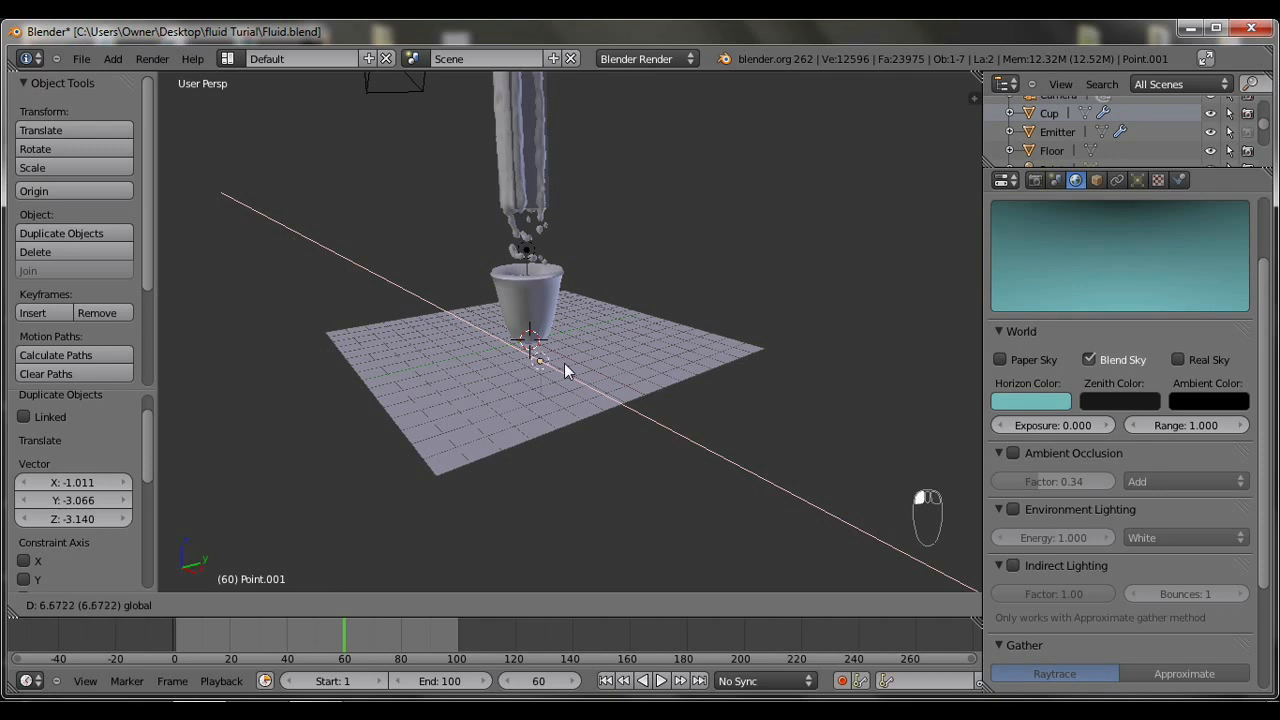
click(563, 360)
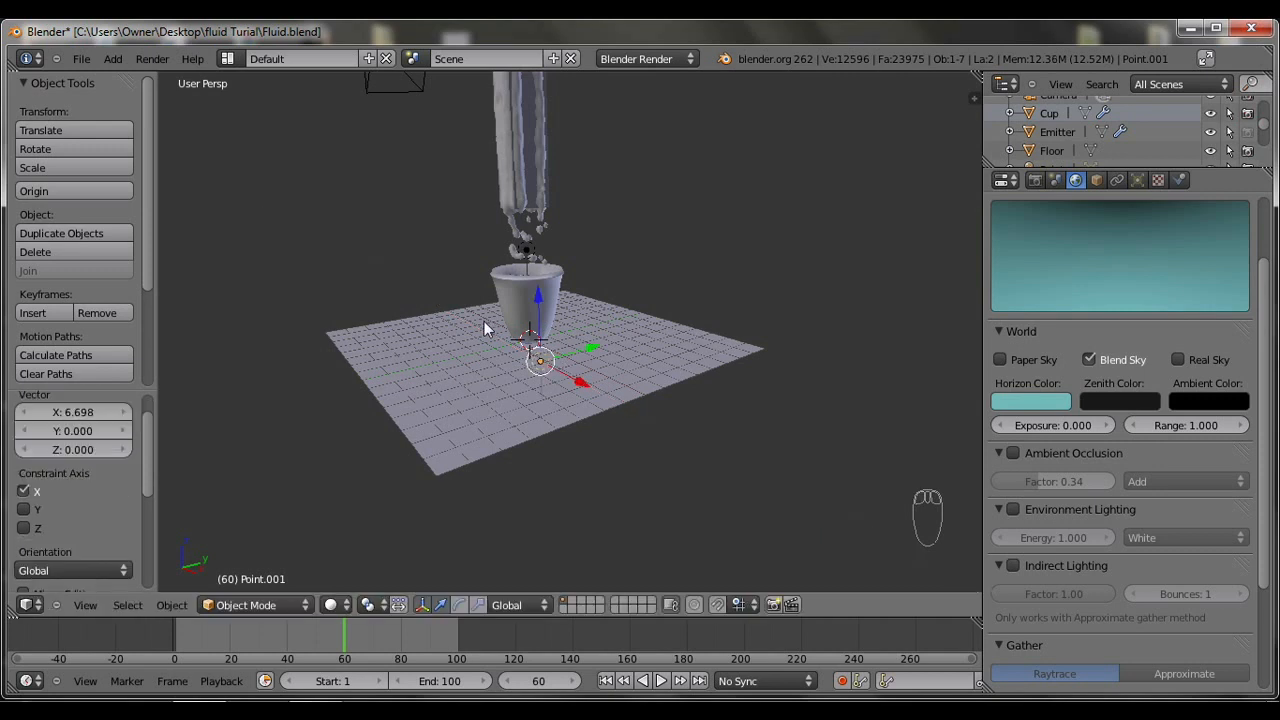
key(F12)
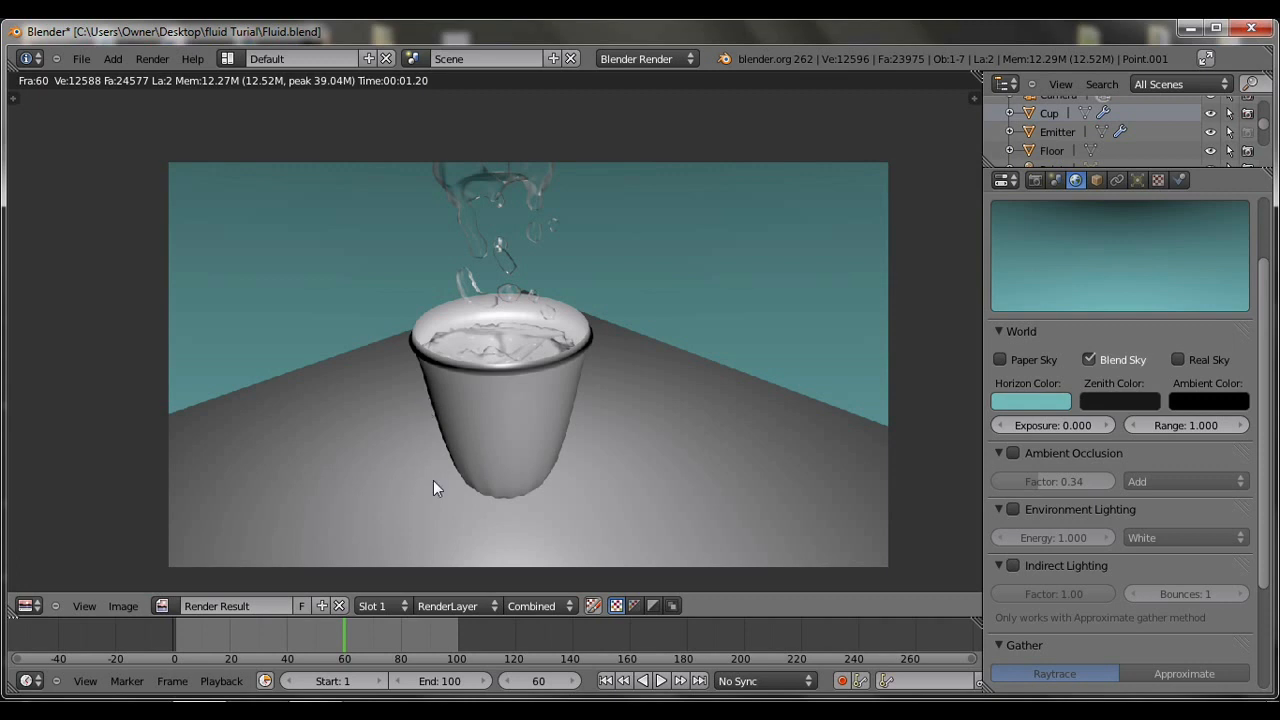
Duplicate the lower lamp to the cup's other side, adjust its height, shift it about 1.1 units along Y, and render.
click(27, 606)
click(54, 588)
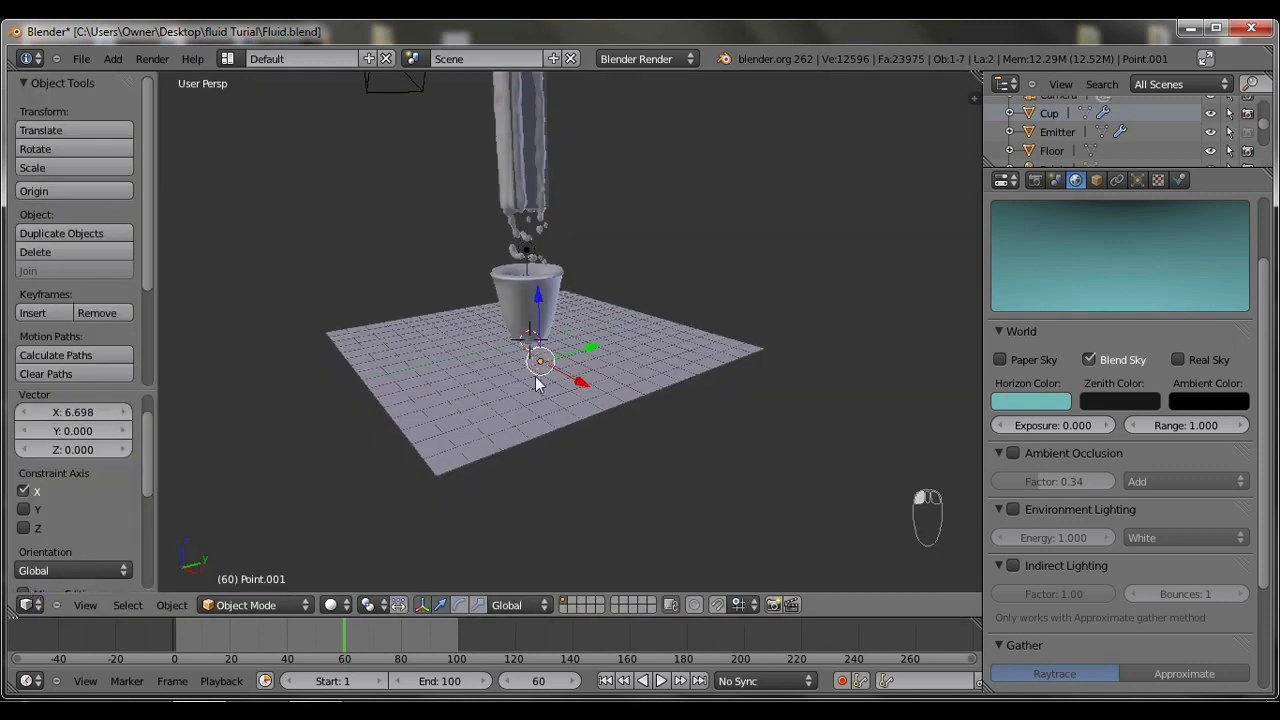
key(shift+d)
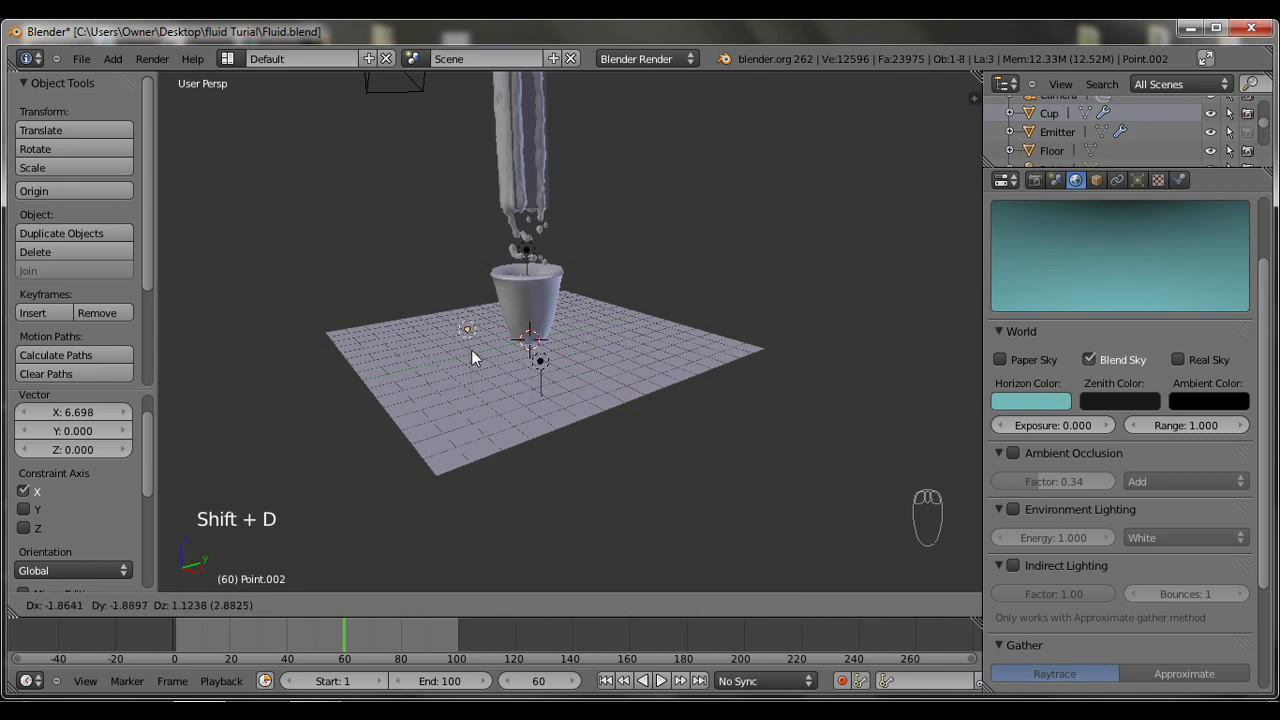
click(483, 362)
key(g)
key(z)
click(492, 362)
key(g)
key(x)
key(y)
click(495, 340)
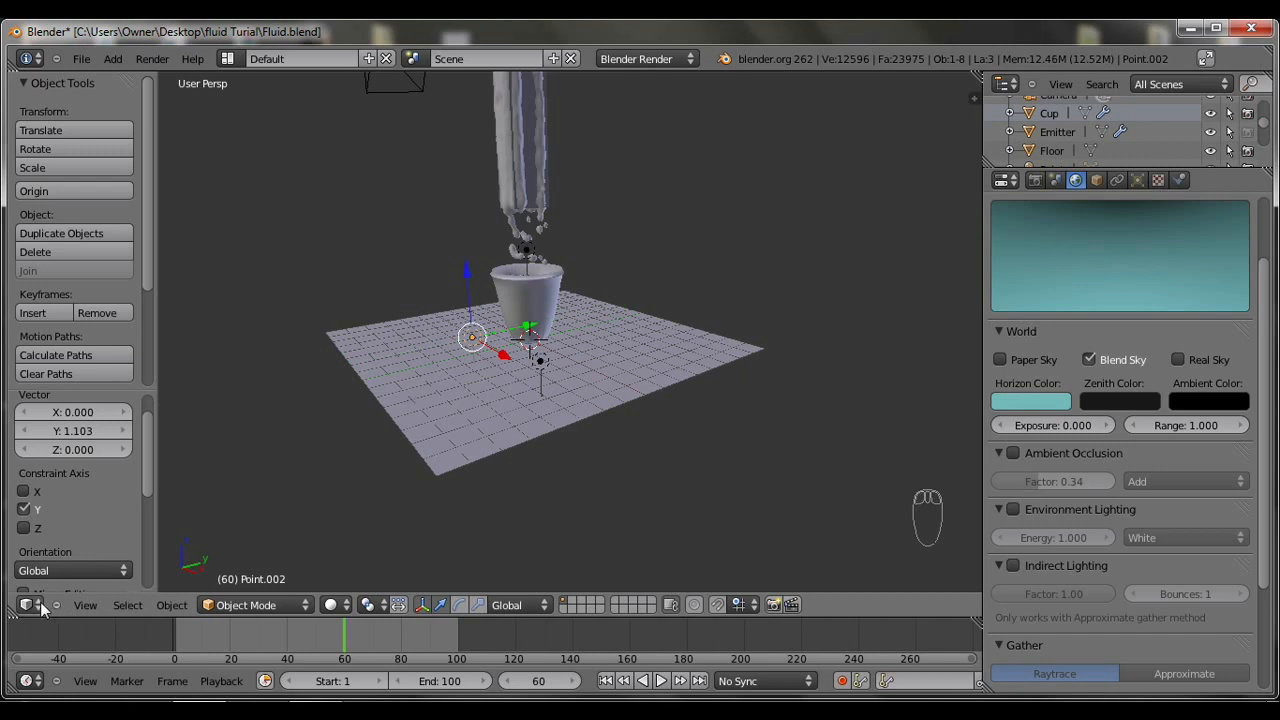
key(F12)
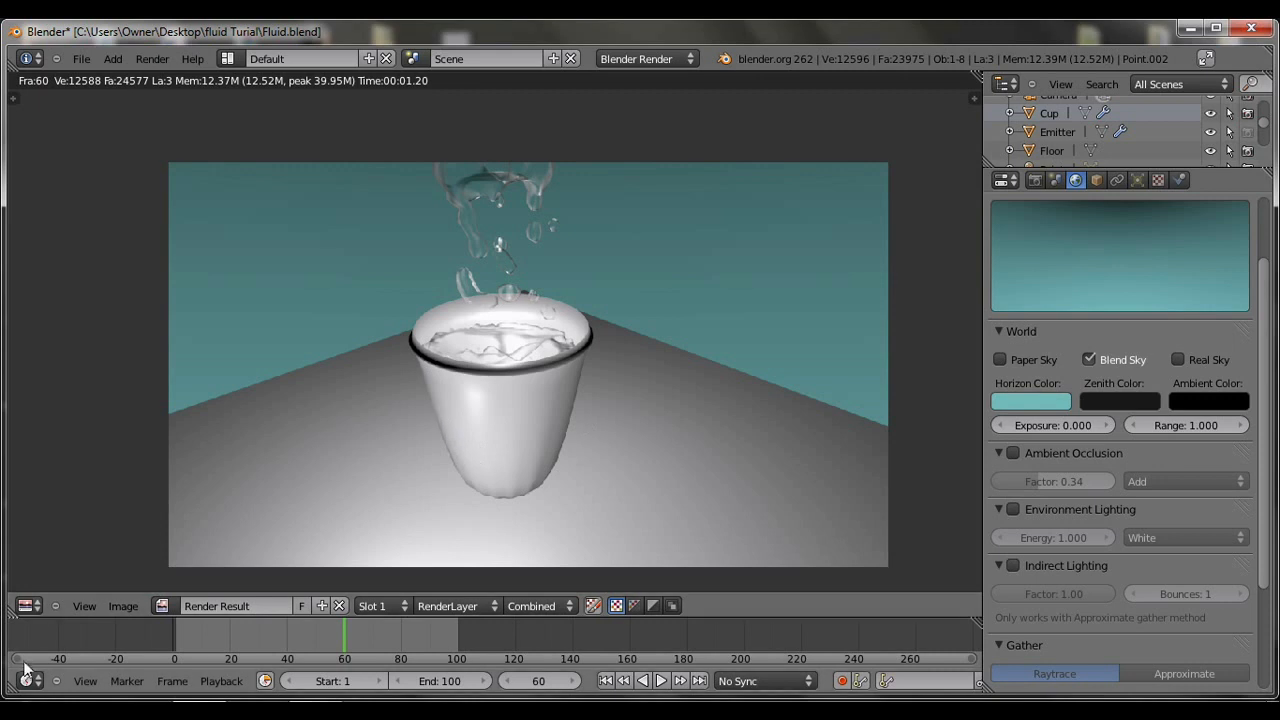
Duplicate the newest lamp, offset the copy about 2.14 along Y and 3.48 along Z near the cup rim, and render.
click(28, 605)
click(52, 586)
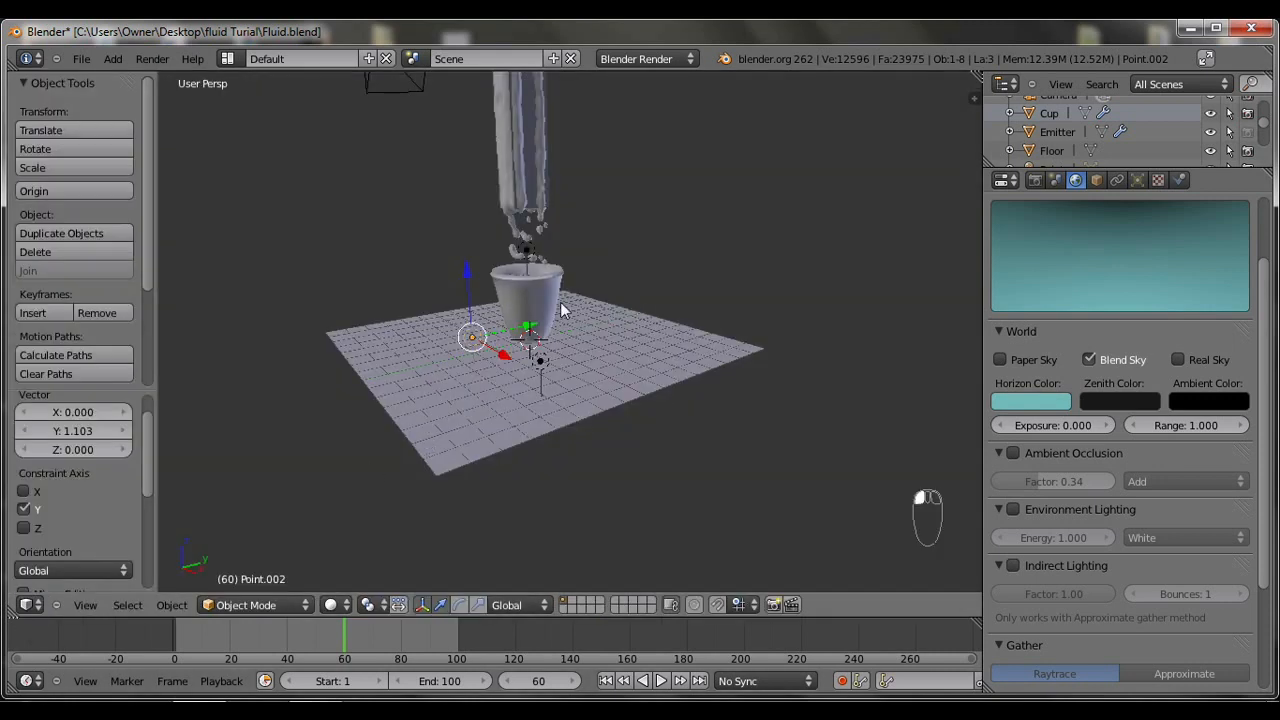
key(shift+d)
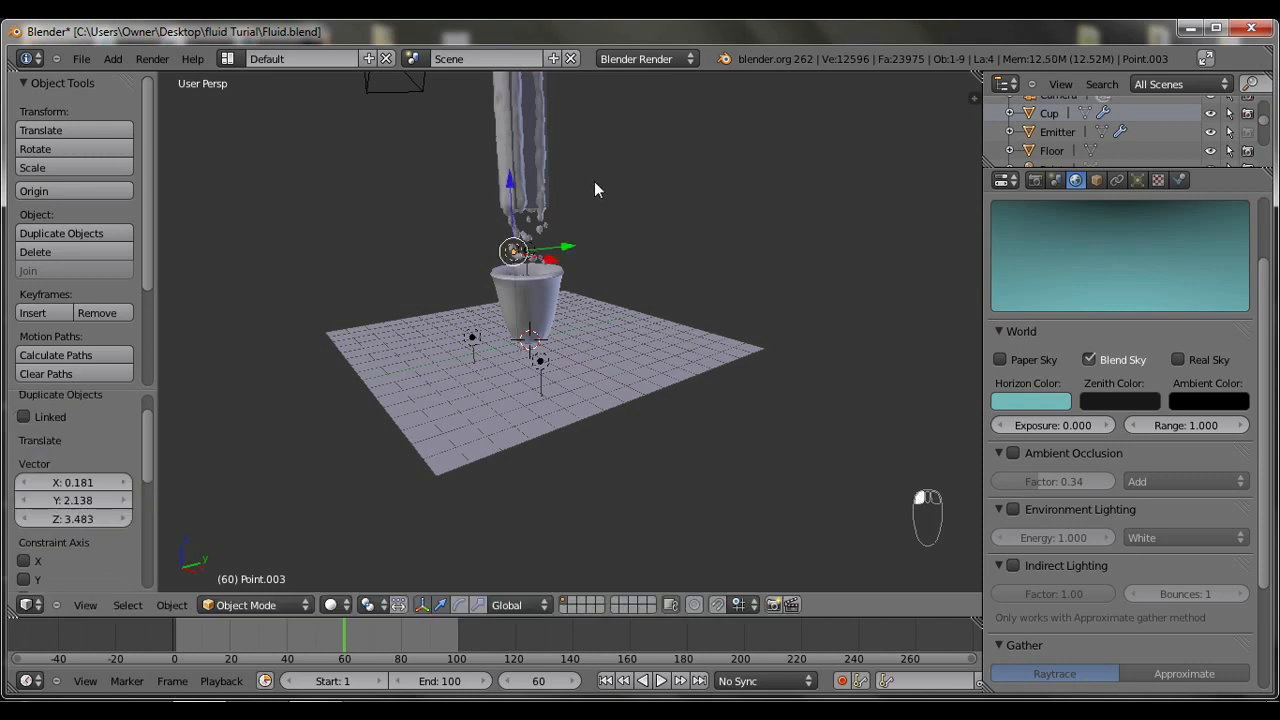
key(F12)
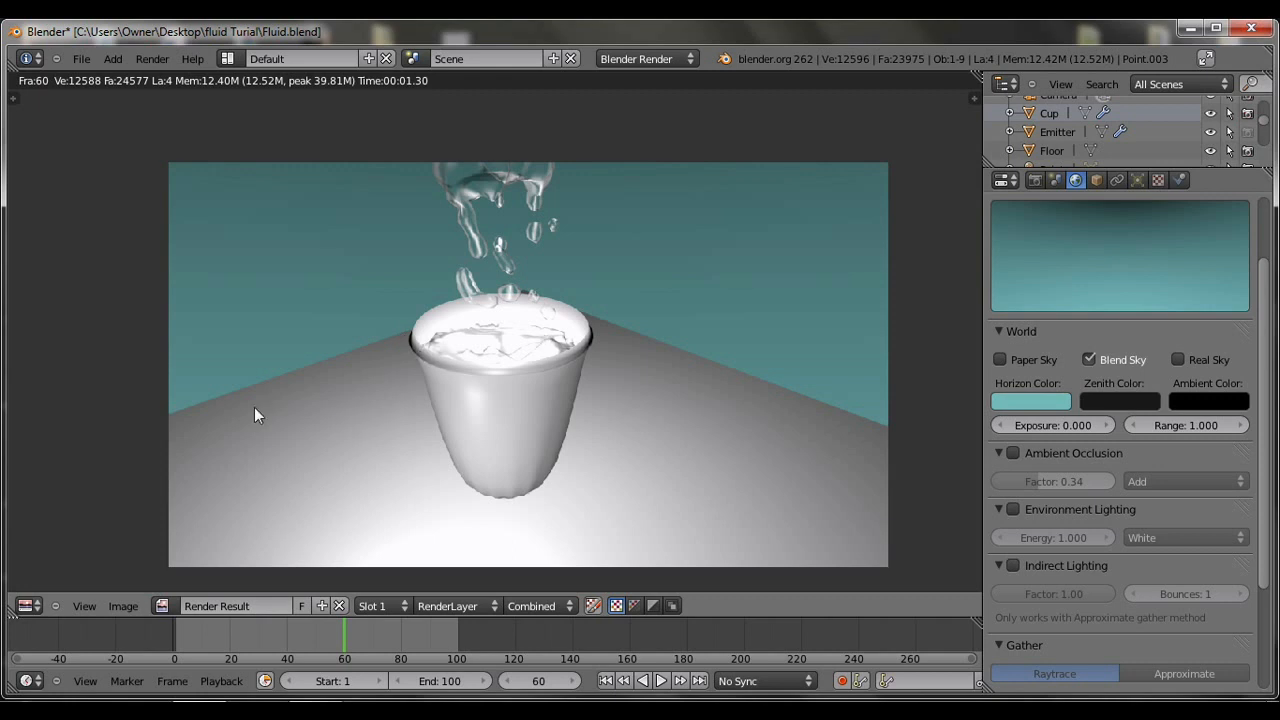
Return to the 3D View and examine the placement of the point lamps around the cup from another angle.
click(28, 605)
click(55, 586)
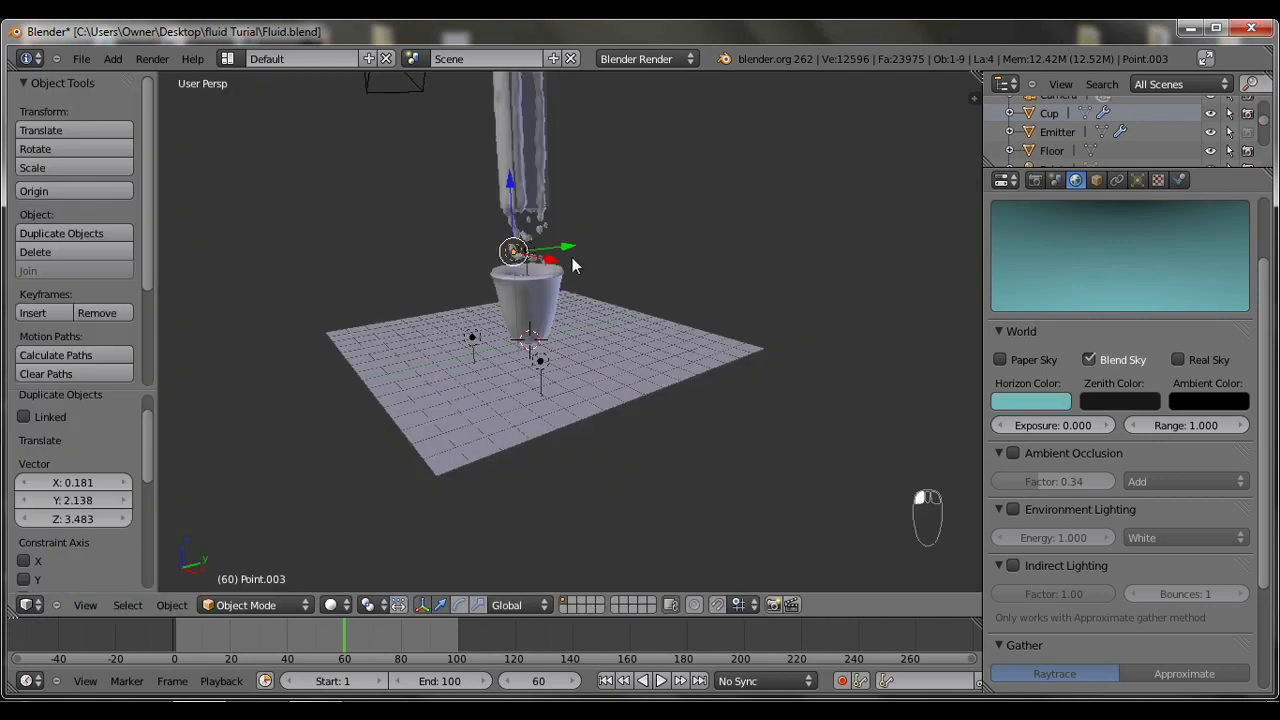
middle_drag(651, 363, 645, 334)
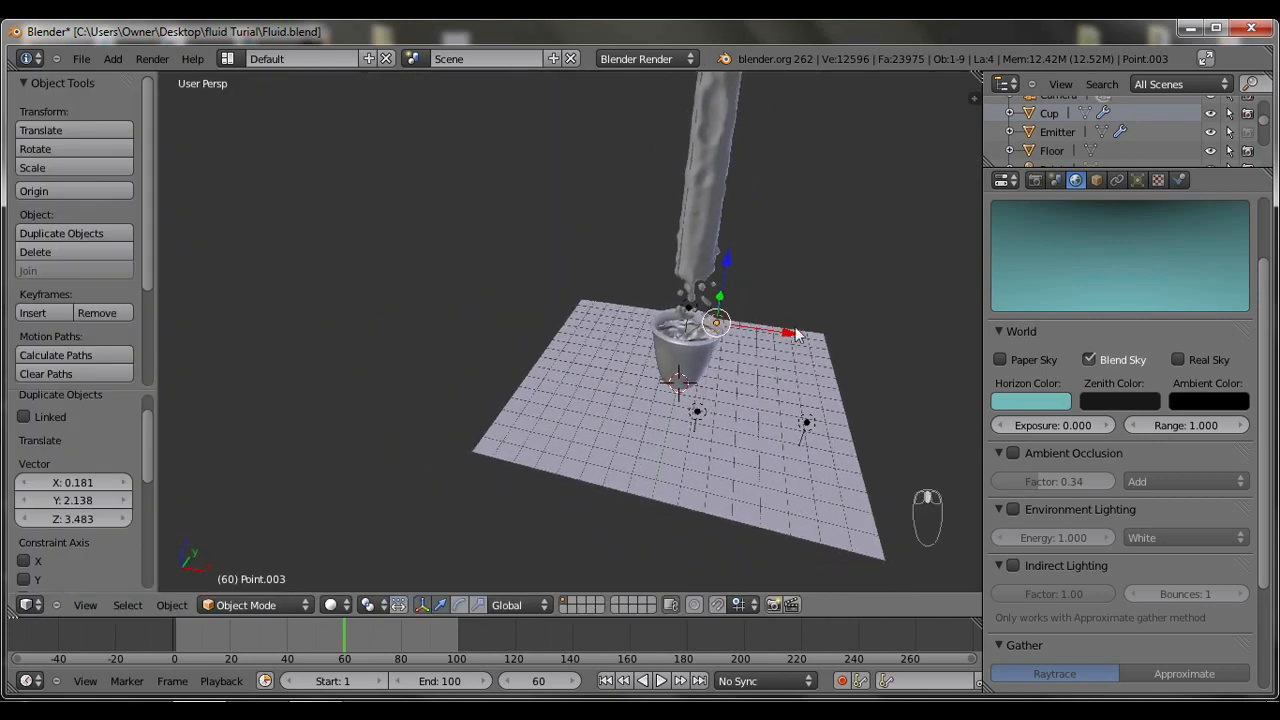
Lower the energy of the point lamp near the cup rim to 0.34 and render.
click(1140, 180)
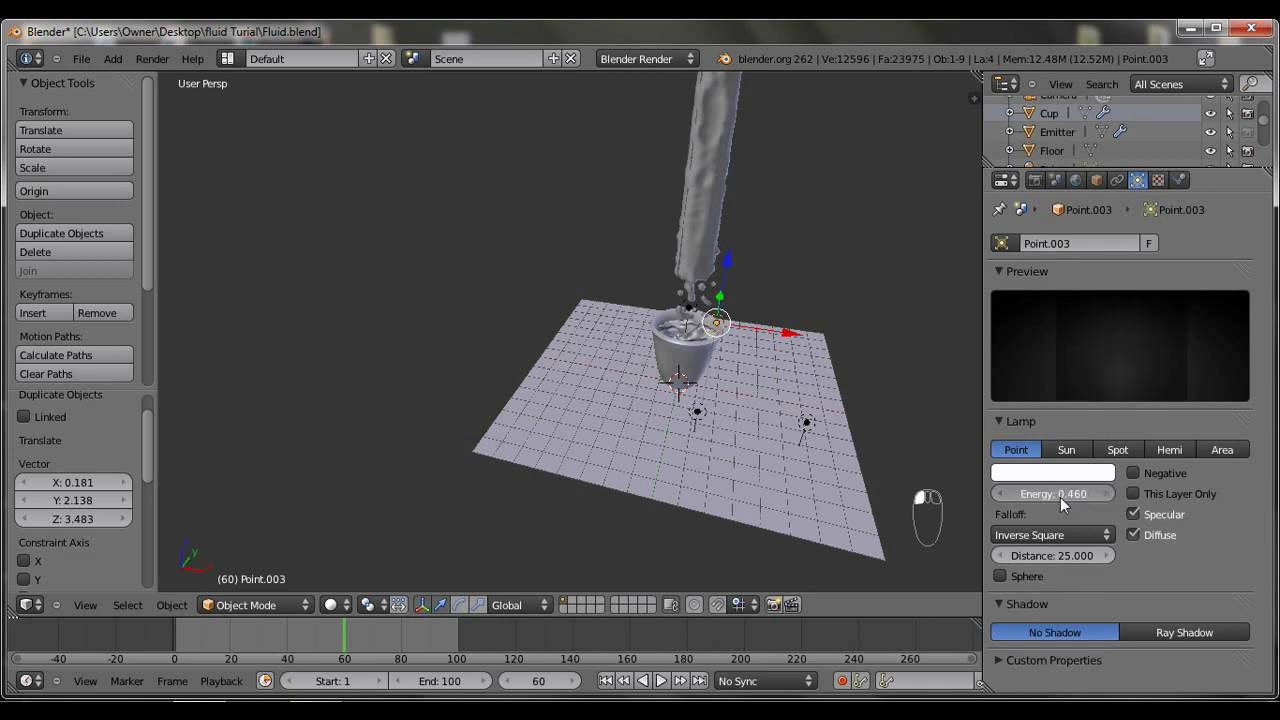
drag(1043, 499, 1058, 500)
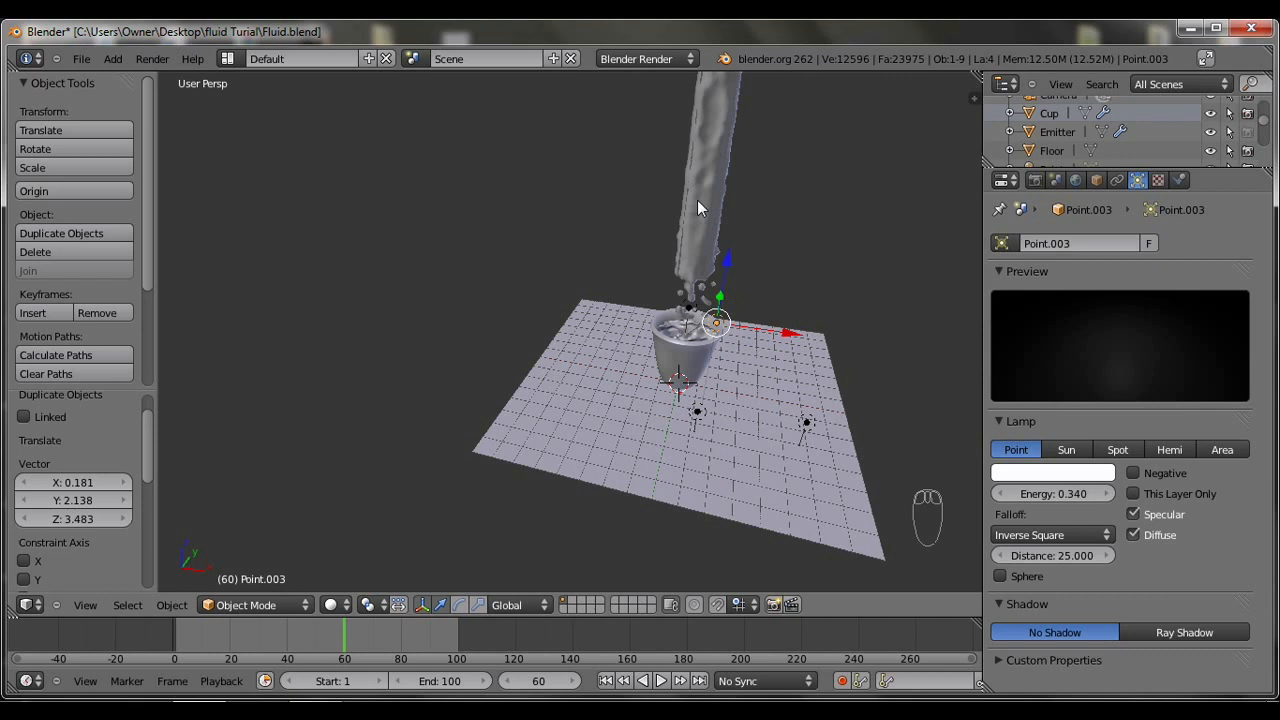
key(F12)
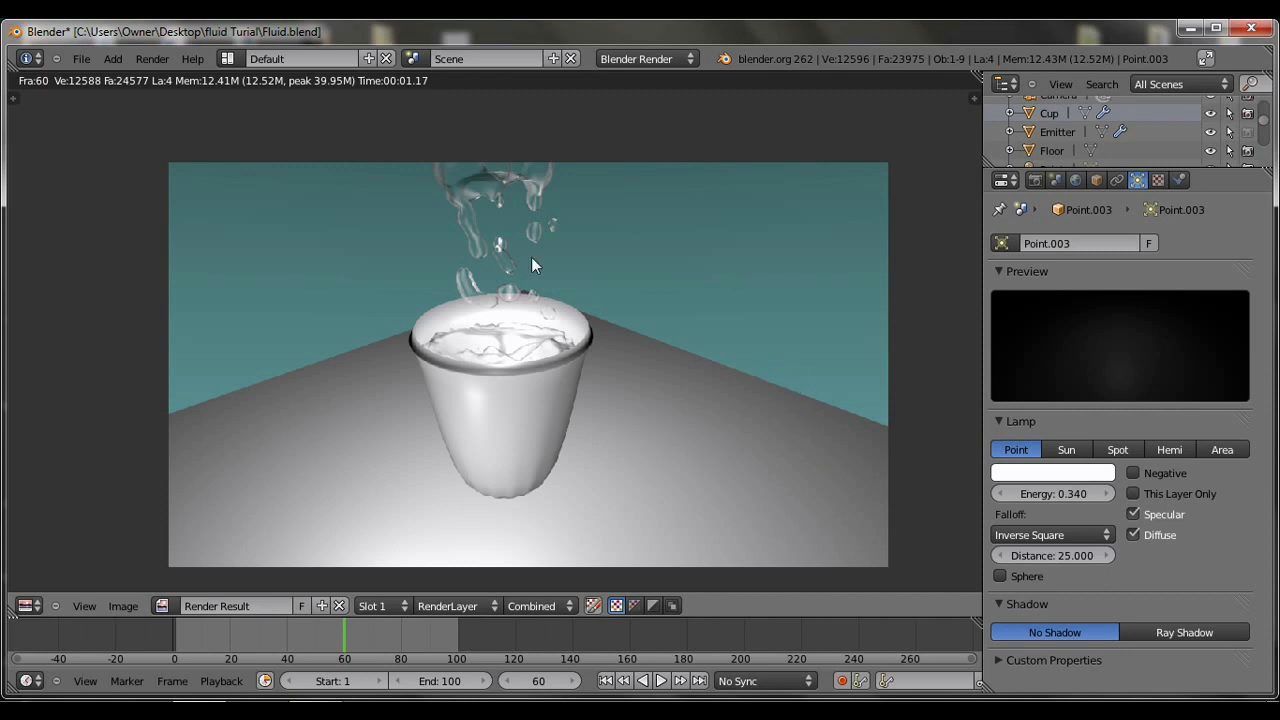
Return to the 3D View, reduce the energy of the two lower lamps, setting the outer one to 0.56, and render.
click(25, 606)
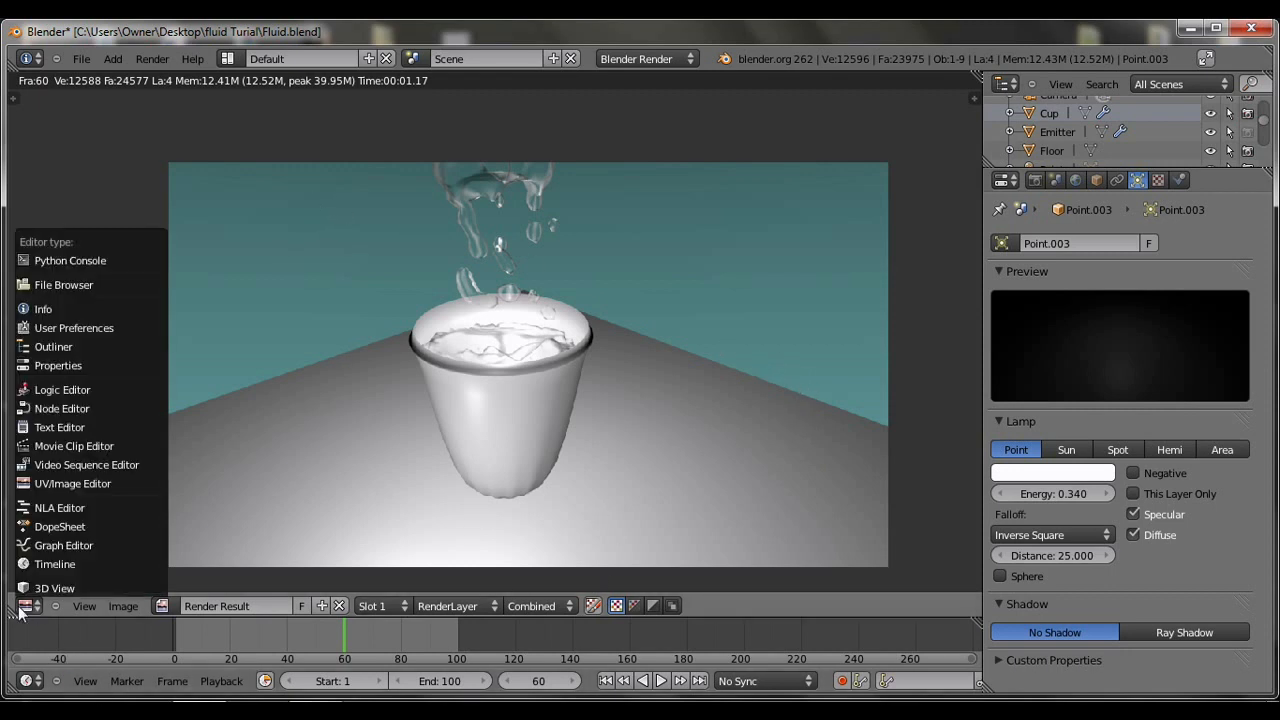
click(40, 605)
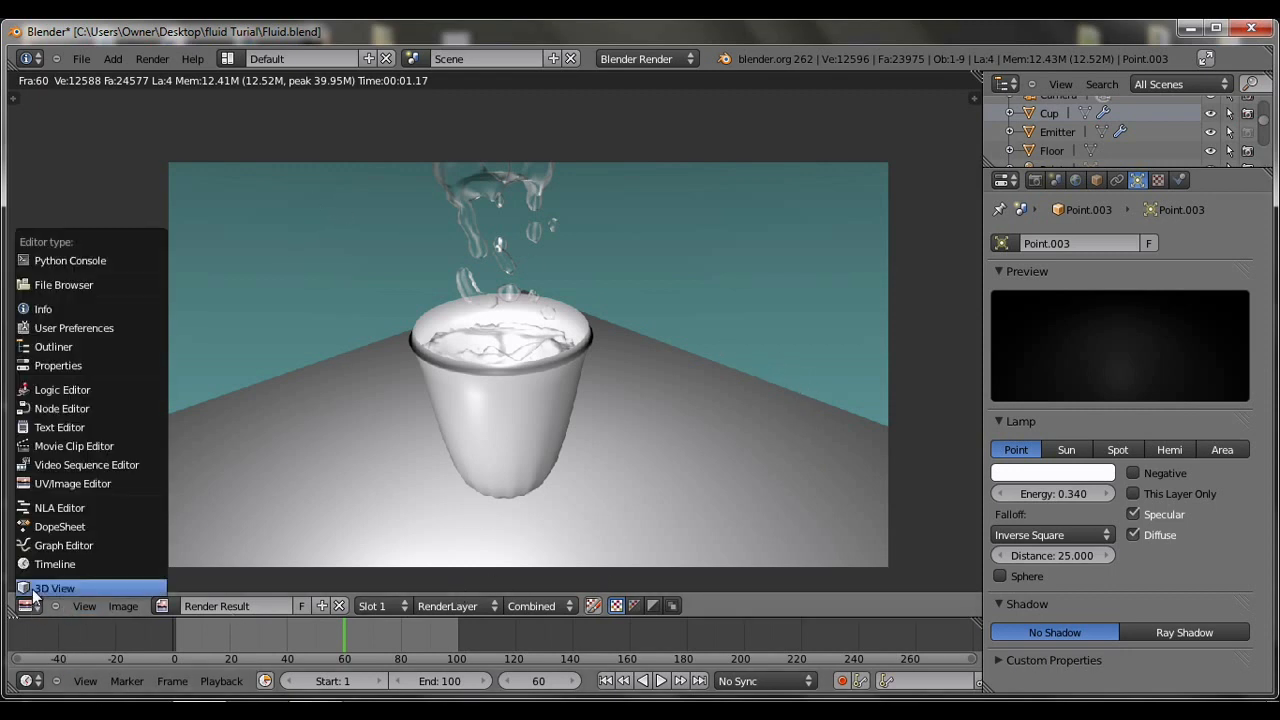
click(55, 588)
right_click(699, 412)
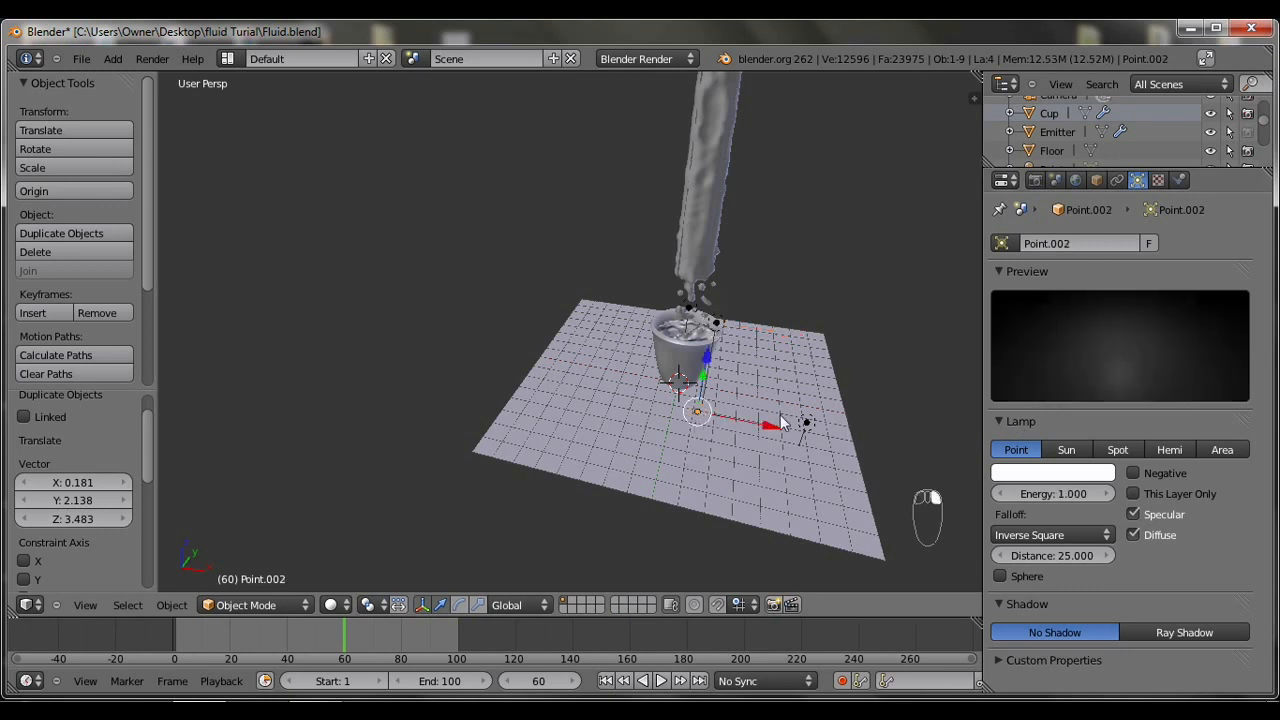
mouse_move(1040, 494)
mouse_down()
mouse_move(1016, 495)
mouse_move(1062, 497)
mouse_up()
right_click(806, 422)
key(F12)
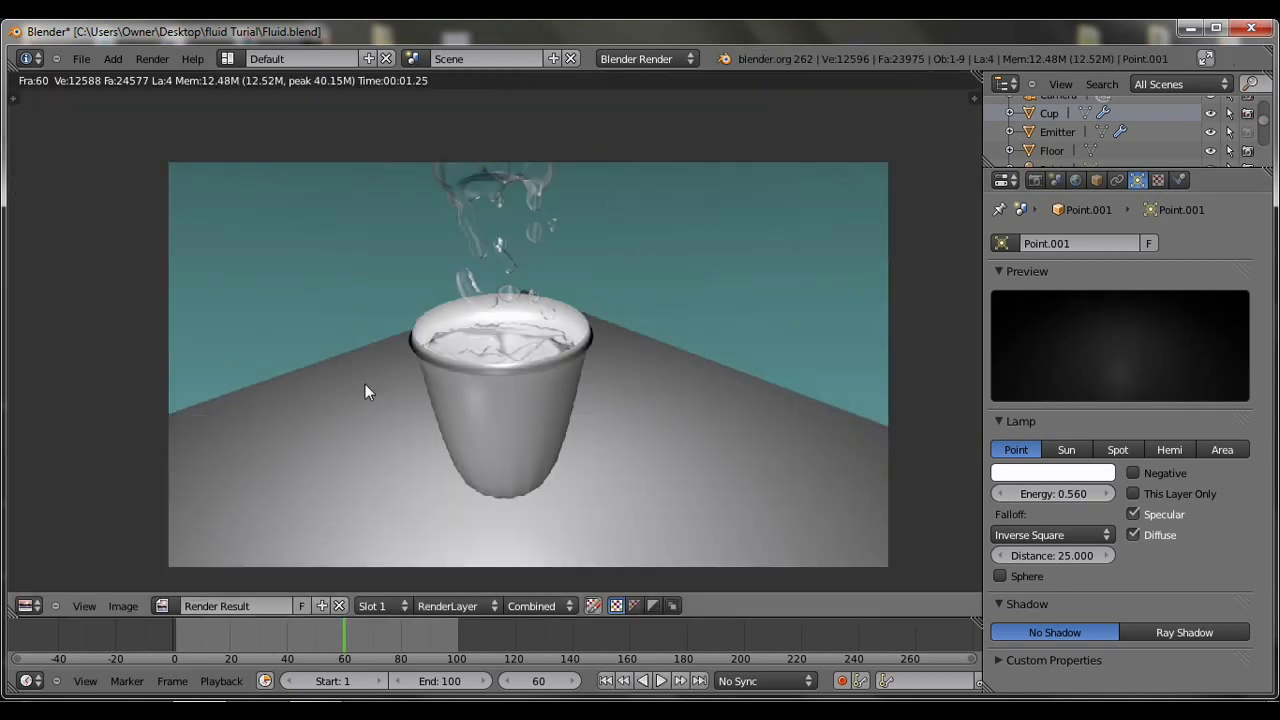
Return to the 3D View, select the cup, and enable Z Transparency on its material with alpha 0.721.
click(27, 608)
click(38, 590)
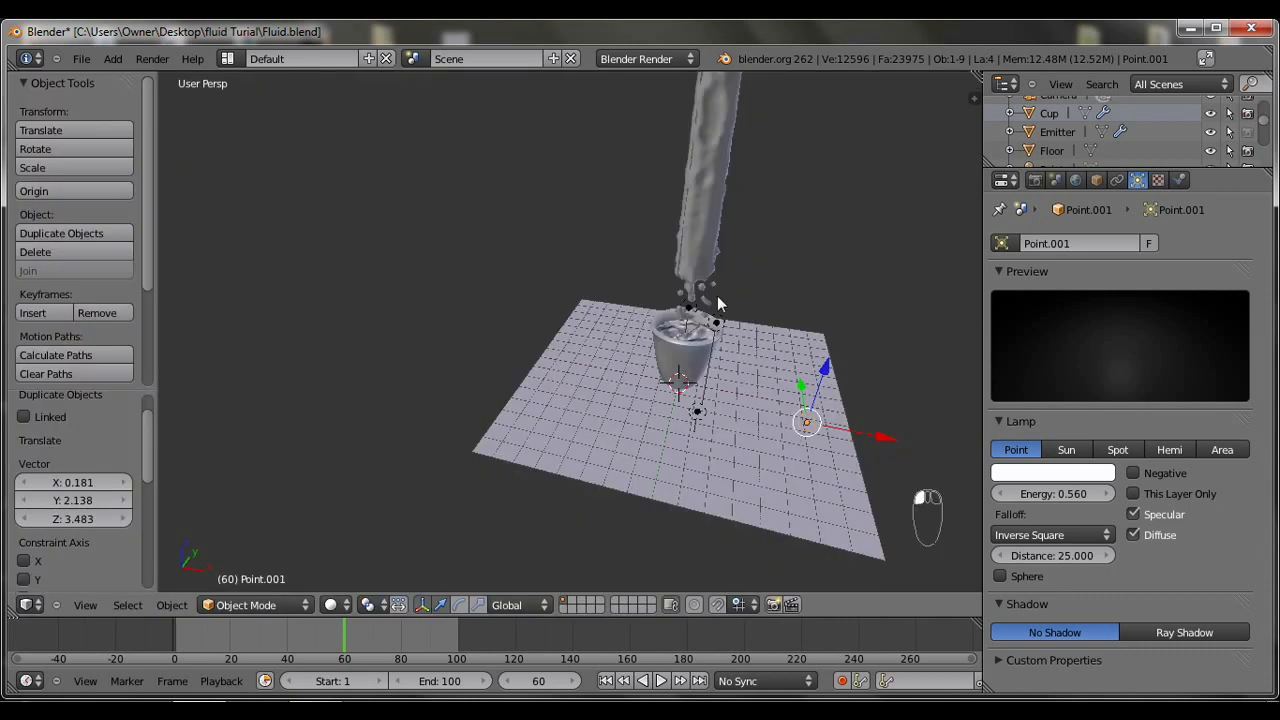
right_click(670, 362)
right_click(670, 362)
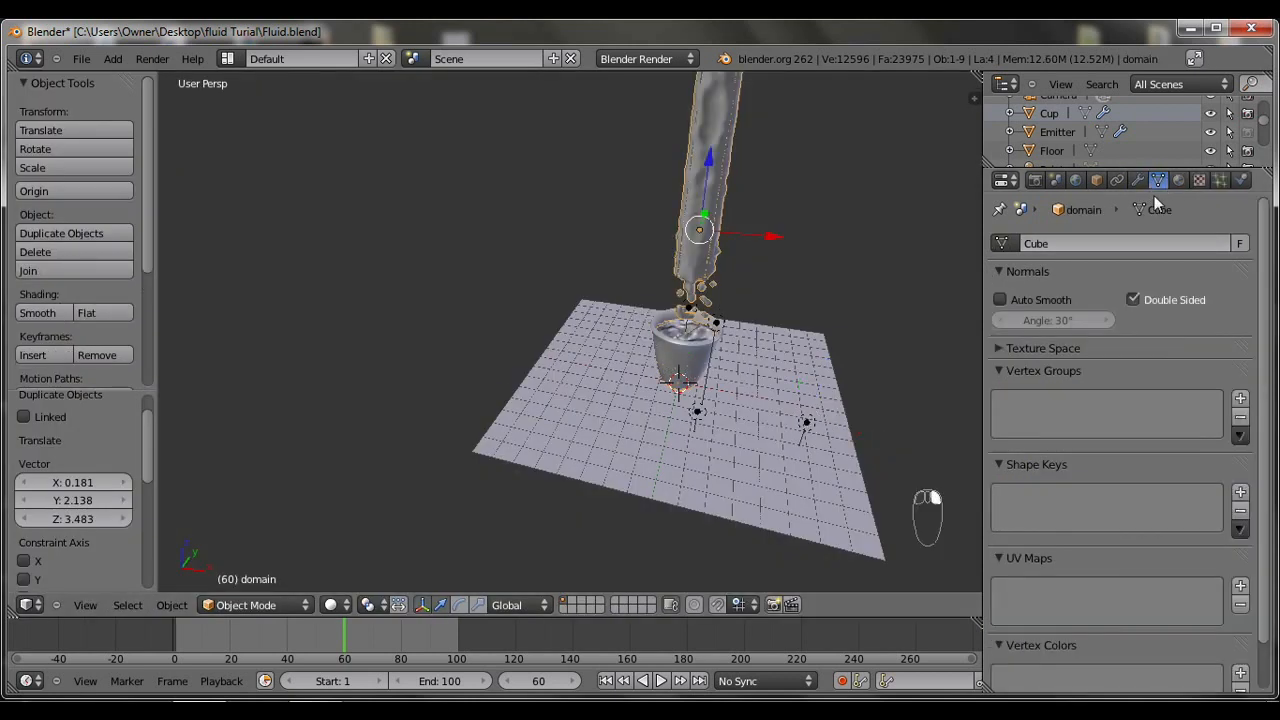
right_click(658, 348)
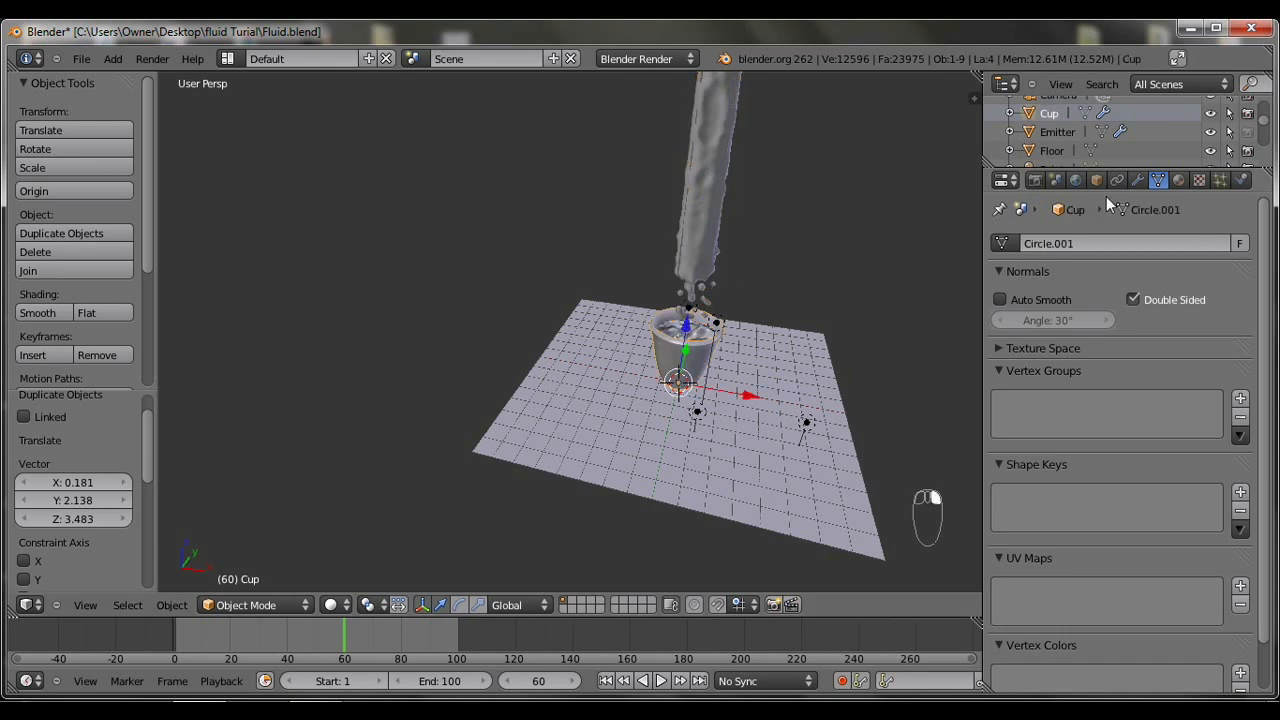
click(1177, 180)
scroll(1141, 291, down, 5)
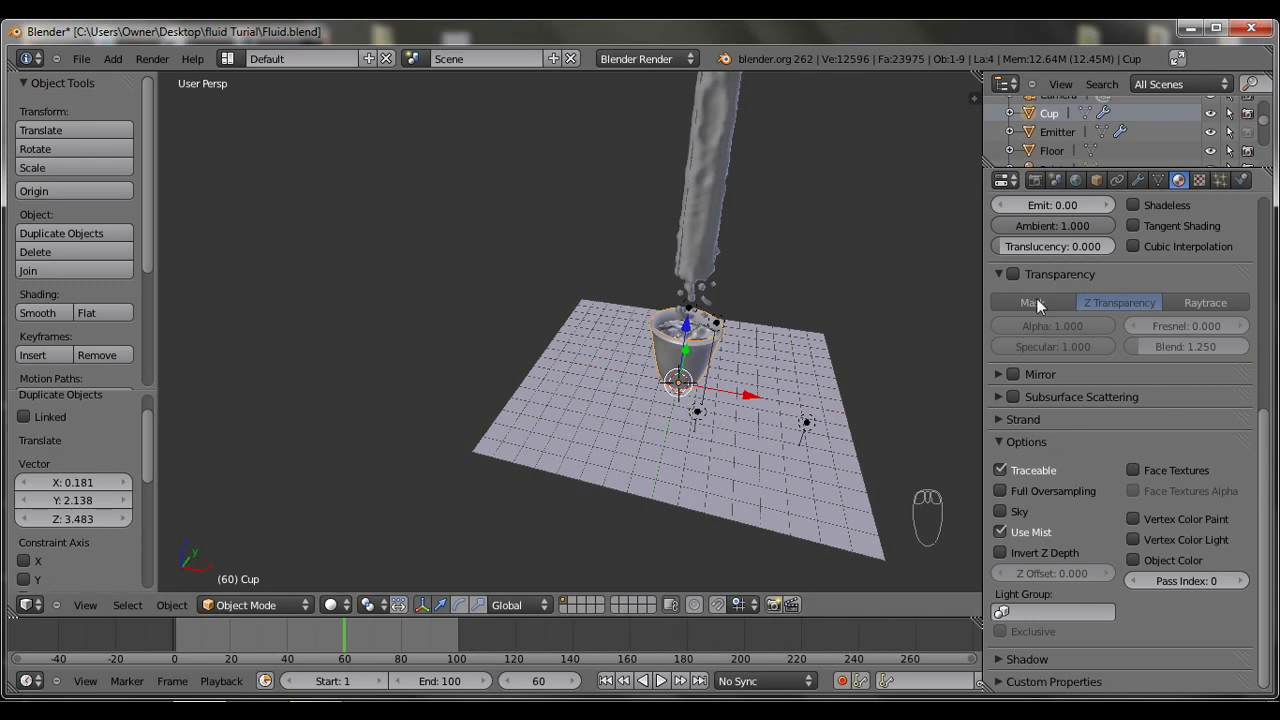
click(1013, 274)
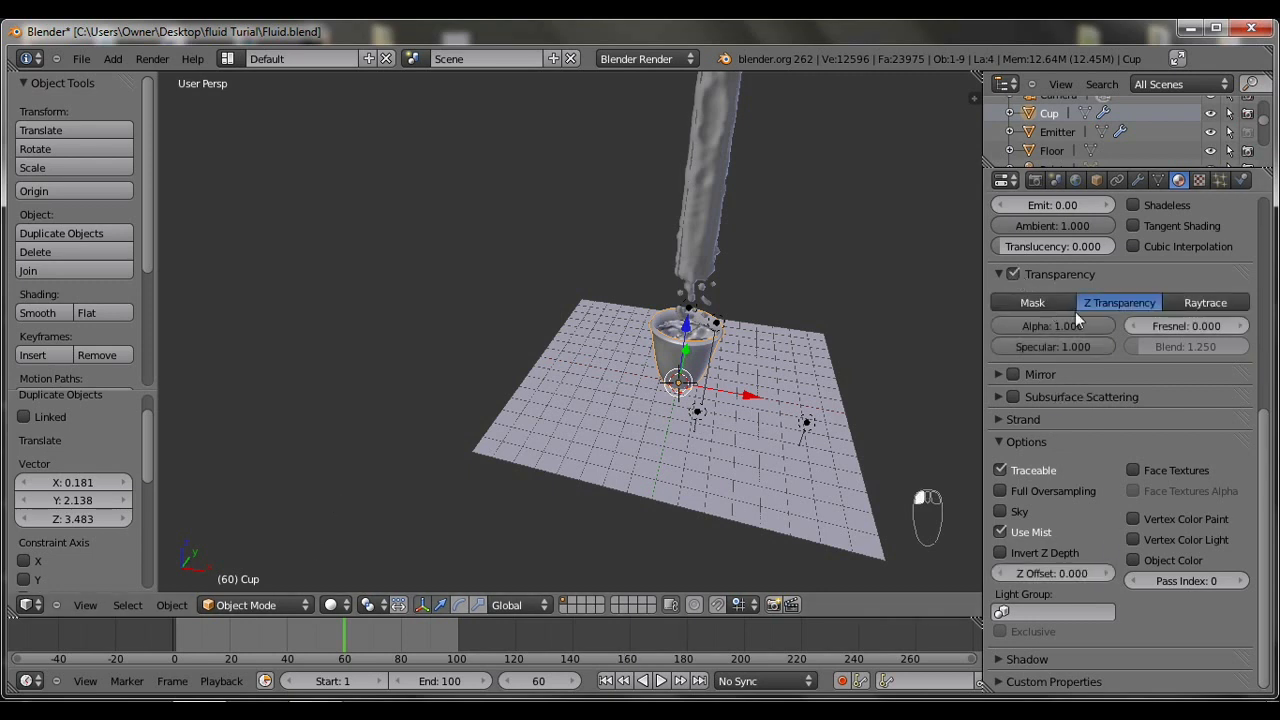
drag(1064, 326, 1270, 338)
Set the cup material's transparency Fresnel to 3.84, switch the preview to the monkey, and render.
scroll(1212, 334, up, 1)
scroll(1210, 336, up, 5)
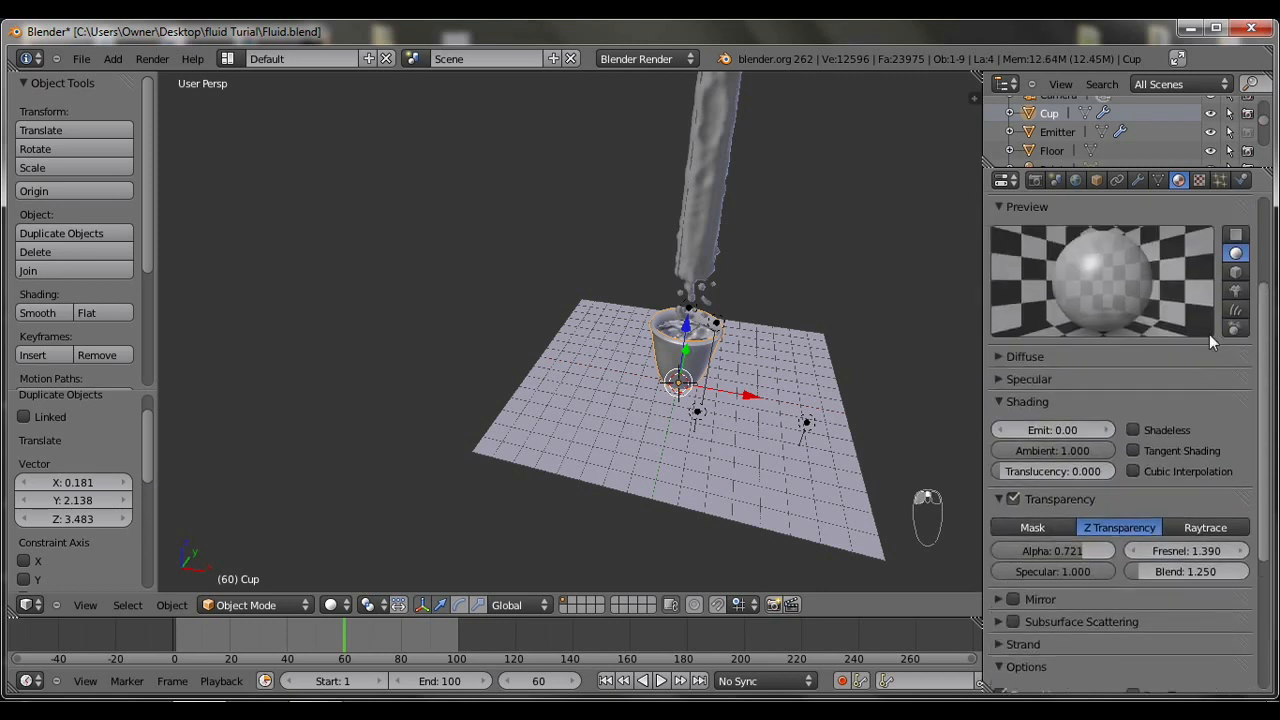
drag(1179, 550, 1272, 565)
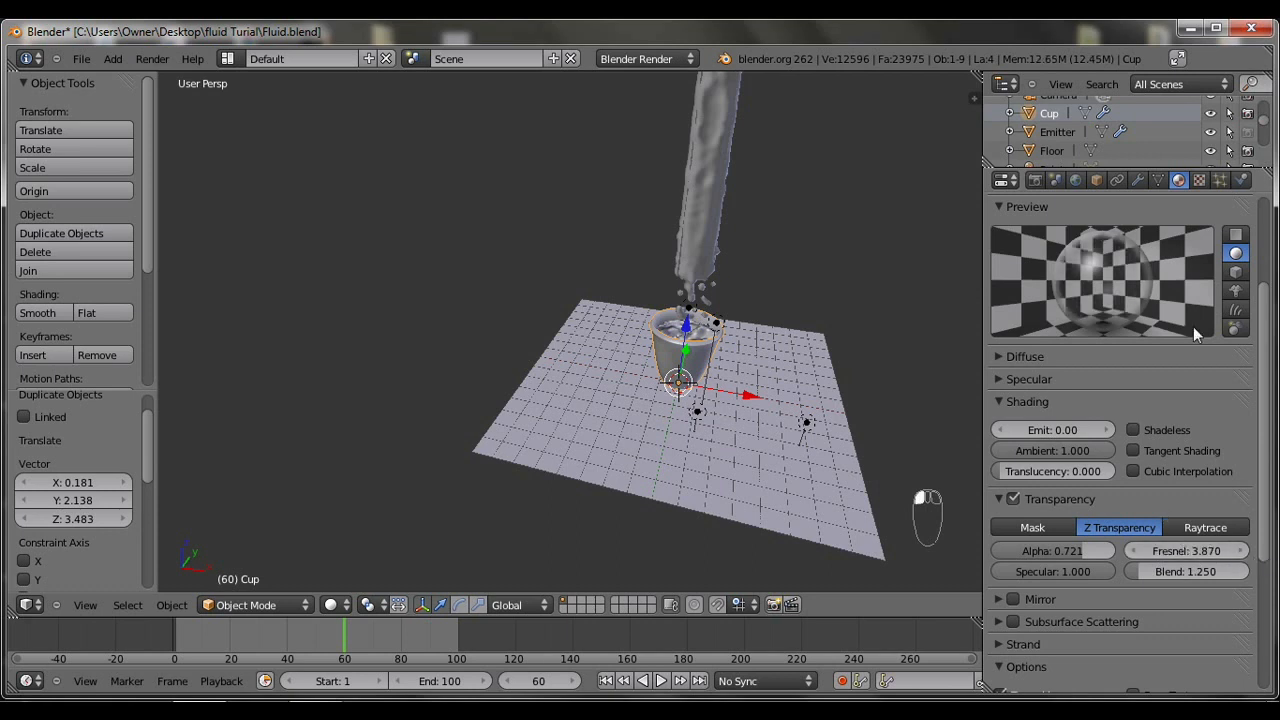
click(1236, 291)
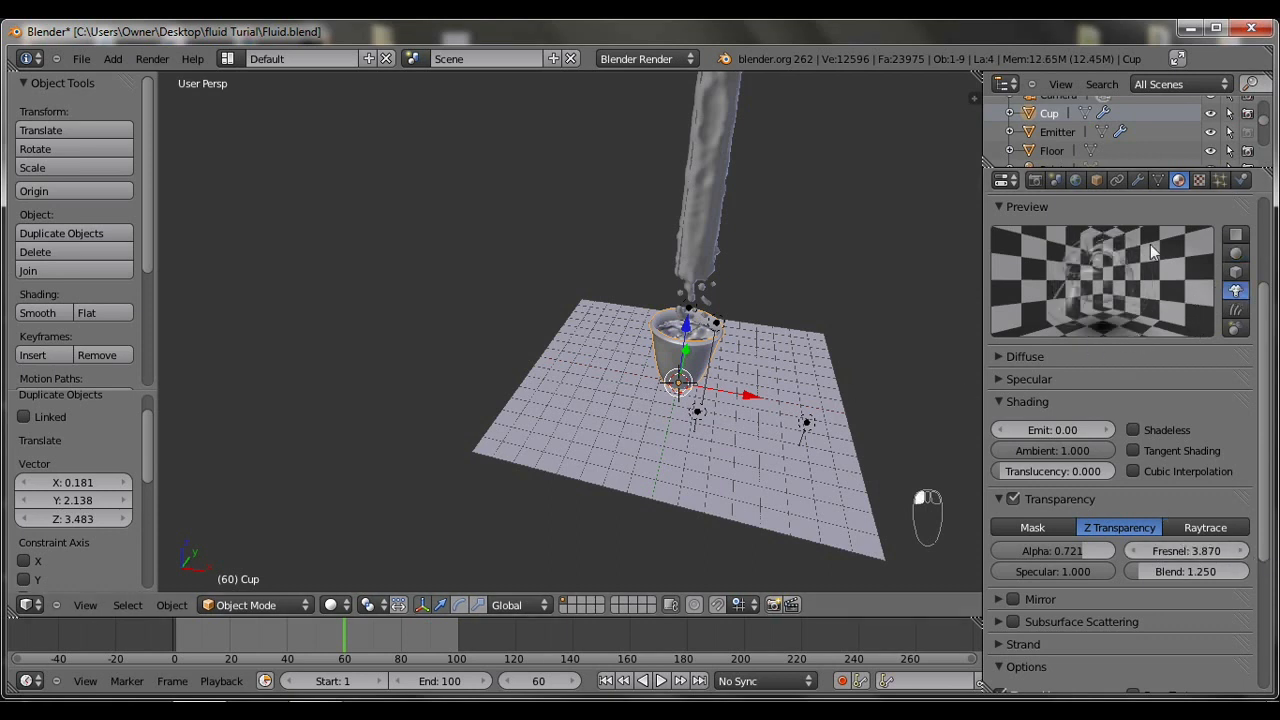
mouse_move(1218, 547)
mouse_down()
mouse_move(1150, 554)
mouse_move(1216, 551)
mouse_up()
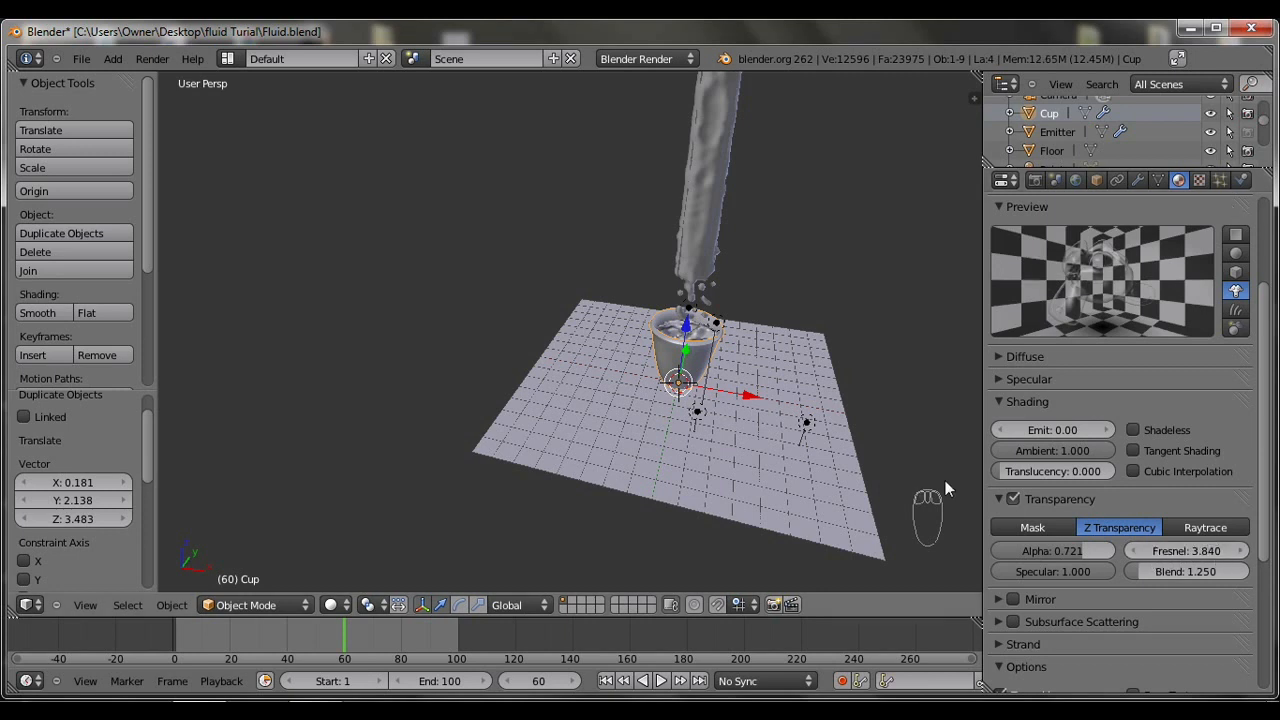
key(F12)
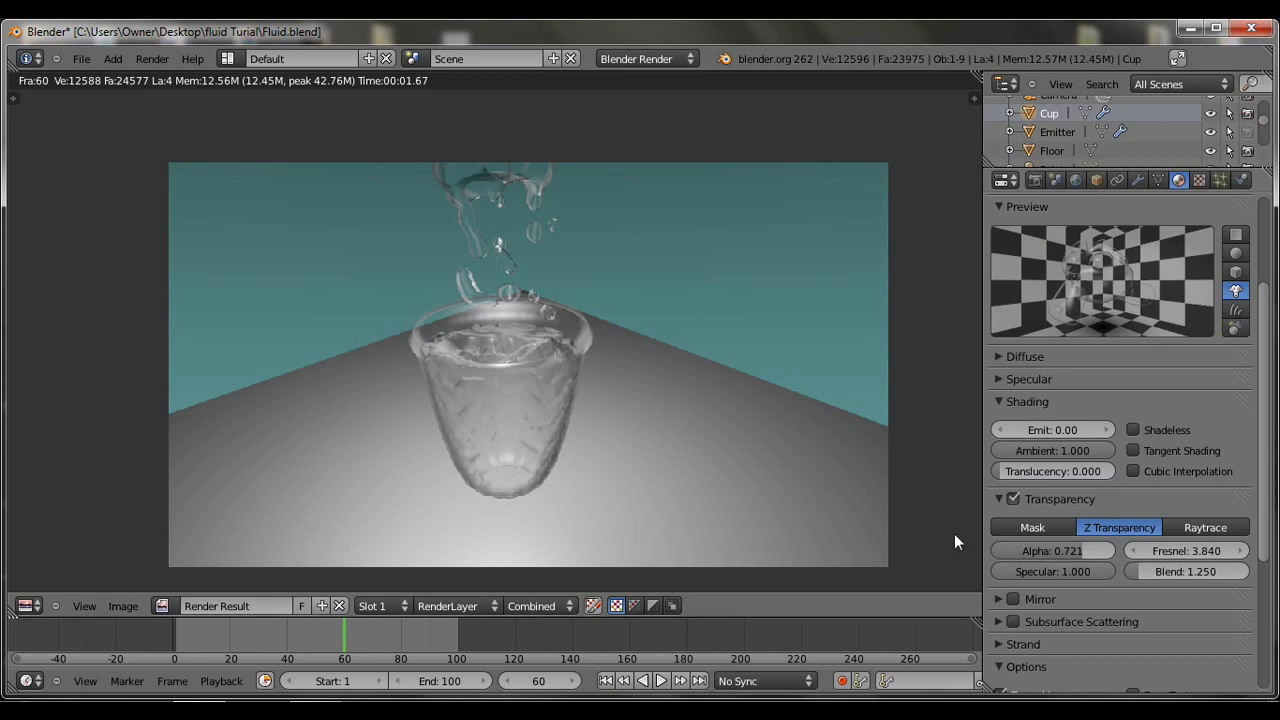
Try renders of the cup with alpha at 1.0 and with transparency Fresnel lowered to 3.14.
drag(1096, 555, 1128, 556)
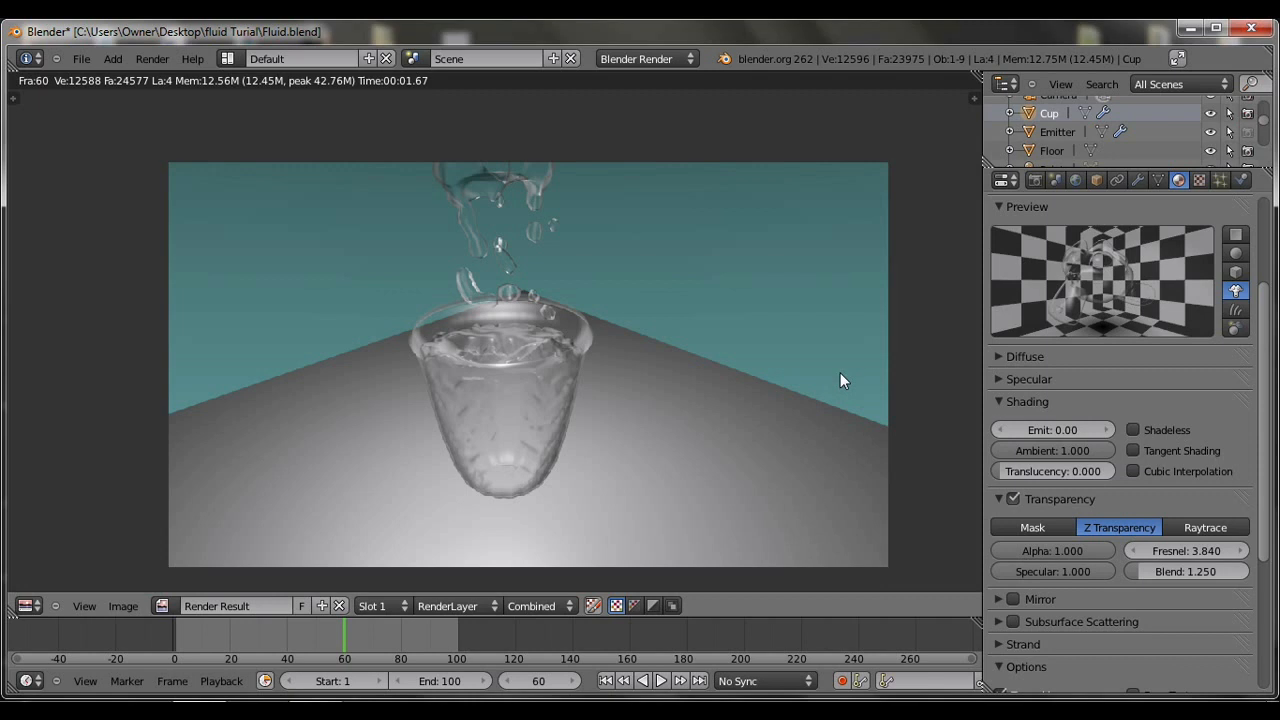
key(F12)
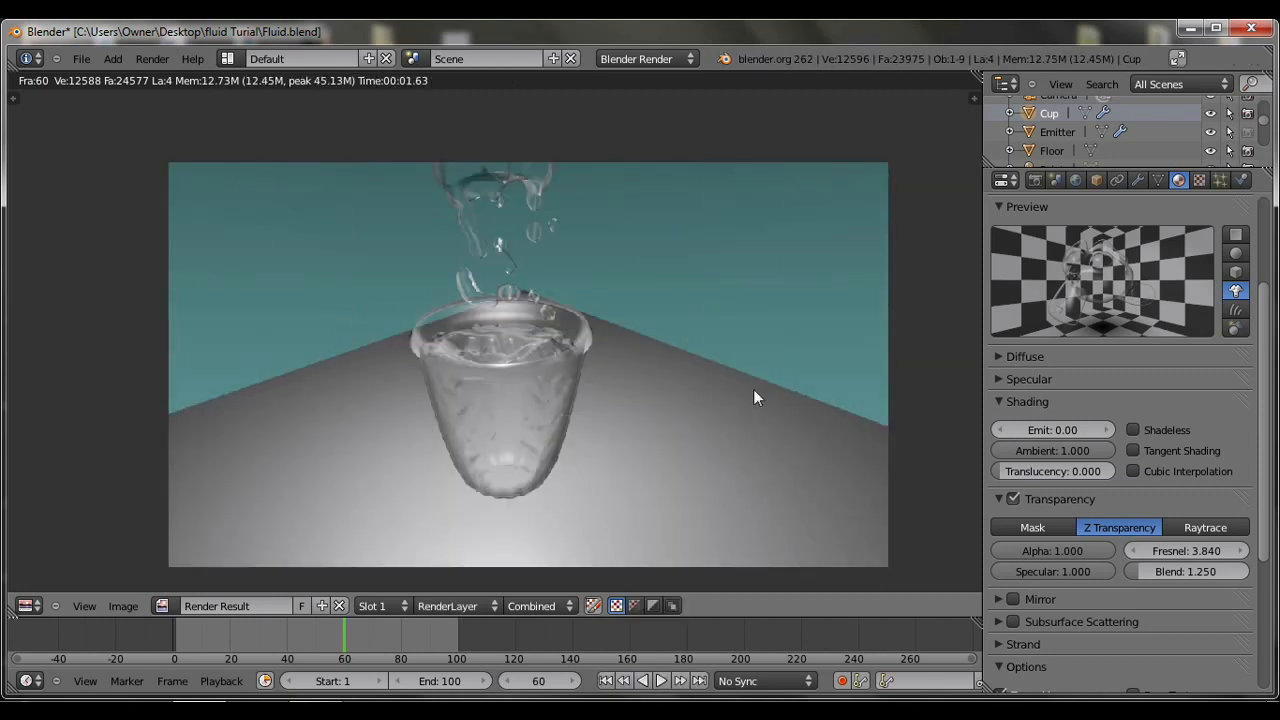
drag(1200, 546, 1140, 548)
key(F12)
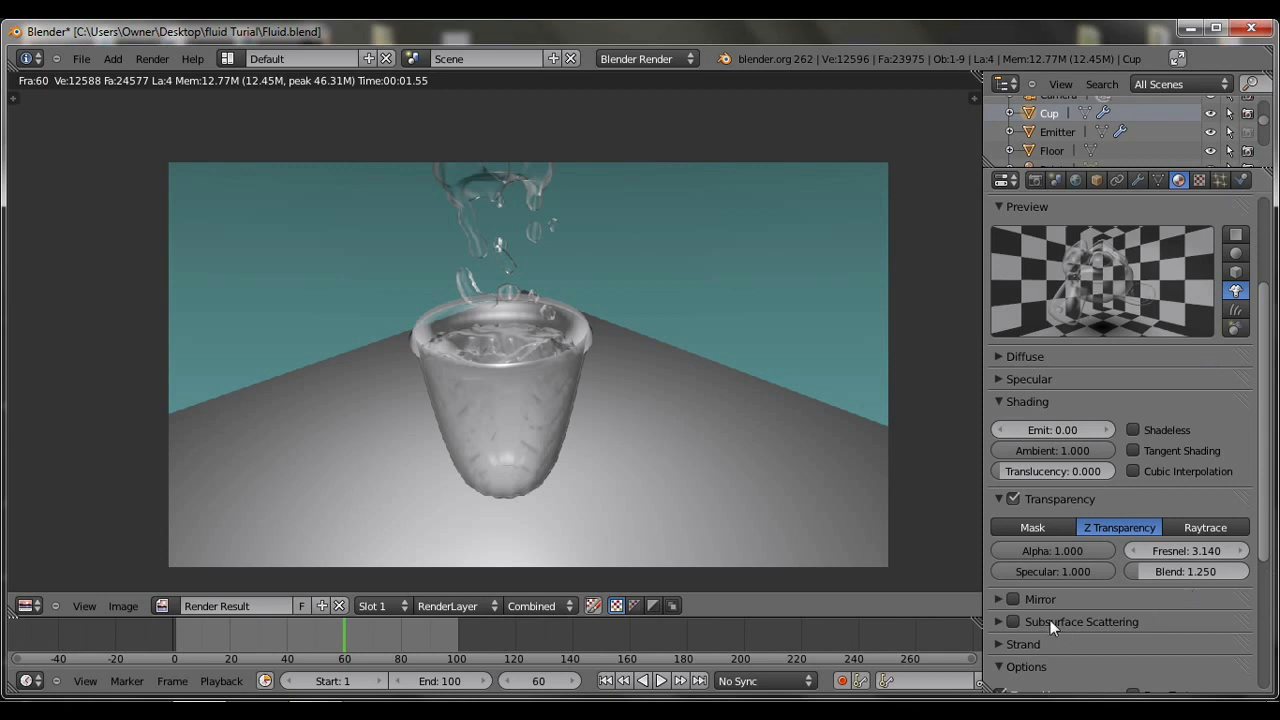
Enable Mirror on the cup material with reflectivity about 0.062 and Fresnel 0.12, and render.
click(1014, 598)
click(1001, 597)
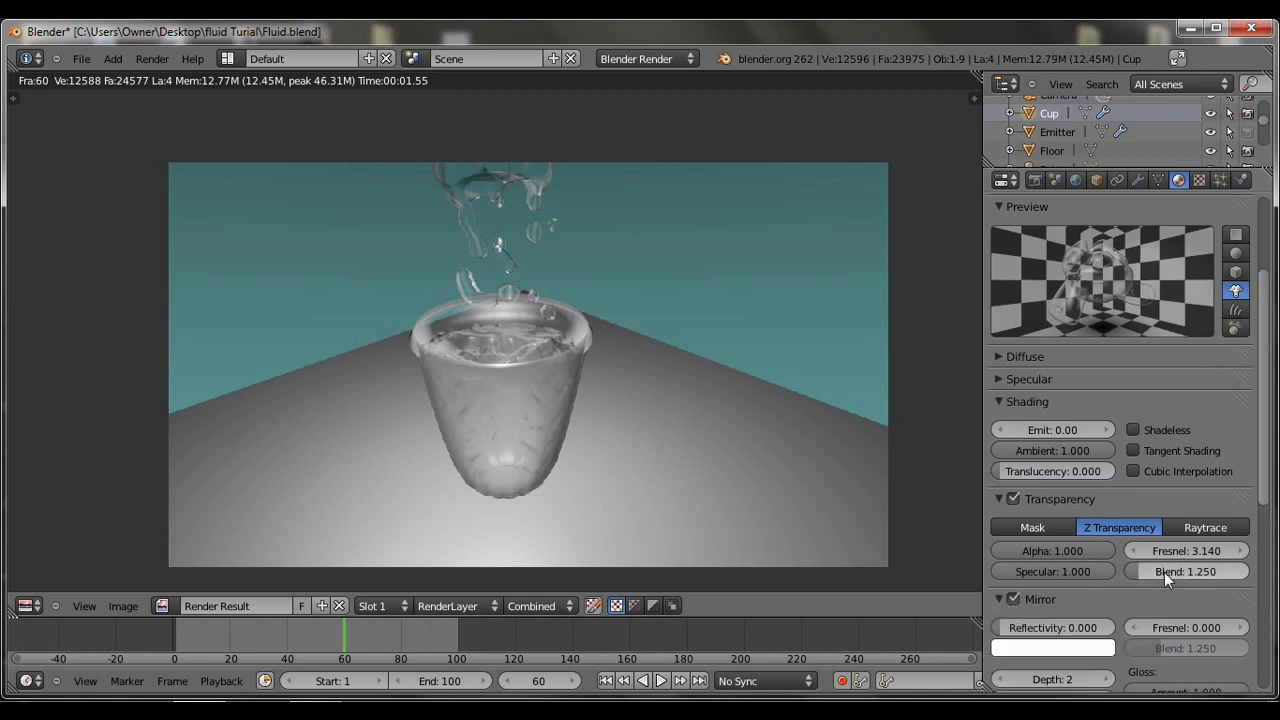
scroll(1107, 611, down, 1)
scroll(1142, 540, down, 3)
drag(1183, 480, 1186, 482)
click(1131, 478)
mouse_move(1018, 482)
mouse_down()
mouse_move(1030, 482)
mouse_move(1018, 490)
mouse_up()
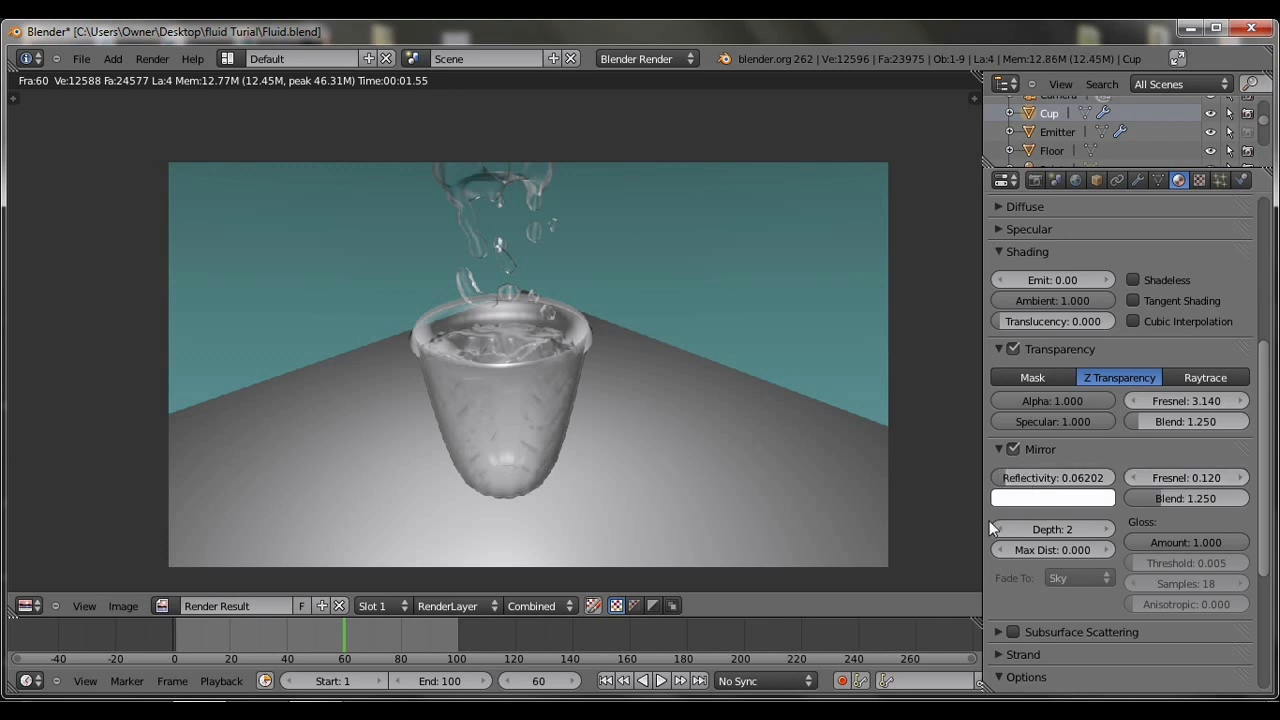
scroll(1127, 588, down, 1)
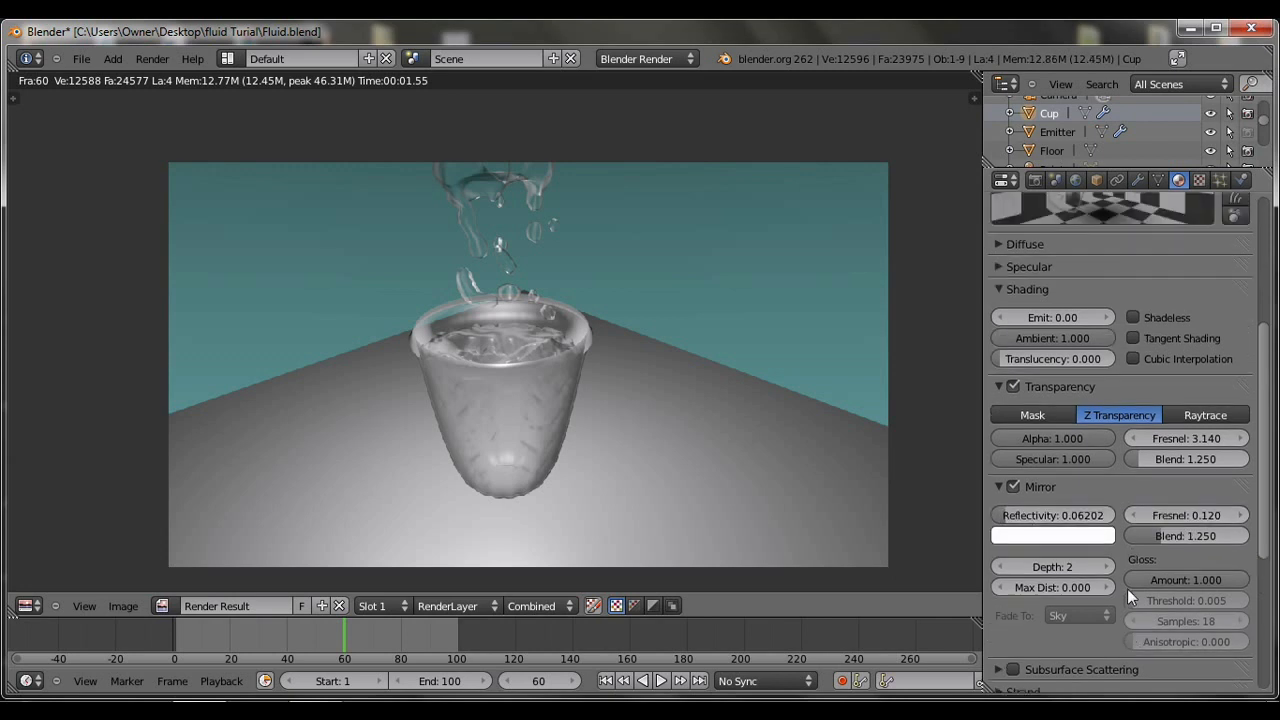
scroll(1119, 592, up, 6)
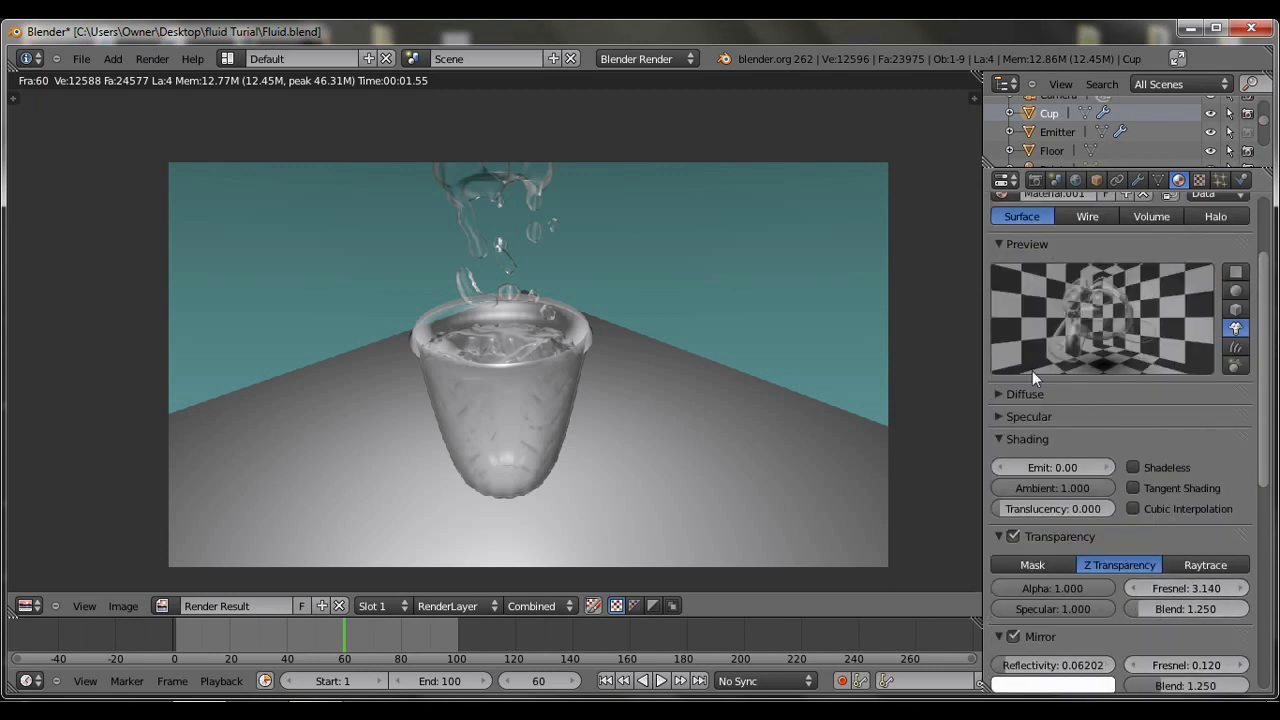
key(F12)
Set the cup material's transparency alpha to 0.798 and Fresnel to 3.6, and render.
drag(1071, 591, 1067, 591)
click(1132, 588)
click(1132, 588)
click(1132, 588)
click(1132, 588)
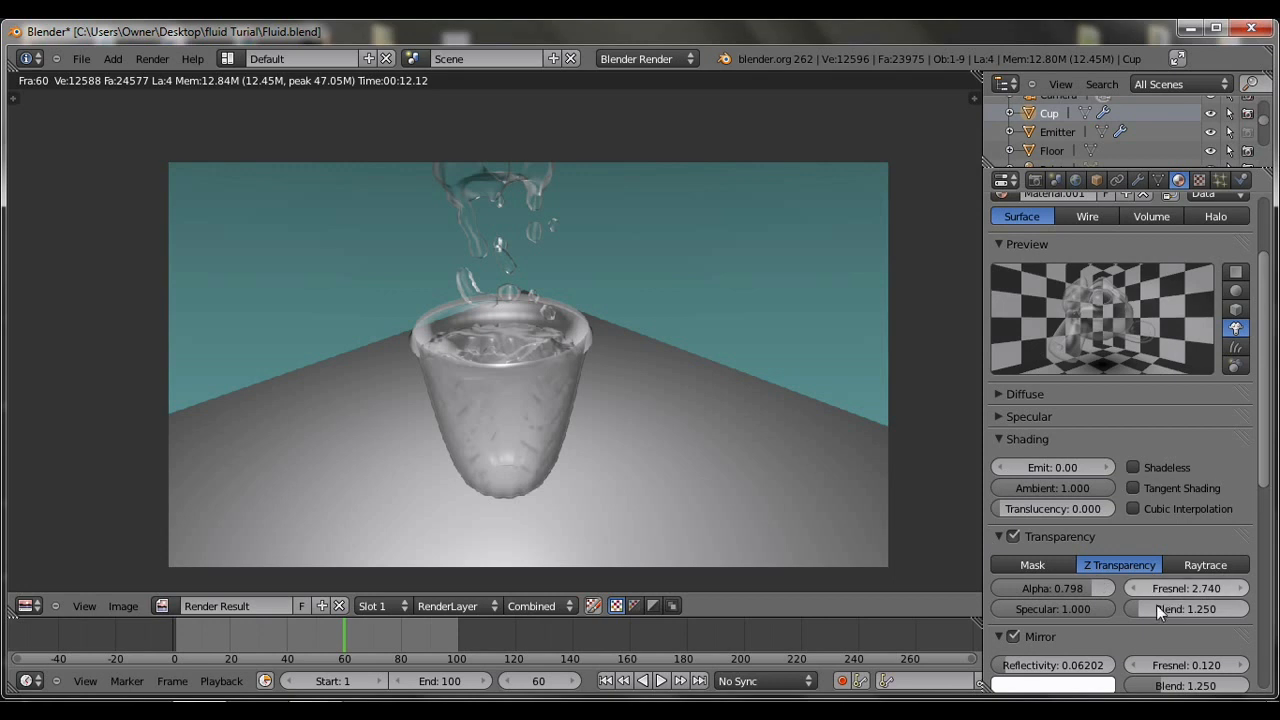
drag(1176, 587, 1220, 591)
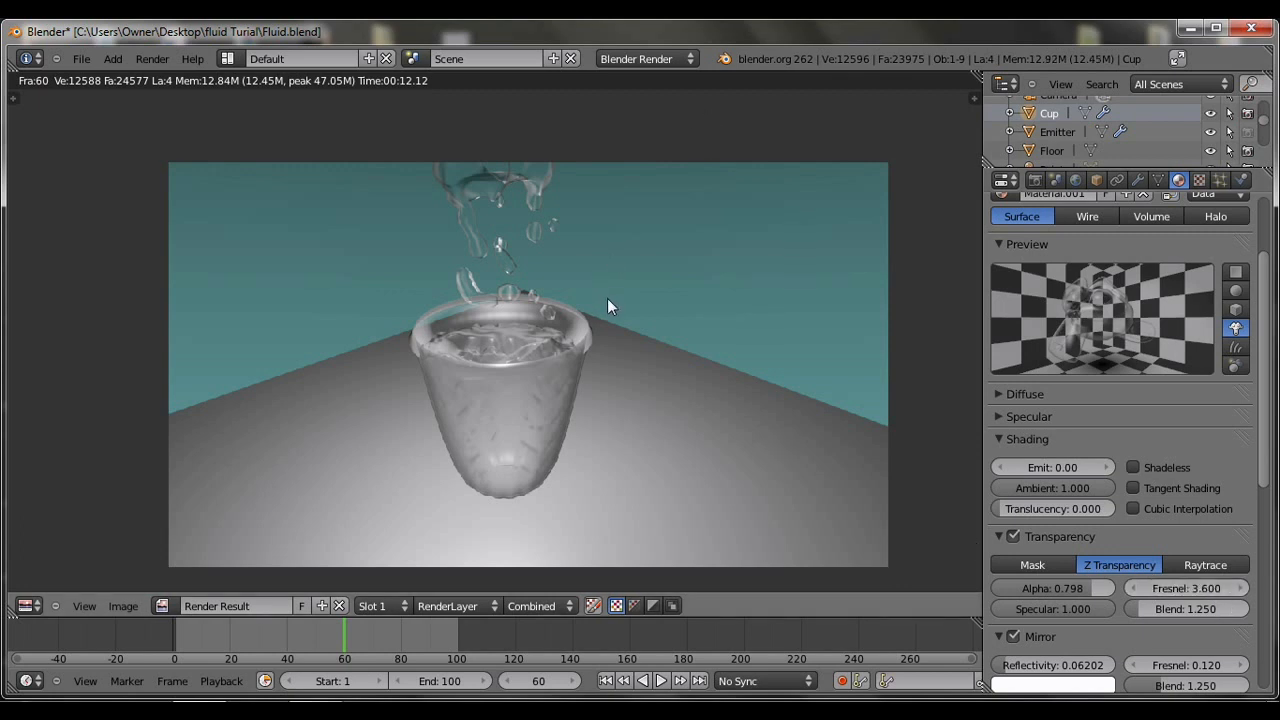
key(F12)
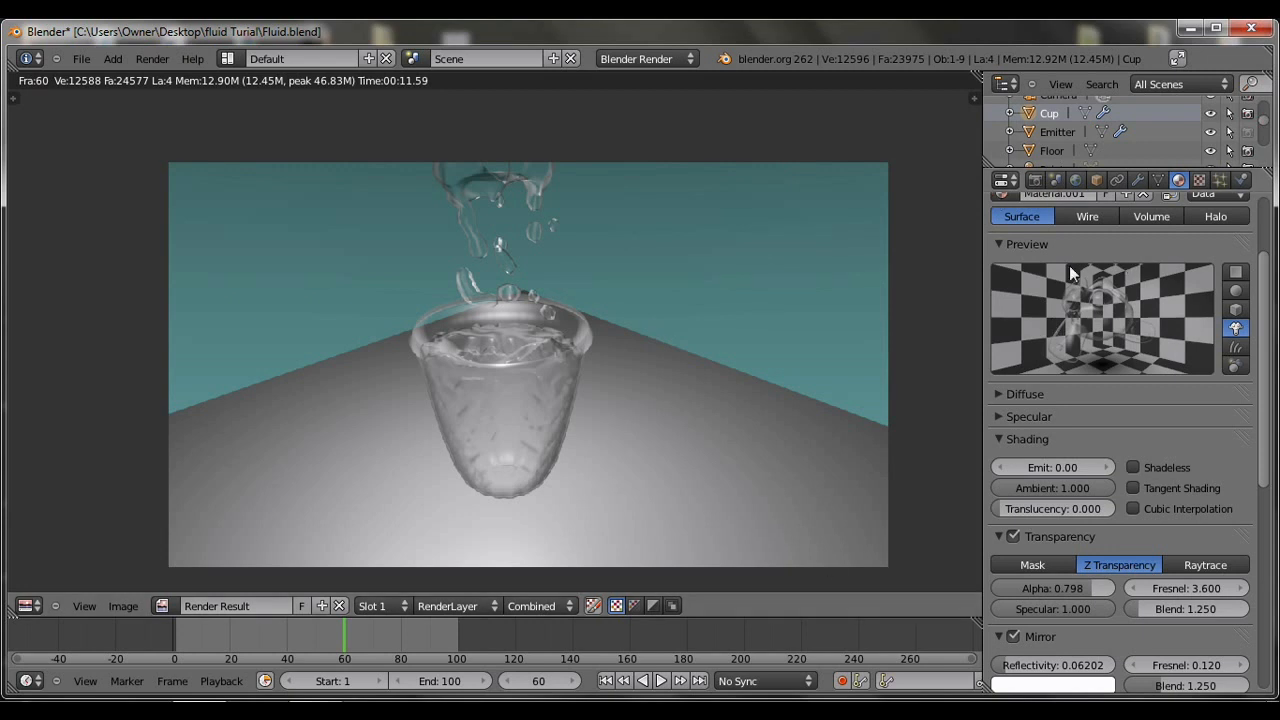
Try a render with Sampled Motion Blur enabled, and turn the motion blur off again.
click(1034, 180)
scroll(1106, 600, down, 4)
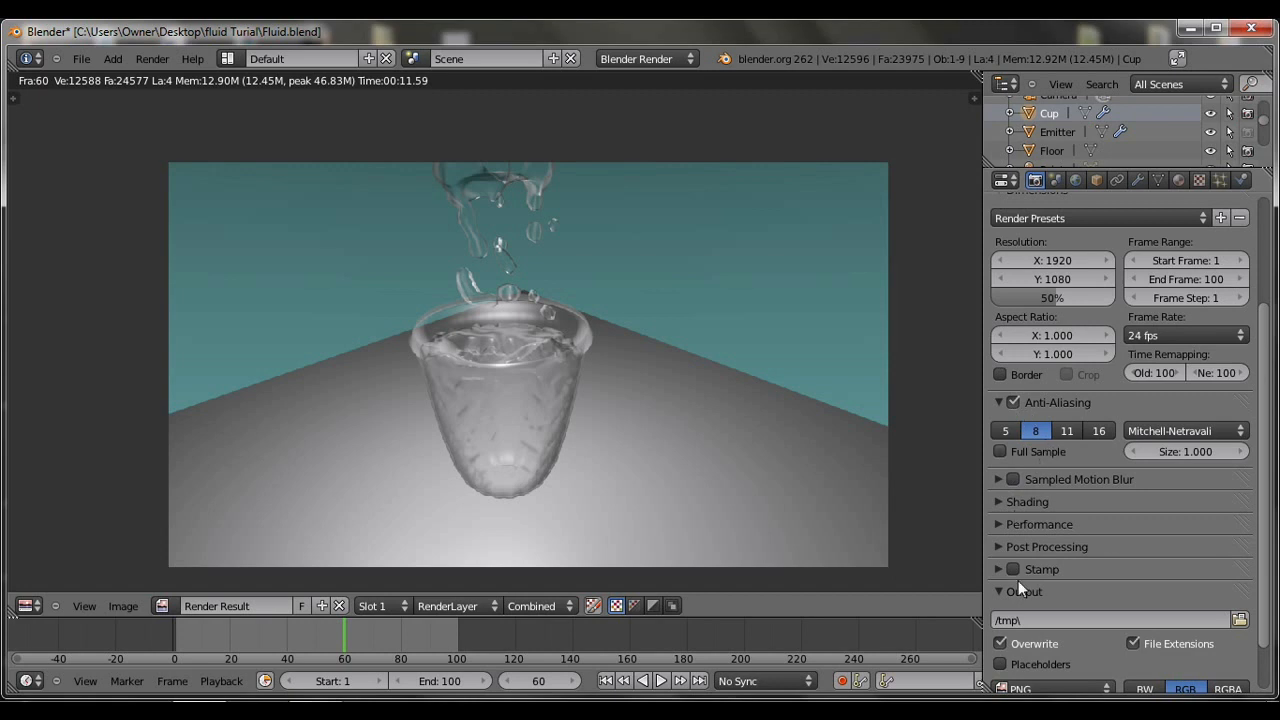
click(996, 480)
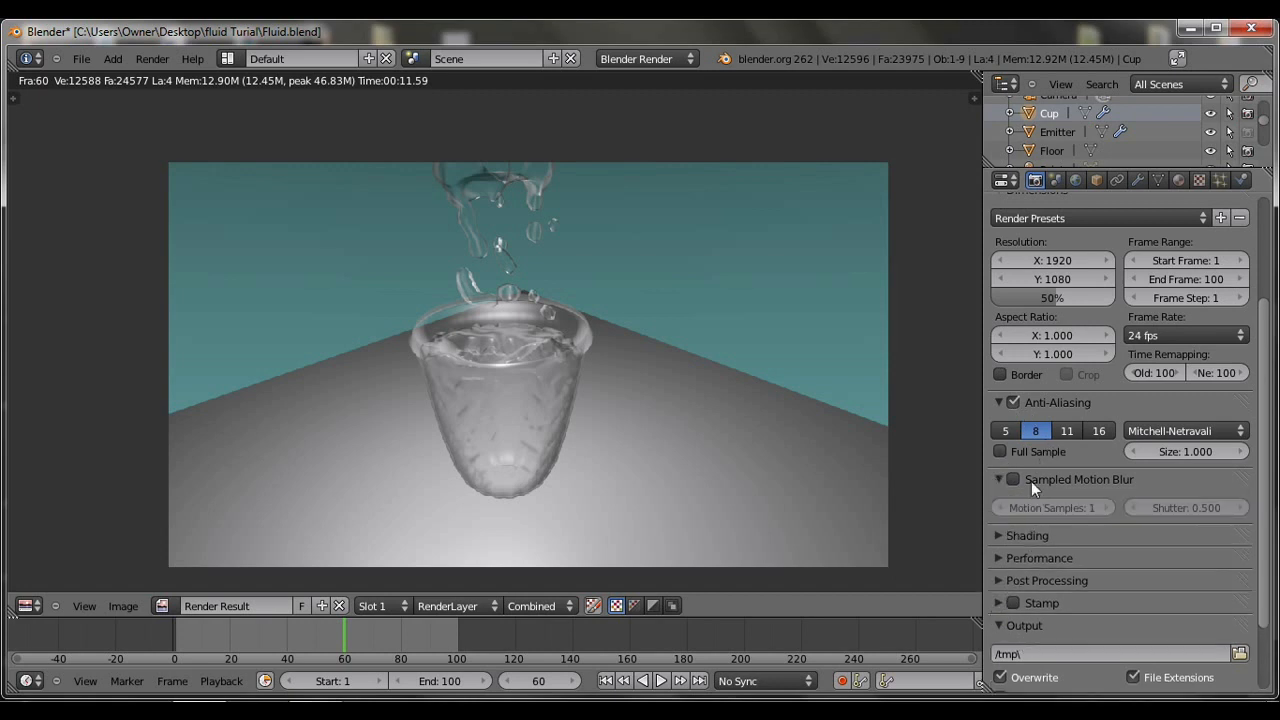
click(1014, 480)
click(1012, 479)
click(996, 478)
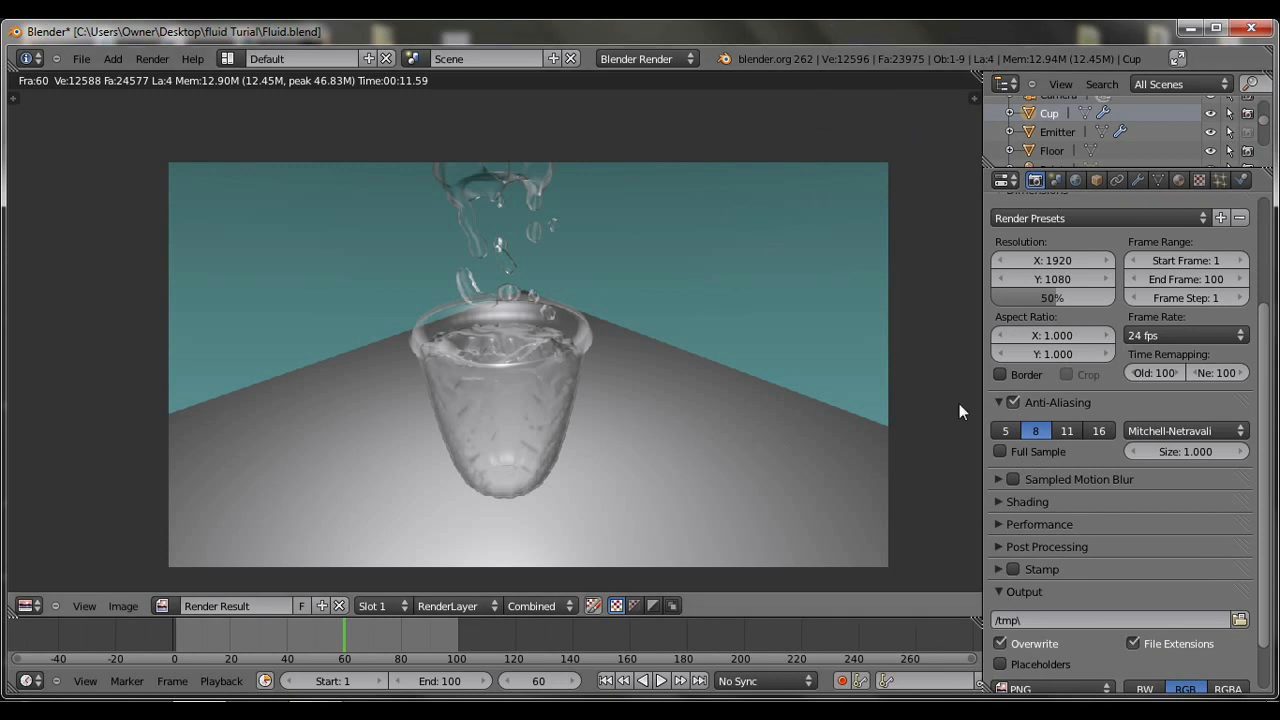
click(1012, 480)
key(F12)
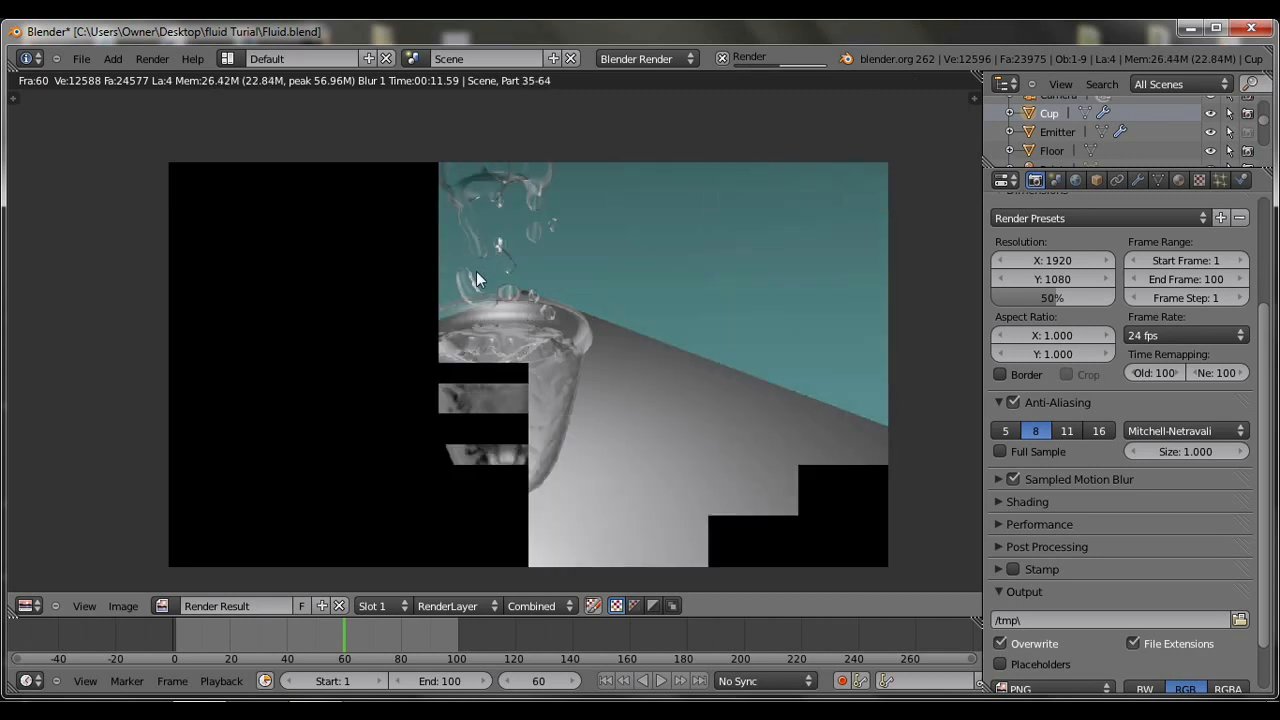
click(1011, 479)
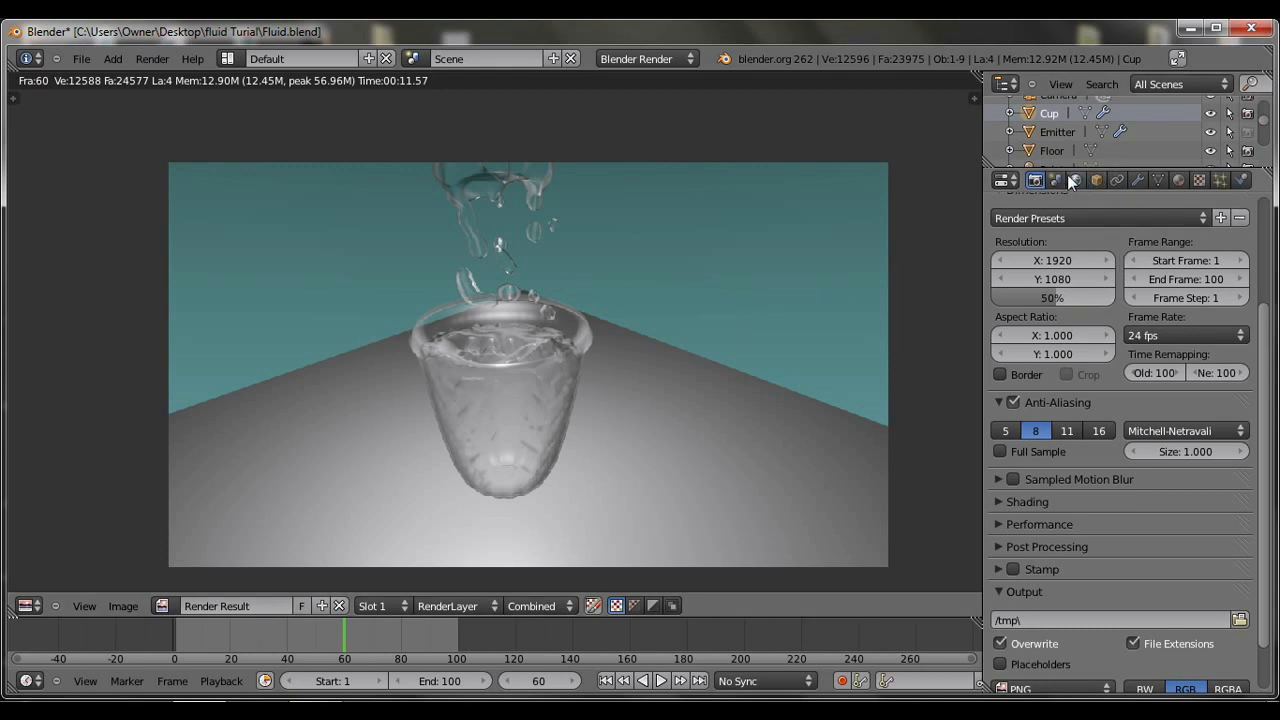
Review the cup material's transparency and mirror settings and move the timeline to frame 10.
click(1179, 180)
scroll(1108, 496, down, 6)
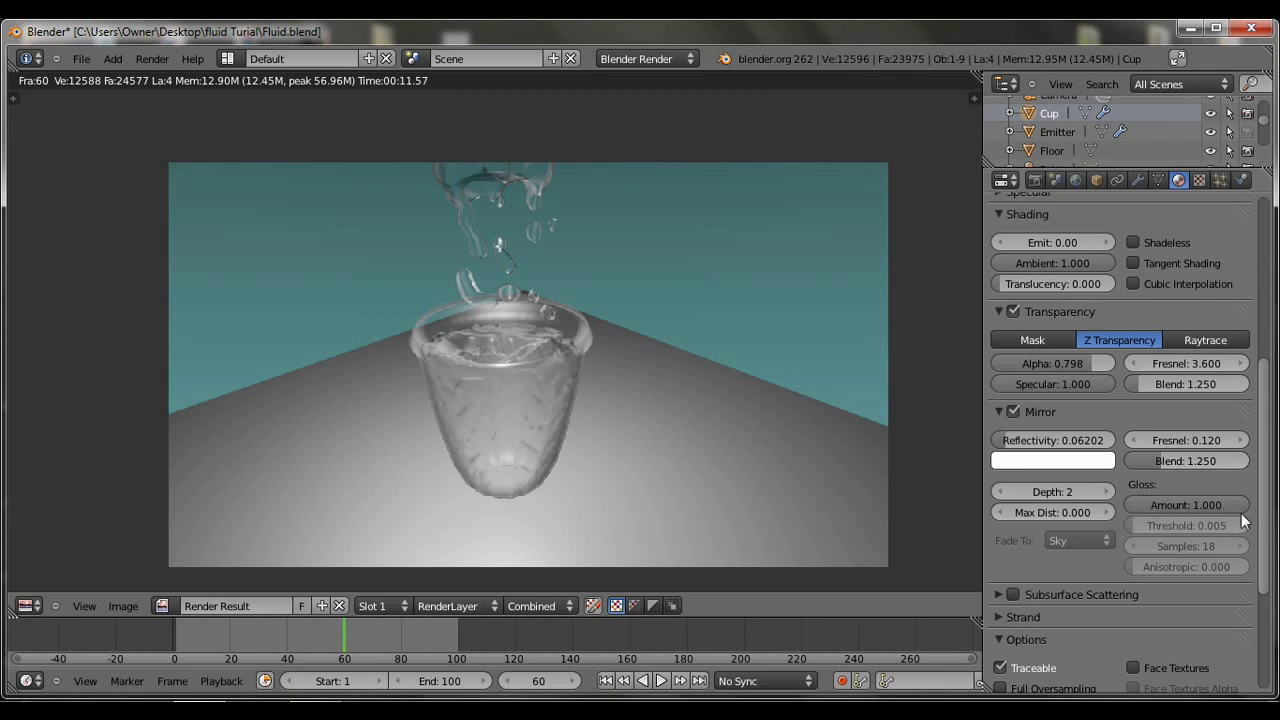
scroll(1144, 426, up, 5)
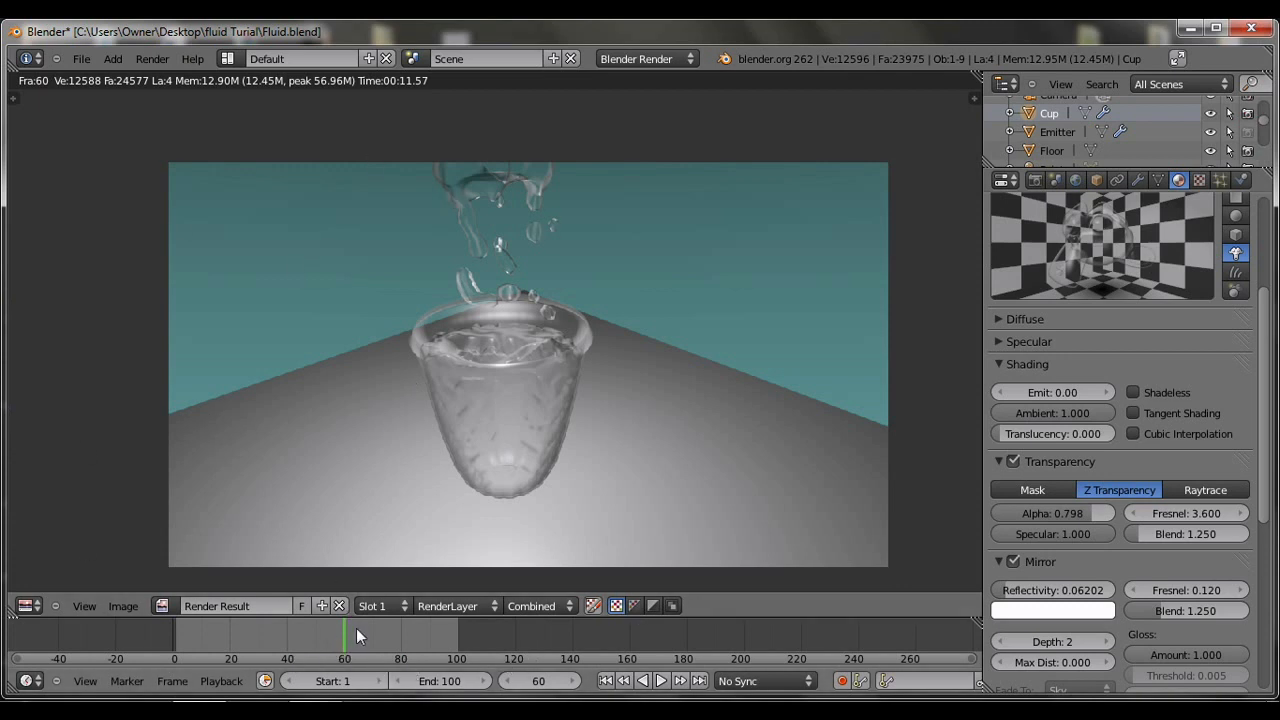
drag(347, 631, 201, 630)
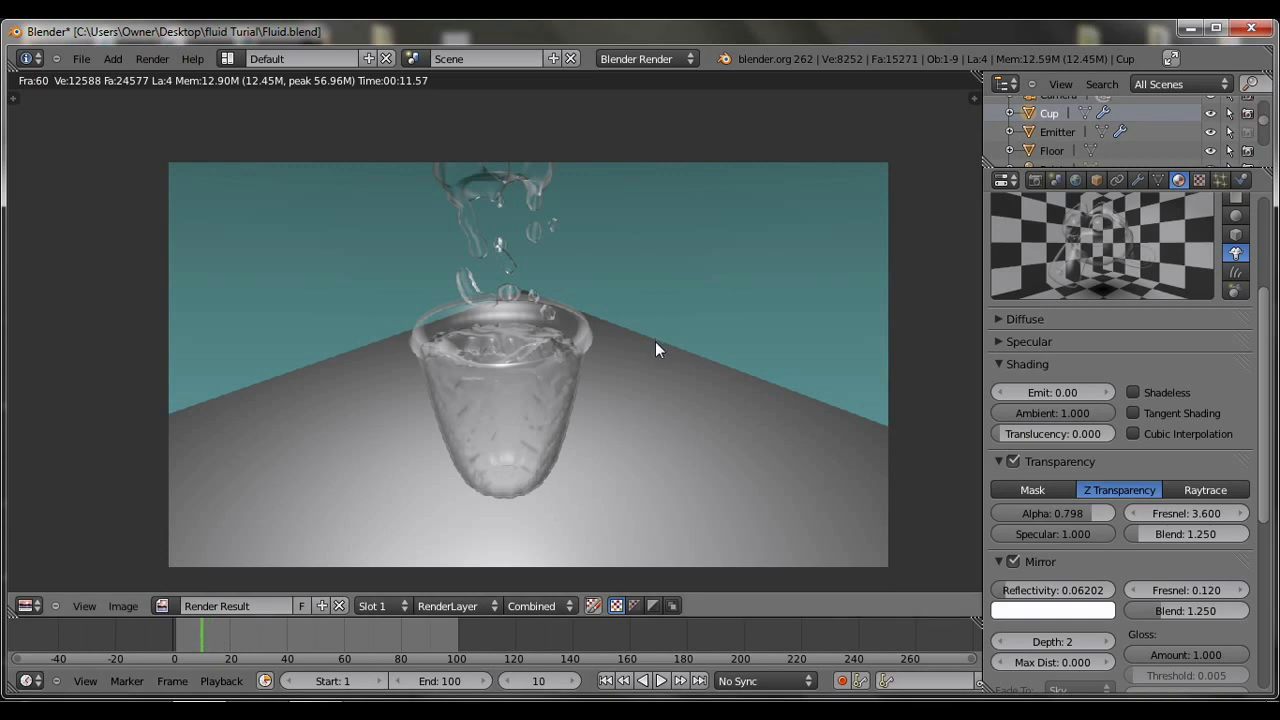
Render frame 10 of the fluid animation and bring up the scene's render settings.
key(F12)
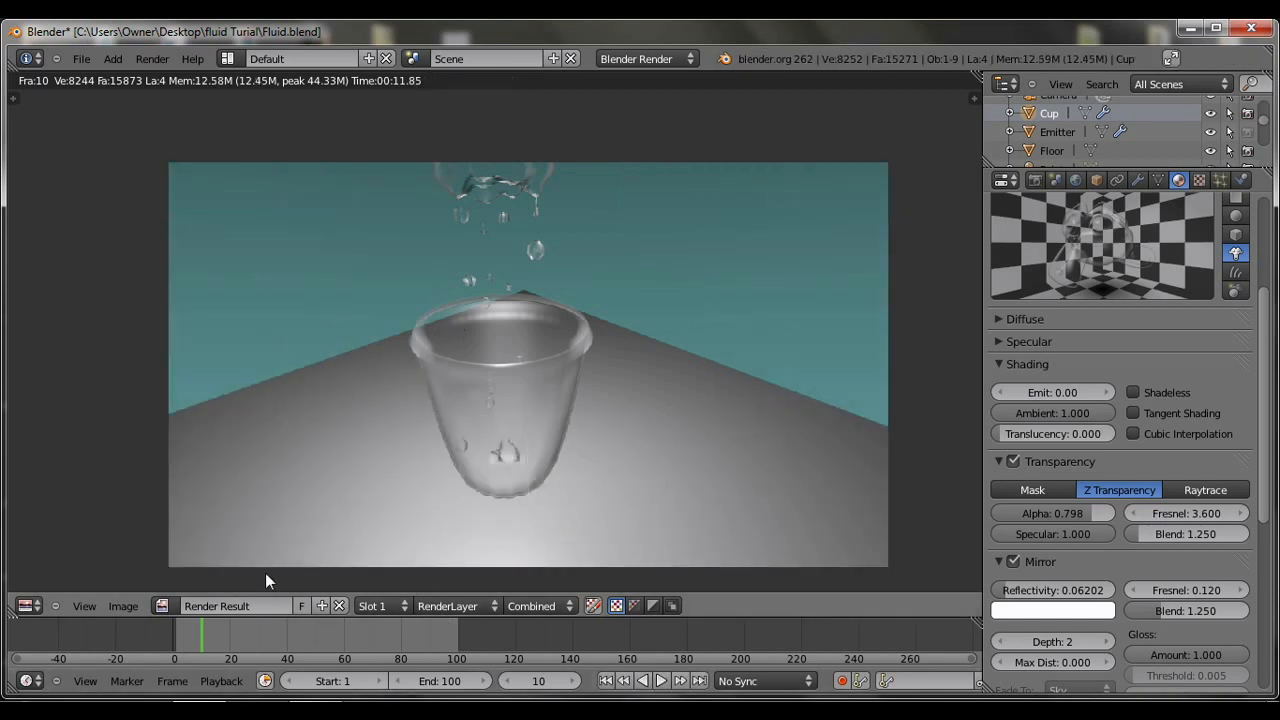
scroll(1050, 620, down, 2)
scroll(1034, 627, up, 6)
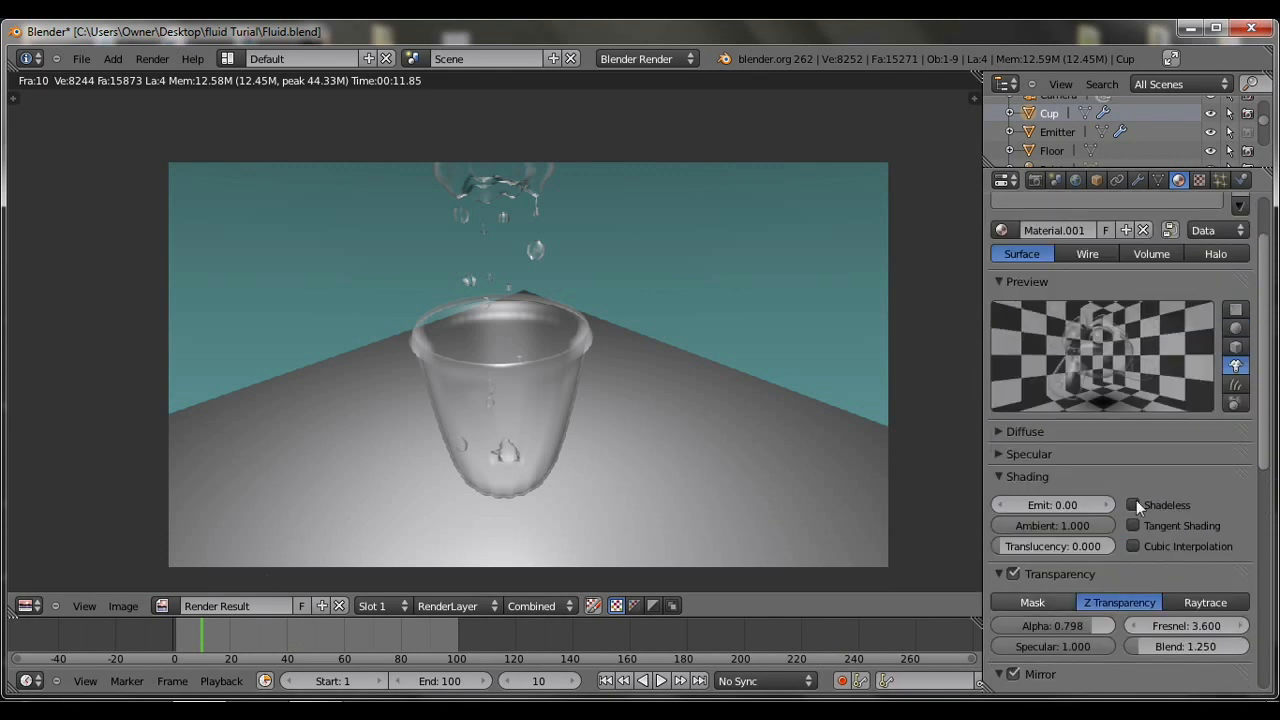
click(1241, 180)
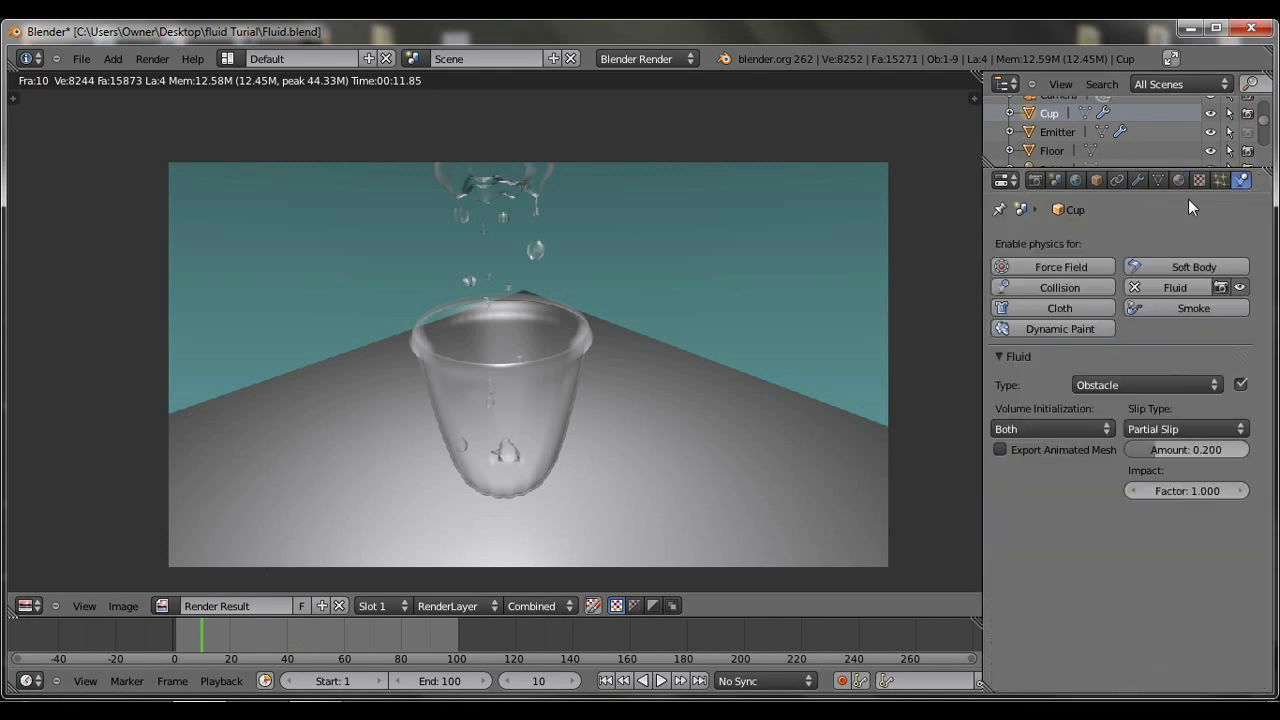
click(1036, 181)
Switch the render result area back to the 3D View and save the current Blender file.
click(25, 606)
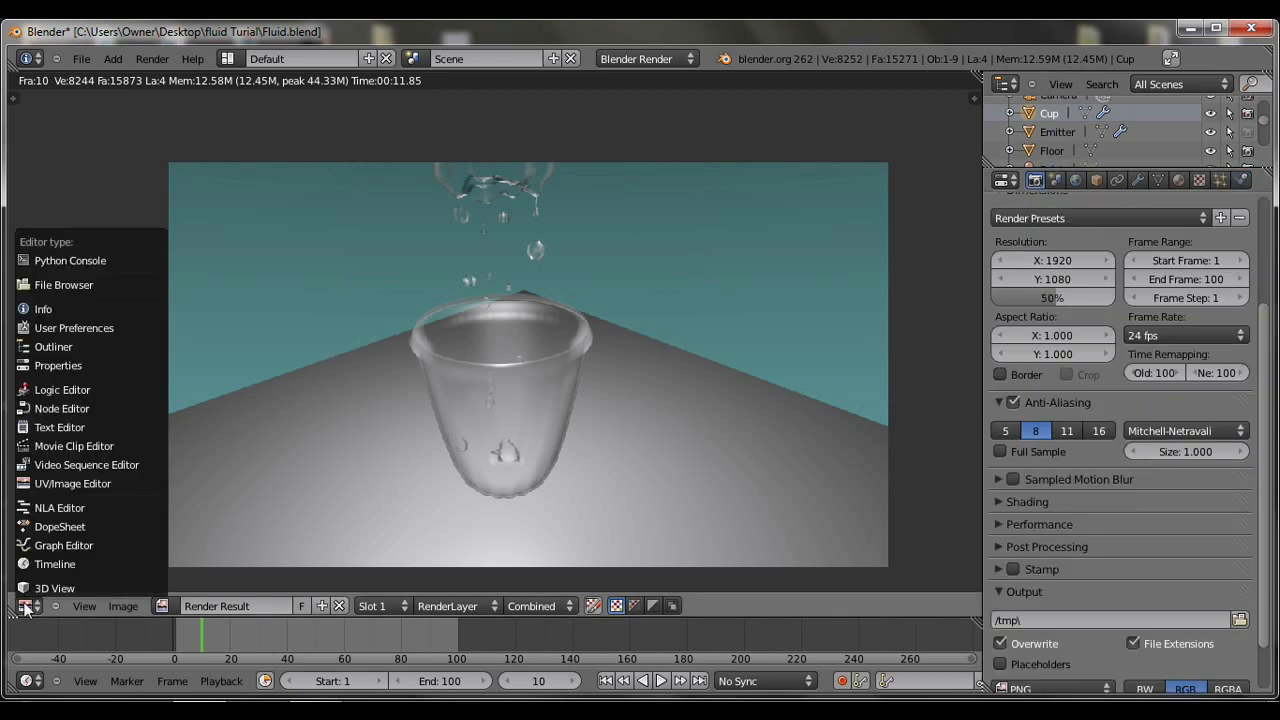
click(54, 588)
middle_drag(746, 264, 773, 239)
click(81, 58)
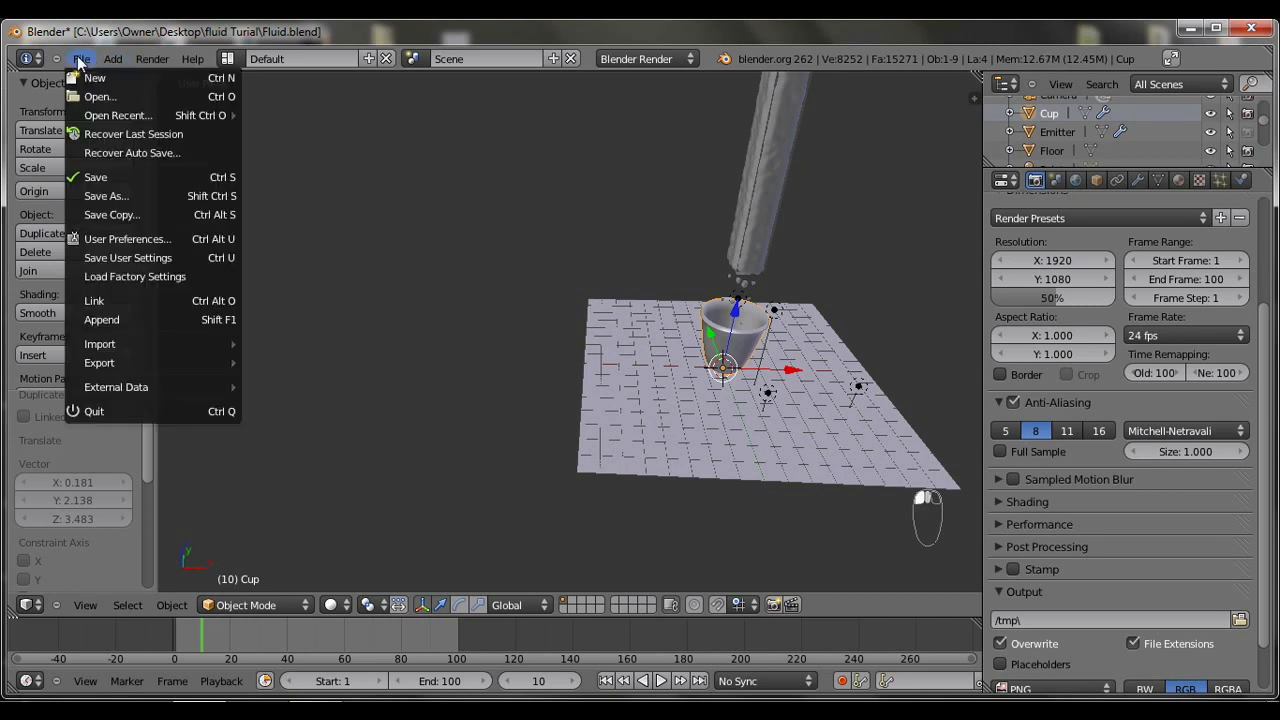
click(129, 175)
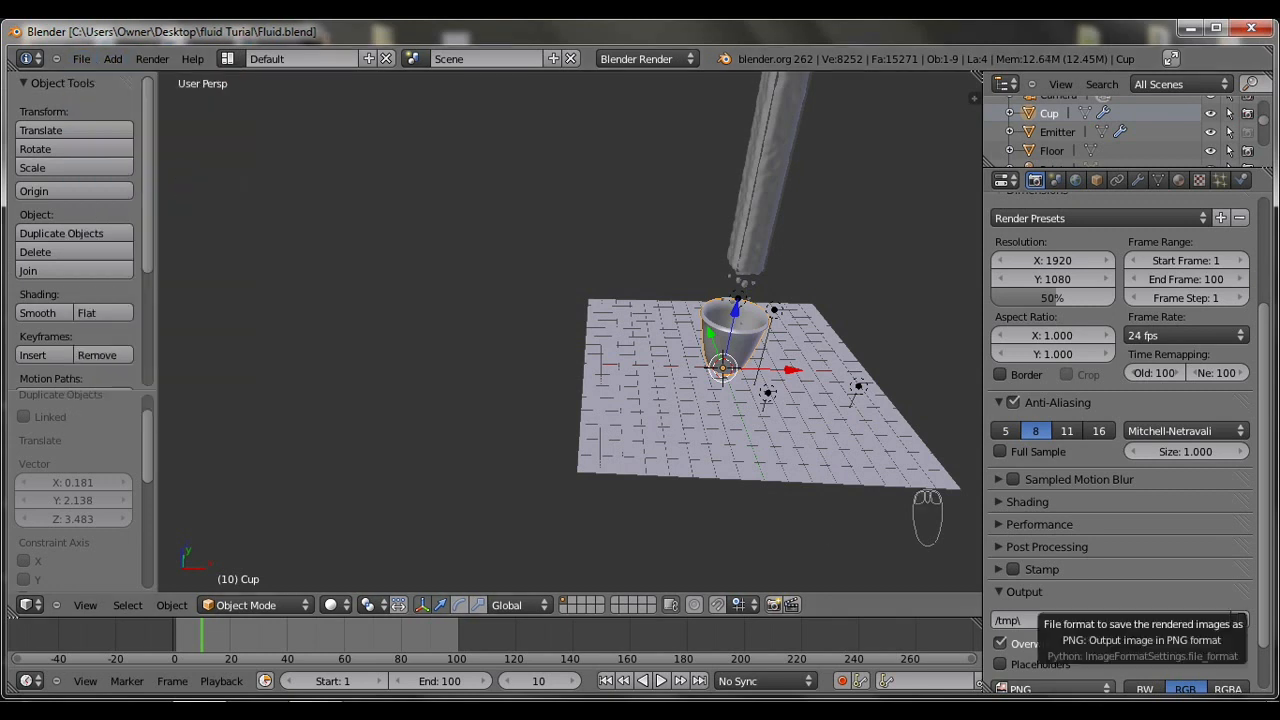
click(1162, 710)
right_click(1131, 623)
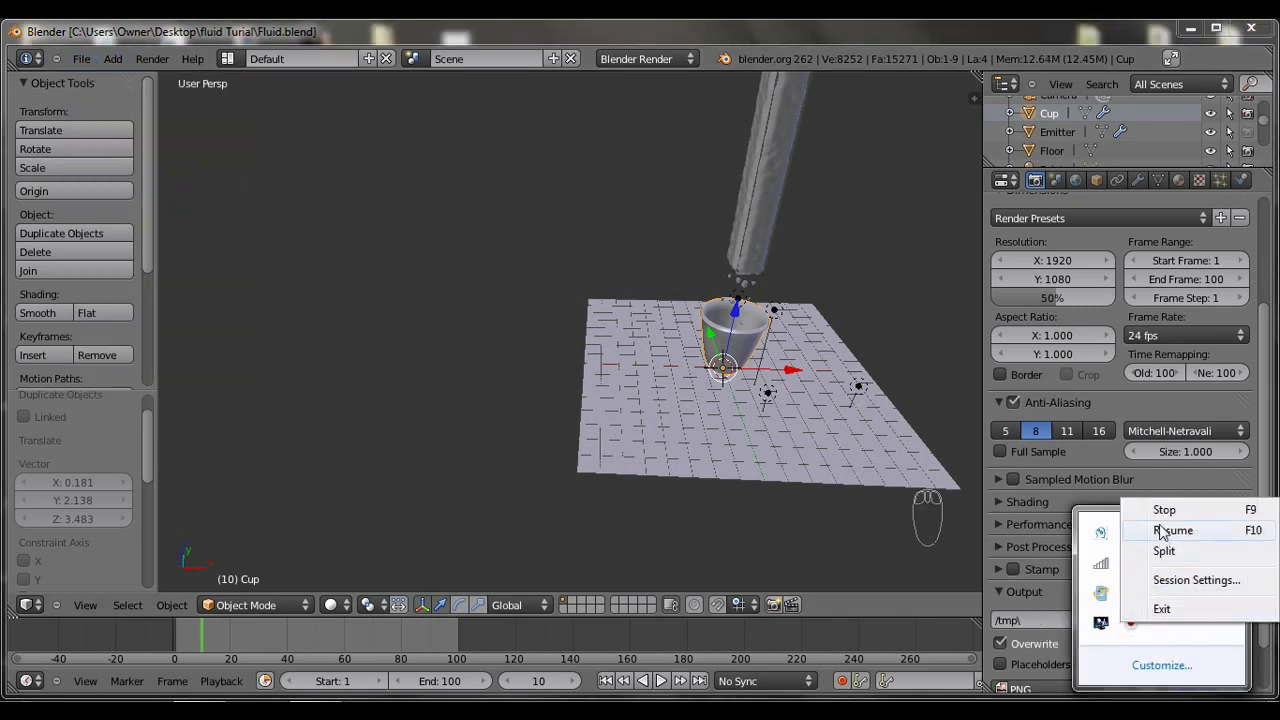